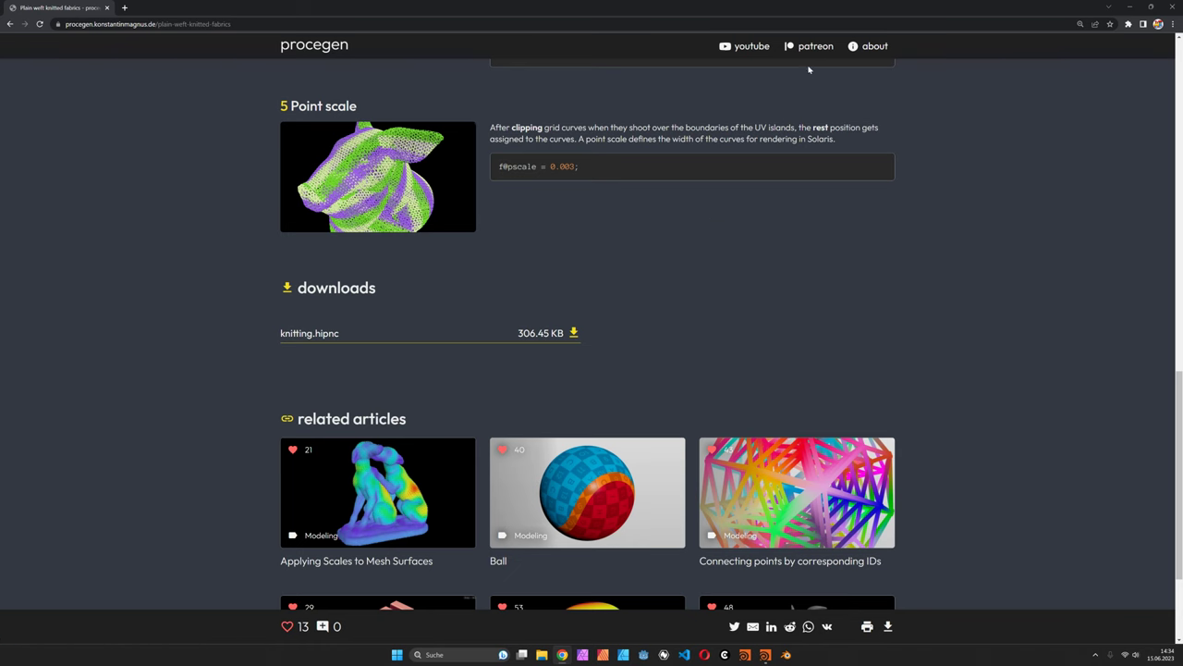
Step: Switch to Houdini, restore the multi-pane layout and display the circle1 node's curve in the viewport
key(alt+Tab)
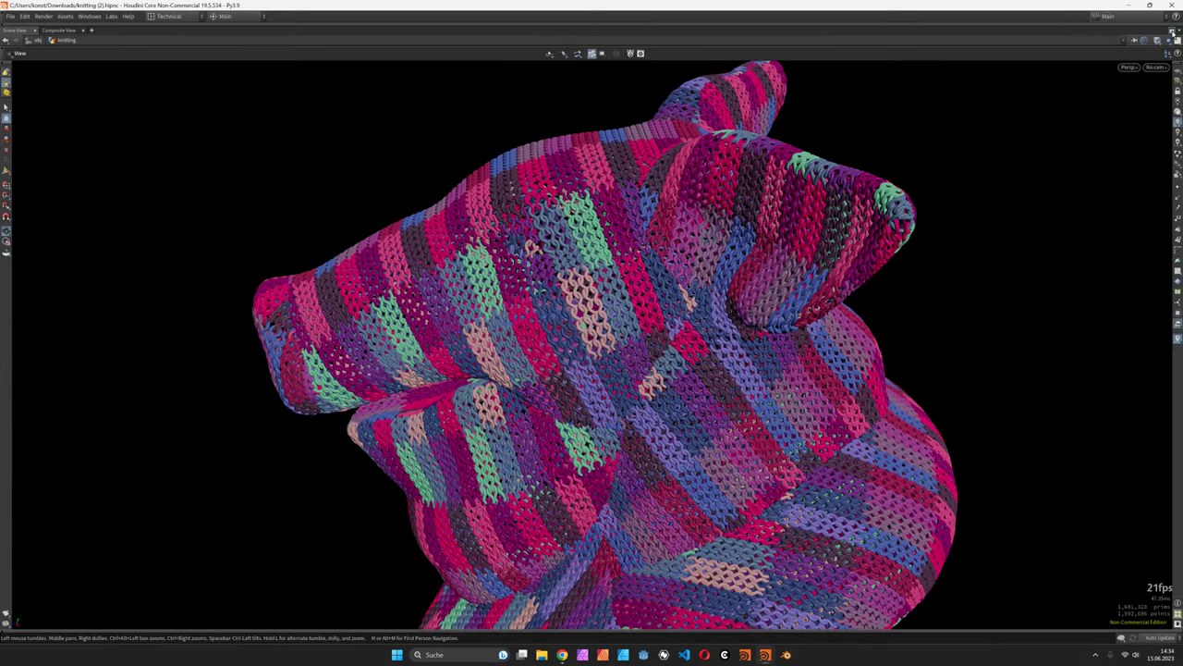
click(1171, 31)
drag(283, 193, 241, 212)
scroll(592, 191, up, 3)
middle_drag(591, 191, 619, 125)
click(588, 138)
mouse_move(240, 207)
mouse_down()
mouse_move(270, 247)
mouse_move(247, 239)
mouse_move(225, 199)
mouse_up()
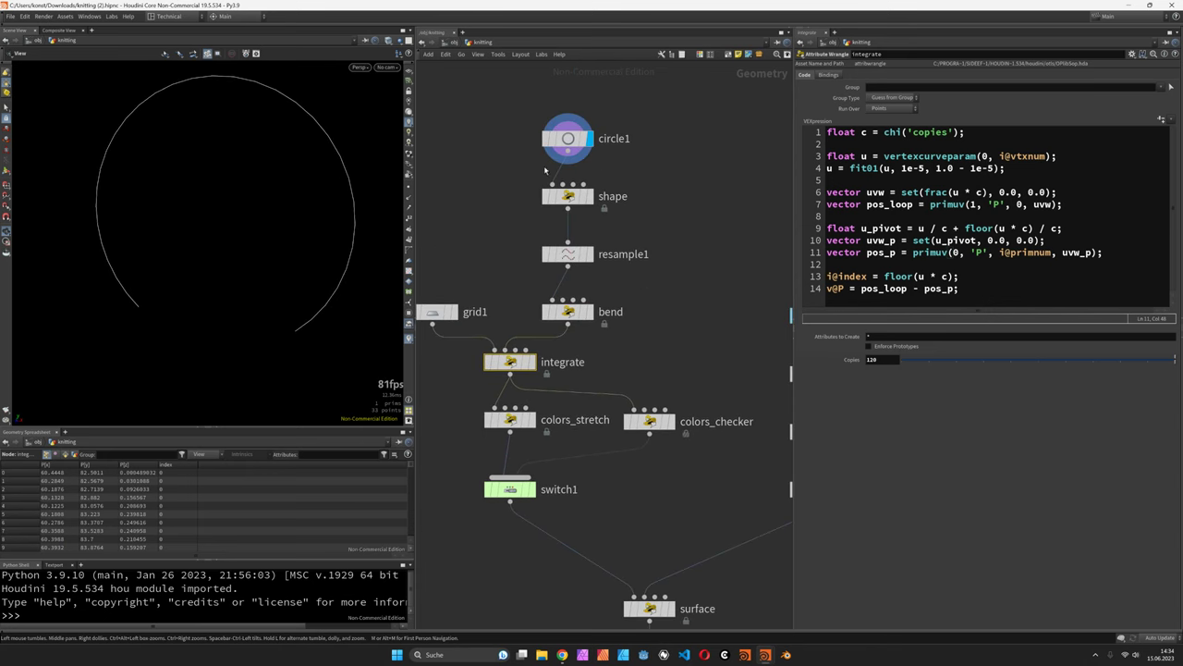
Step: Inspect the shape node's settings, then display the resample1 and bend results and examine the bent loop
click(568, 196)
click(589, 196)
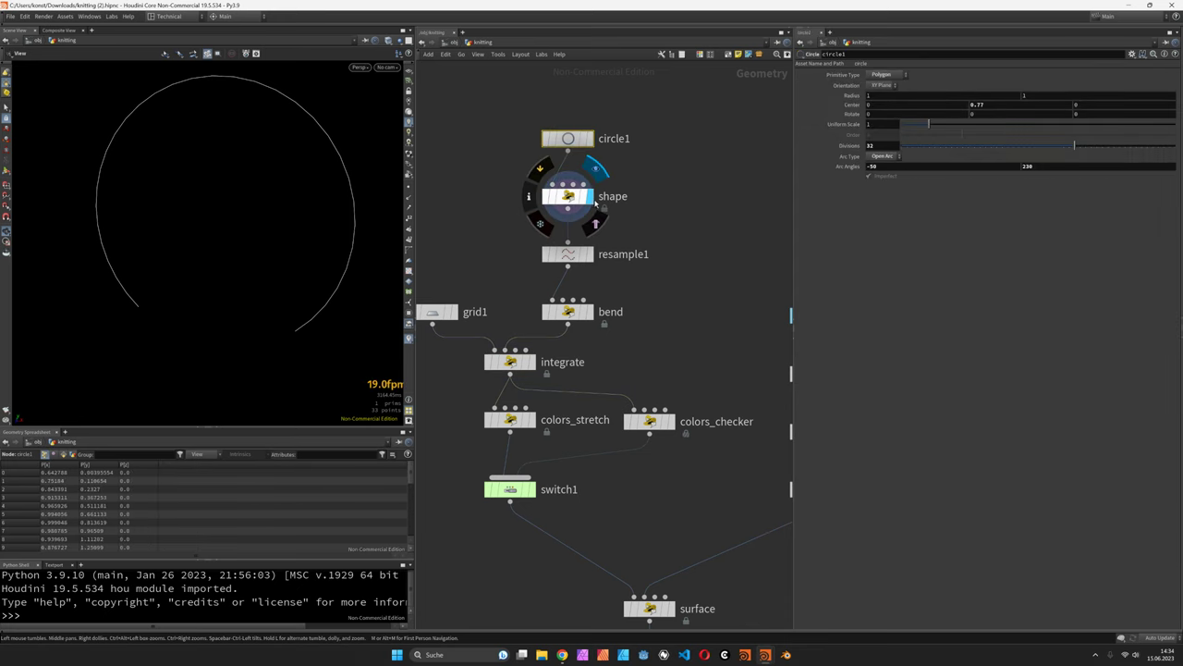
drag(154, 300, 196, 347)
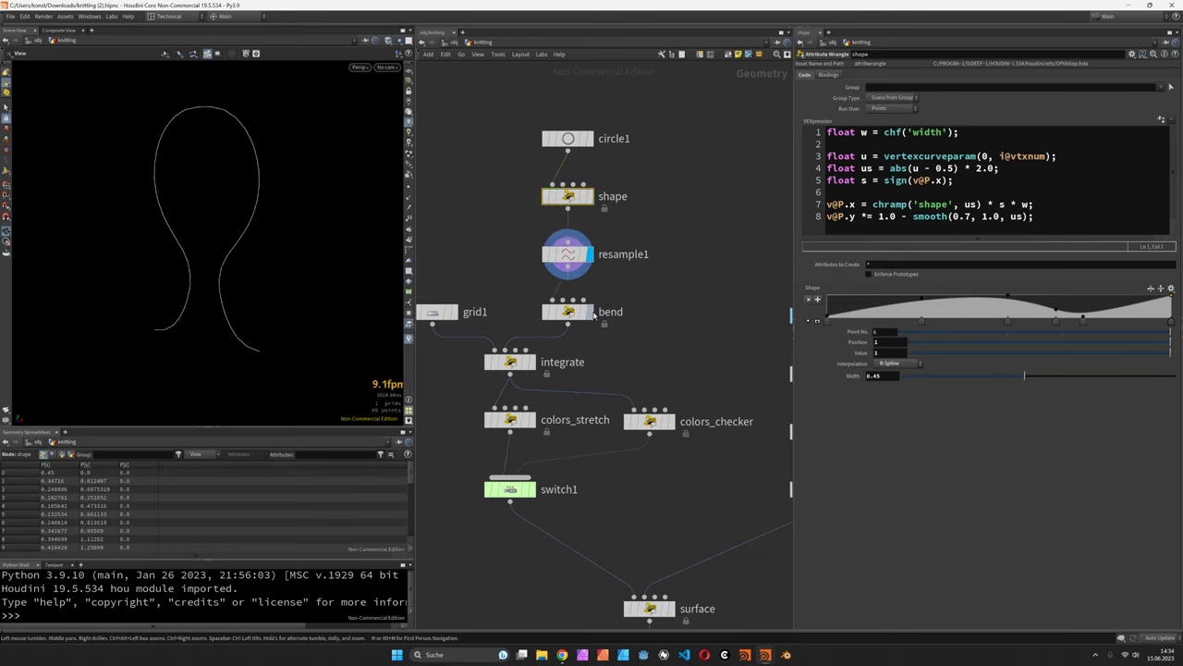
click(589, 253)
click(589, 312)
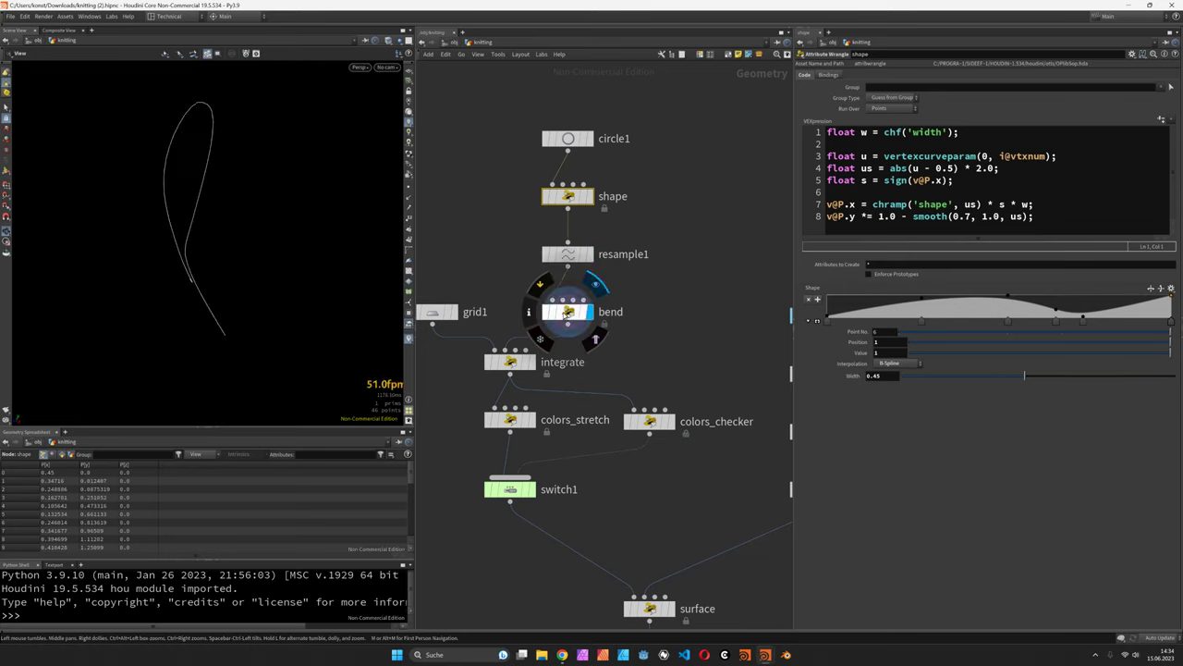
click(566, 312)
drag(211, 282, 230, 306)
Step: Display and inspect the grid1 and integrate nodes, checking their settings and the resulting rows of loops
middle_drag(539, 369, 575, 307)
click(487, 250)
click(468, 249)
scroll(217, 243, down, 10)
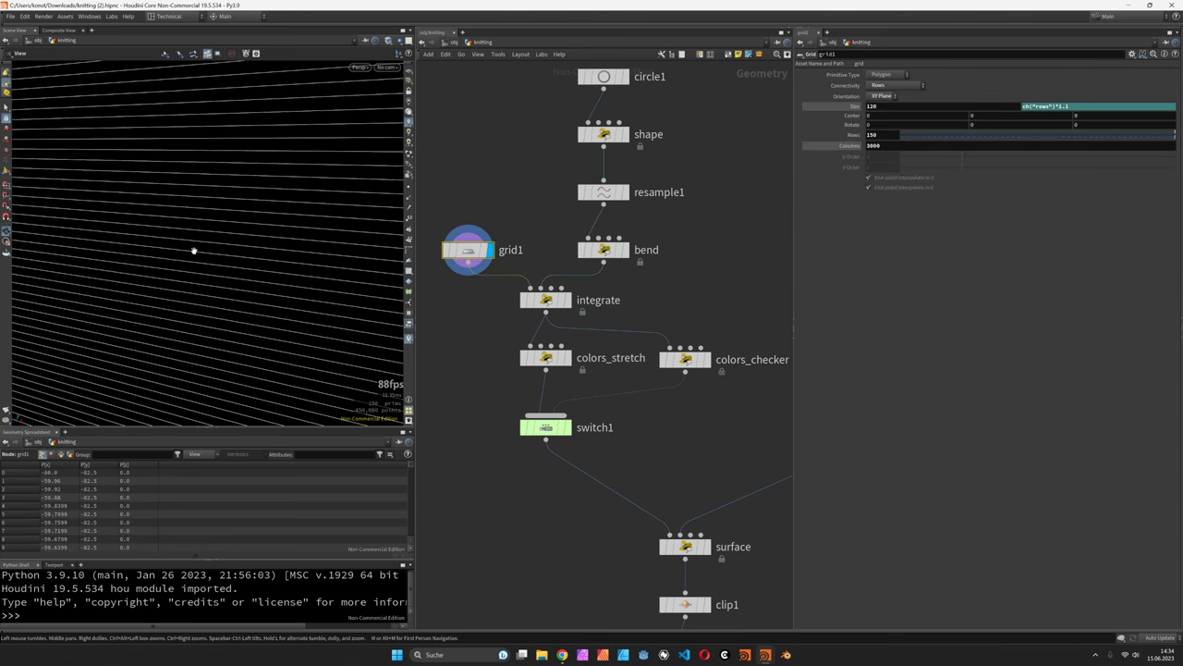
scroll(557, 271, up, 2)
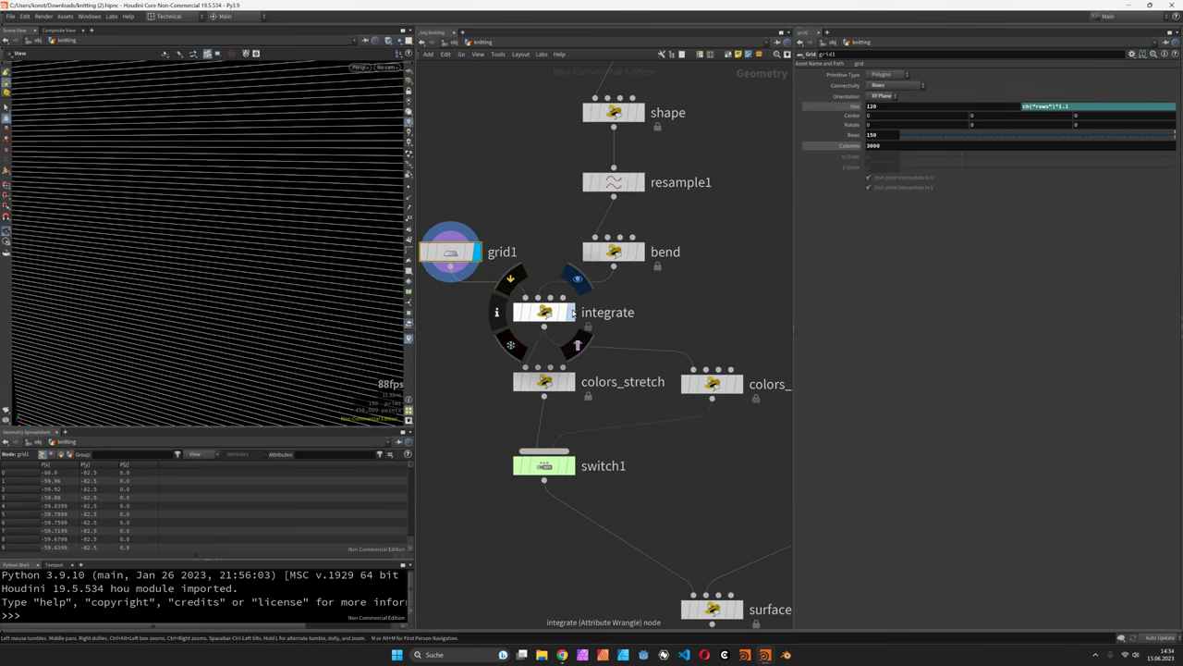
click(571, 312)
click(547, 312)
drag(279, 250, 366, 247)
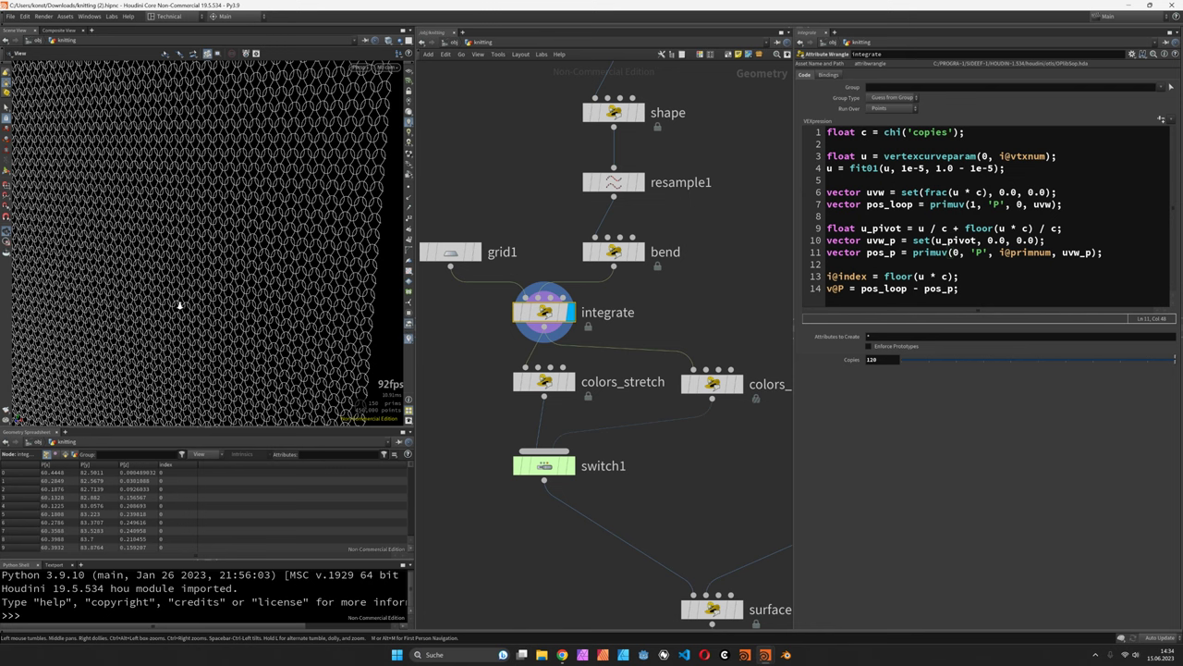
Step: Display the colors_stretch result and inspect the surface node's output and wrangle code
click(570, 380)
drag(184, 249, 238, 238)
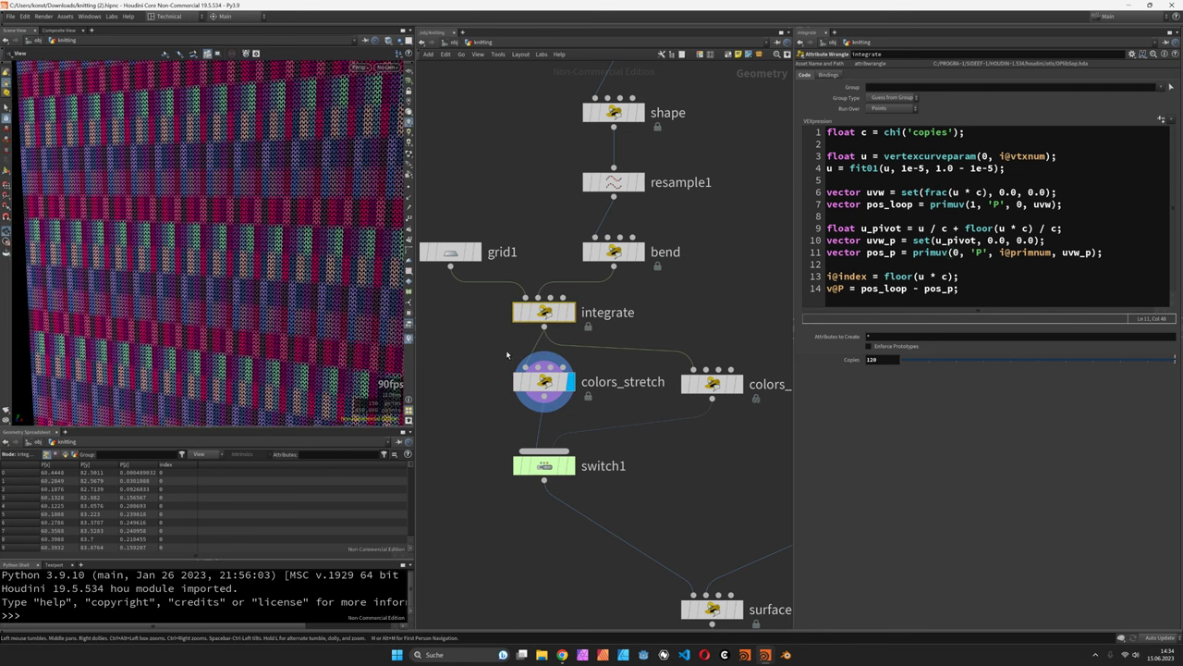
middle_drag(669, 464, 626, 392)
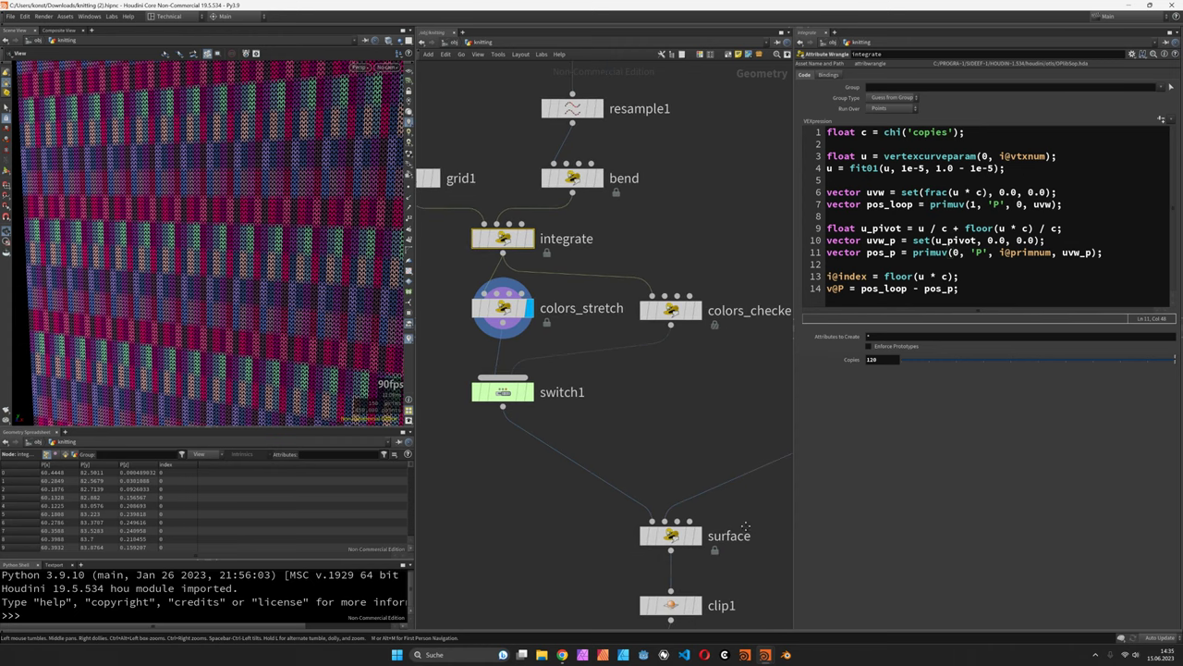
middle_drag(745, 527, 594, 413)
click(552, 422)
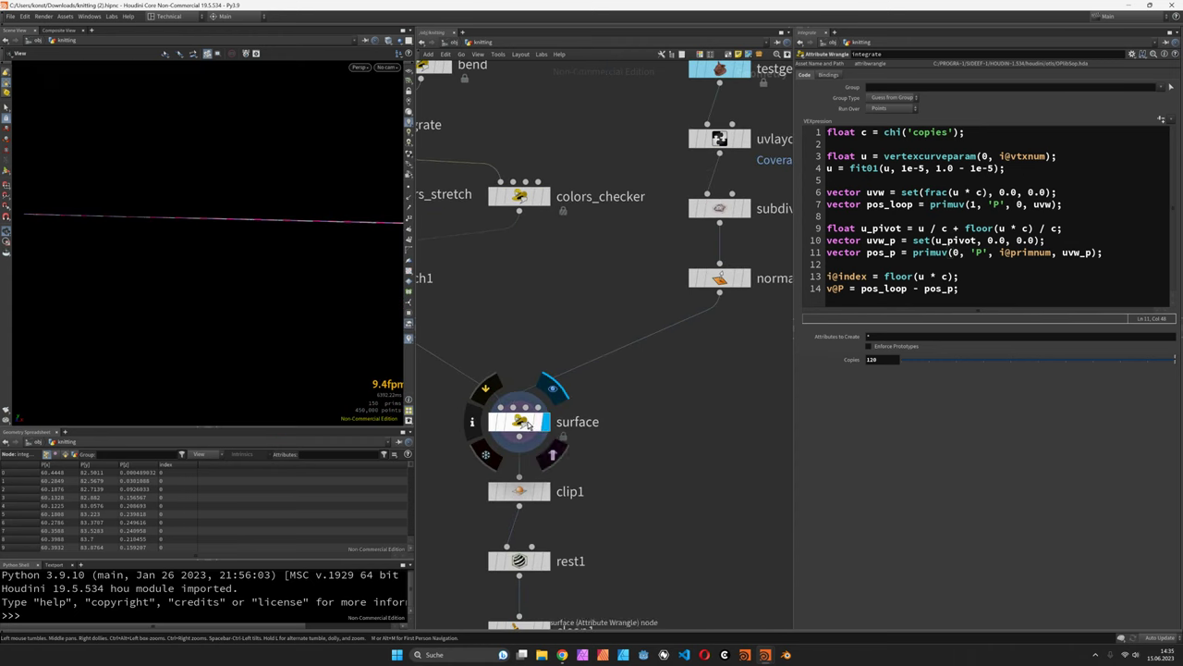
click(520, 421)
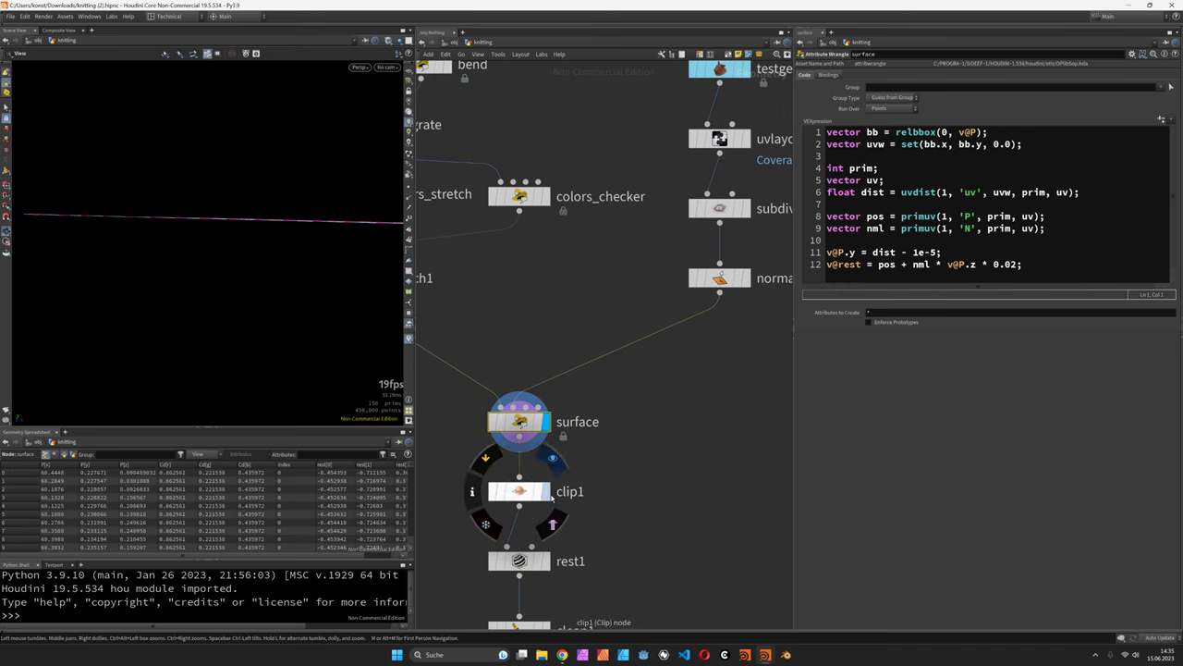
Step: Display the clip1, rest1, clean1 and sweep1 nodes in turn and examine the knitted pig head
click(545, 491)
middle_drag(568, 579, 585, 460)
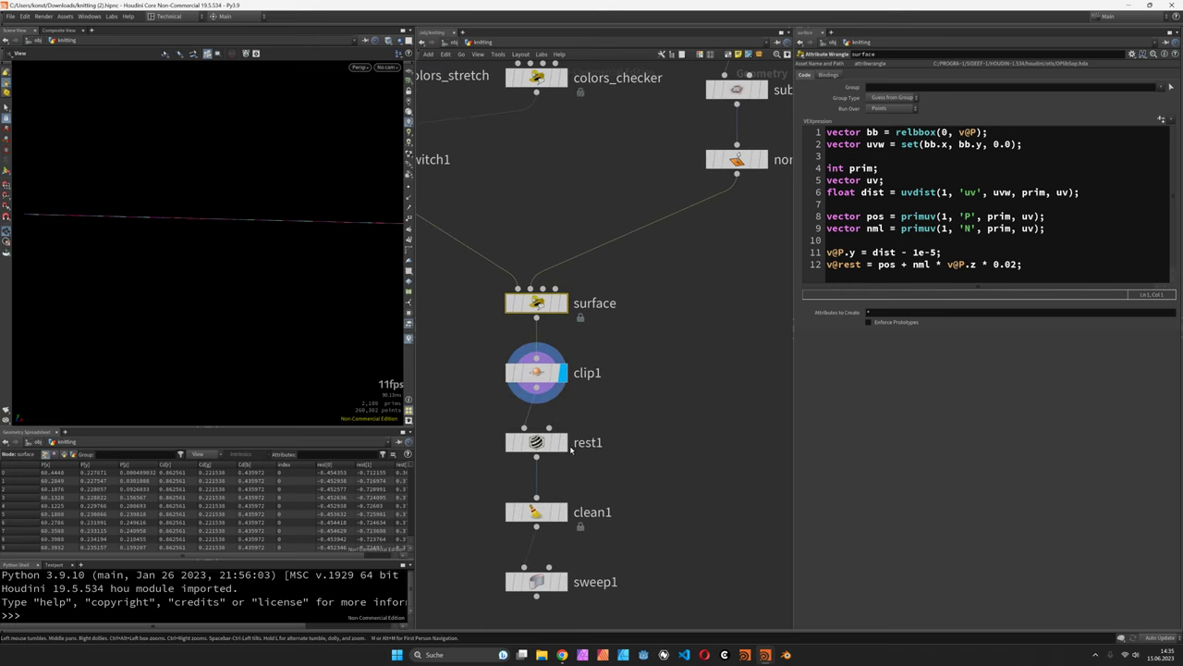
click(563, 441)
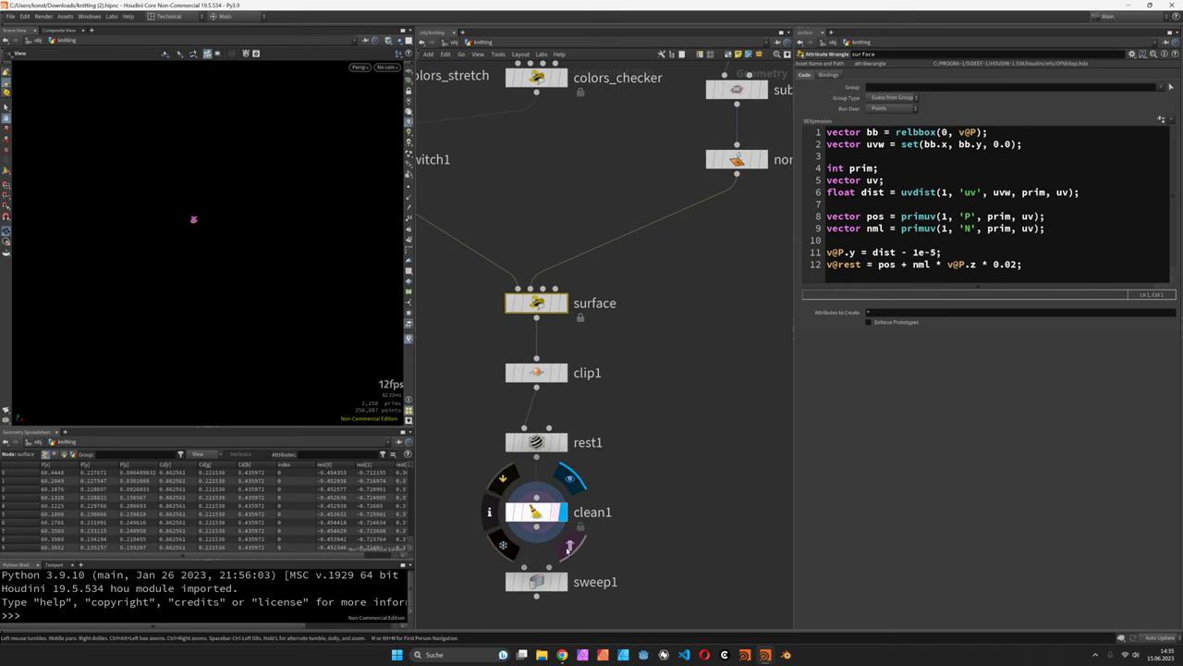
click(563, 512)
click(563, 582)
key(h)
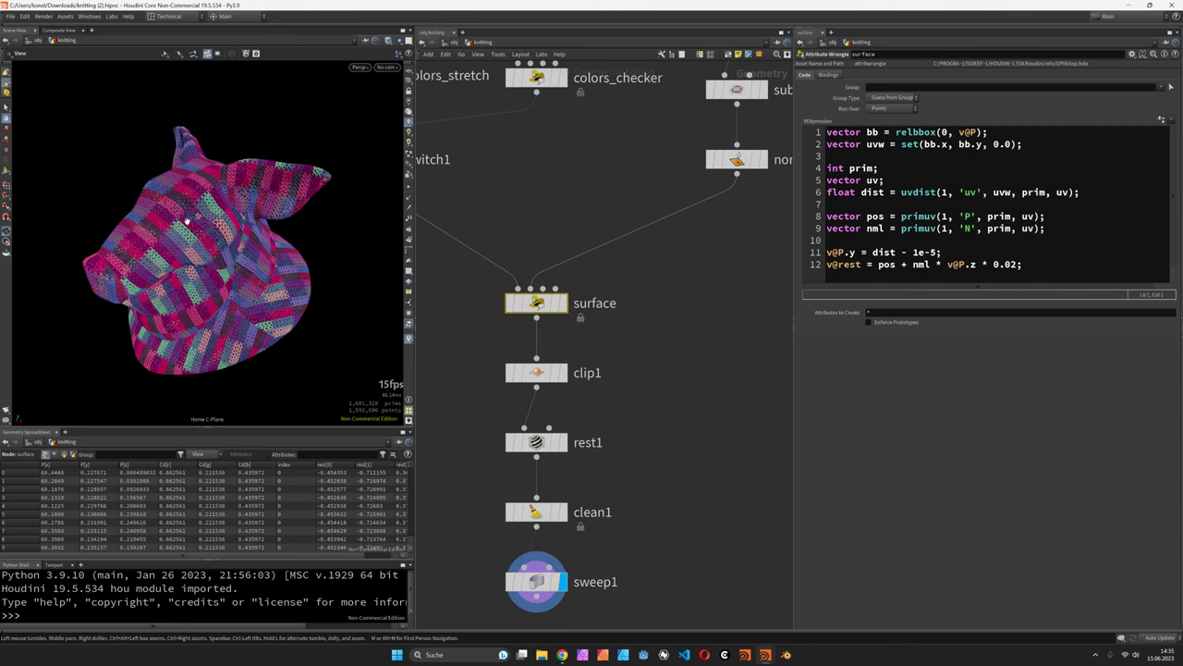
scroll(289, 224, up, 5)
drag(282, 256, 229, 237)
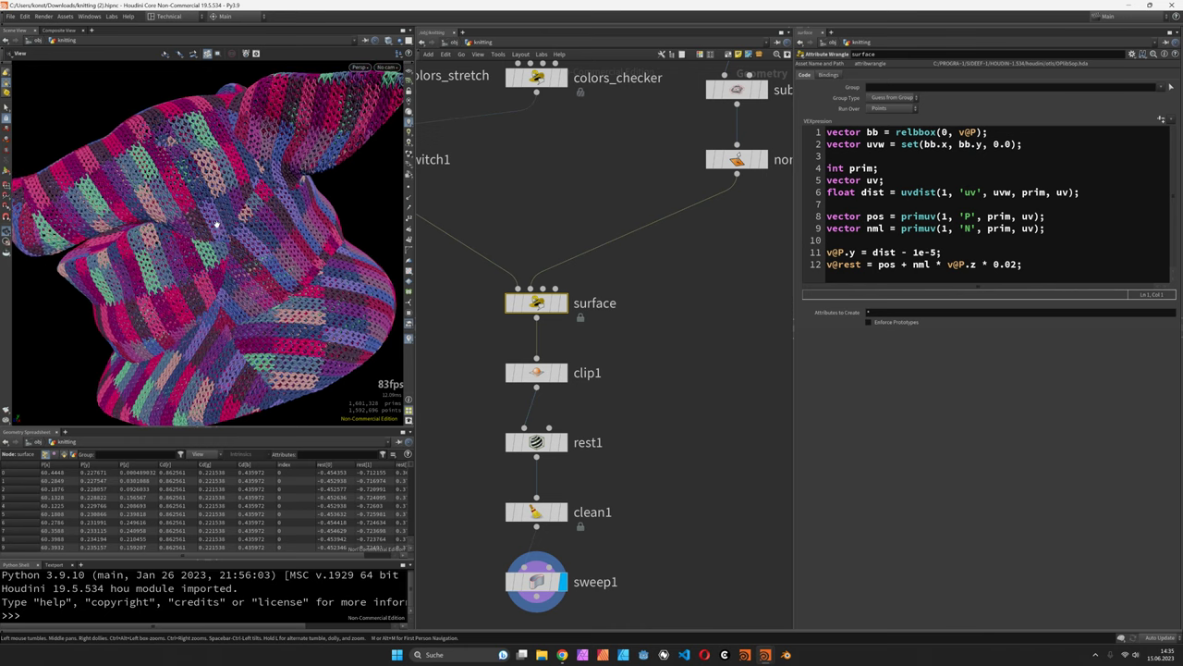
Step: Switch to the knitting_tutorial.hip scene and bring the code notes for the shape and bend into view
click(536, 357)
key(alt+Tab)
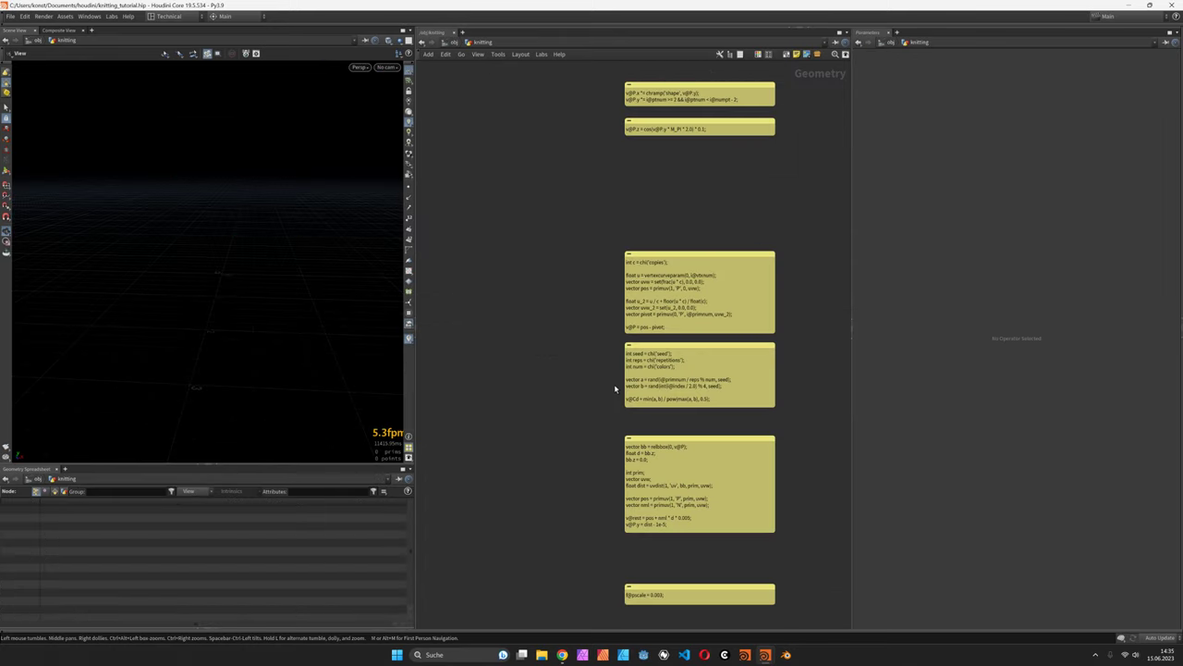
scroll(675, 80, up, 4)
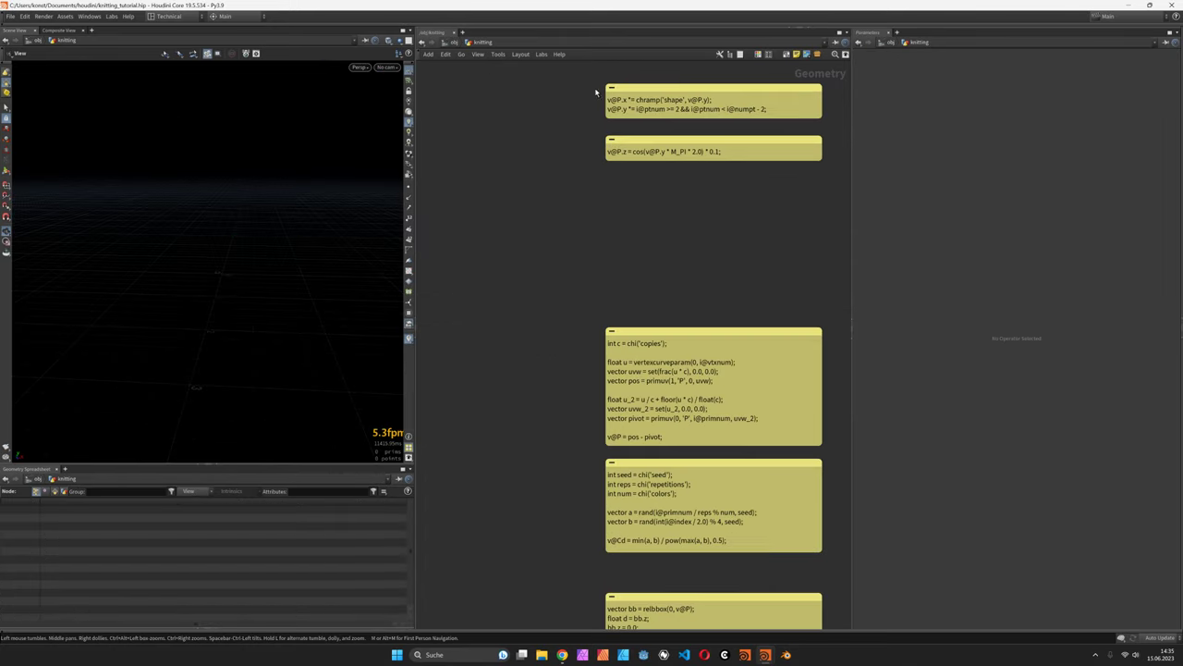
middle_drag(577, 130, 591, 129)
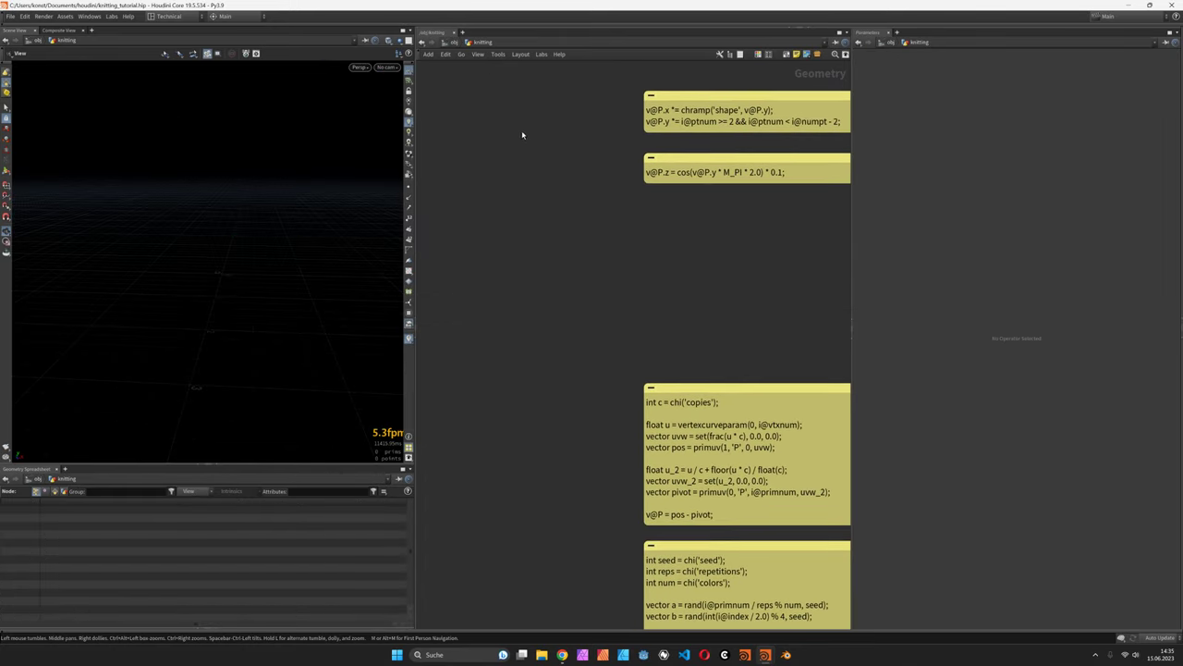
Step: Add a Circle node beside the first code note and set its arc type to Open Arc
key(Tab)
text(circle)
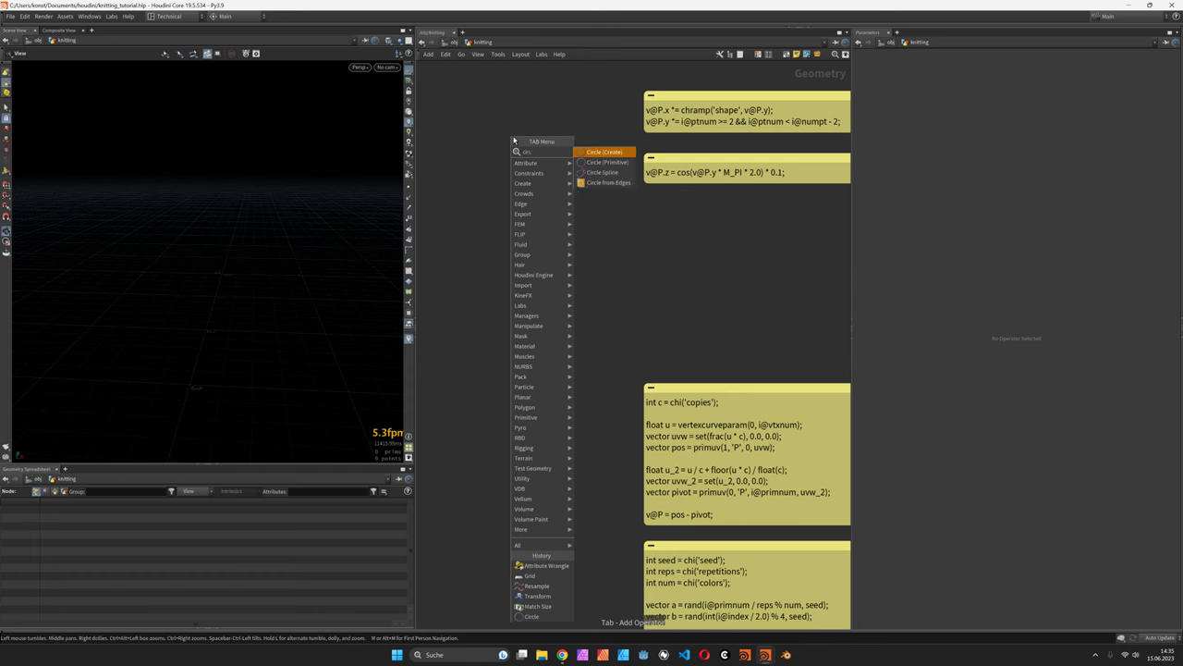
key(Return)
click(514, 138)
click(949, 156)
click(949, 168)
Step: Set the circle's arc angles to -250 and 50
click(949, 168)
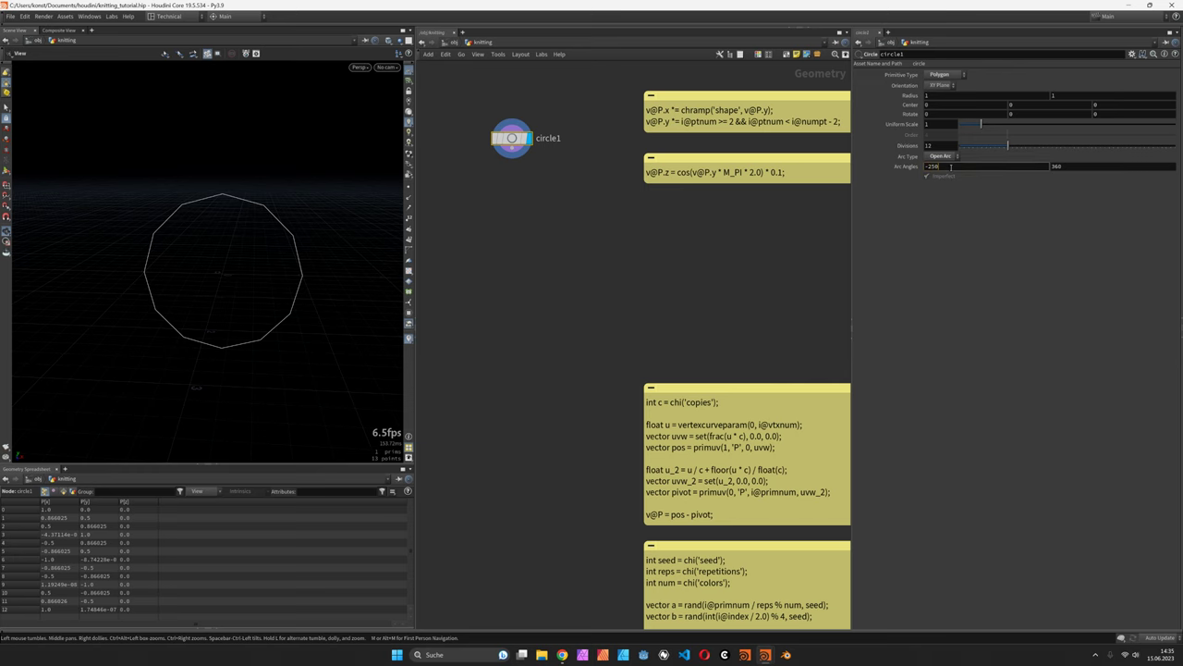
text(-250)
key(Tab)
text(50)
key(Return)
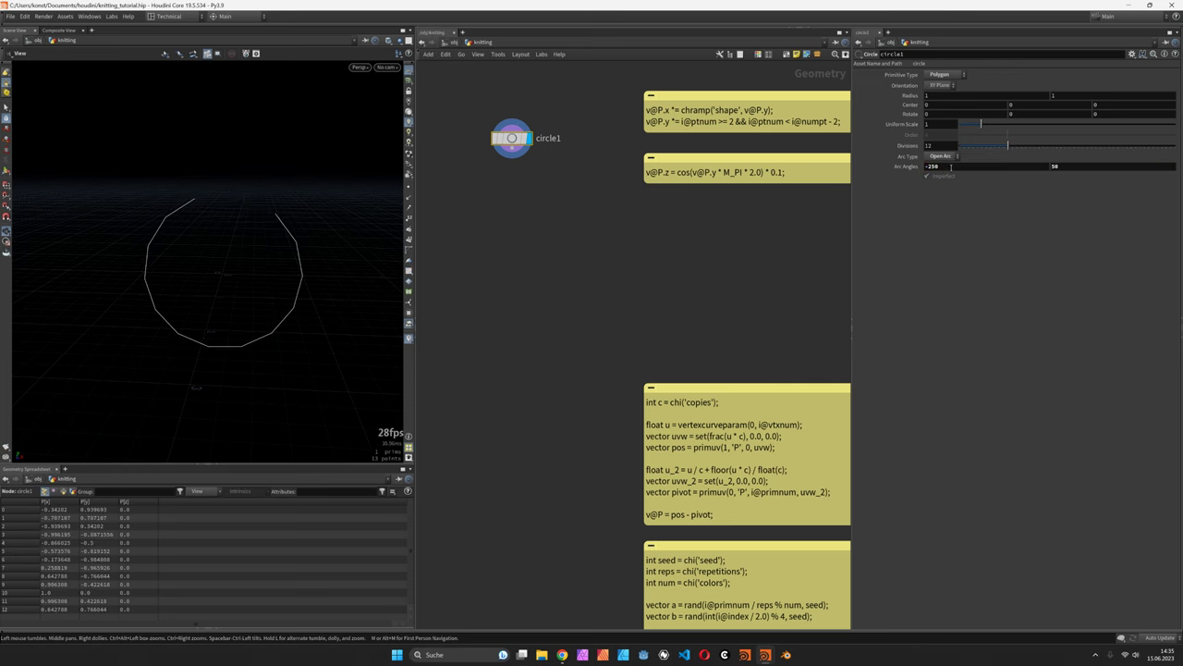
Step: Switch to the finished knitting scene and check the arc settings of its circle1 node
key(alt+Tab)
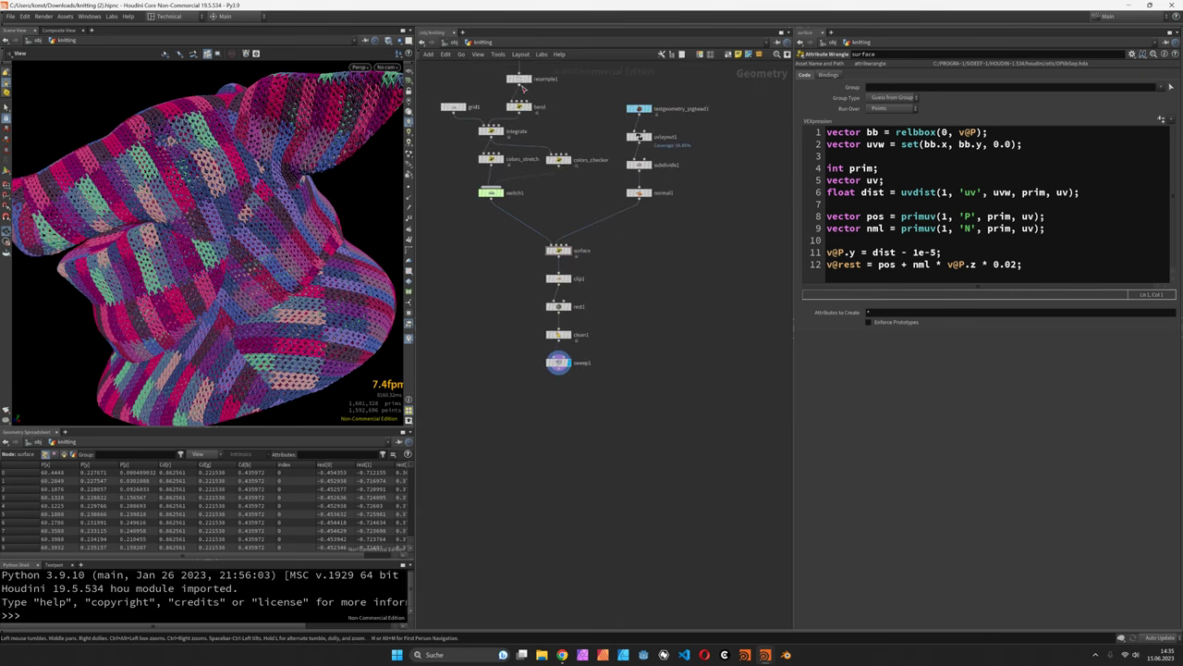
middle_drag(524, 86, 537, 178)
click(532, 115)
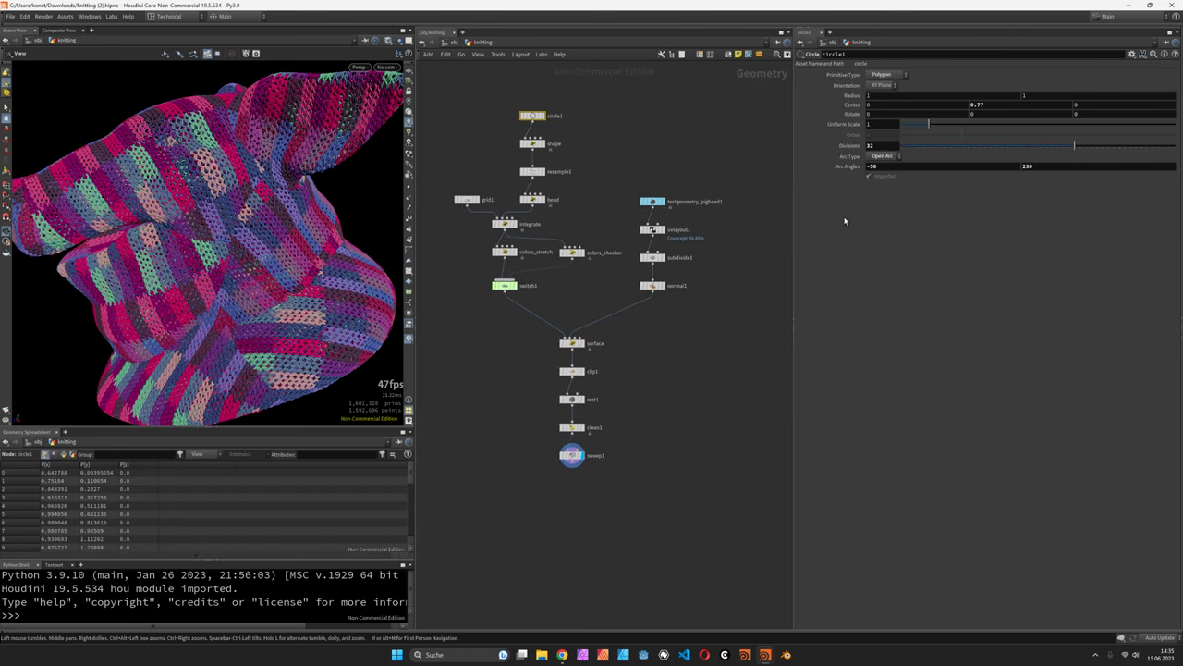
Step: Back in the tutorial scene, set the circle's arc angles to -50 and 230 and its divisions to 32
key(alt+Tab)
click(964, 167)
text(-)
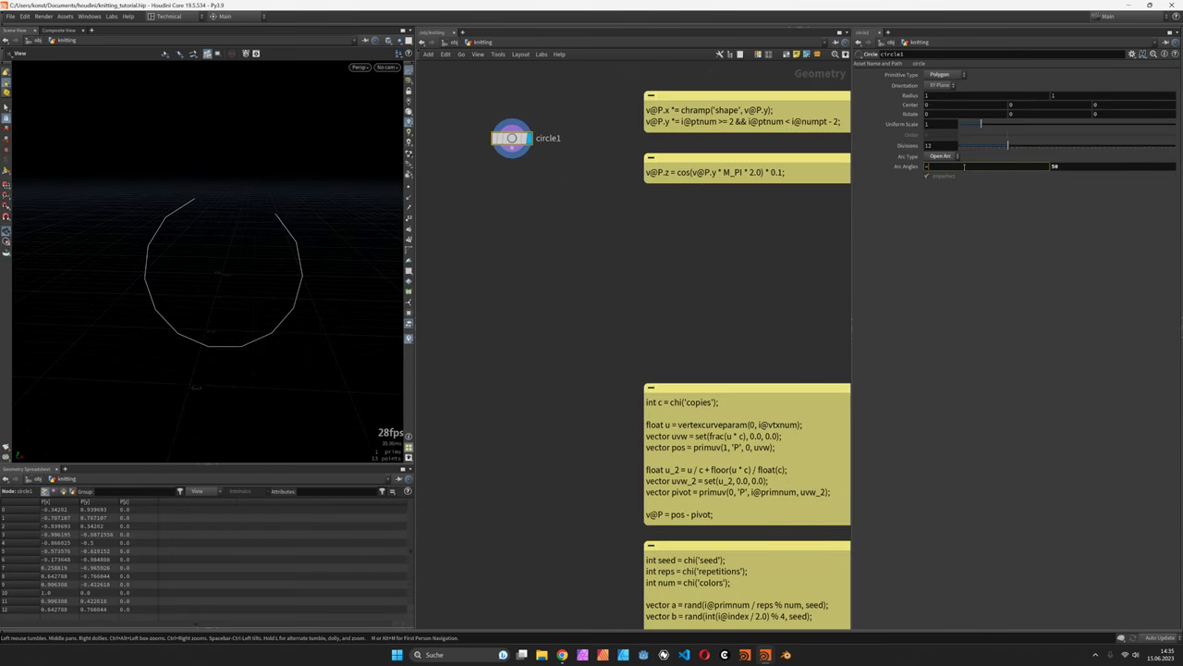
text(50)
key(Tab)
text(230)
key(Return)
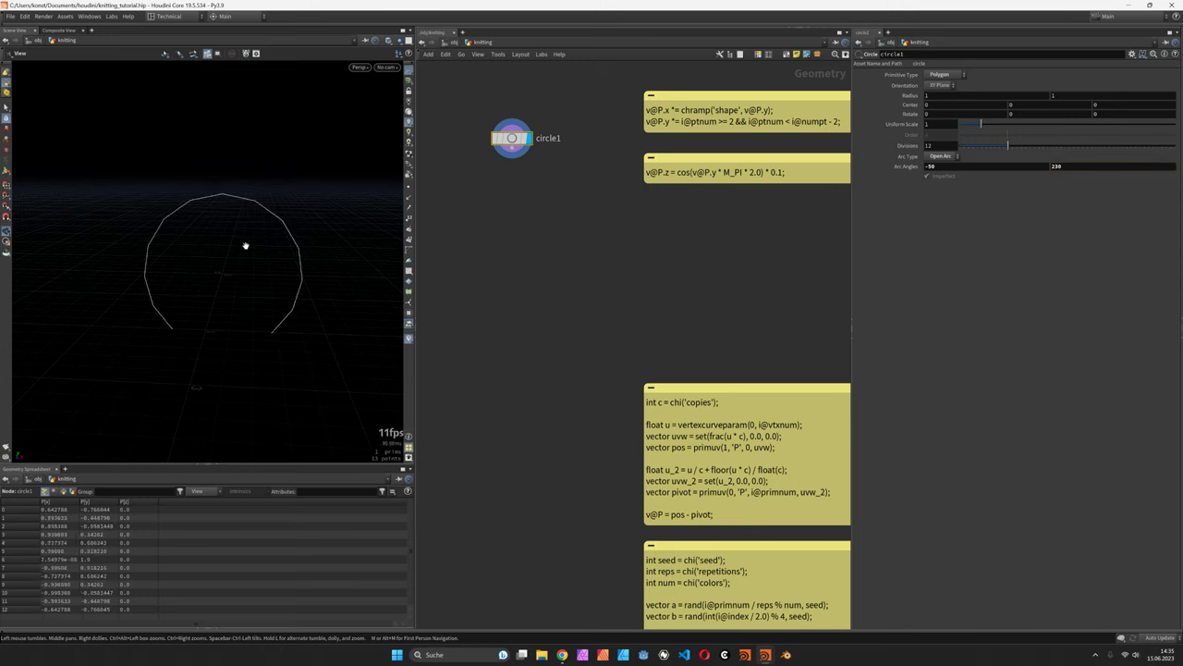
click(953, 145)
key(Return)
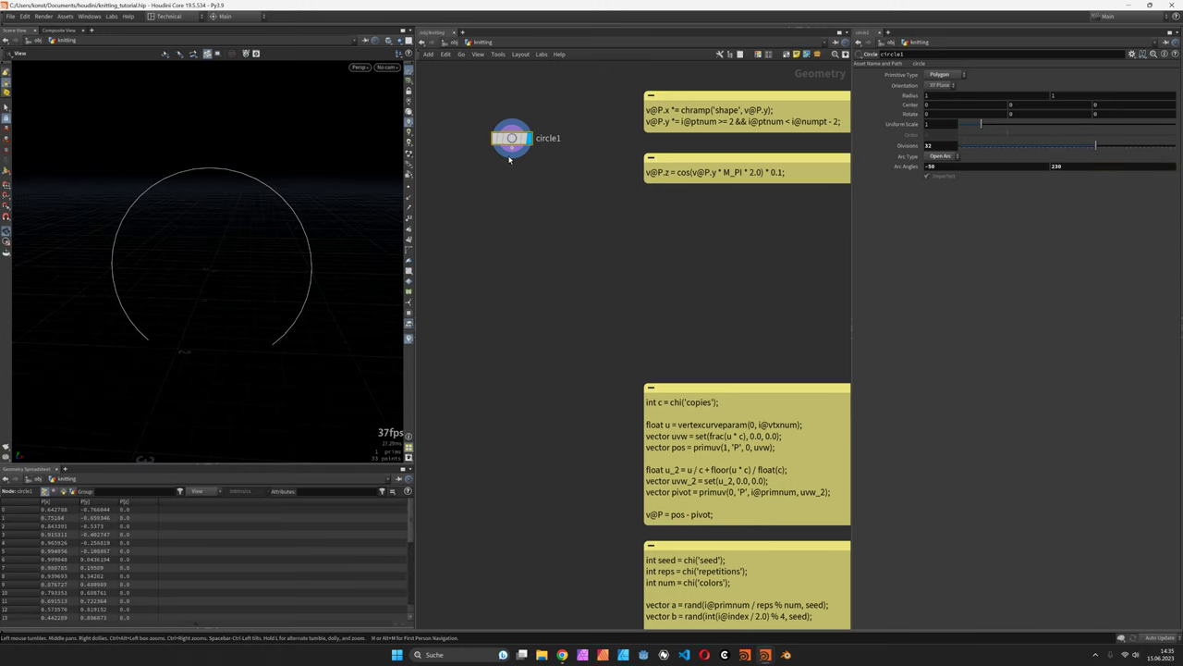
Step: Add a Match Size node connected below the circle1 node
key(Tab)
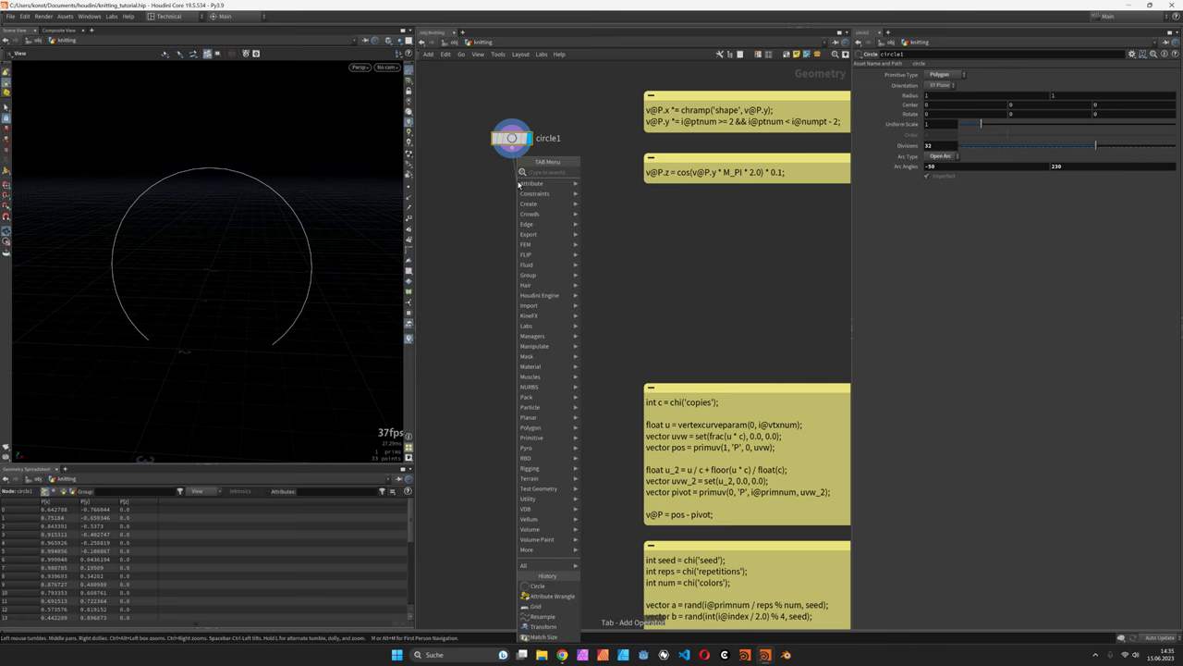
text(matchs)
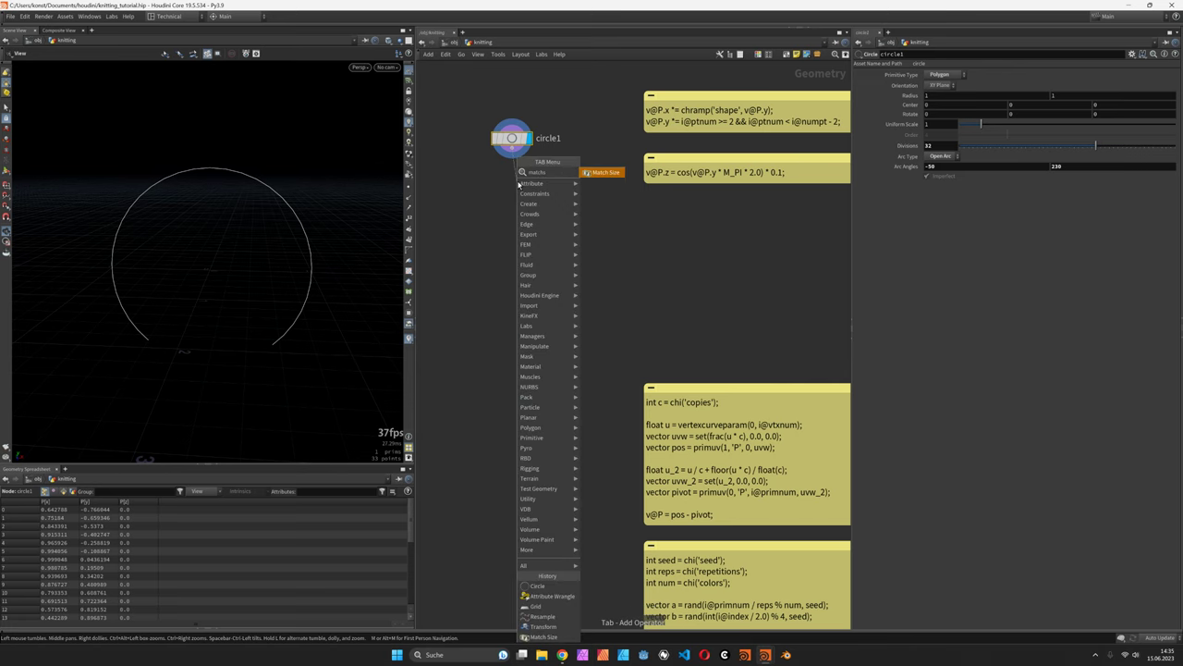
key(Return)
click(516, 182)
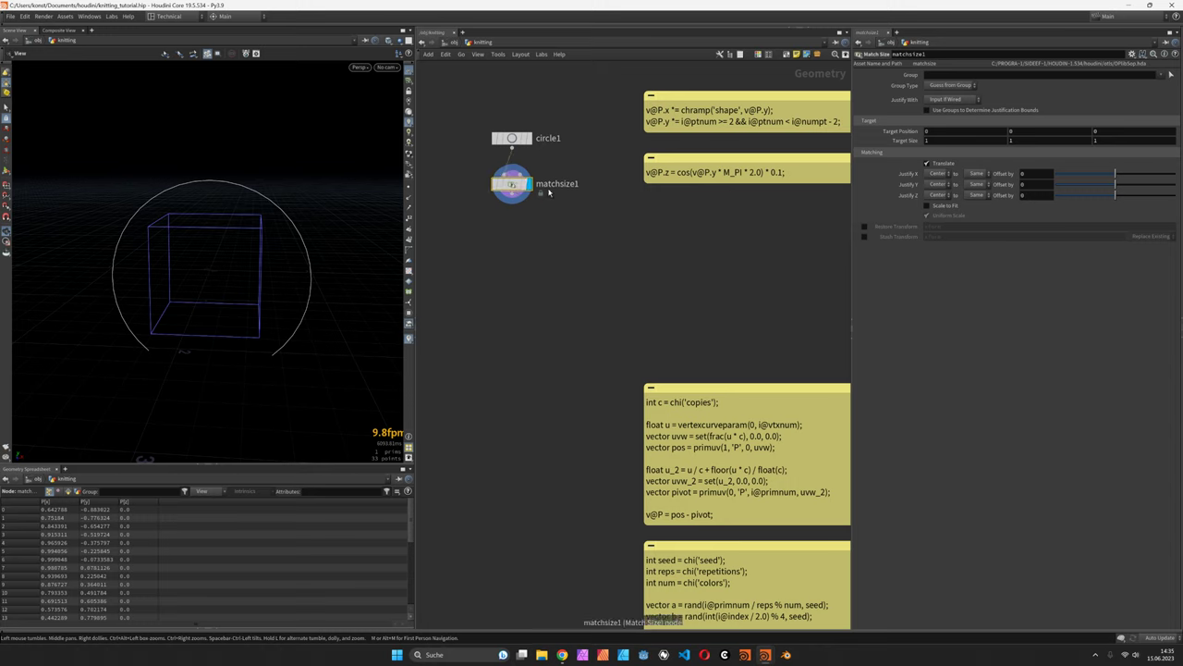
Step: Set the Match Size node to justify Y by Min and enable Scale to Fit with Y as scale axis
click(937, 184)
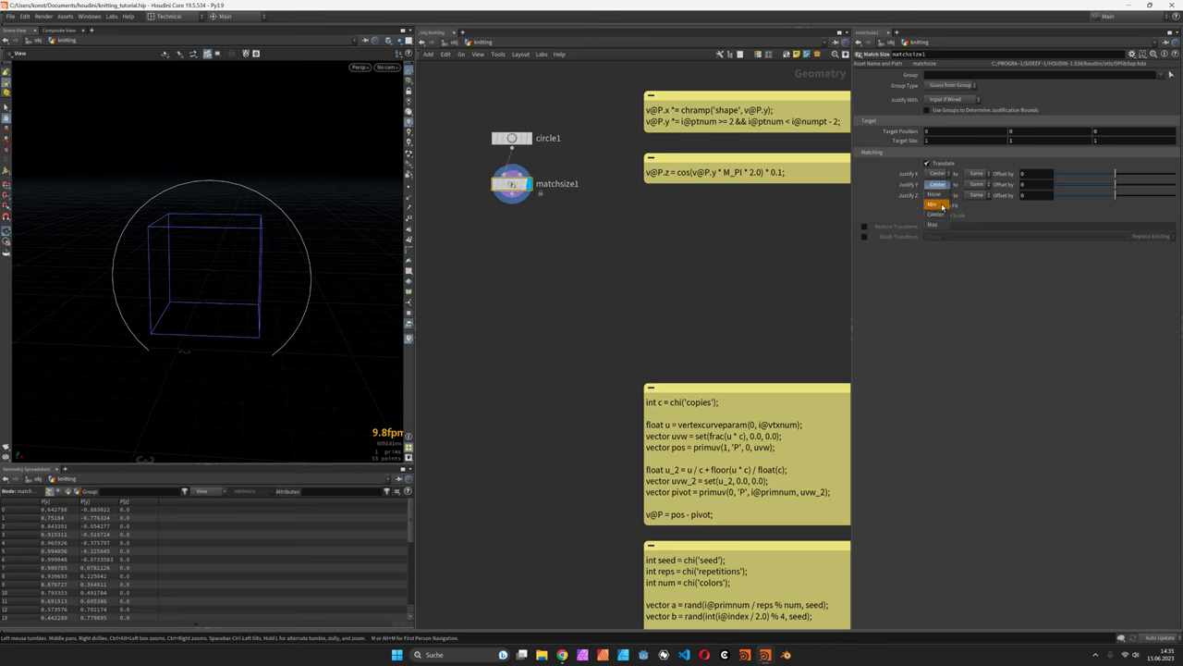
click(934, 206)
click(950, 206)
click(943, 226)
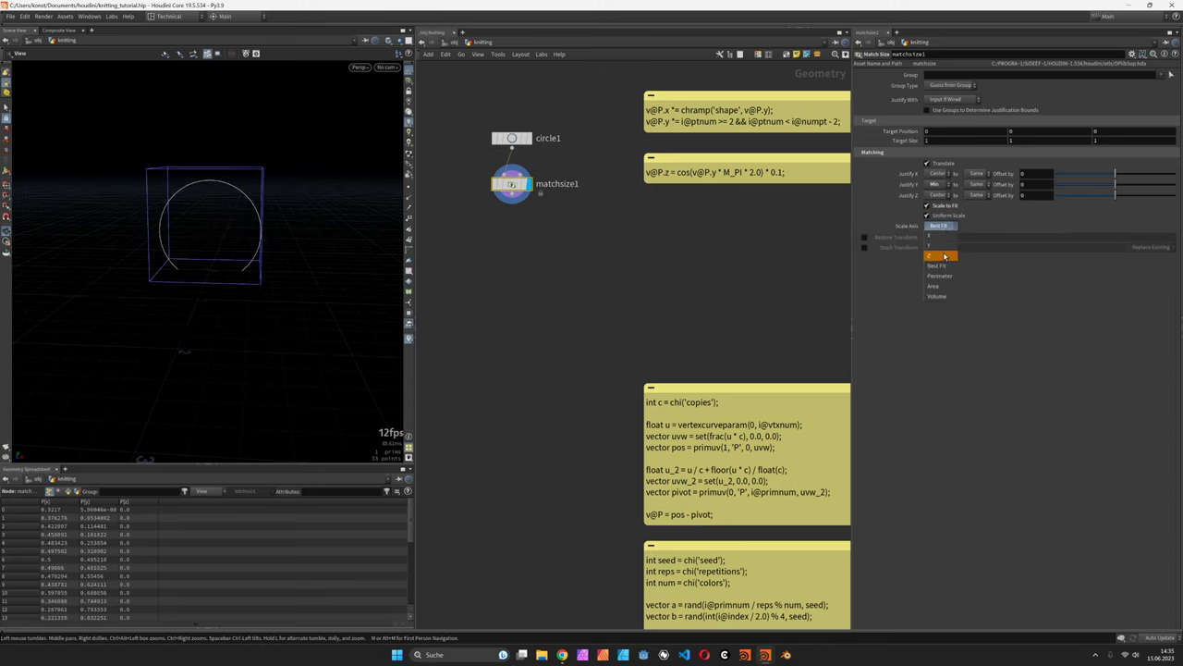
click(938, 246)
drag(232, 238, 219, 289)
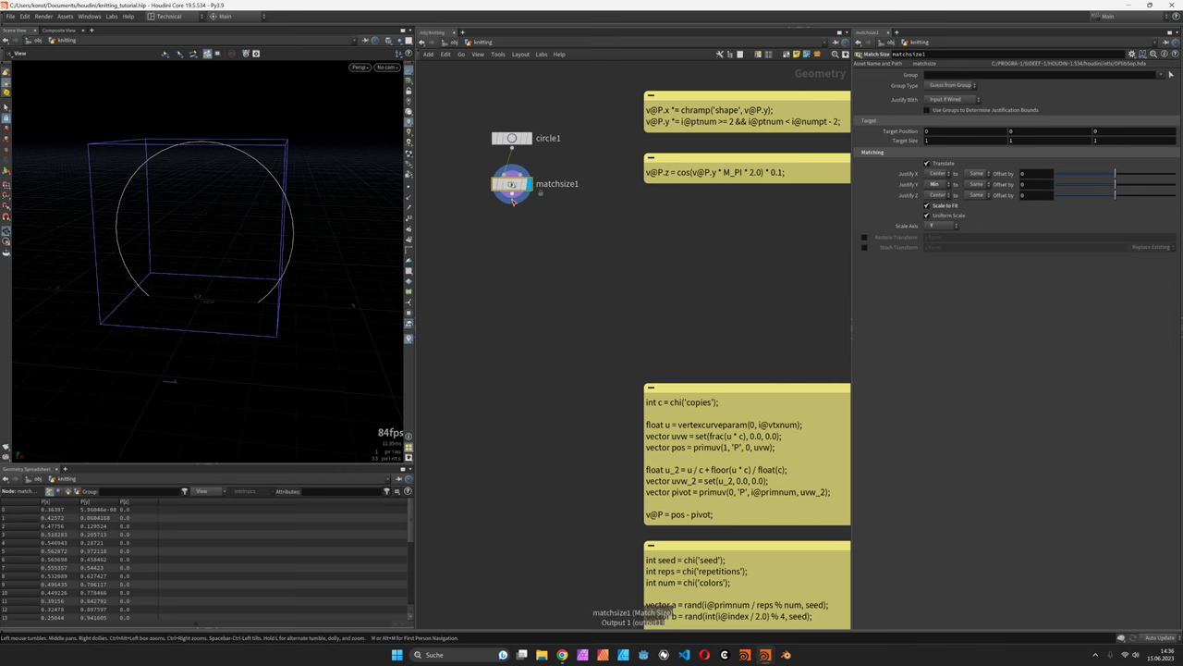
Step: Add an Attribute Wrangle connected below matchsize1 and rename it shape
key(Tab)
key(Escape)
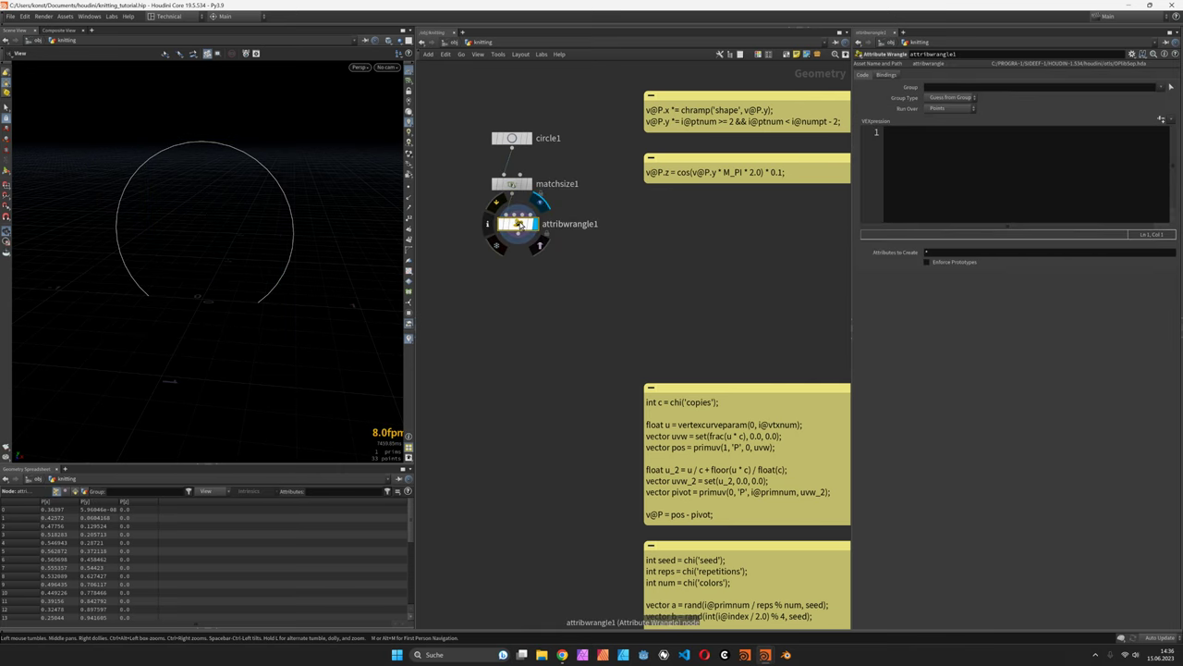
click(511, 227)
key(F2)
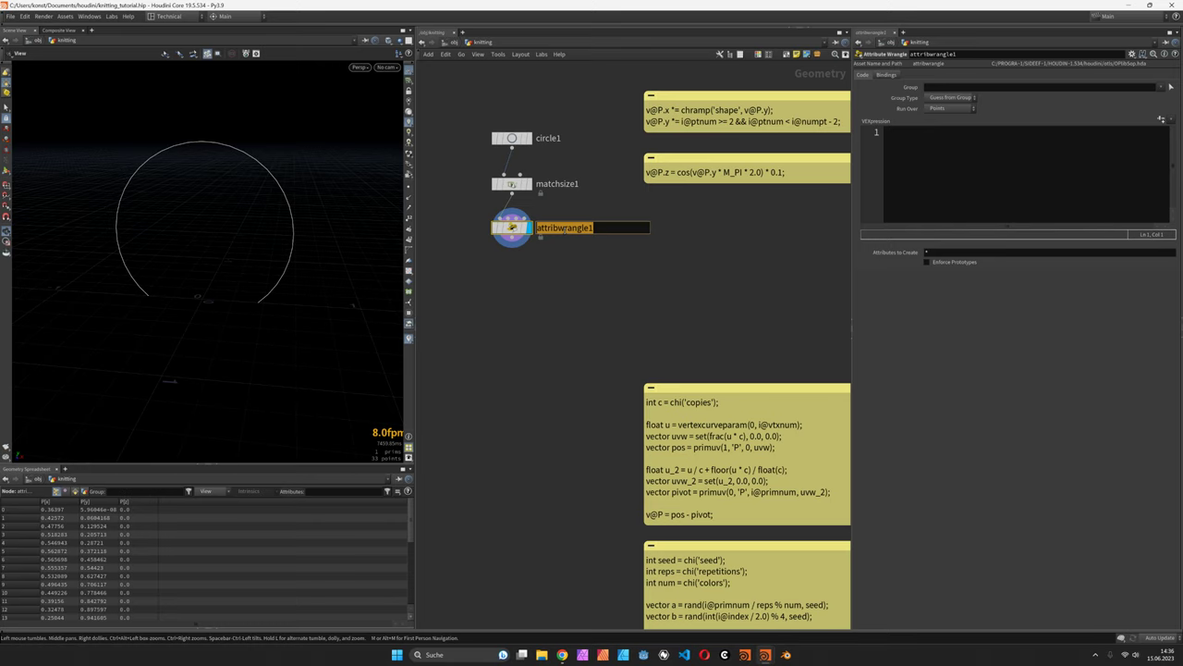
text(shape)
key(Return)
click(948, 178)
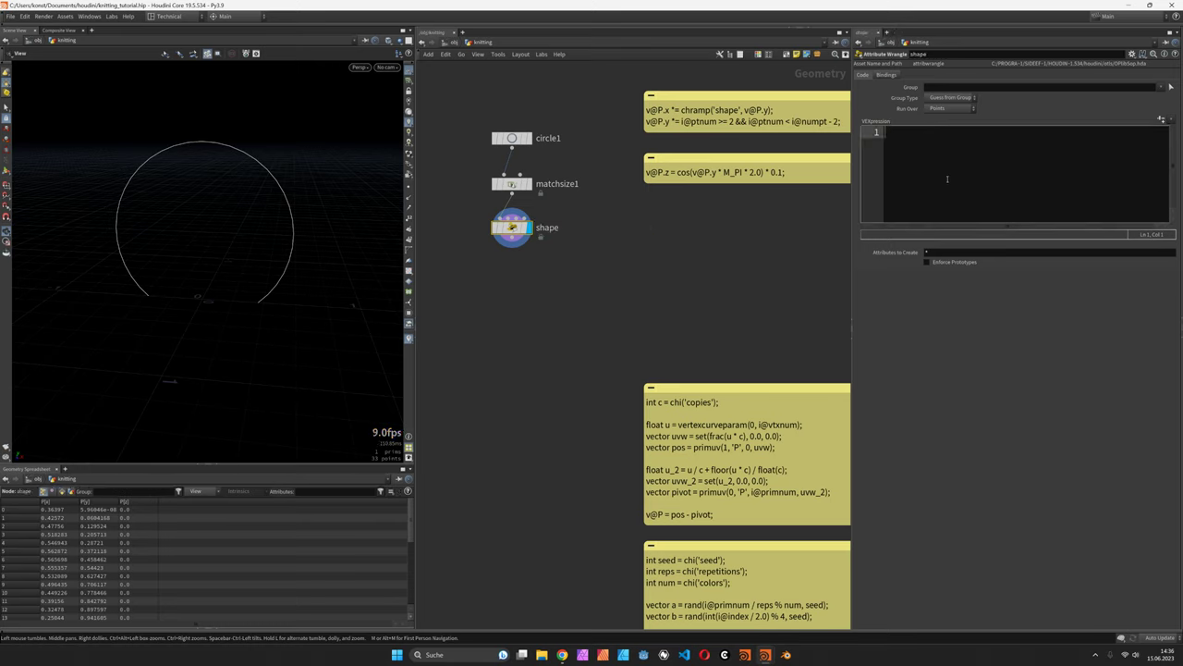
text(v@P.x)
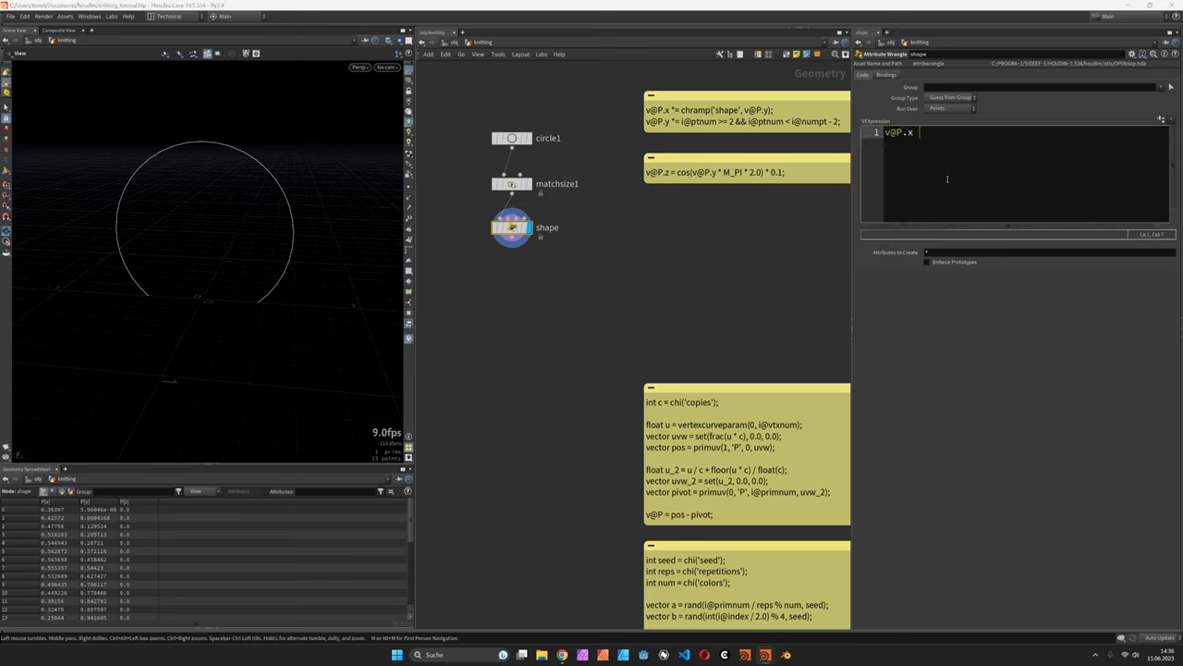
text( *= 2.0;)
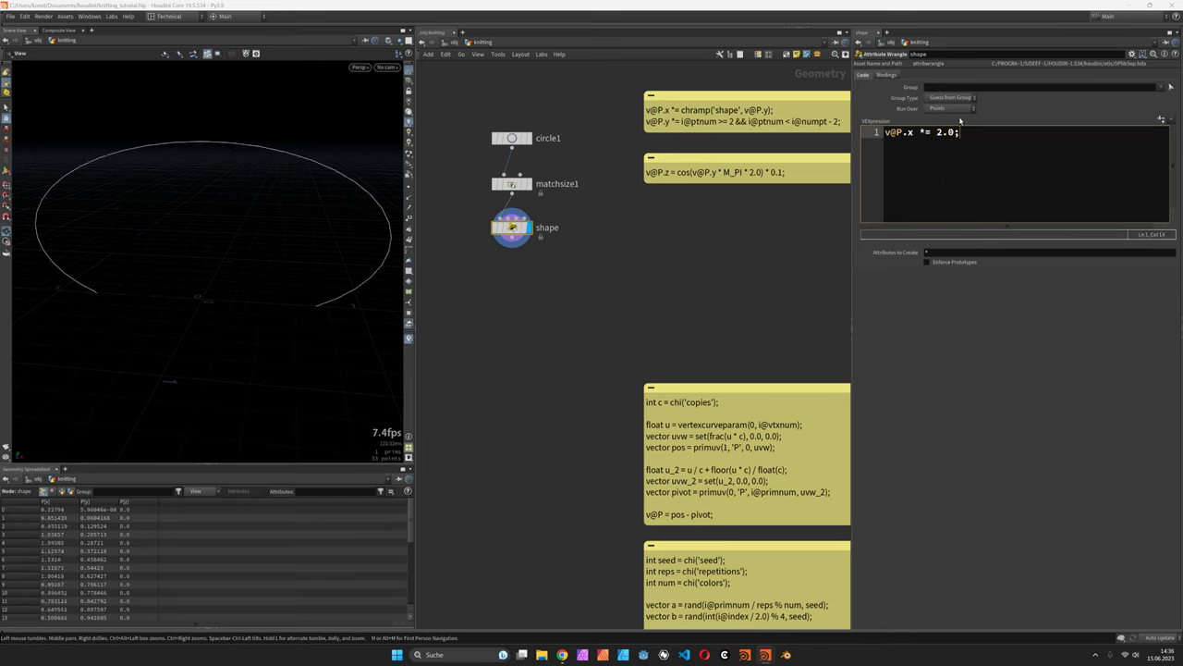
drag(956, 132, 936, 134)
text(0.5)
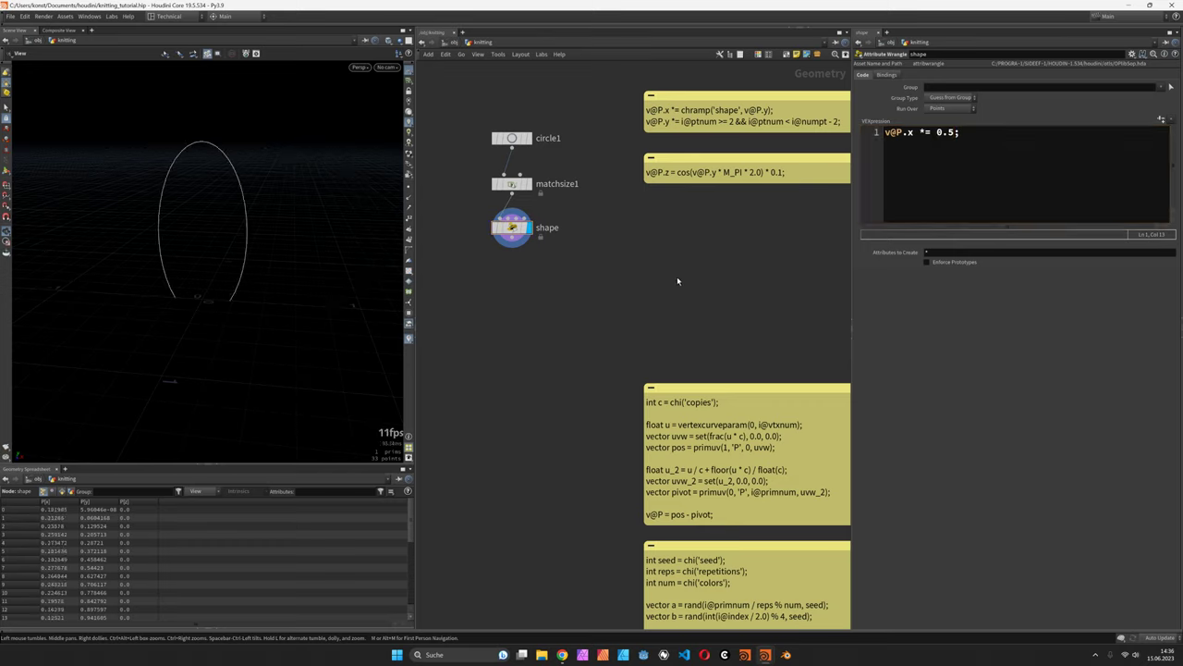
drag(955, 134, 940, 134)
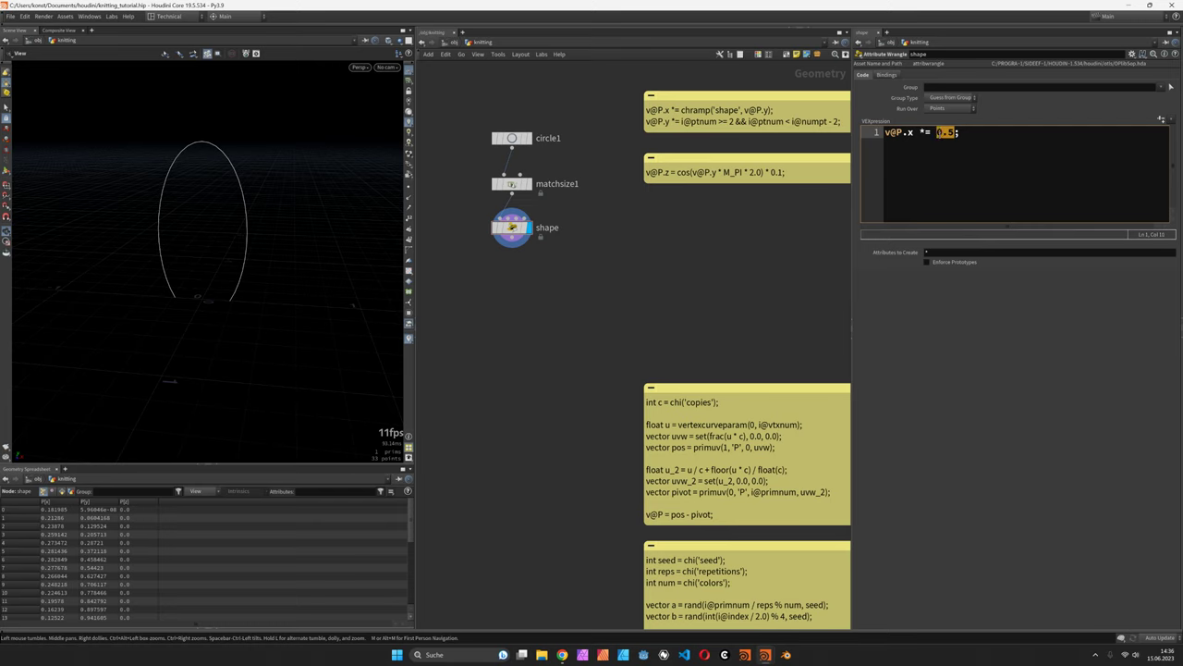
text(chramp('s)
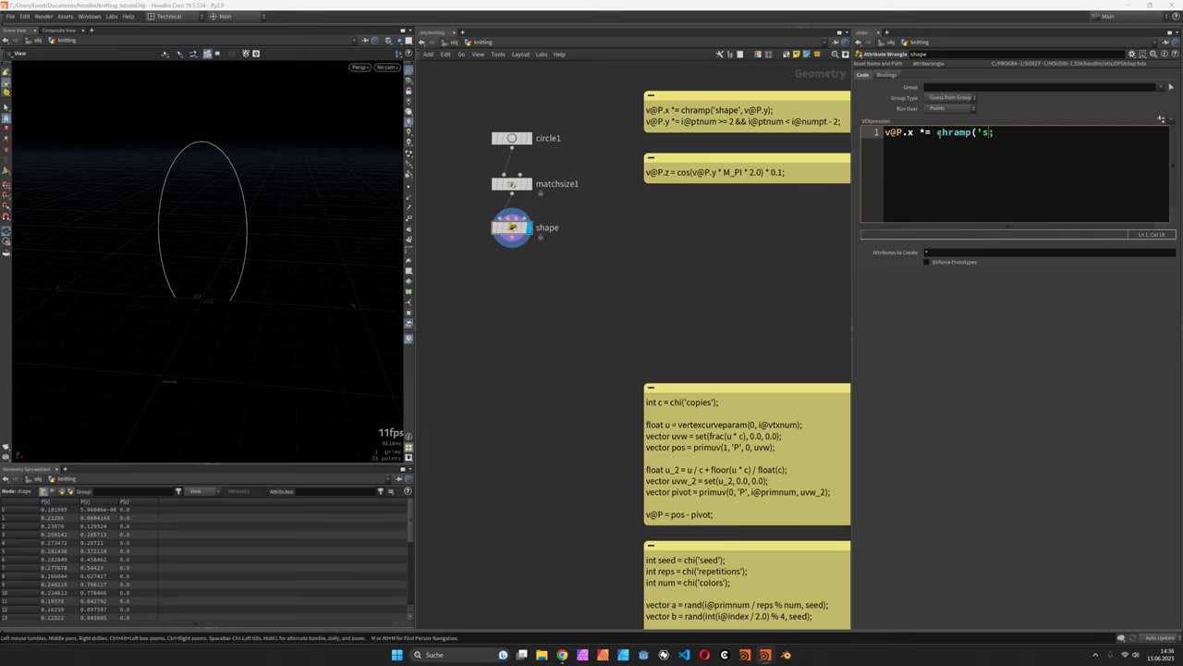
text(hape', v@P.y);)
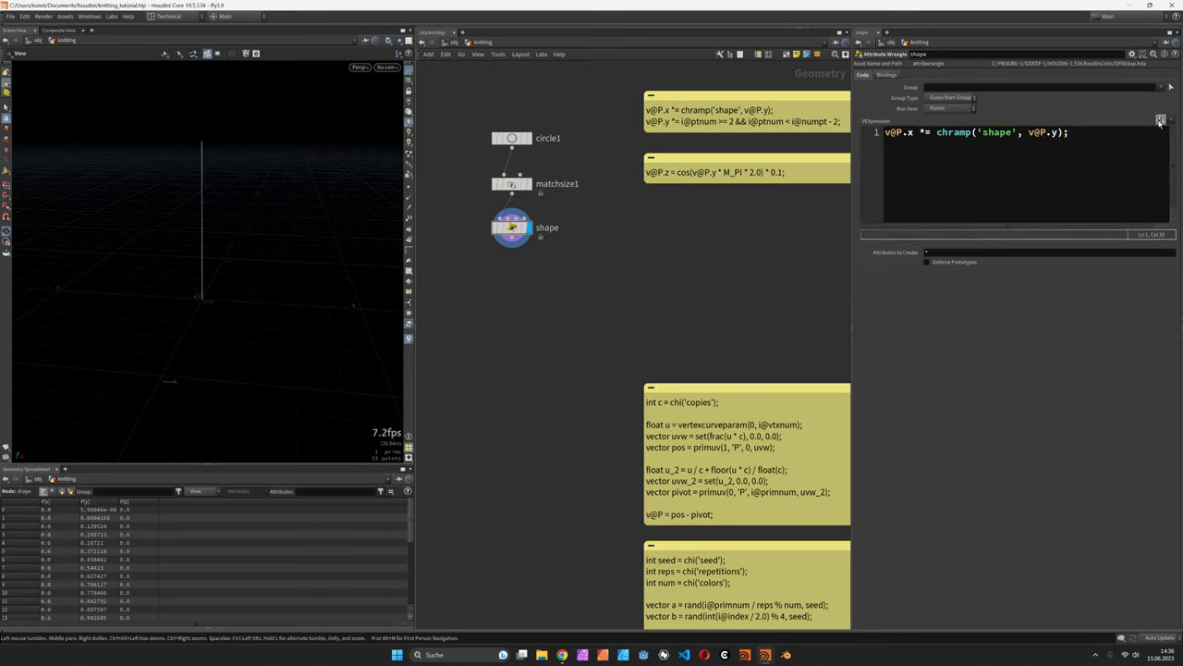
click(1162, 121)
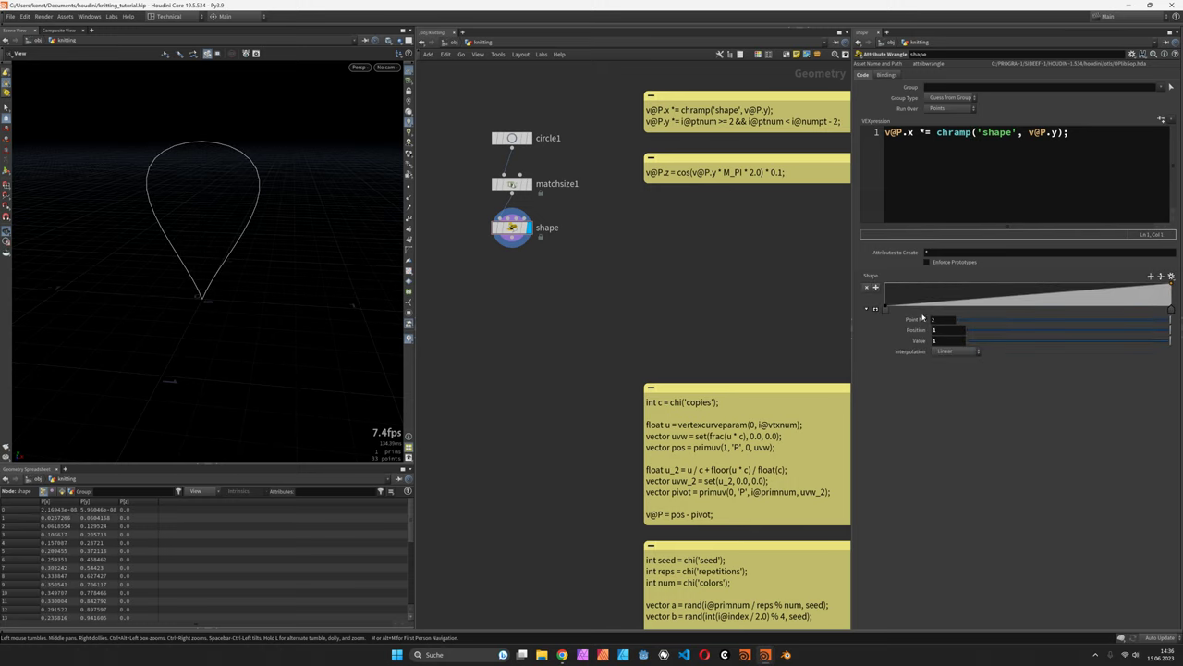
Step: Enlarge the Shape ramp and set the interpolation of both its end points to B-Spline
click(876, 308)
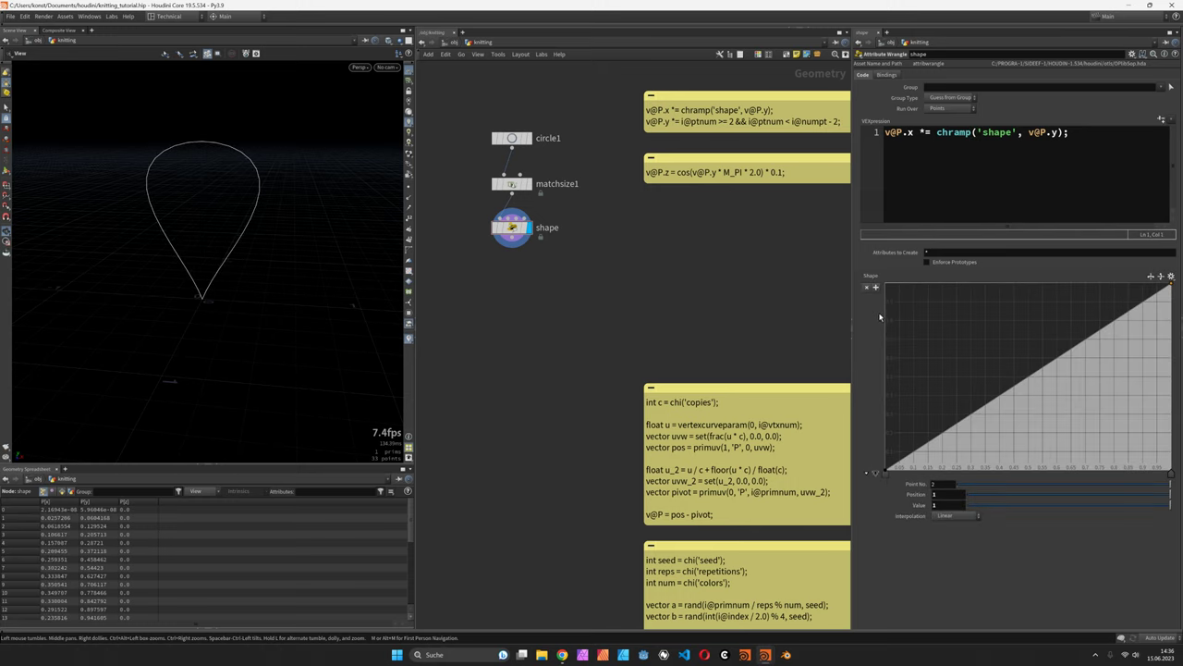
click(886, 473)
click(961, 515)
click(966, 564)
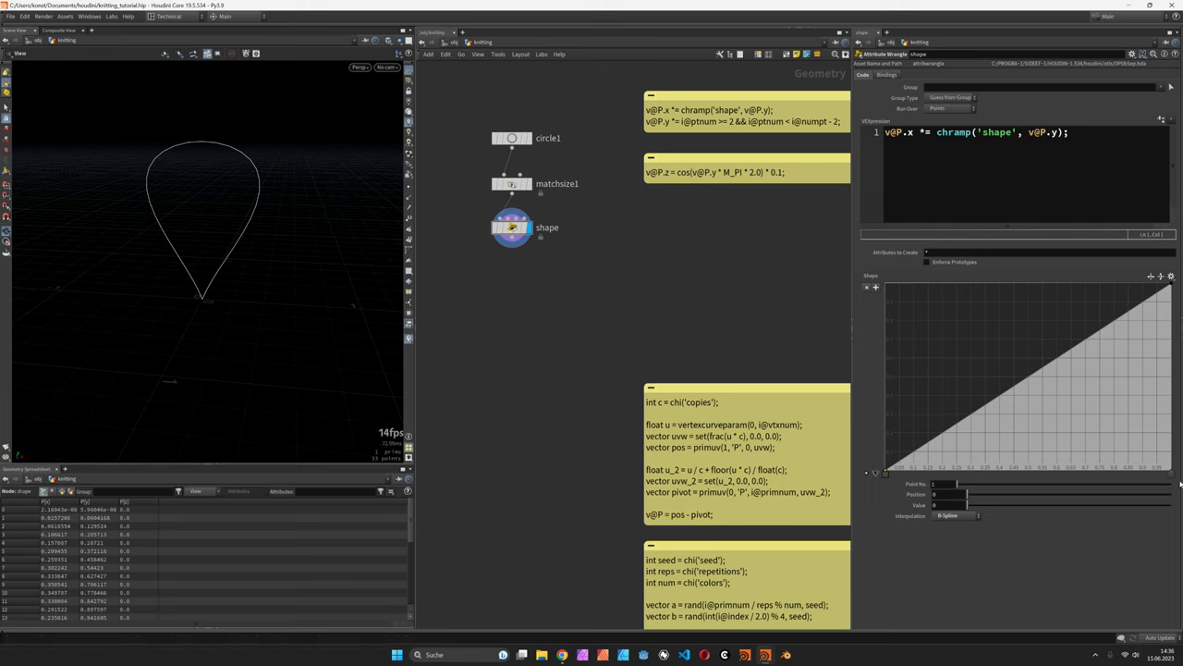
click(1170, 473)
click(963, 515)
click(951, 574)
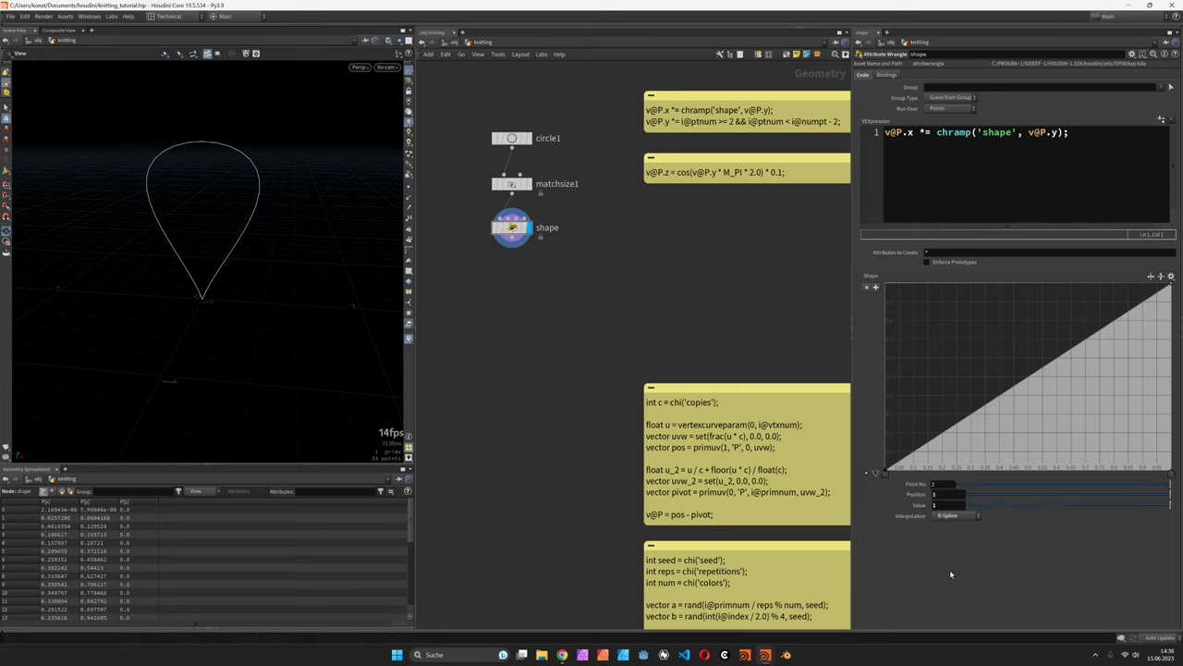
Step: Shape the ramp into a dip: start point at value 1, low points near positions 0.08 and 0.4, and a point at about 0.53 with value 1
drag(886, 470, 935, 458)
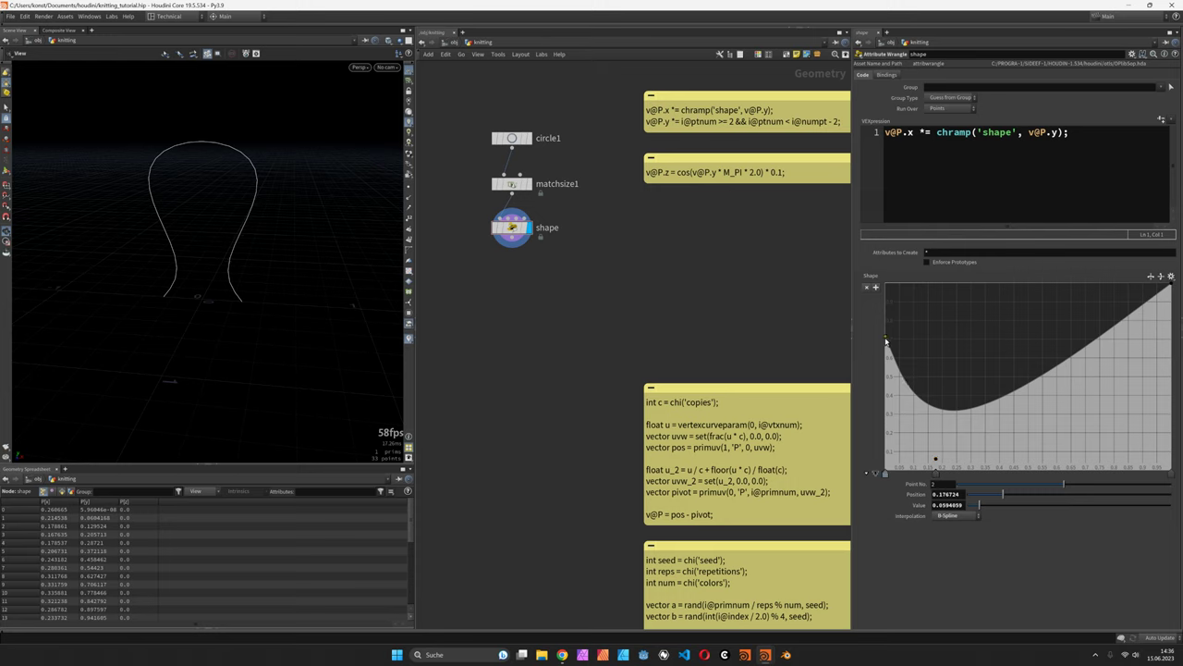
drag(885, 341, 886, 287)
drag(1002, 381, 1012, 442)
drag(1047, 406, 1037, 281)
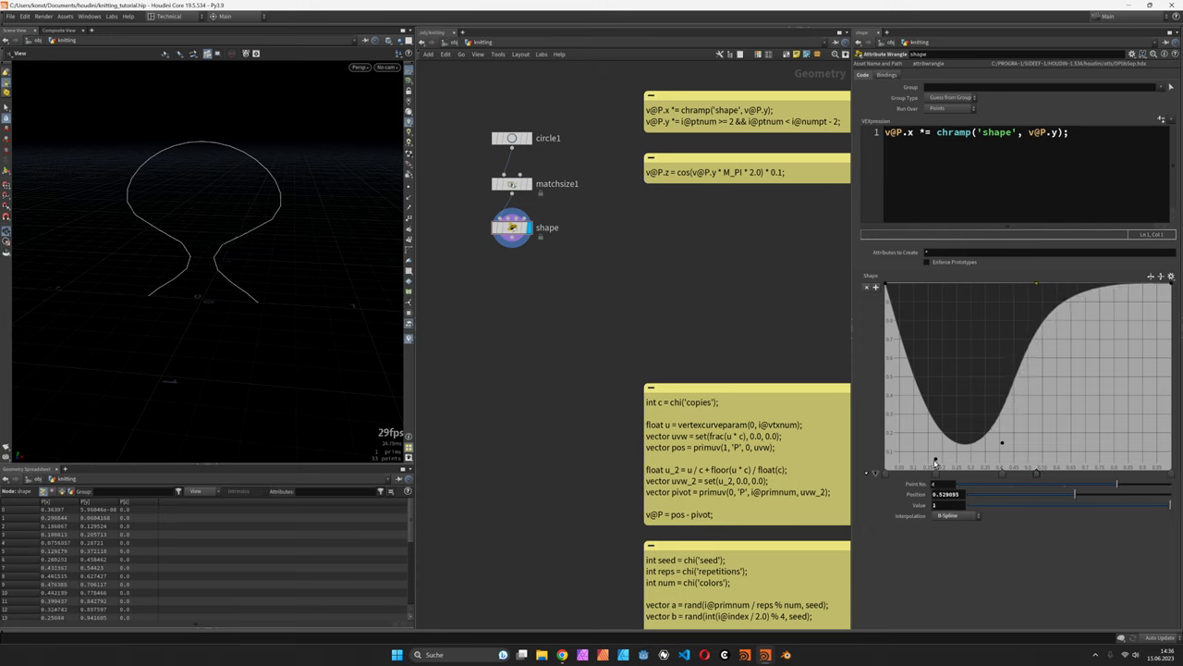
drag(936, 462, 908, 443)
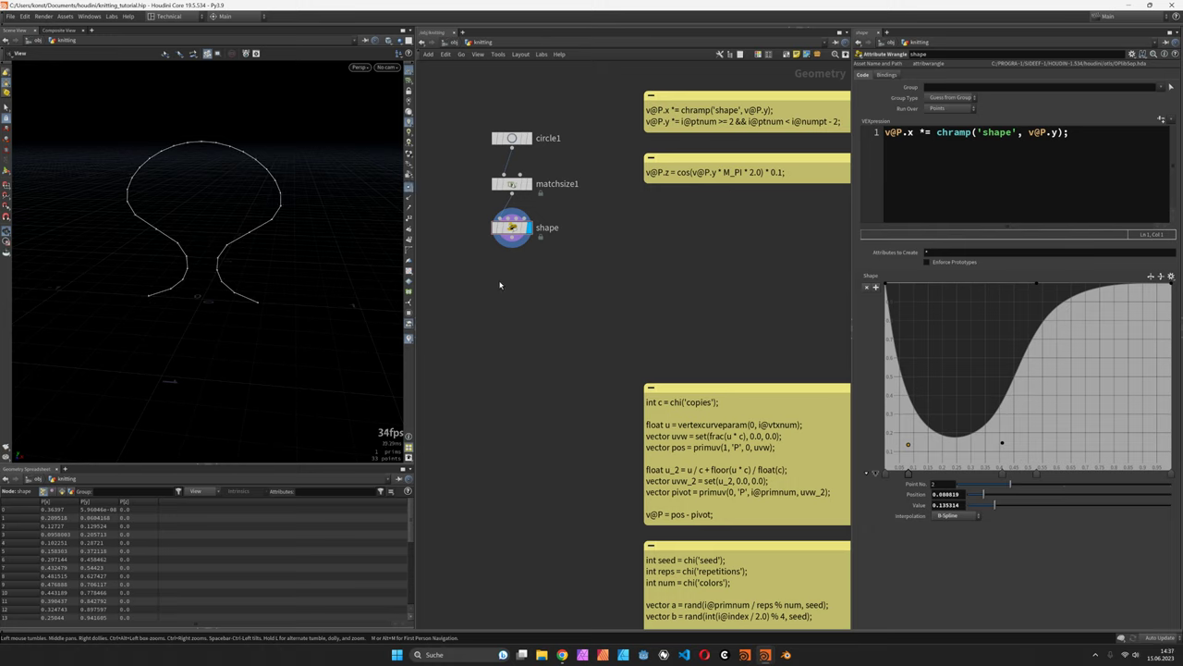
Step: Add a Transform node connected below the shape wrangle
key(Tab)
mouse_move(541, 345)
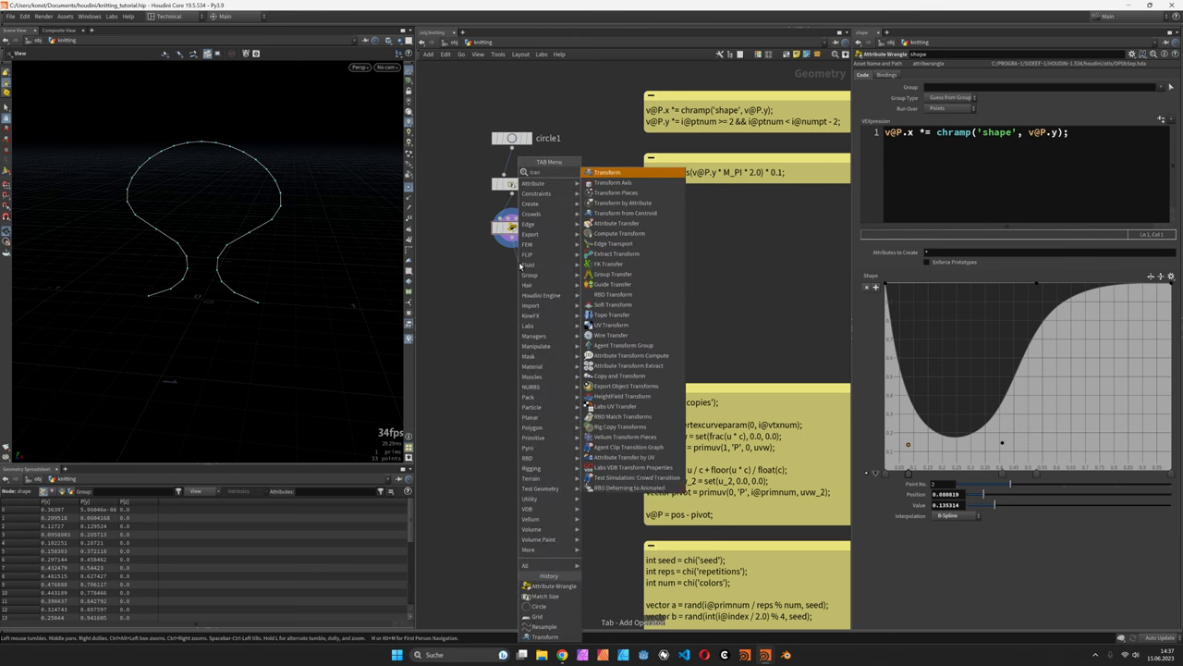
click(629, 489)
Step: Check the circle's divisions, restrict transform1 to points 0 1 31 32, and set its Y scale to 0
click(512, 138)
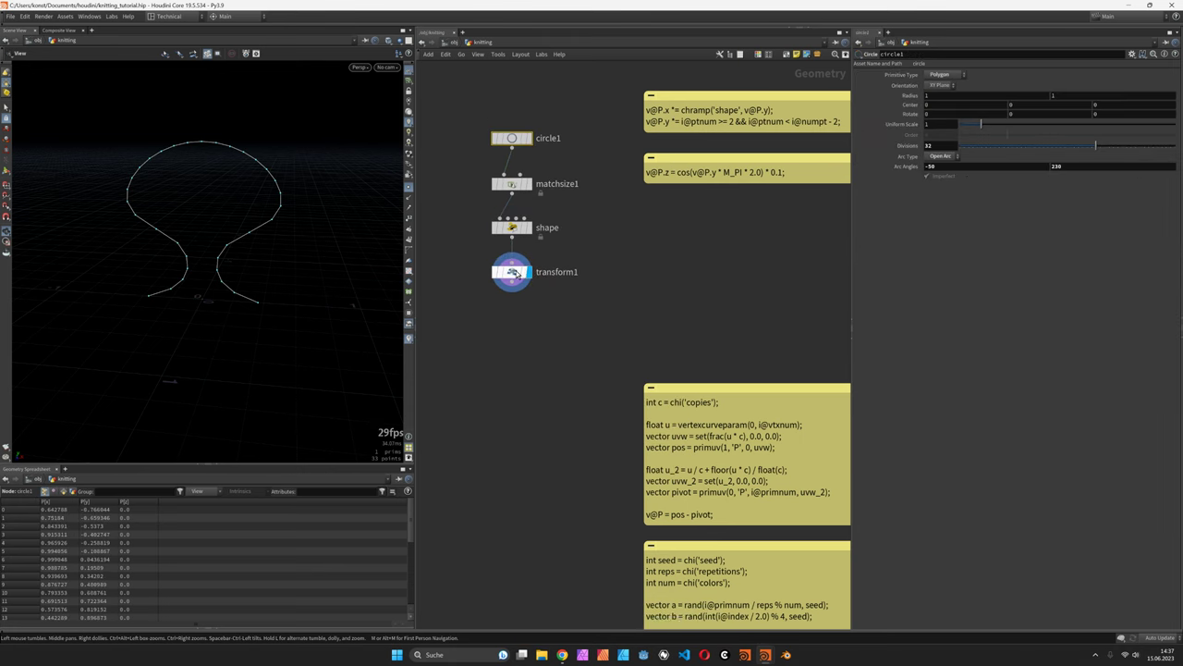
click(512, 271)
click(952, 88)
click(947, 115)
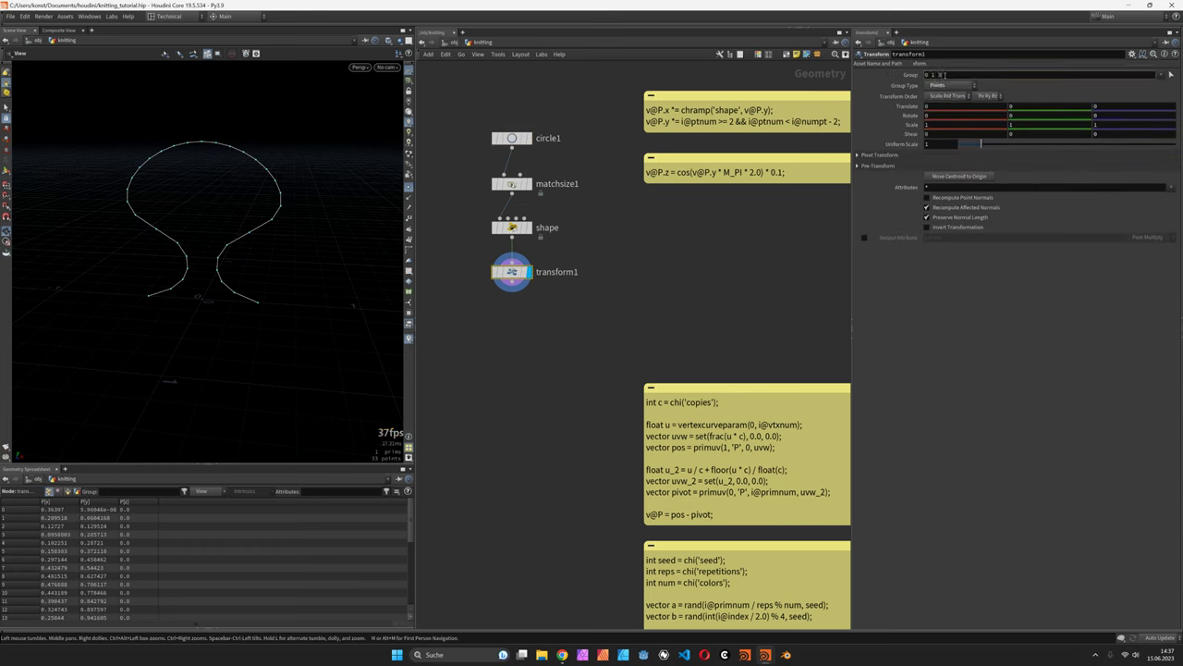
click(949, 75)
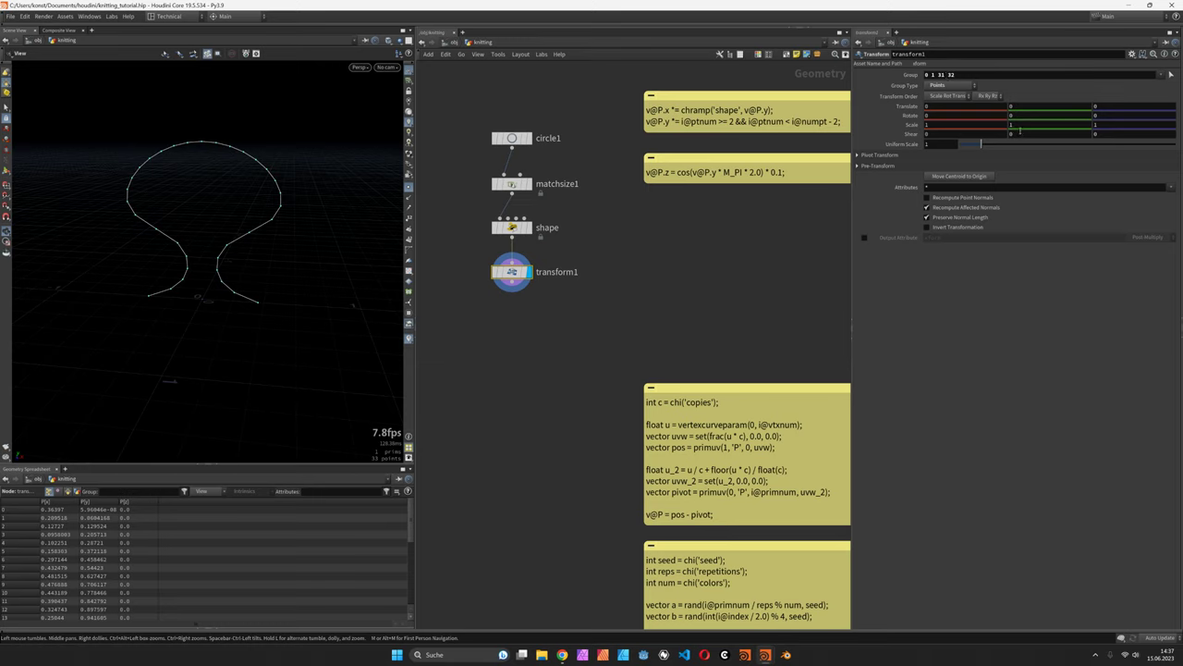
double_click(1022, 124)
text(0)
key(Return)
Step: Add a Resample node connected below transform1
key(Tab)
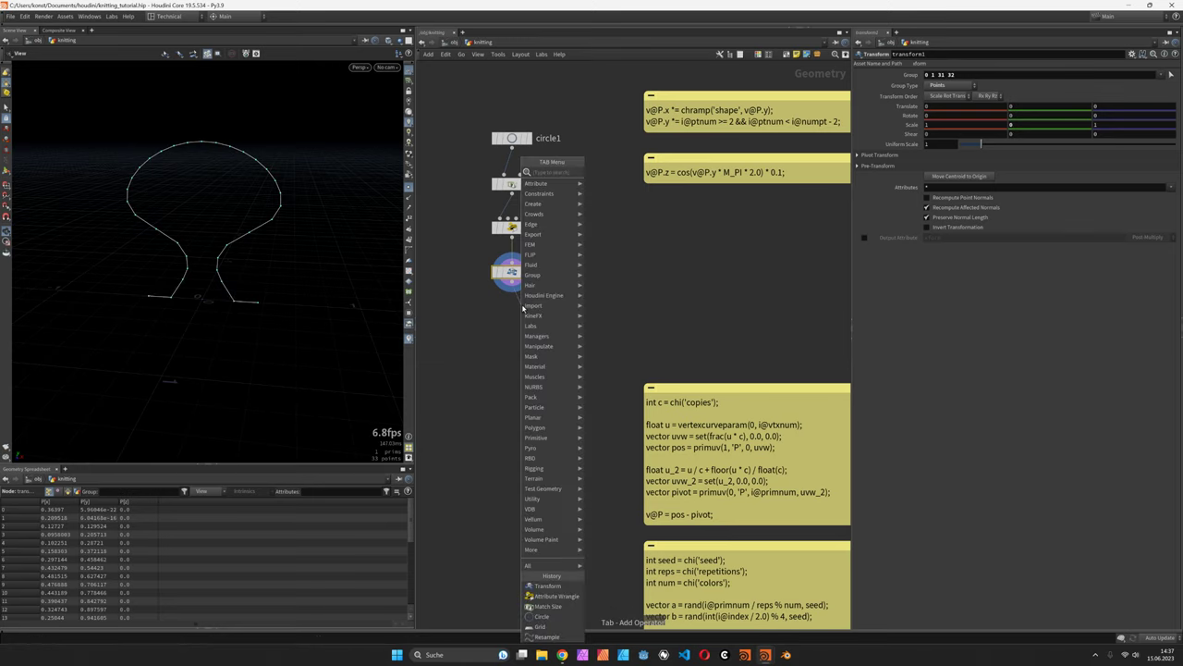
text(resample)
key(Return)
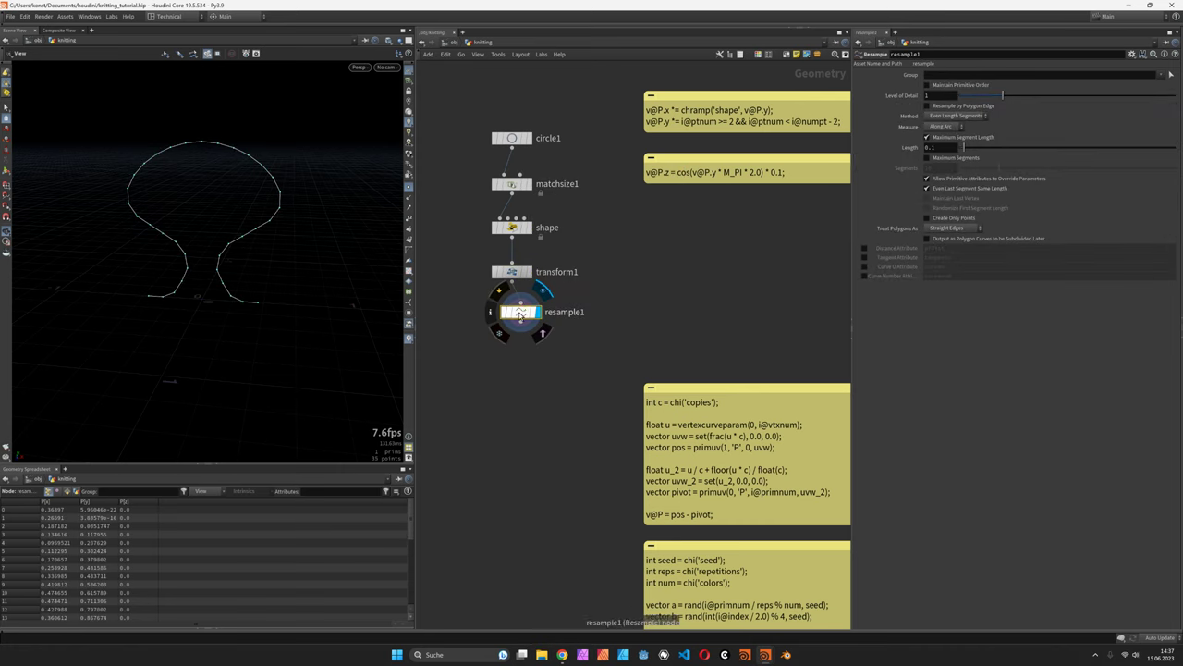
click(516, 315)
Step: Make the Resample node treat polygons as Subdivision Curves and set its segment length to 0.02
click(952, 227)
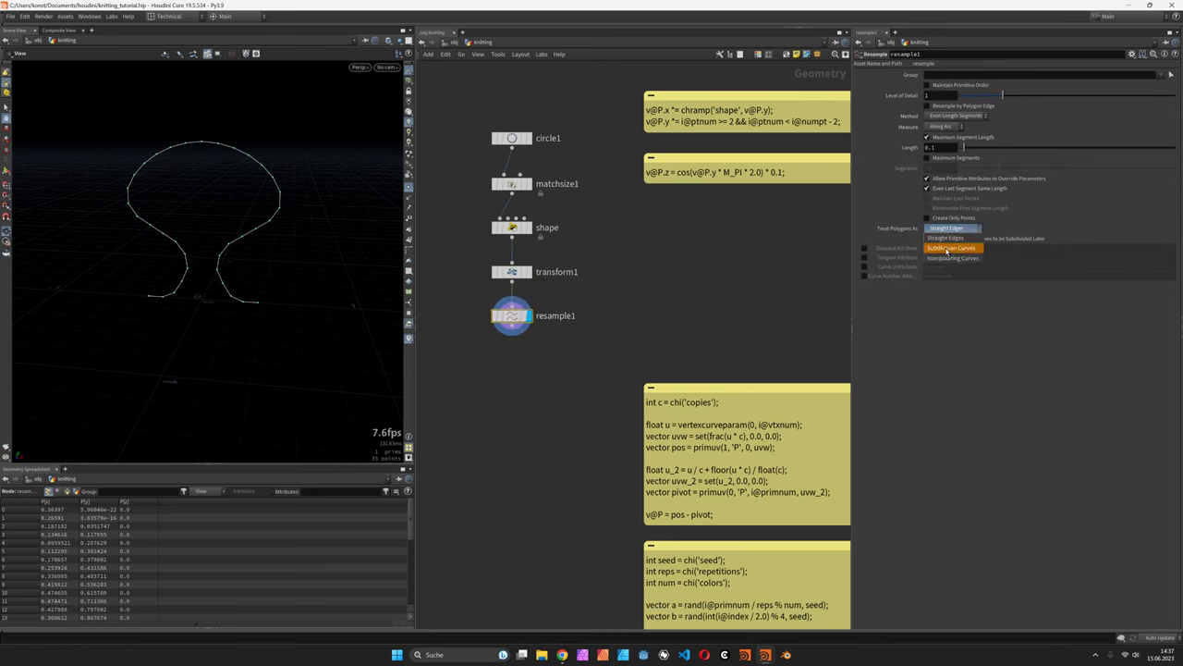
click(948, 248)
text(0.3)
key(Return)
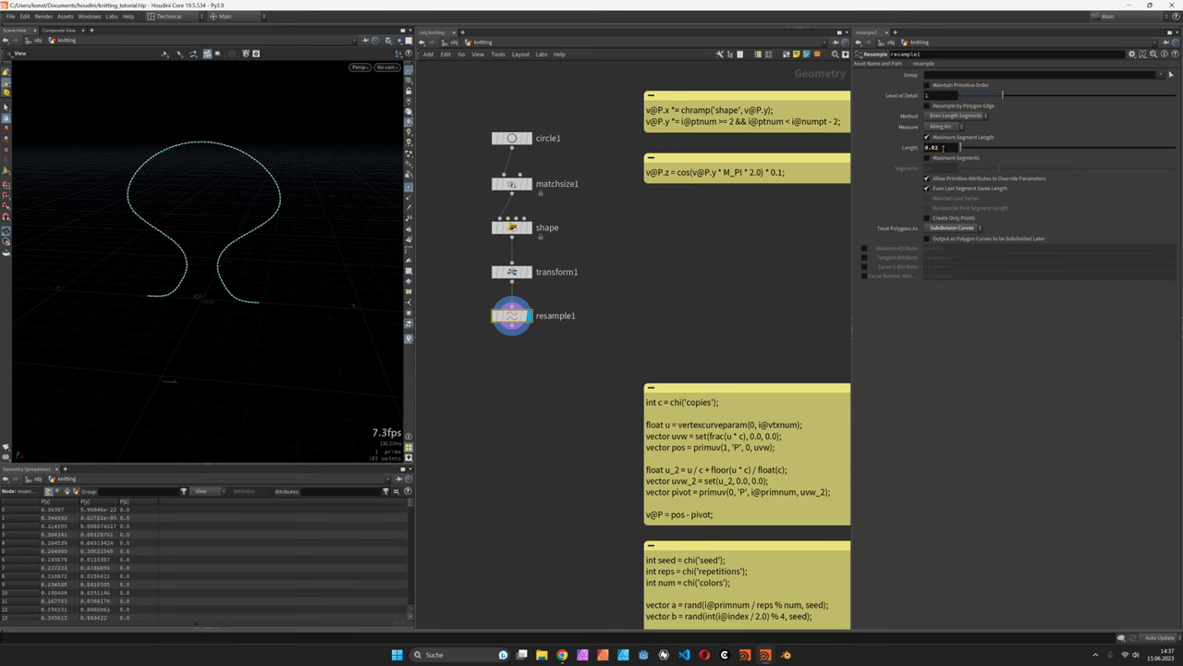
Step: Try a segment length of 0.01 on the Resample node, inspect the curve, and return the length to 0.02
click(944, 148)
key(BackSpace)
text(1)
key(Return)
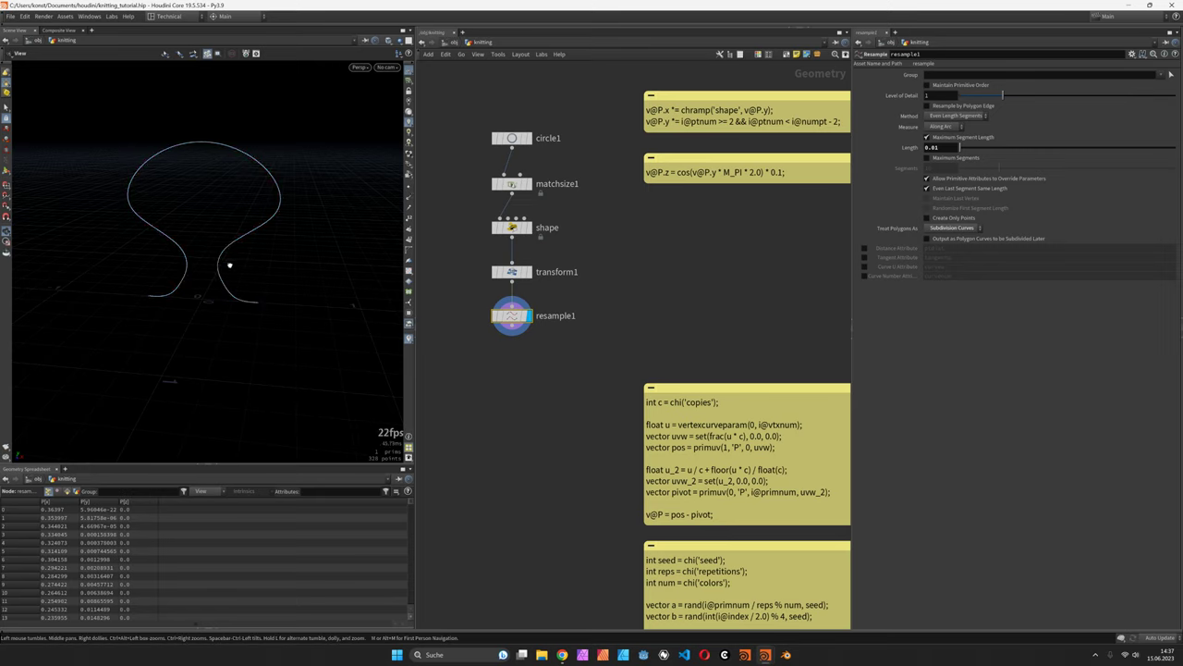
mouse_move(232, 264)
mouse_down()
mouse_move(190, 269)
mouse_move(335, 157)
mouse_up()
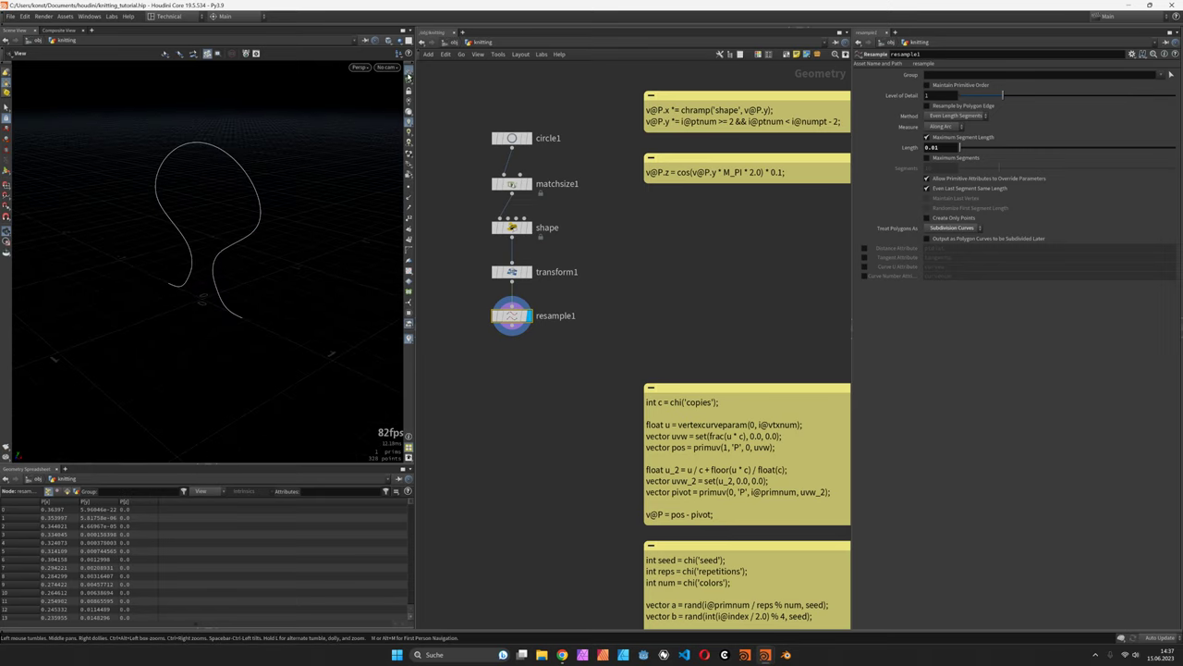
click(950, 148)
text(0.02)
key(Return)
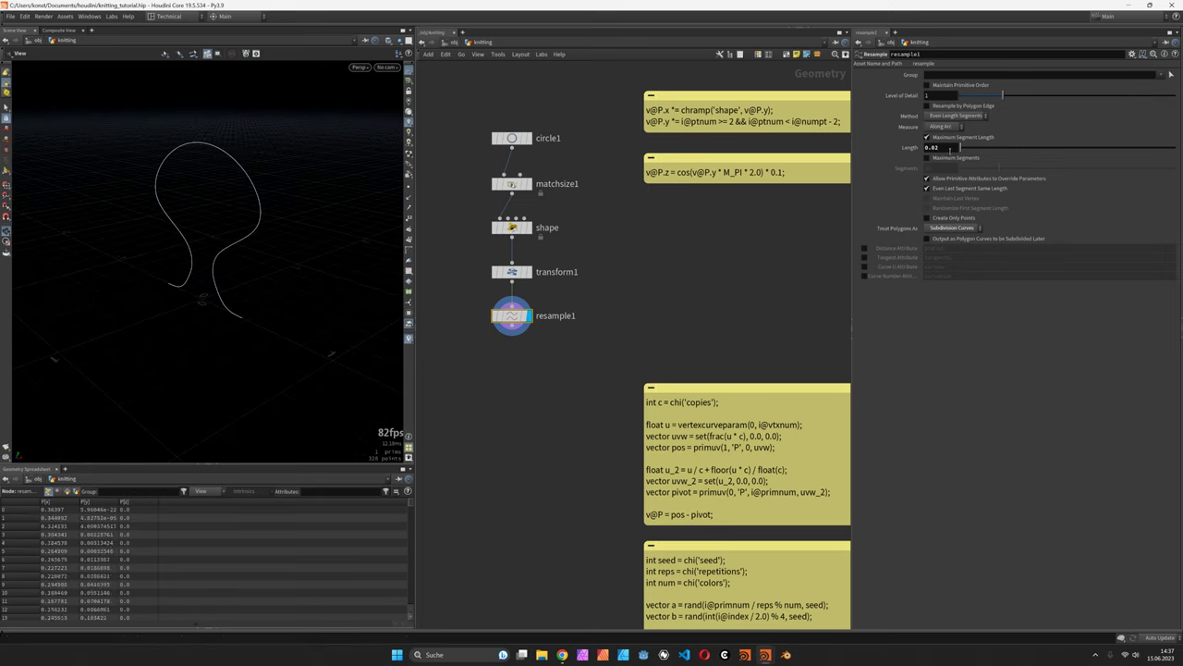
Step: Add an Attribute Wrangle connected below resample1 and rename it bend
click(510, 329)
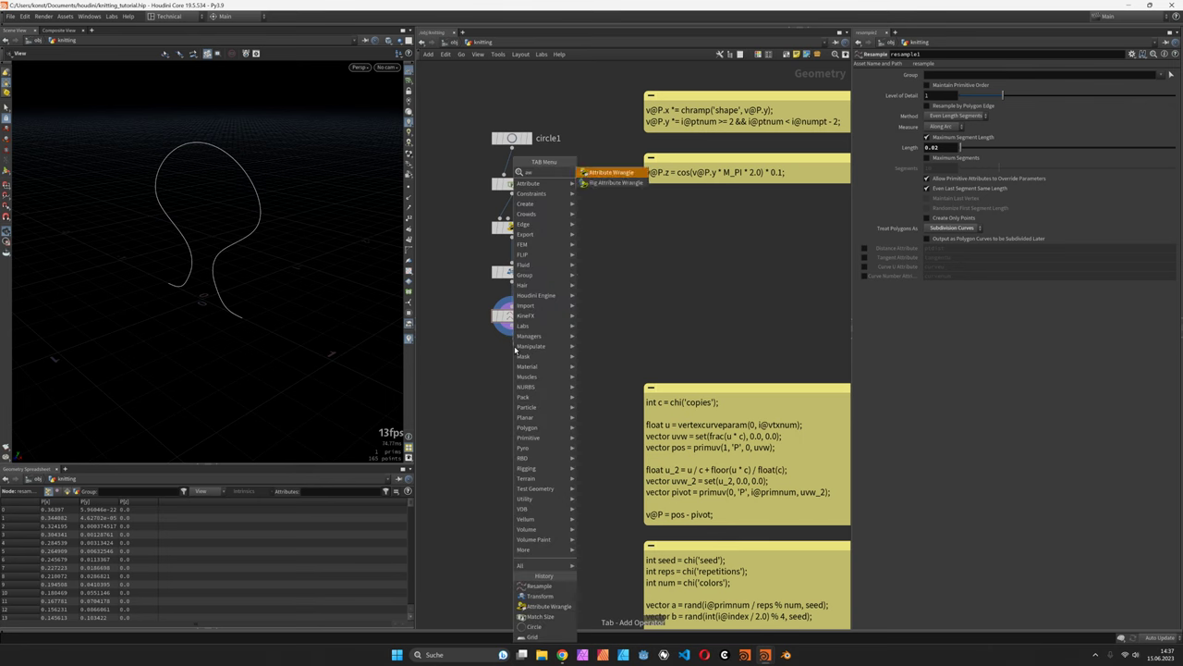
key(Return)
double_click(924, 54)
text(bend)
key(Return)
click(987, 208)
text(v@P.)
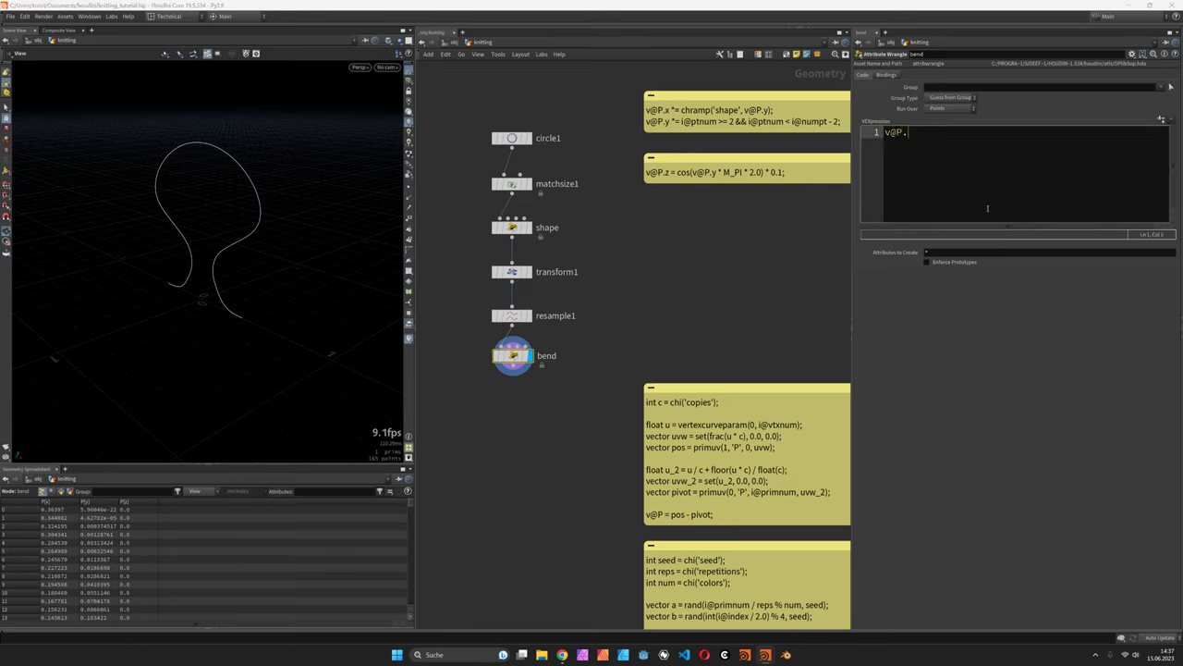
text(z = cos)
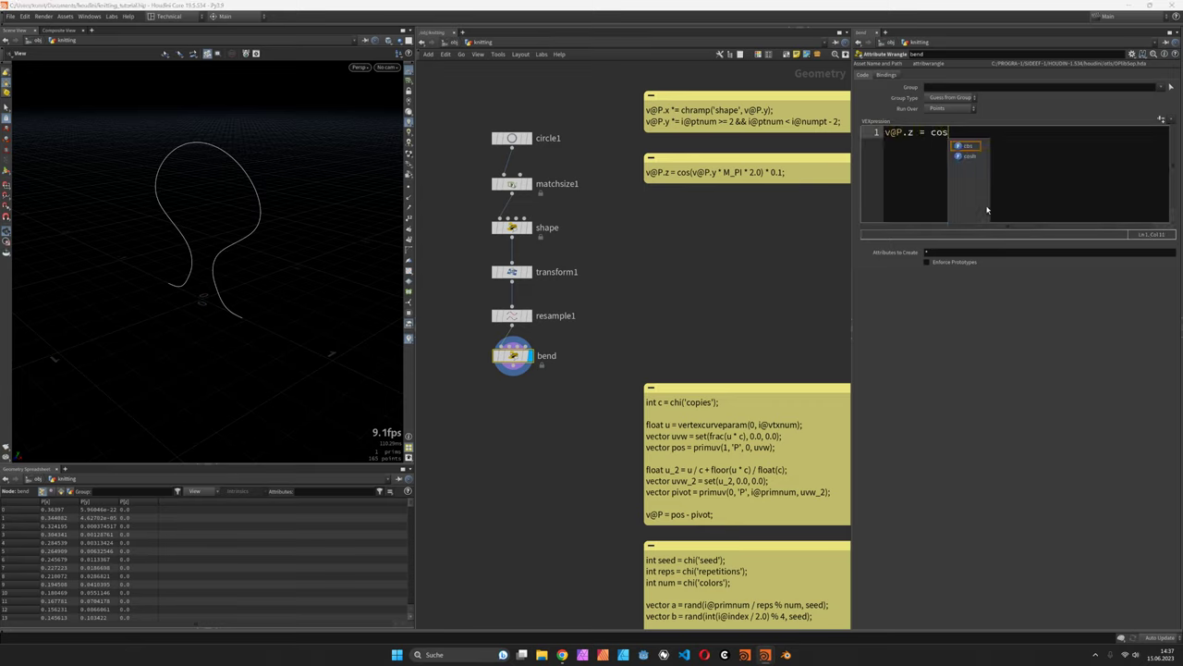
text((v)
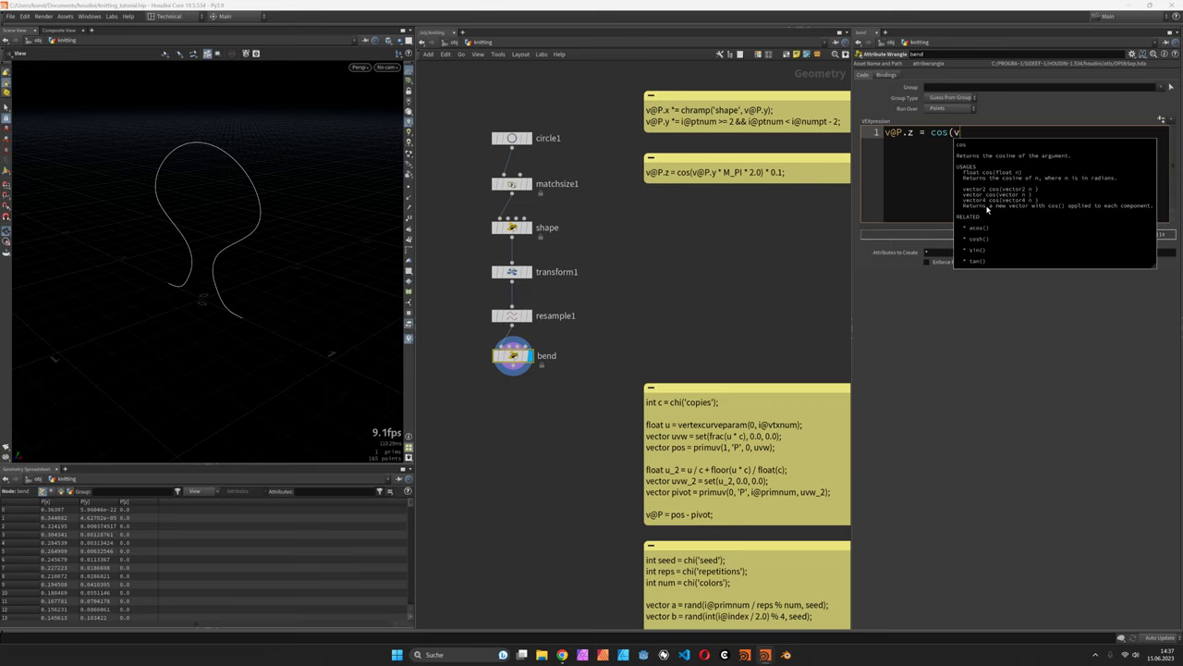
text(@P.y * PI)
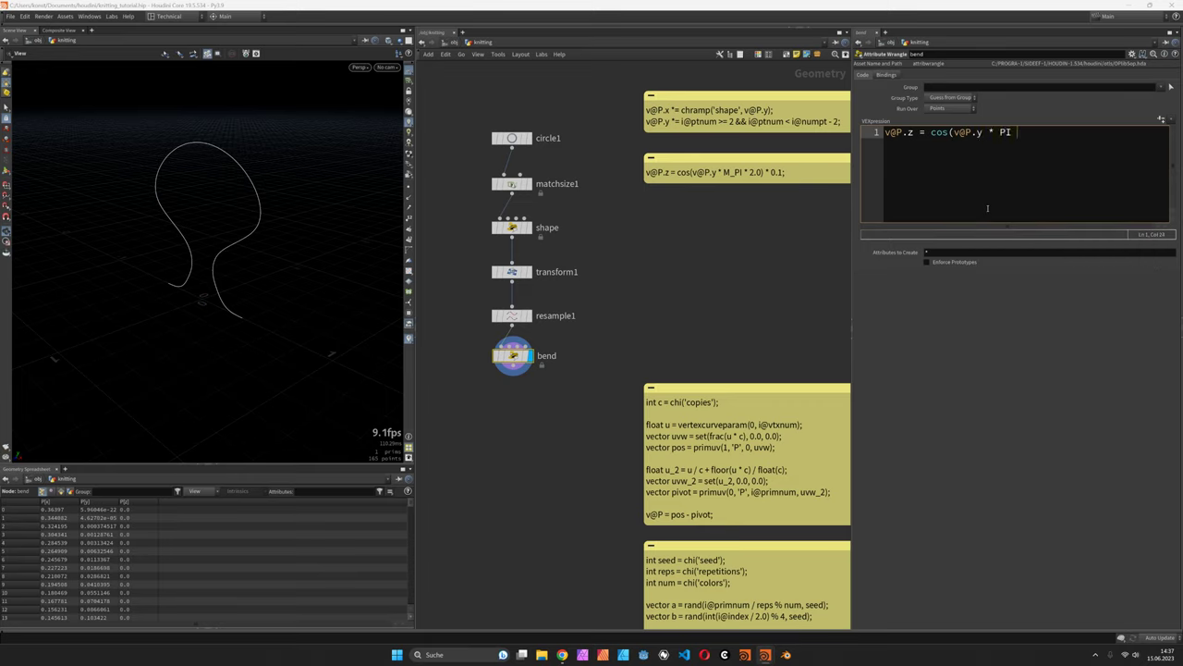
text( * 2.0);)
drag(305, 208, 140, 302)
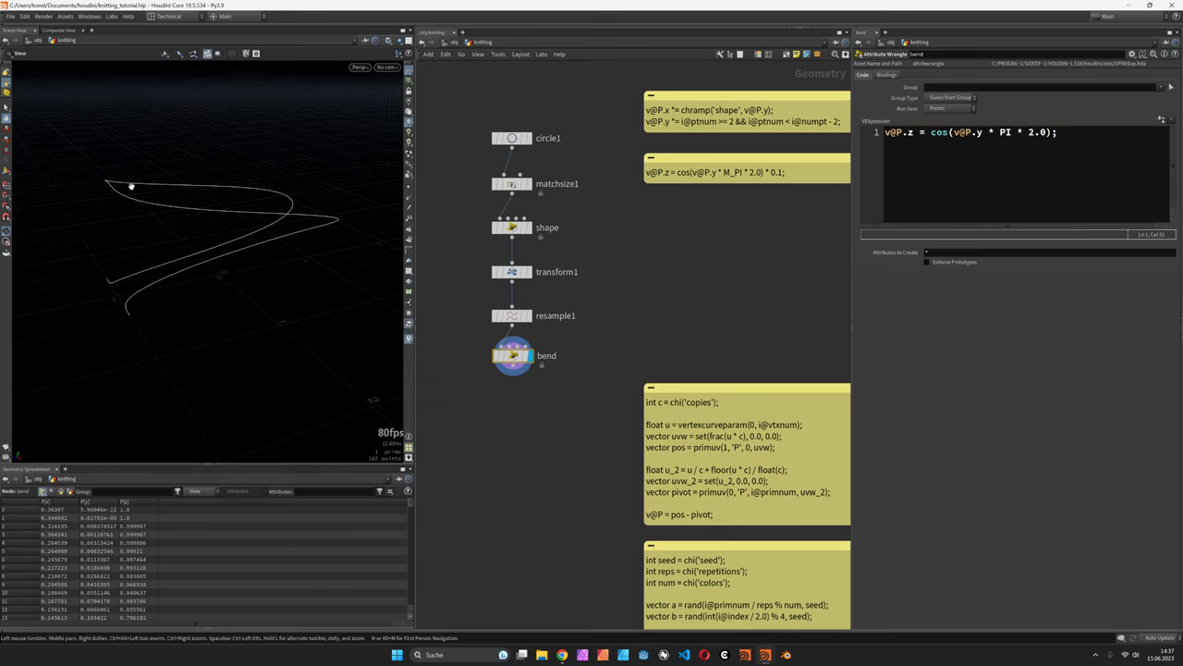
Step: Multiply the cosine in the bend wrangle's expression by 0.1 and check the softened bend
click(1046, 132)
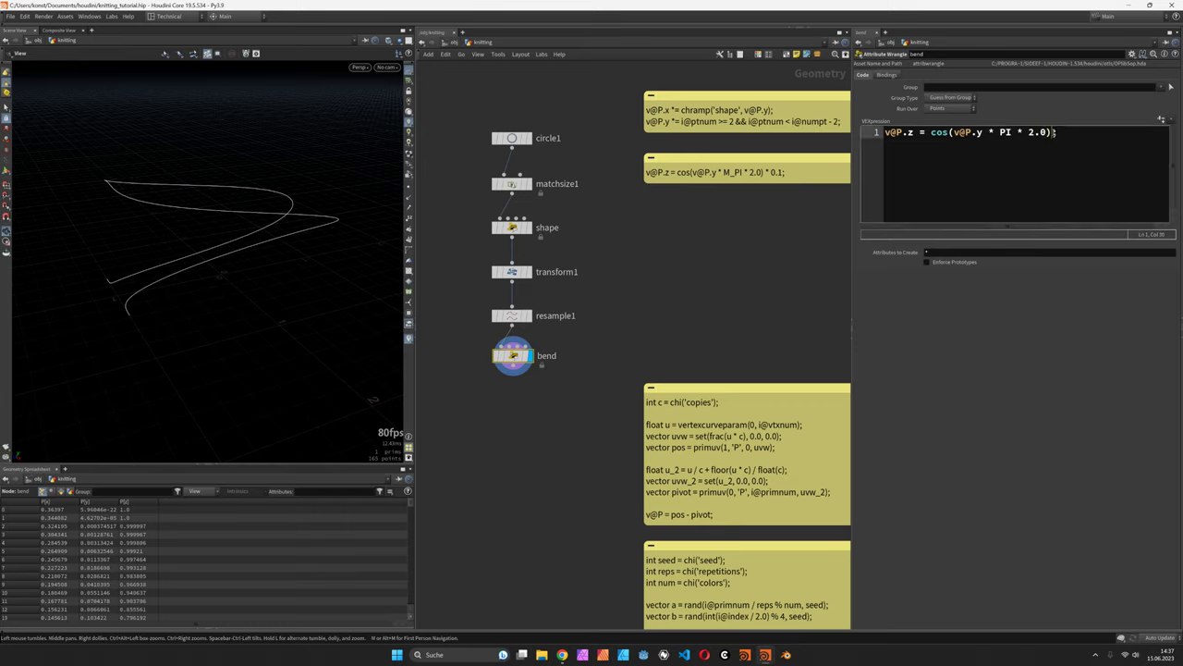
text(* 0.1)
drag(215, 249, 259, 230)
scroll(527, 351, down, 2)
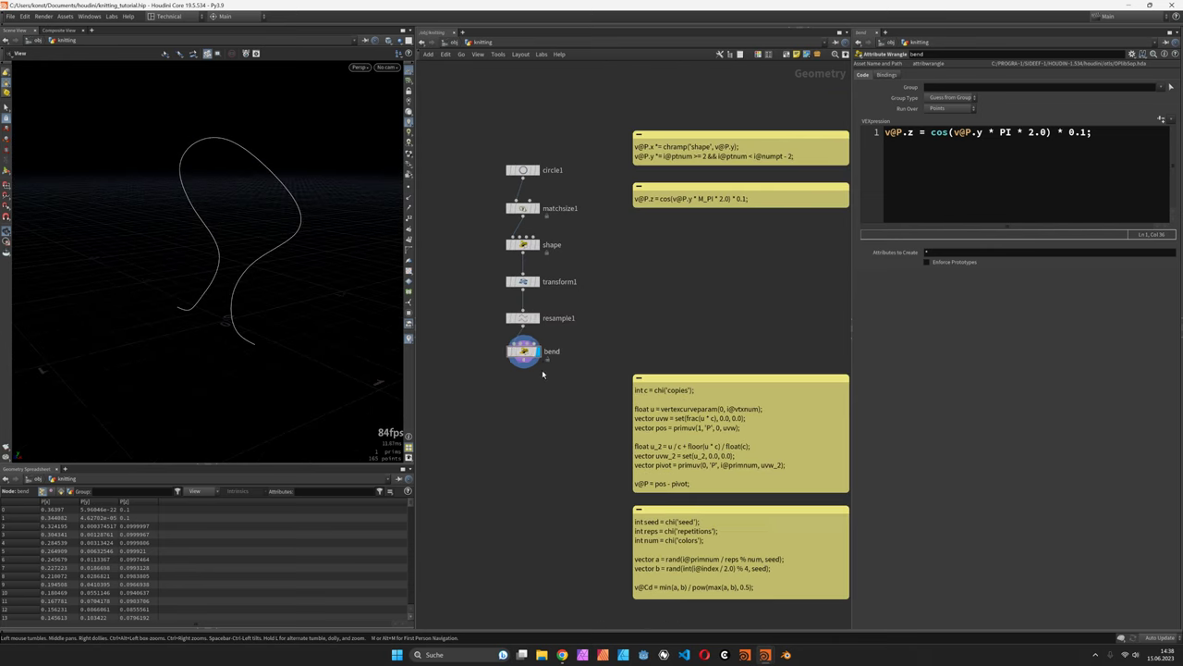
Step: Add a Grid node beside the bend node and display it in the viewport
middle_drag(484, 391, 507, 375)
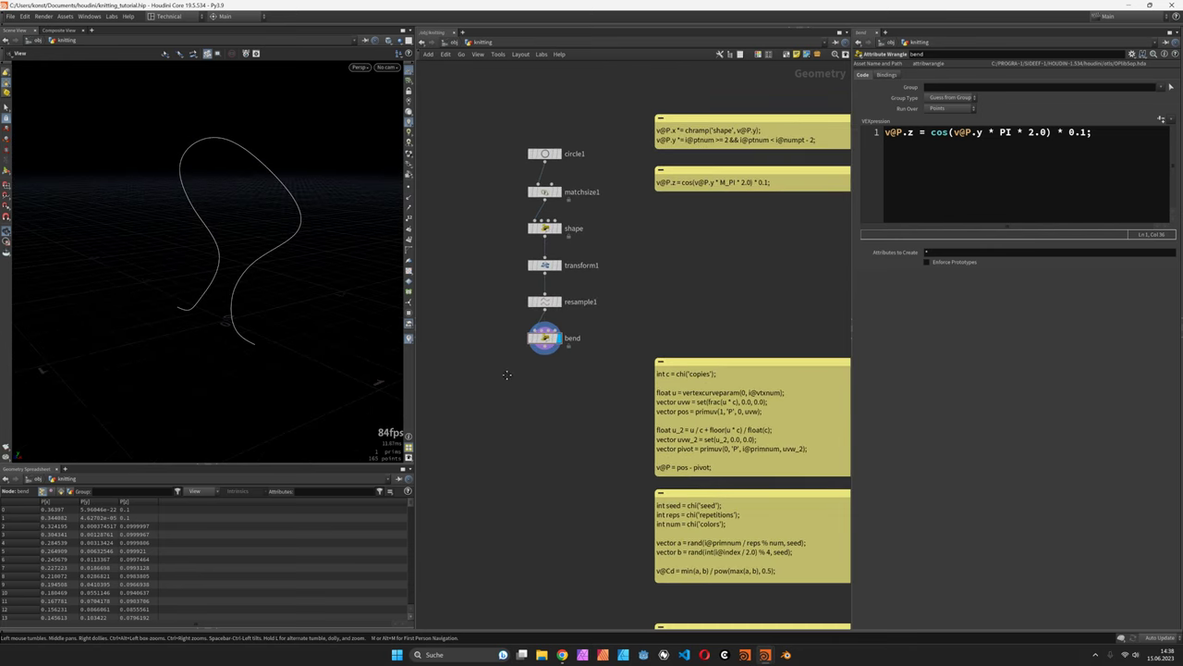
key(Tab)
key(Return)
click(467, 325)
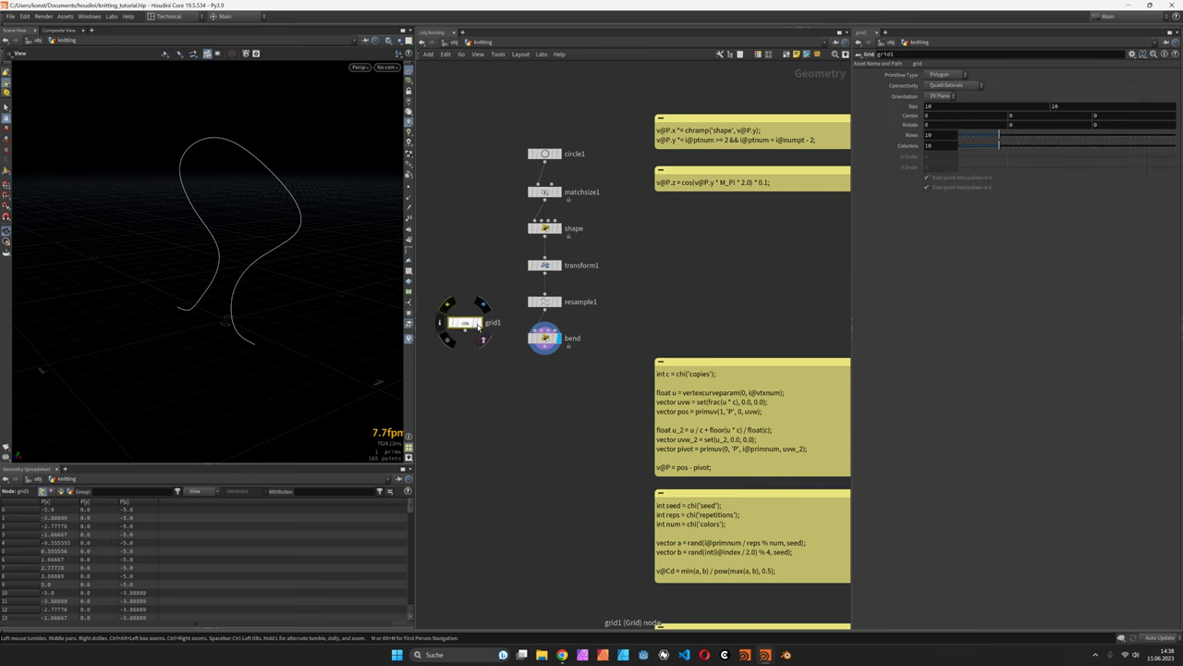
click(479, 324)
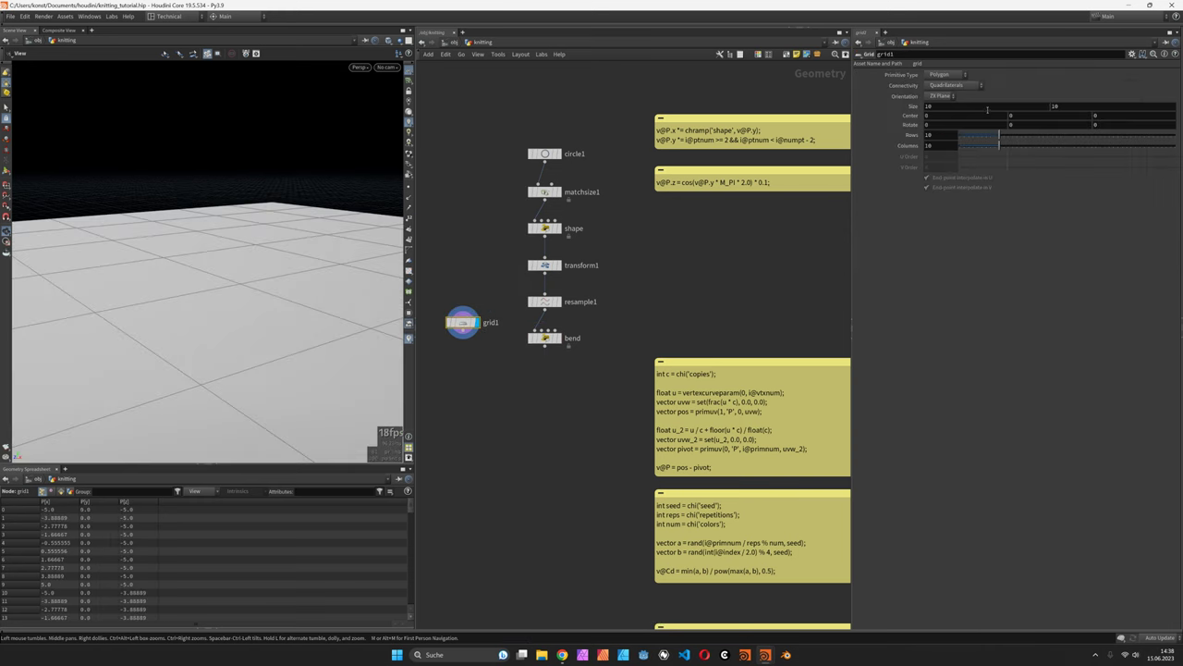
Step: Set the grid's orientation to XY Plane and its connectivity to Rows
click(941, 96)
click(942, 98)
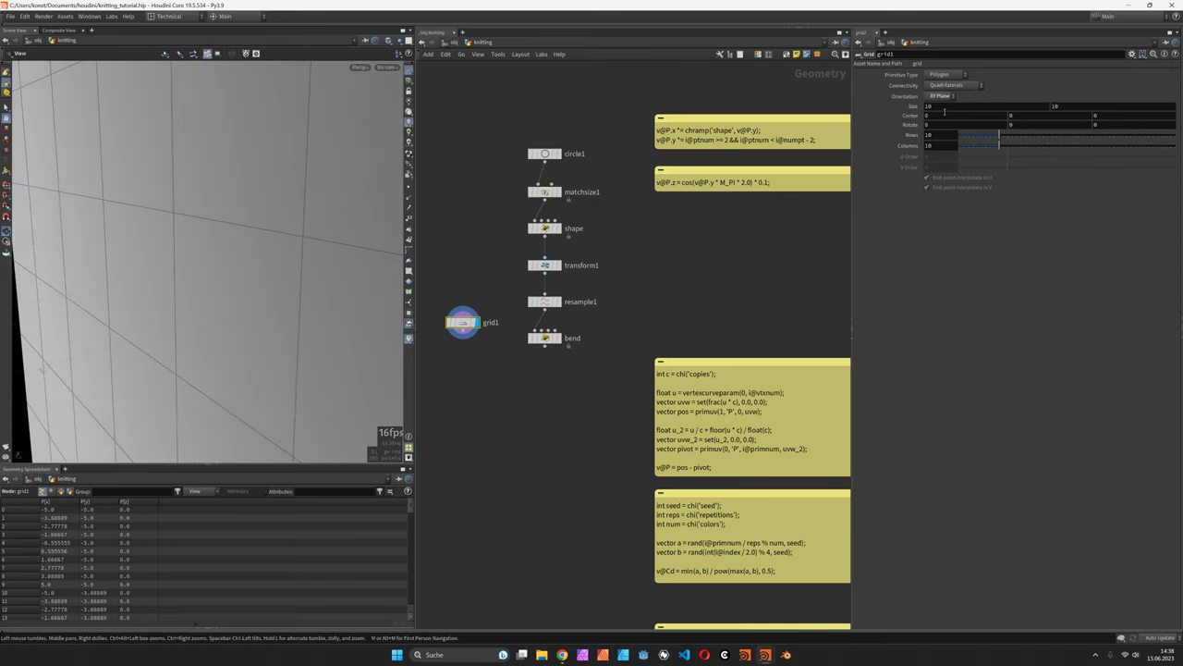
click(955, 85)
click(950, 88)
key(h)
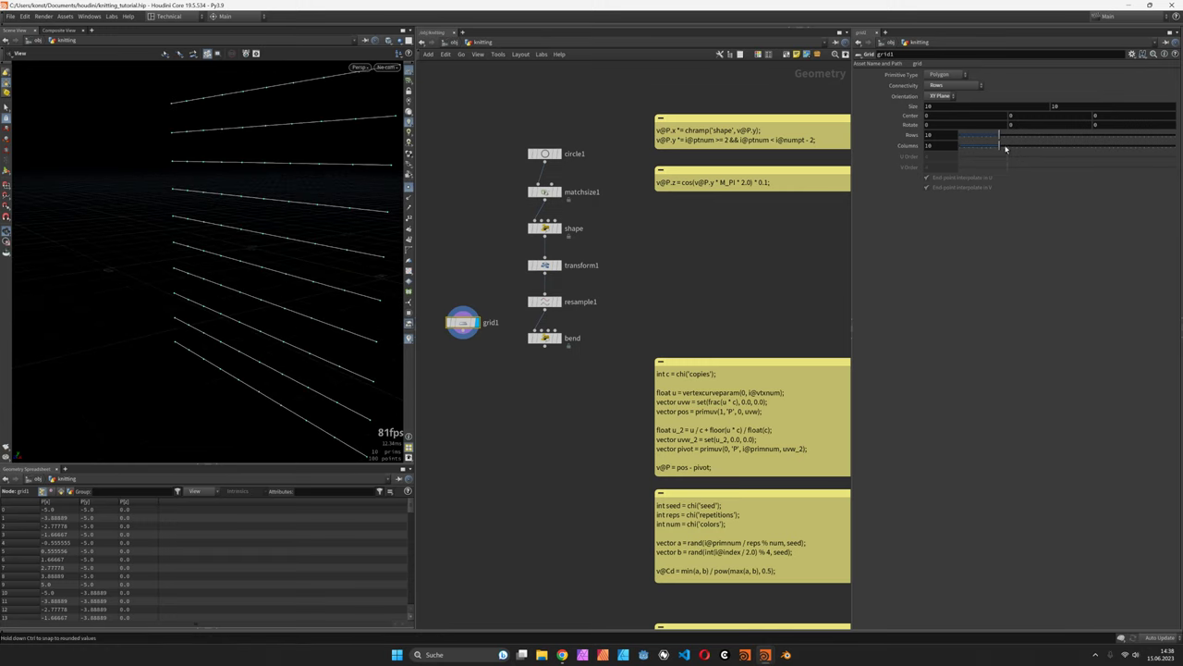
Step: Set the grid to 25 rows and 500 columns, inspect the lines, and reposition the grid1 node beside bend
drag(1005, 148, 1175, 145)
click(946, 146)
text(0)
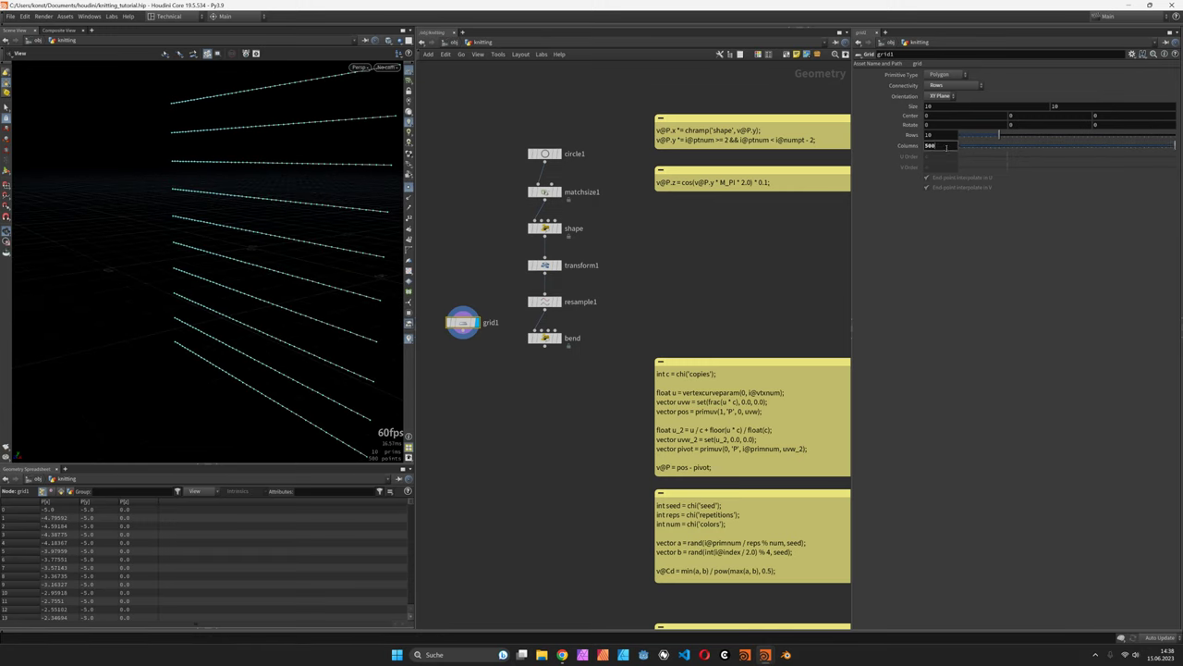
key(Return)
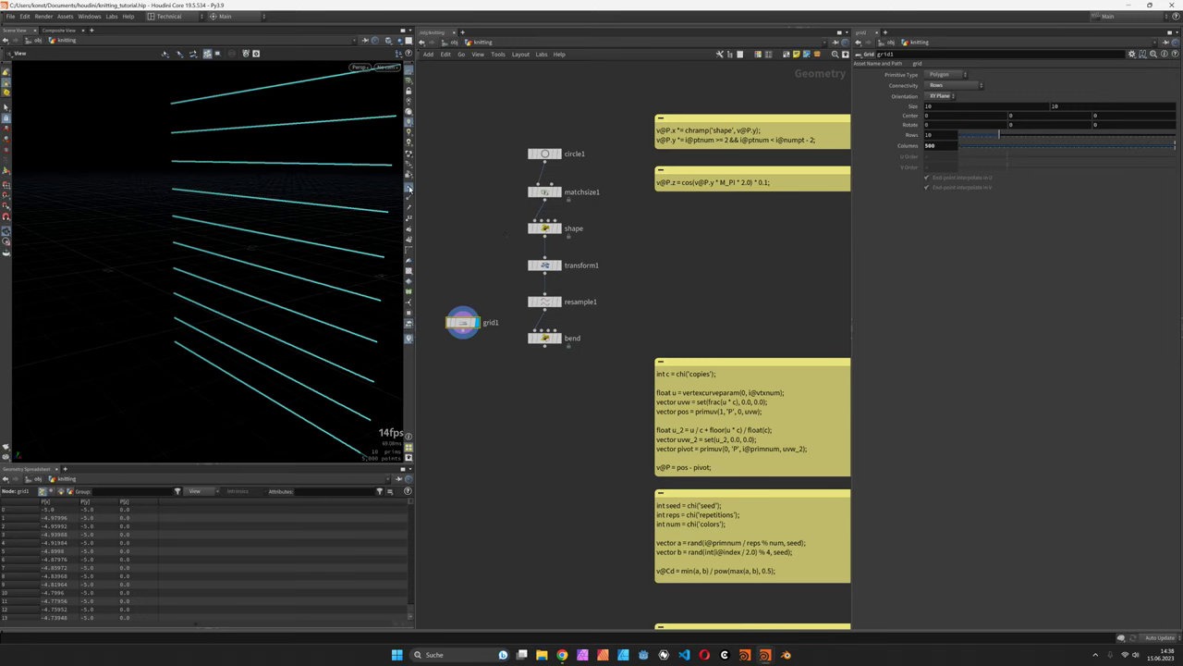
double_click(935, 135)
text(2)
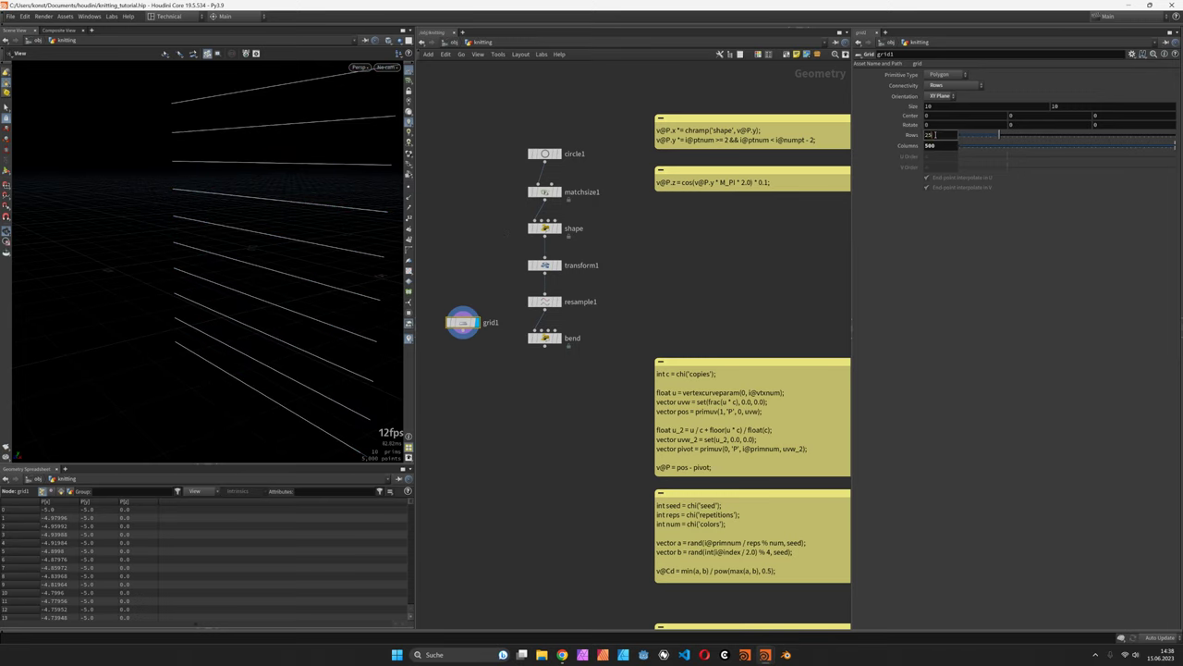
text(5)
key(Return)
mouse_move(243, 241)
mouse_down()
mouse_move(283, 253)
mouse_move(179, 244)
mouse_move(232, 259)
mouse_up()
drag(462, 322, 458, 338)
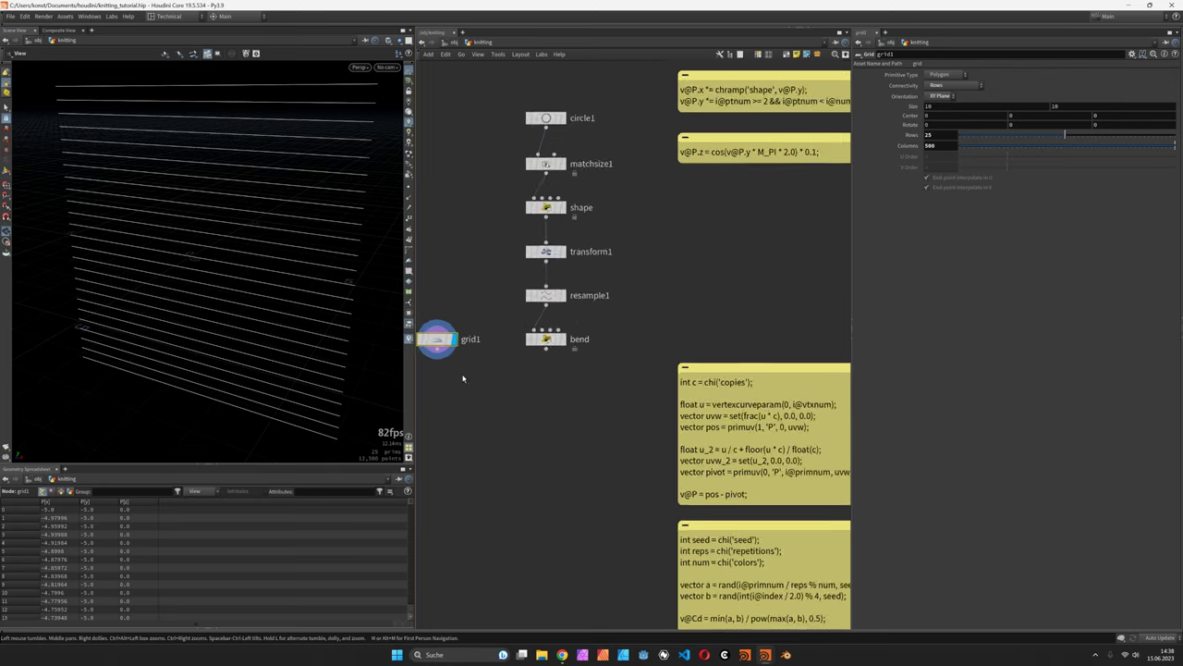
Step: Add an Attribute Wrangle below grid1, connect bend to its second input, and display the wrangle
scroll(489, 372, up, 3)
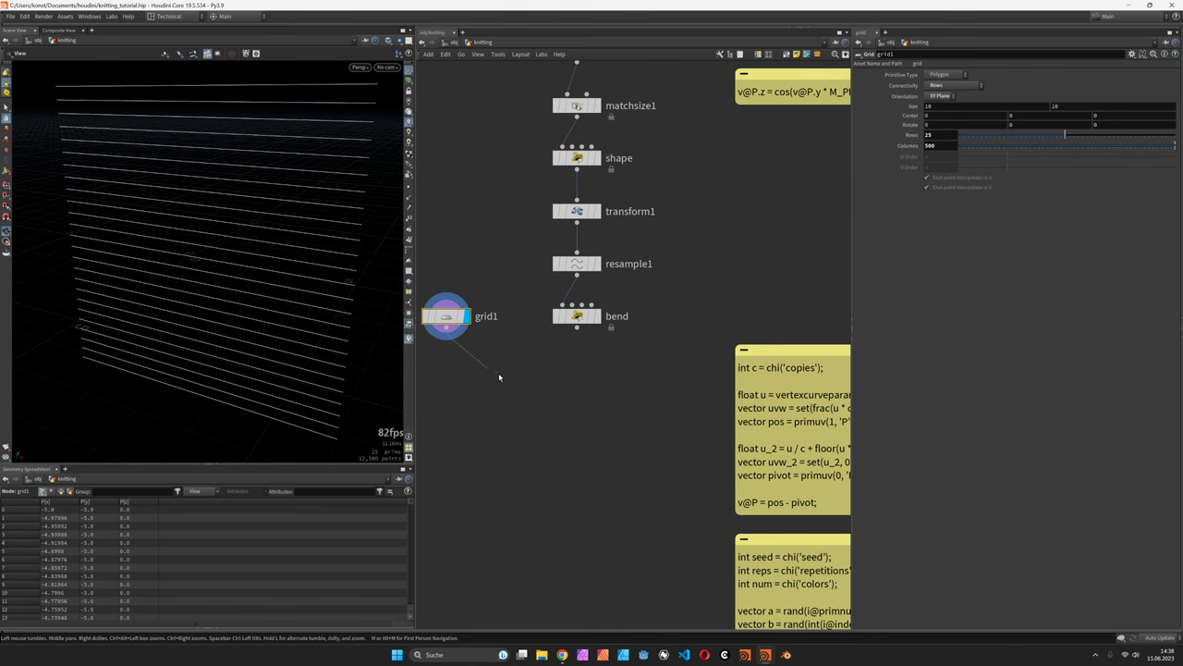
key(Tab)
text(att)
key(Return)
click(502, 374)
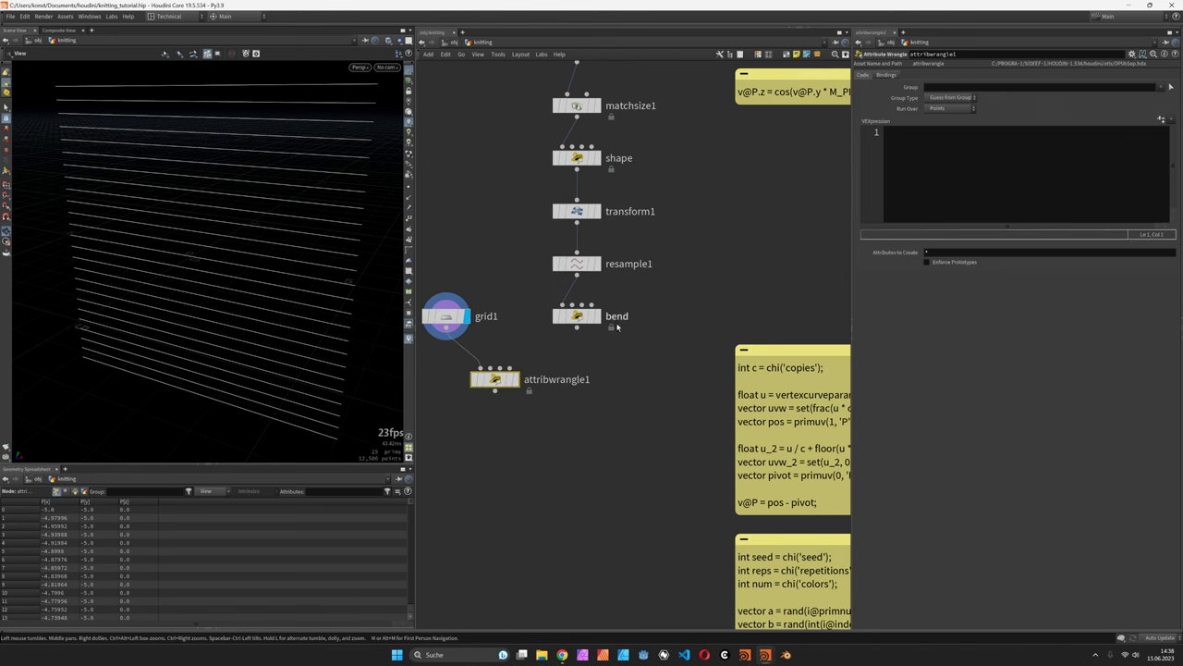
click(579, 331)
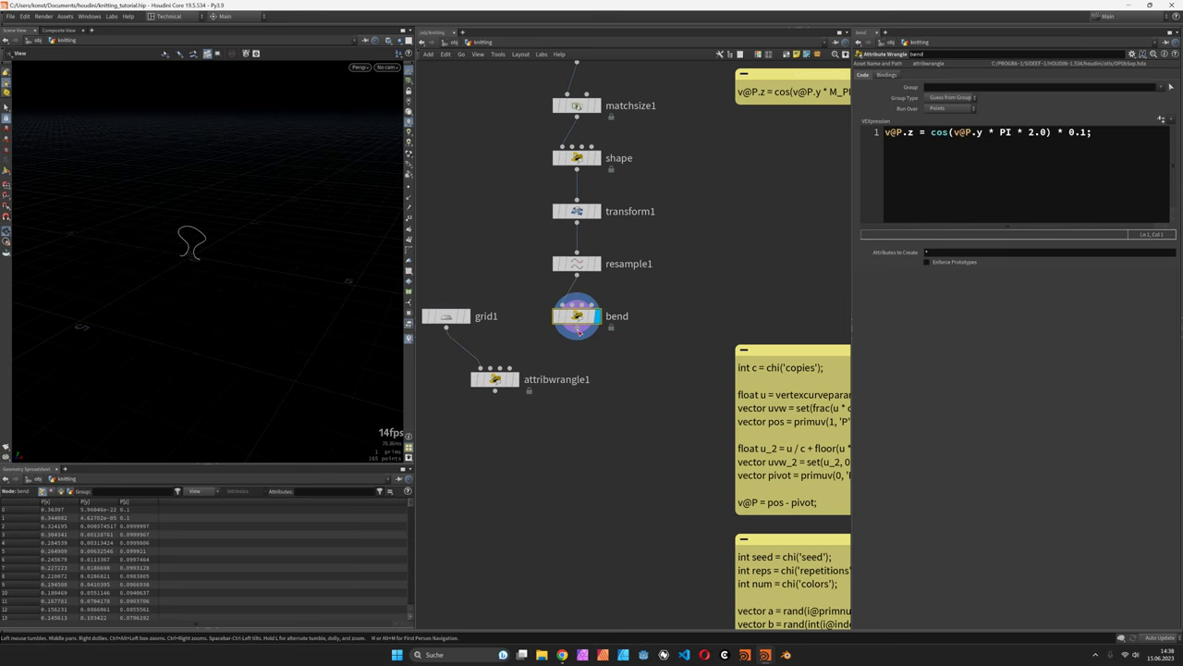
drag(579, 331, 507, 368)
click(515, 379)
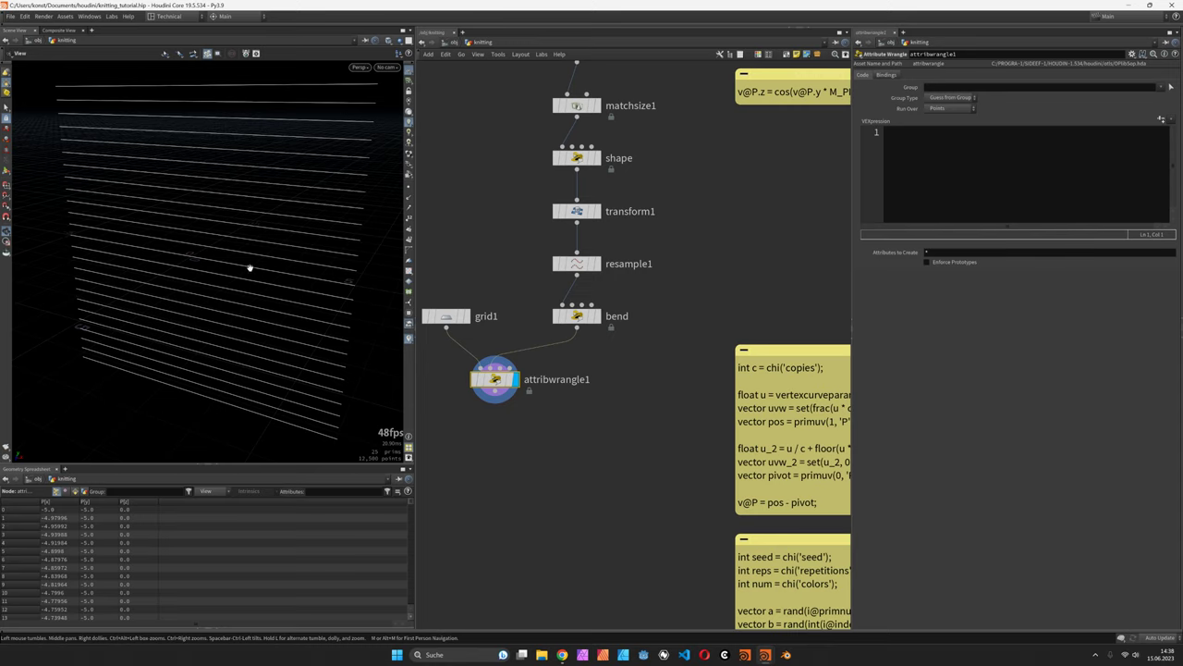
Step: Compare the bent loop with the grid lines in the viewport and rename the new wrangle integrate
click(596, 317)
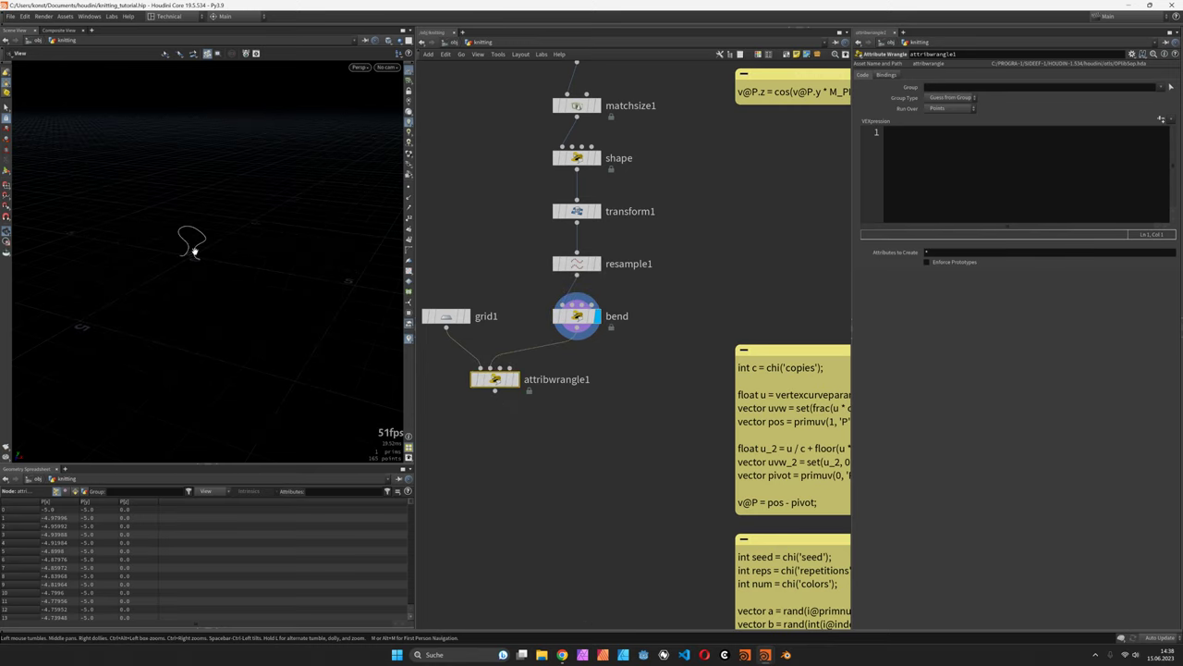
click(515, 379)
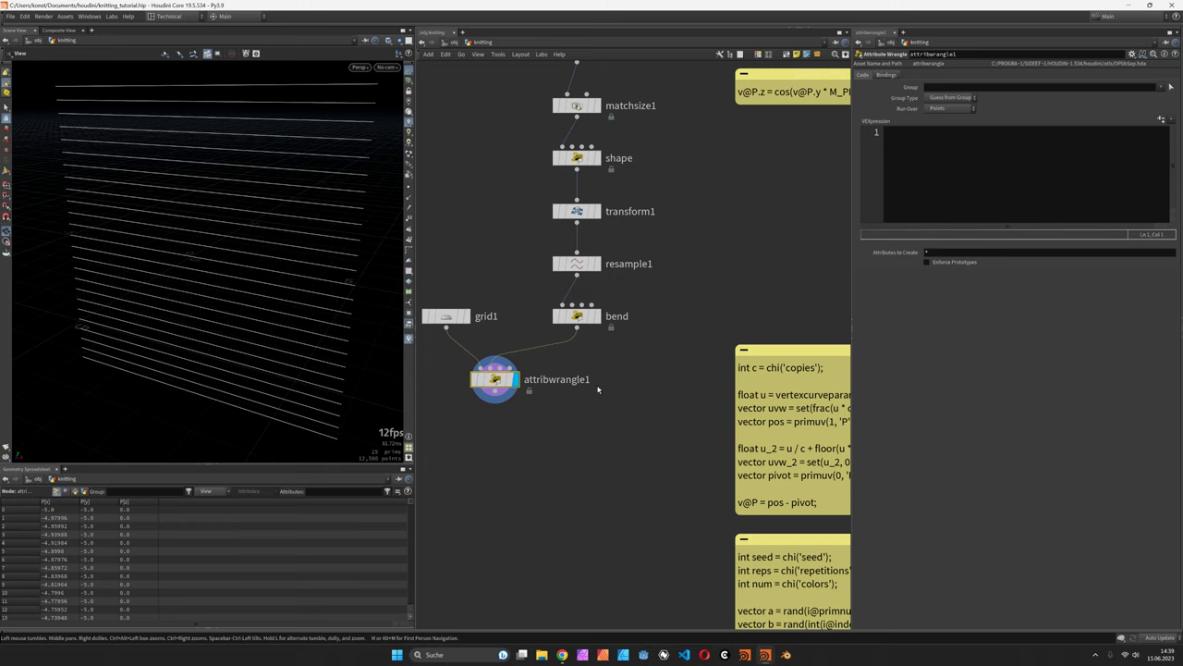
double_click(538, 379)
text(integrate)
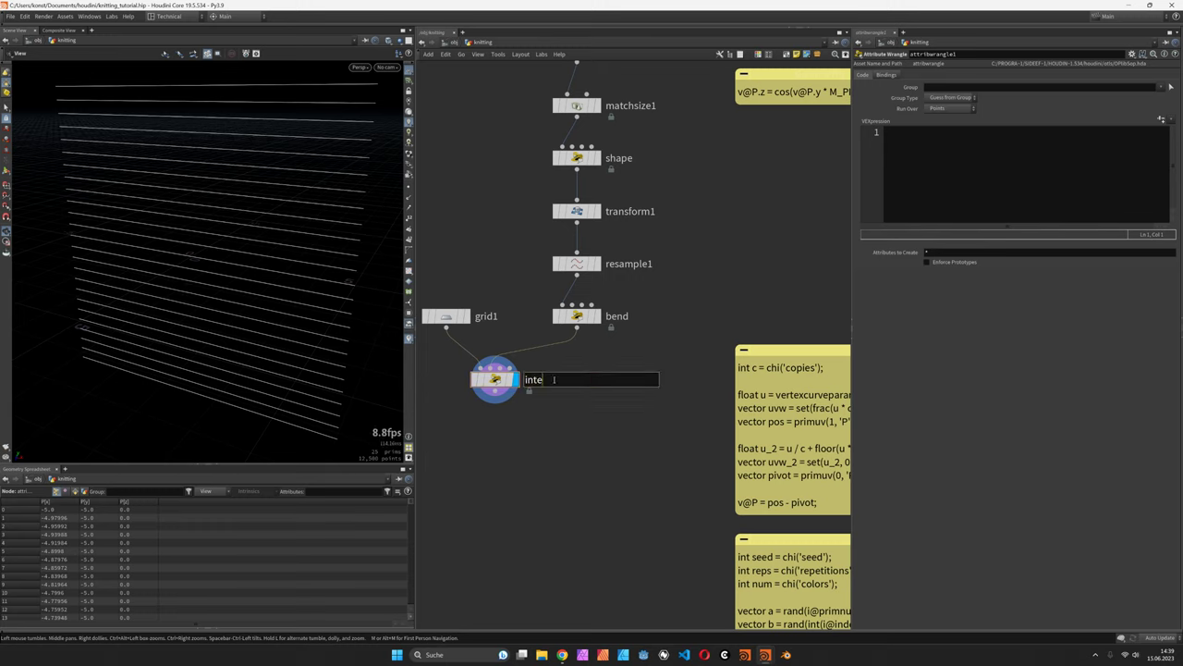
key(Return)
scroll(555, 380, down, 2)
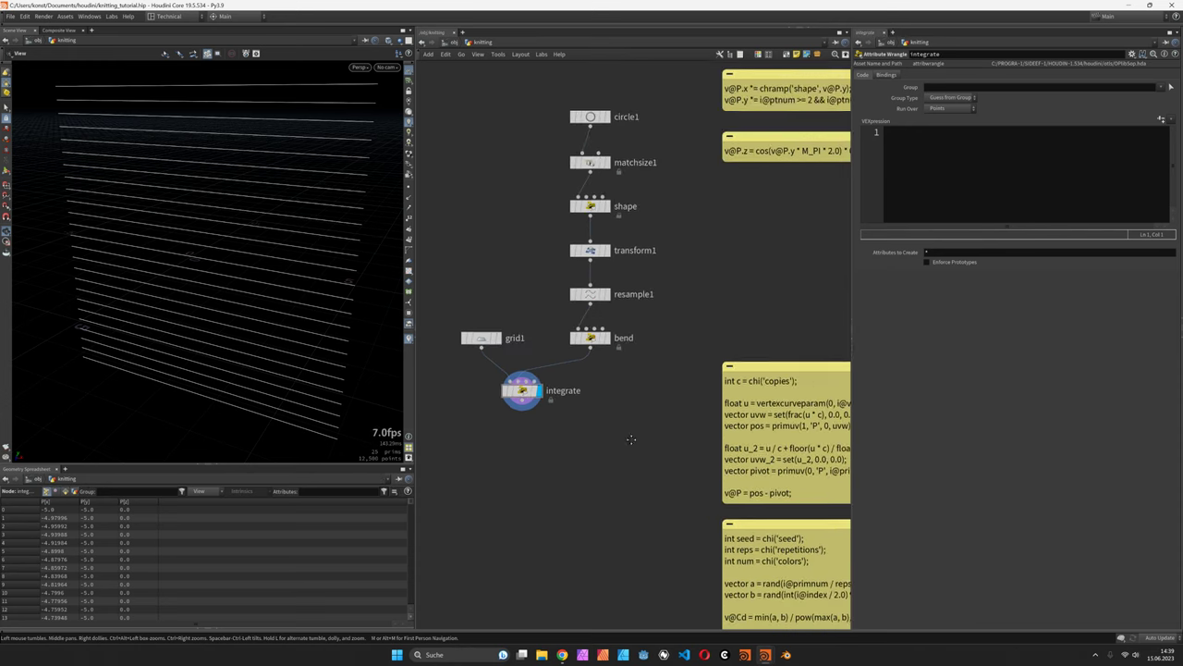
Step: Write int c = chi('copies'); as the first line of the integrate wrangle
click(964, 140)
text(int)
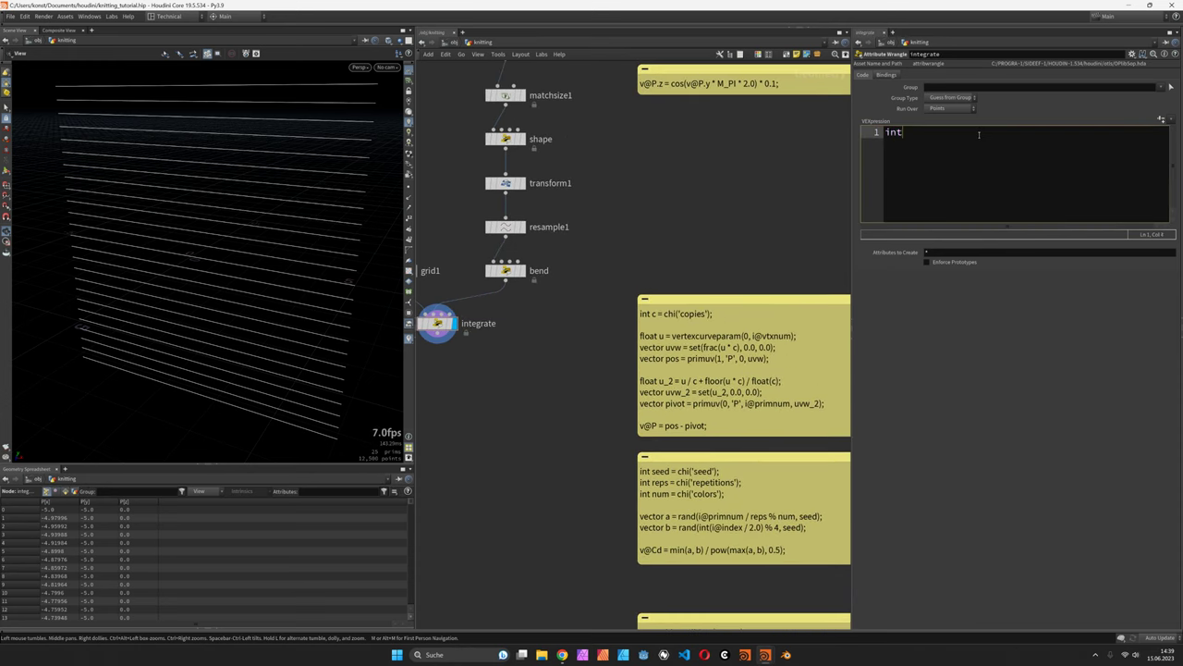
text( copies = chi();)
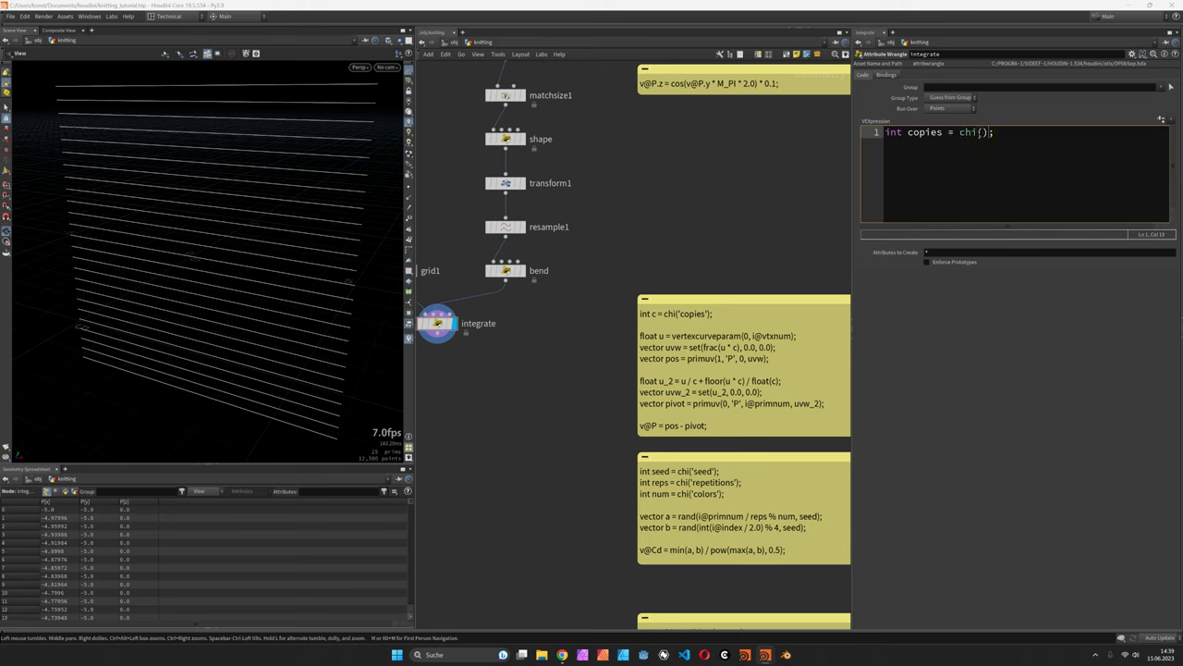
text('copies)
key(BackSpace)
key(BackSpace)
key(BackSpace)
key(BackSpace)
key(BackSpace)
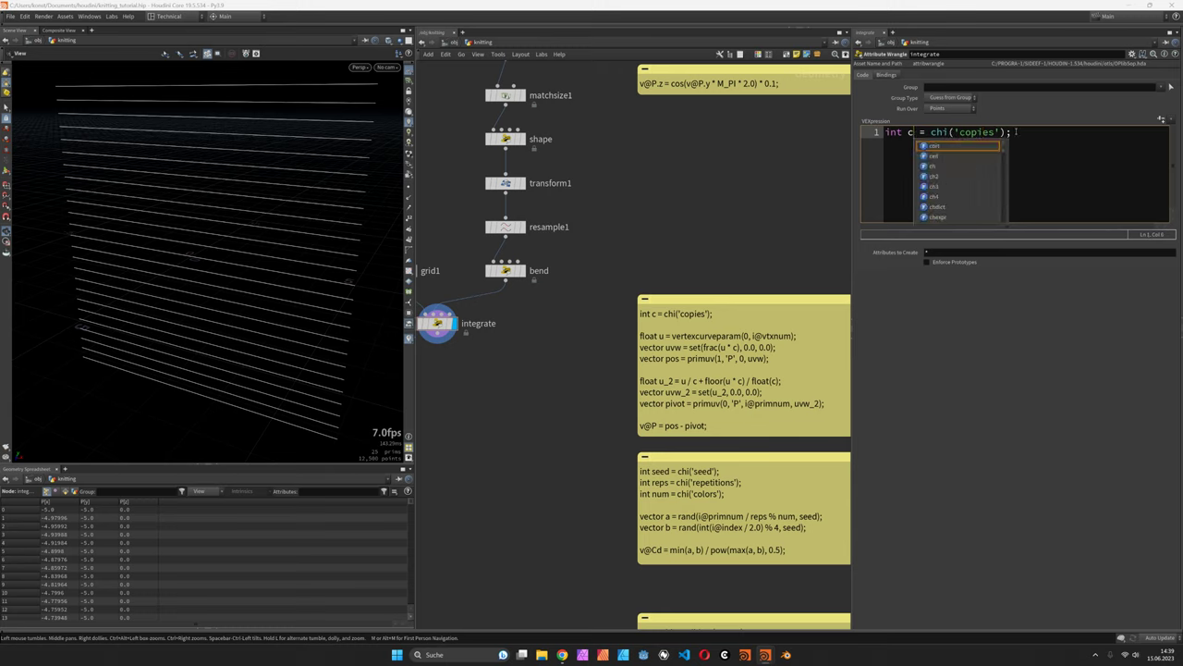
Step: Add the line float s = chf('scale'); below the copies declaration
click(1043, 132)
key(Return)
text(float s )
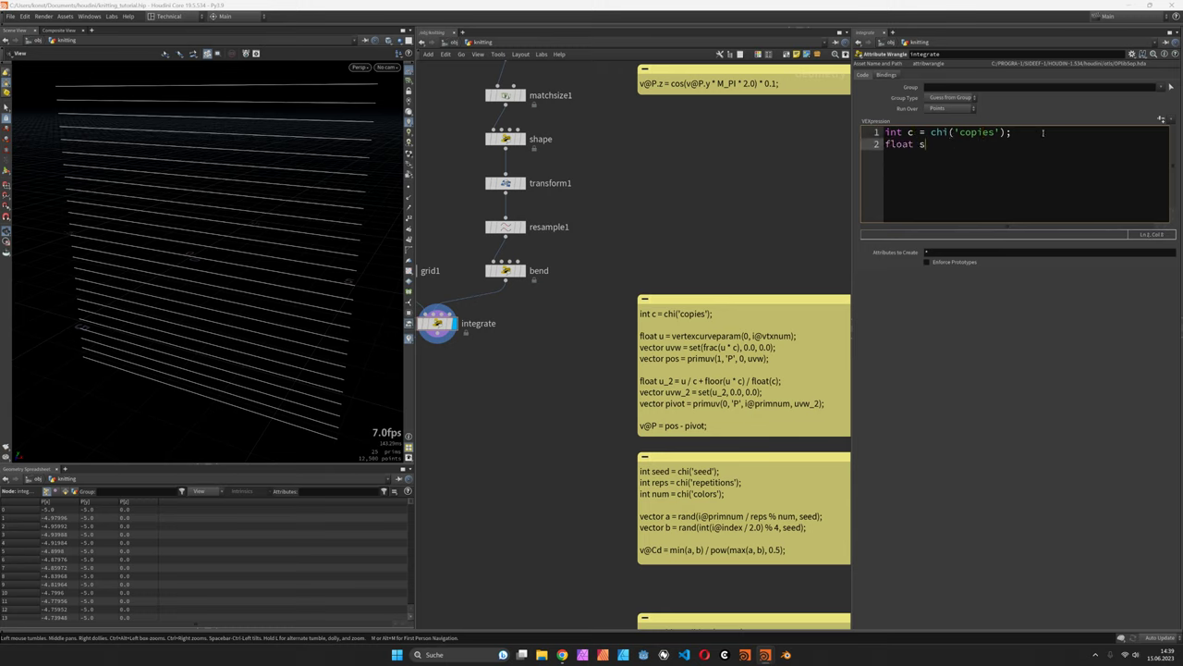
text(= chf())
key(Left)
text('scale)
Step: Create the wrangle's Scale and Copies parameters from the code, setting Scale to about 0.761 and Copies to 25
click(1162, 119)
key(Return)
key(Return)
drag(959, 276, 1123, 276)
click(942, 286)
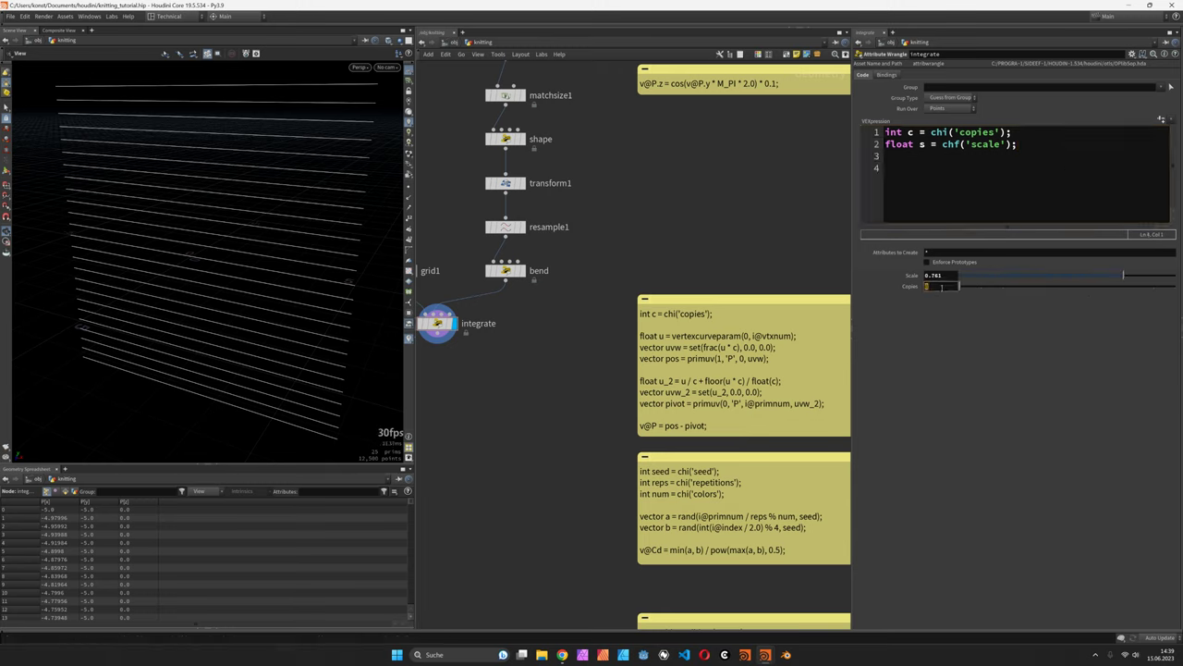
key(Return)
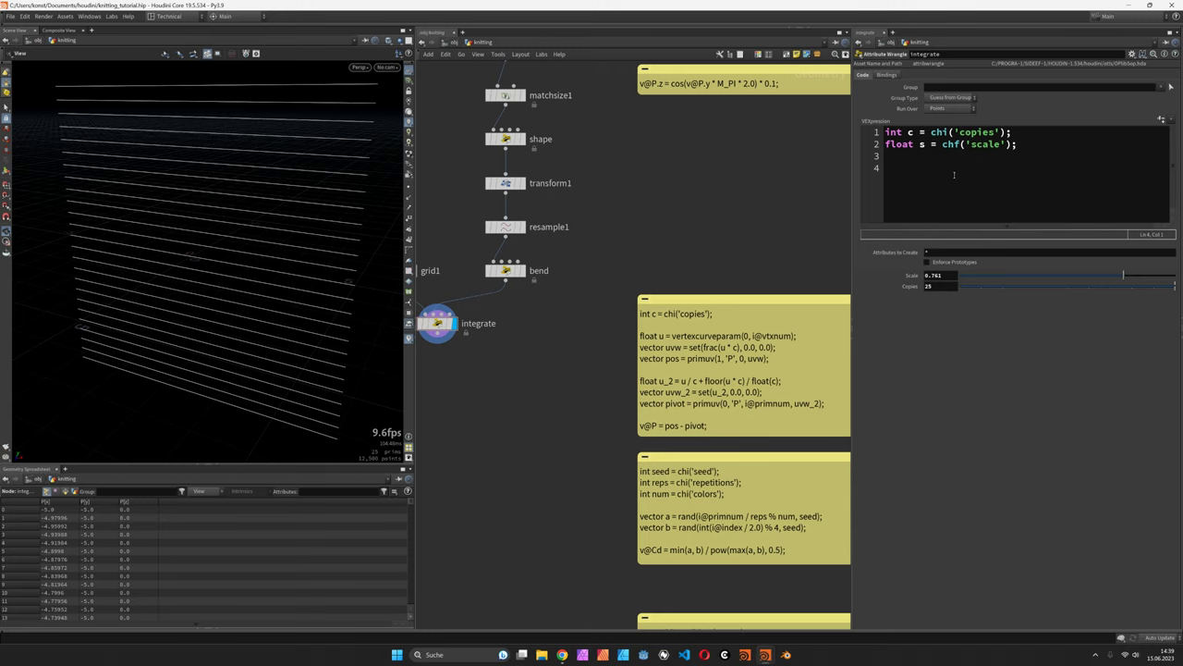
Step: Add the line float u = vertexcurveparam(0, i@vtxnum); to the integrate wrangle, leaving a blank line above it
click(954, 174)
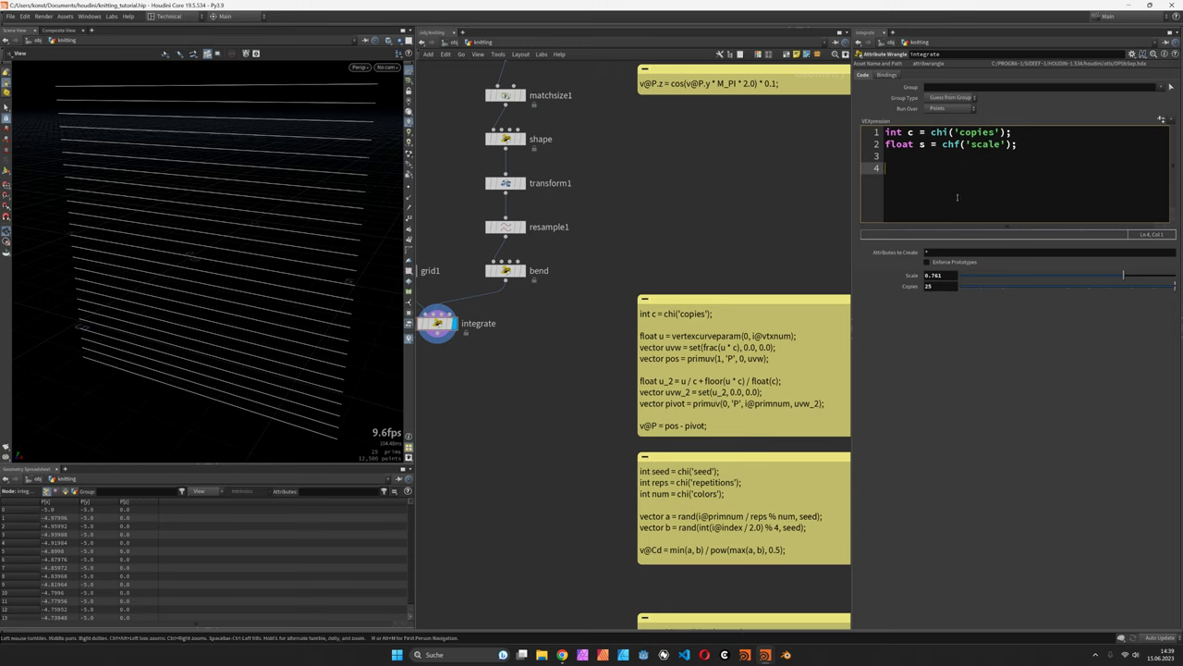
text(float )
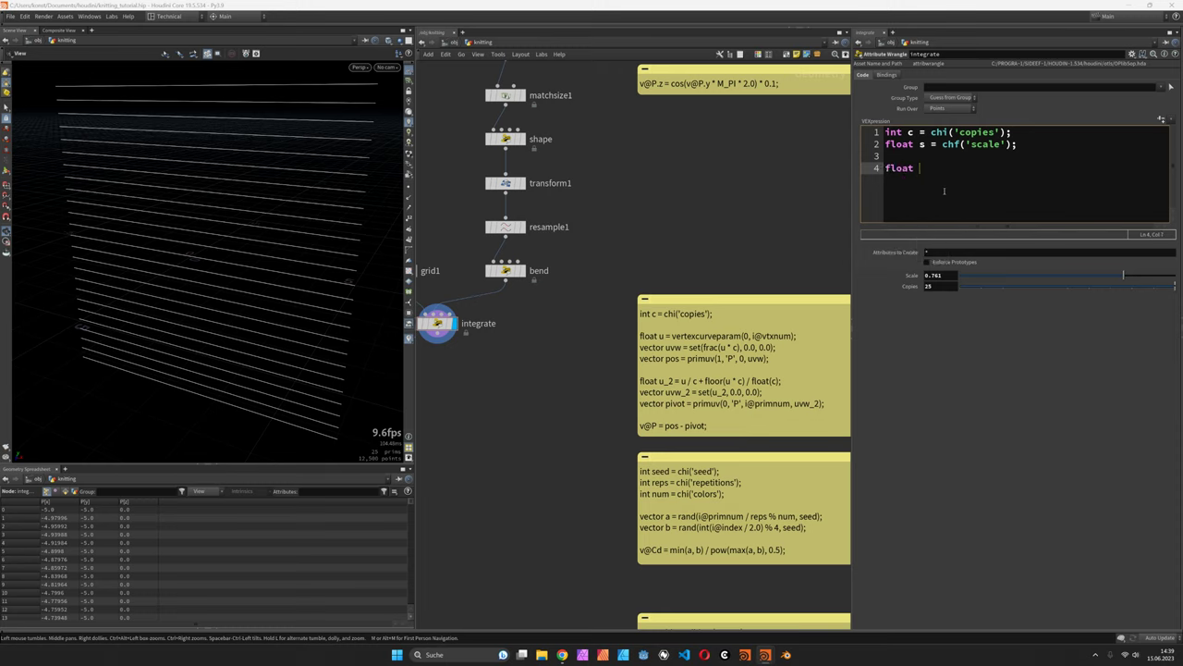
text(u = ve)
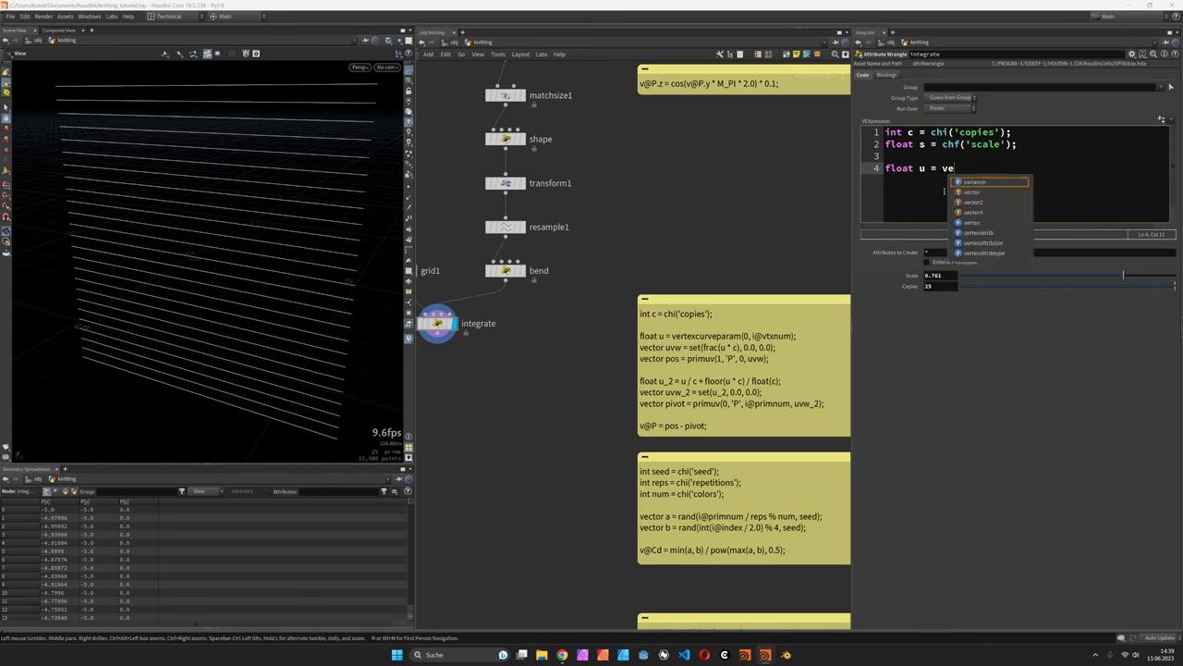
text(rtexcurveparam()
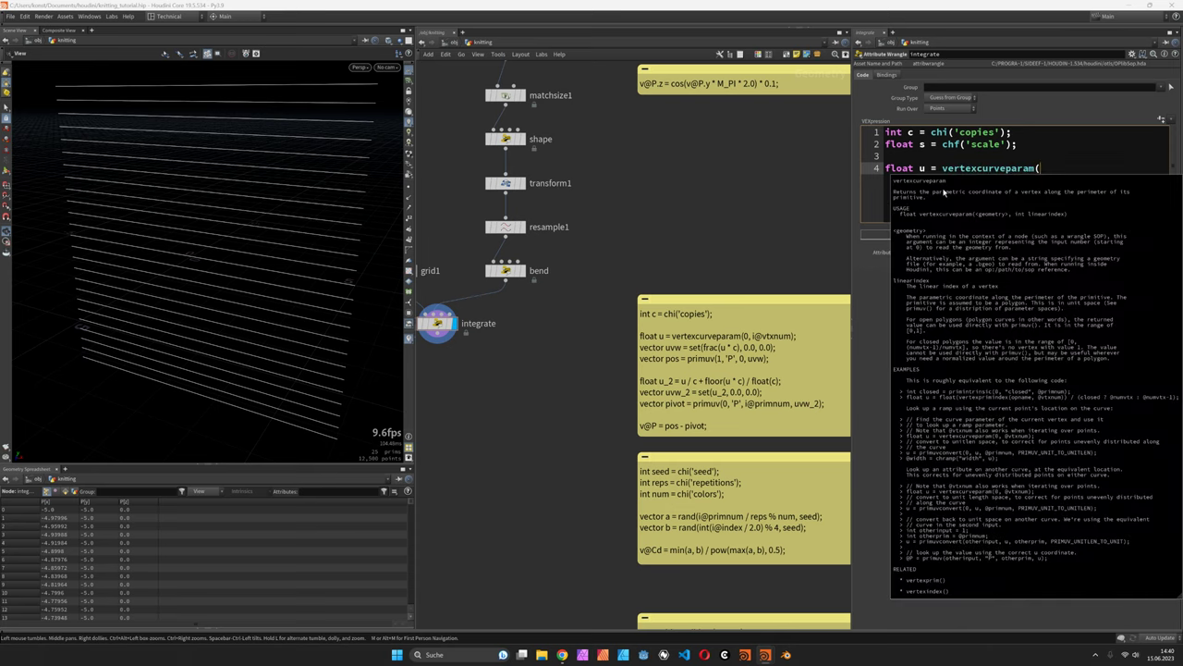
text(0, i@)
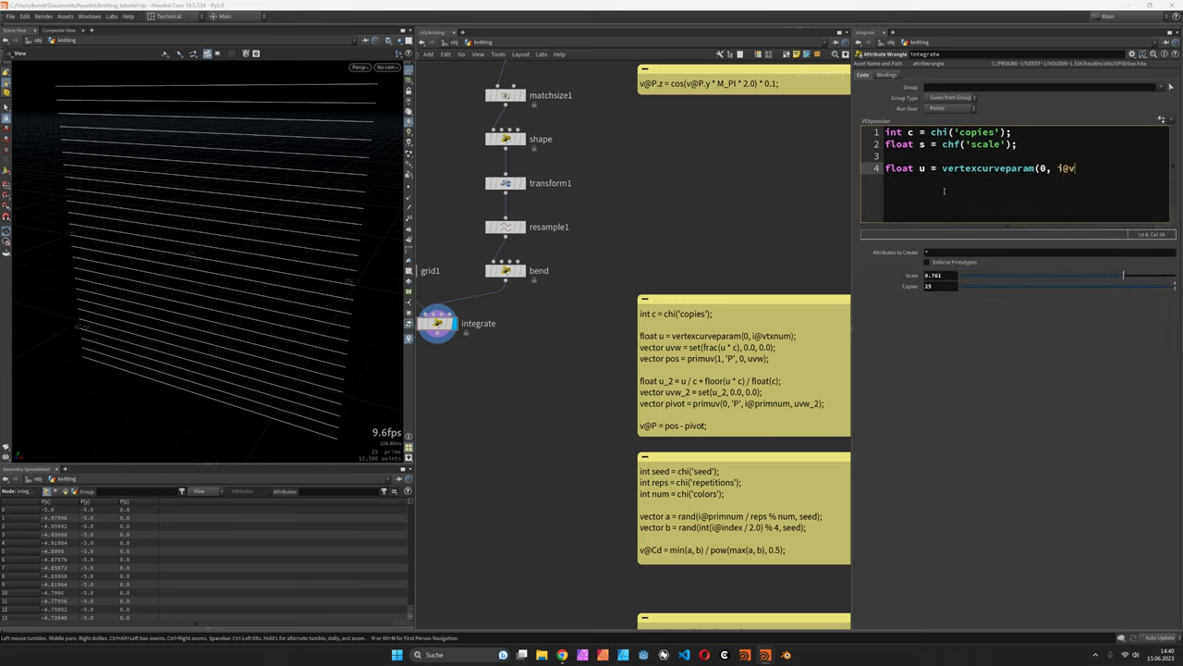
text(vtxnum);)
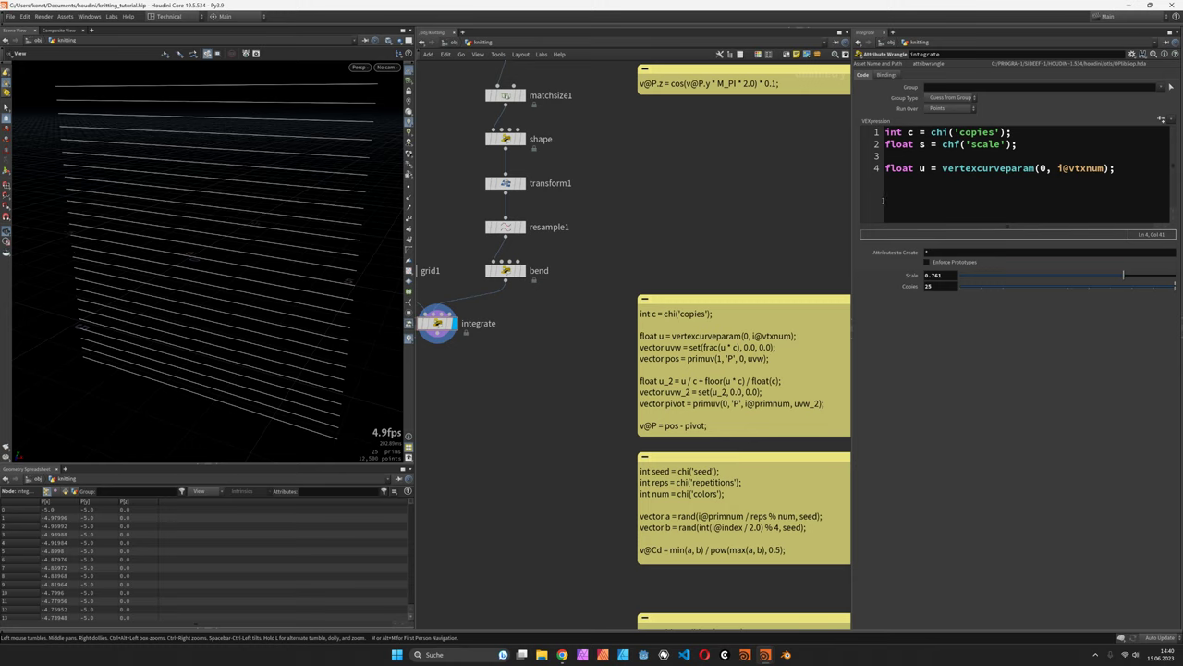
Step: Add the line vector uvw = set(u, 0.0, 0.0); below the vertexcurveparam line
click(1137, 170)
key(Return)
text(vector uvw = set()
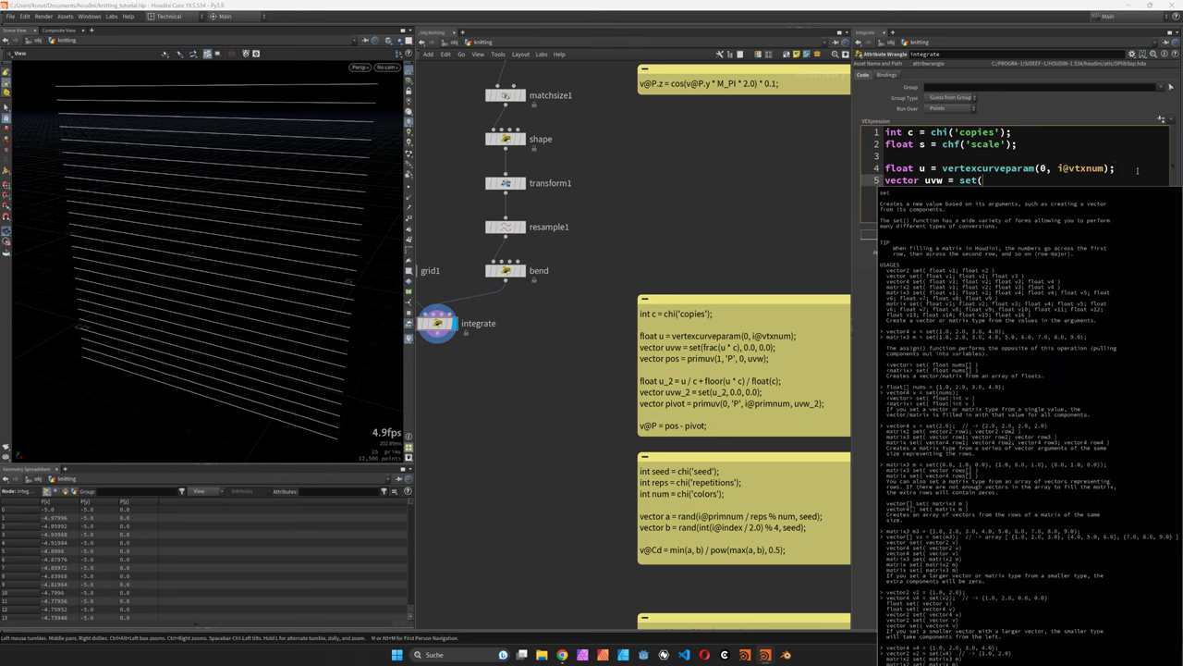
text(u, 0.0, 0.0);)
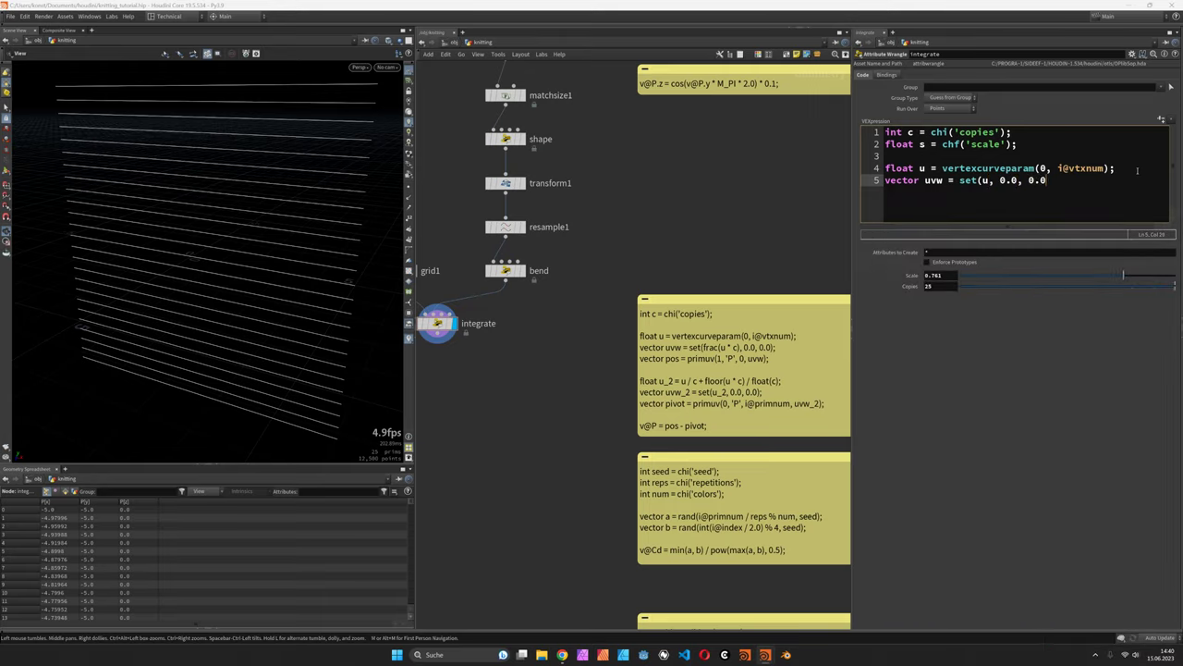
Step: Visualize the curve parameter as point colour by adding v@Cd = uvw; at the end of the wrangle code
key(Return)
key(Return)
text(v@C)
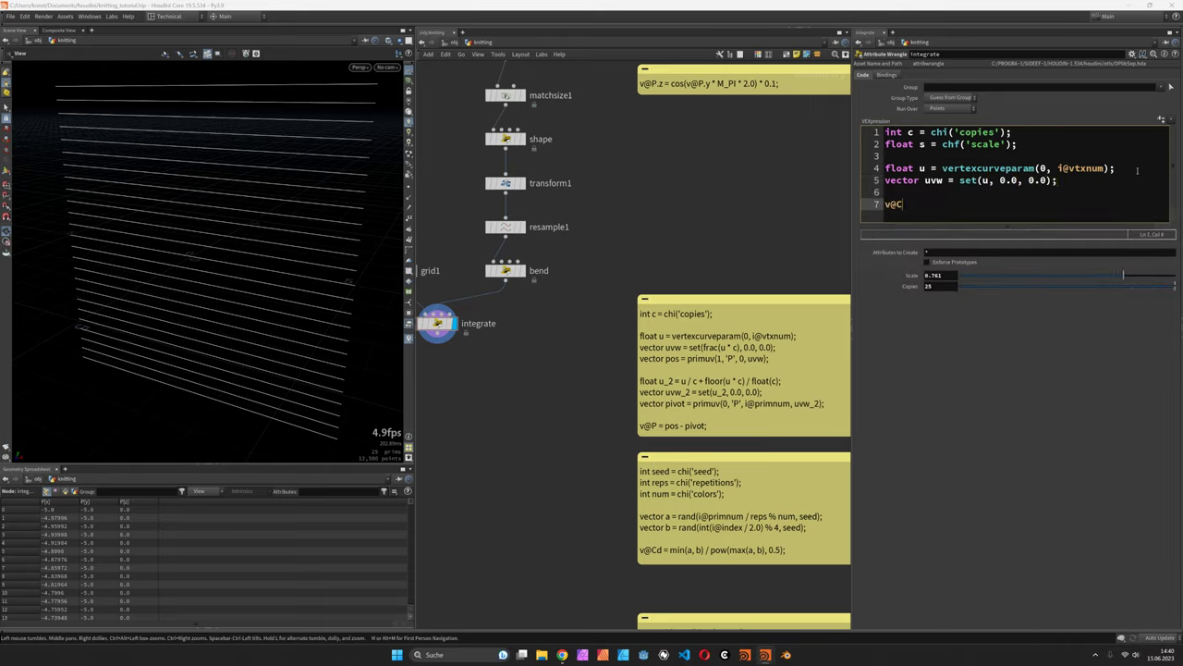
text(d = uvw;)
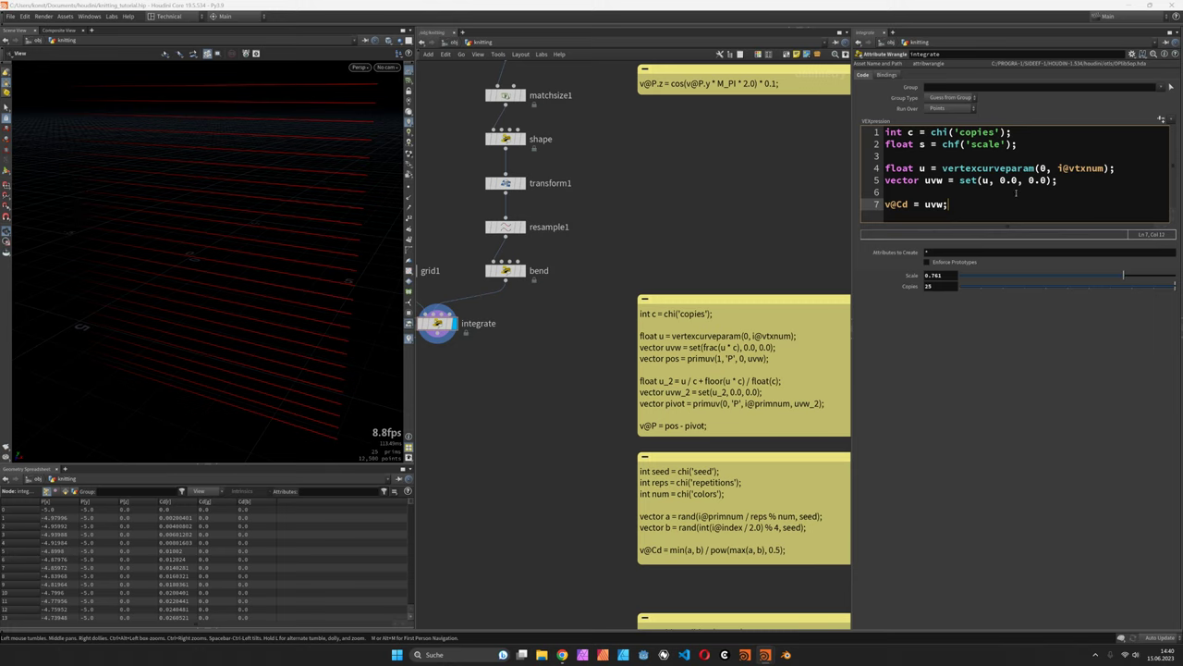
Step: Add the line vector pos = primuv(1, 'P', 0, uvw); below the uvw line in the integrate wrangle
click(1068, 181)
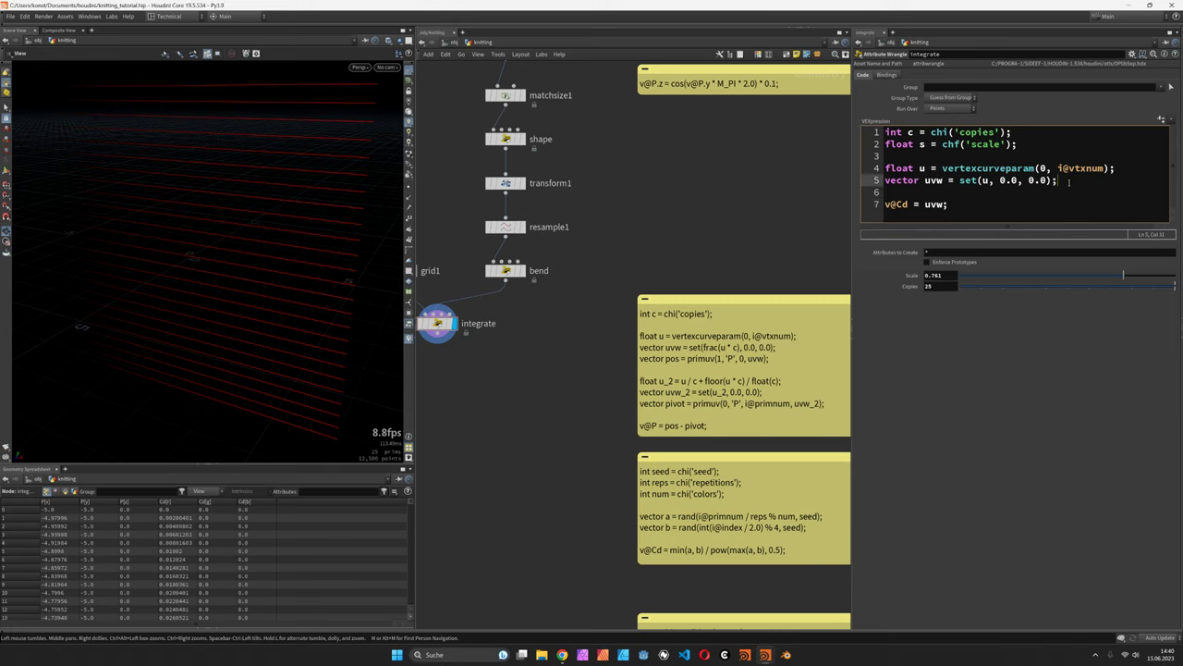
key(Return)
text(vecto)
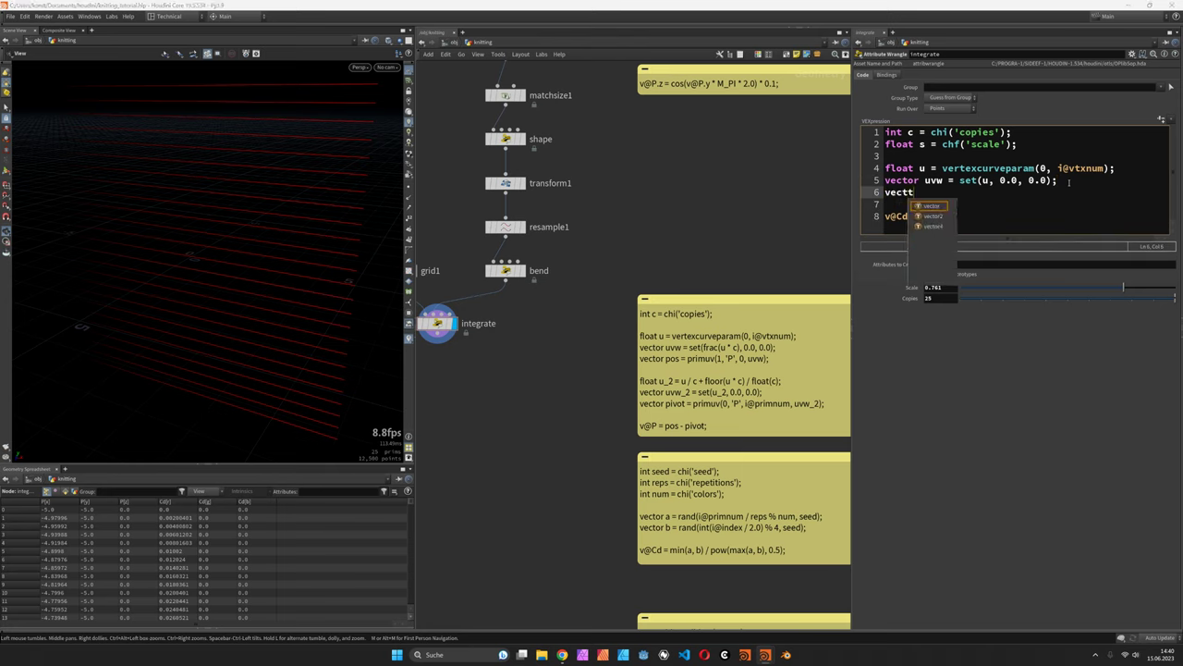
text(r pos)
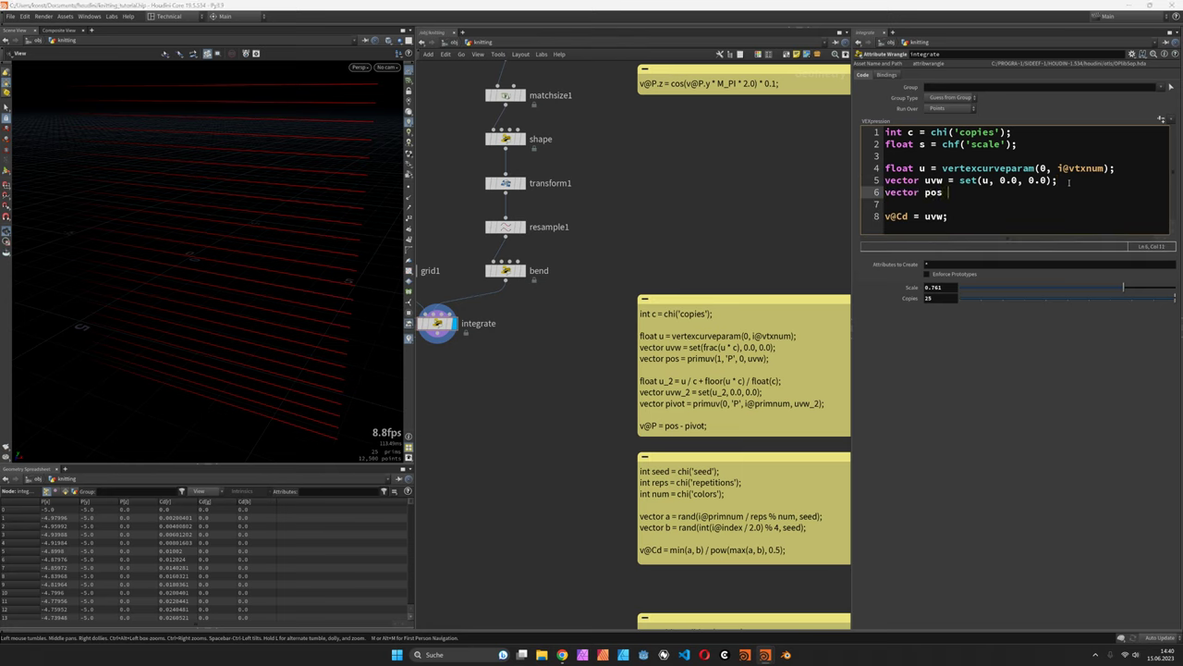
text( = primuv()
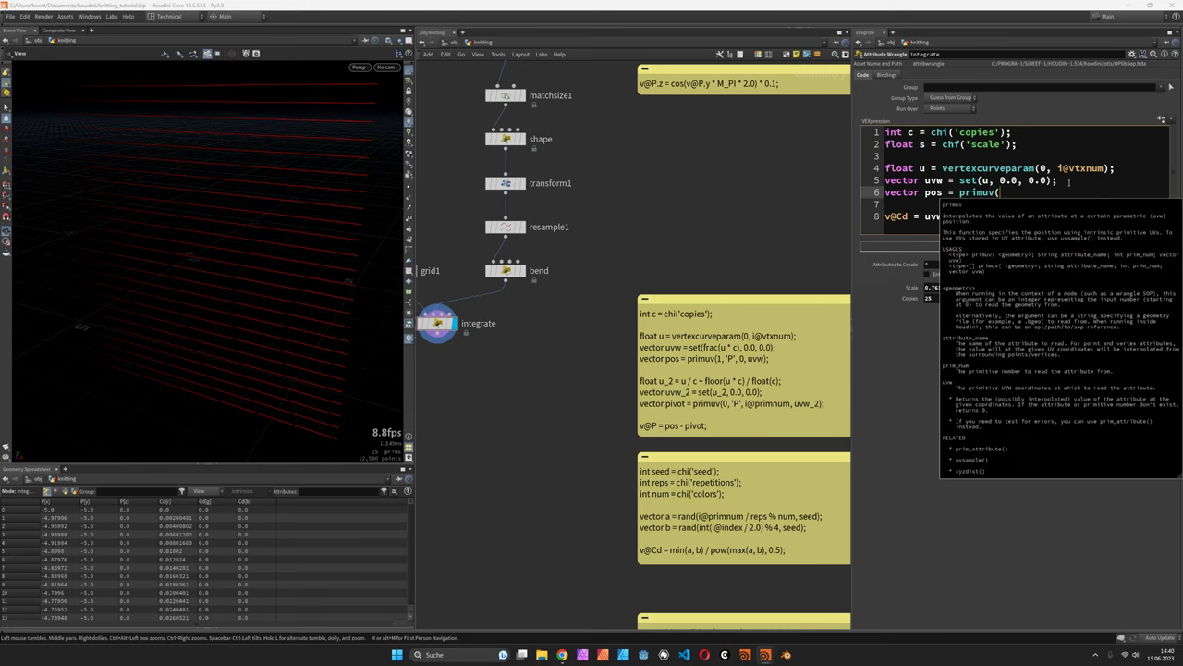
text(1, 'P')
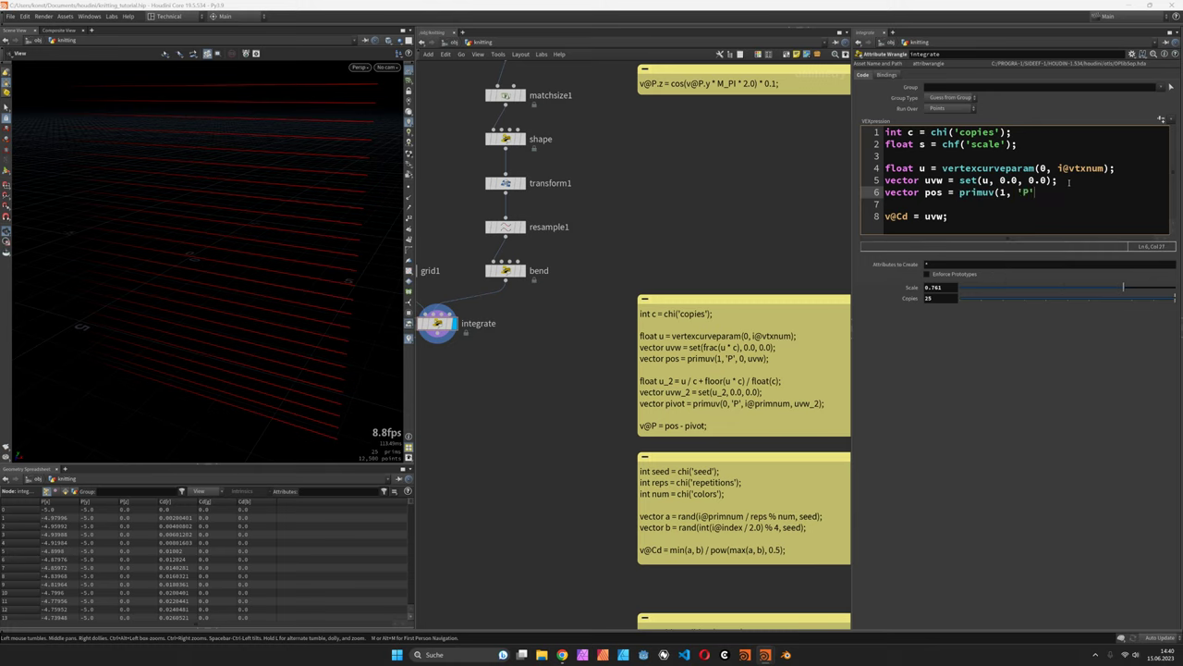
text(, 0, uvw);)
double_click(1072, 192)
click(1082, 192)
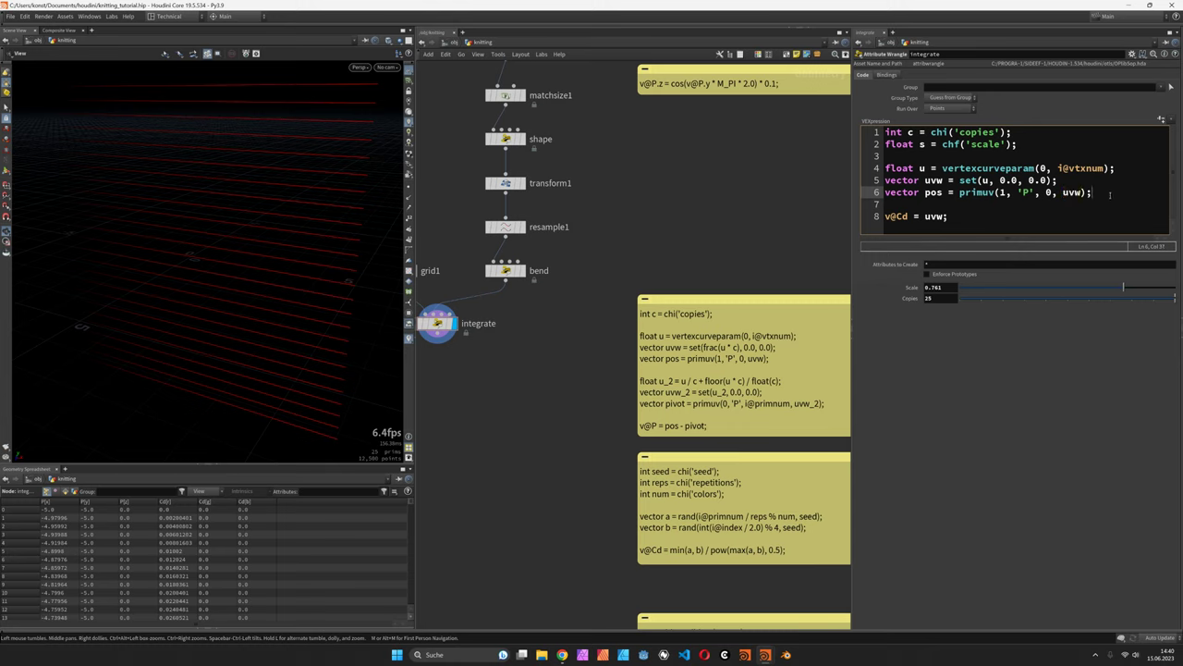
Step: Replace the point colour assignment at the end of the wrangle code with v@P = pos;
key(Down)
key(Down)
key(shift+Home)
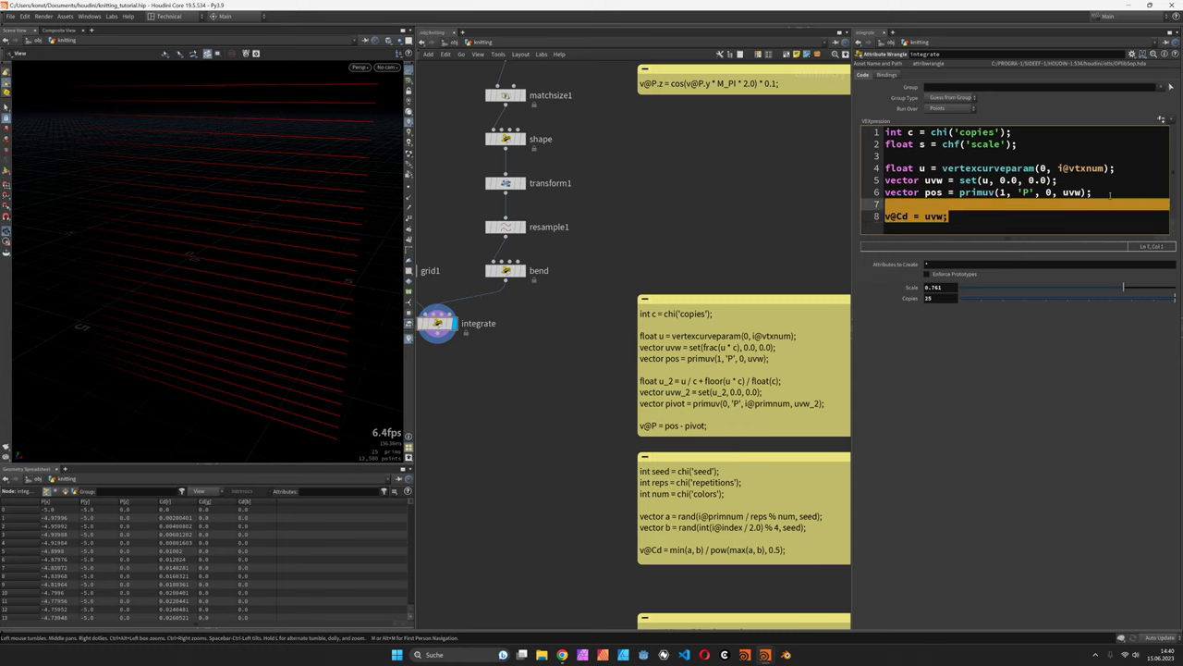
text(v@P =)
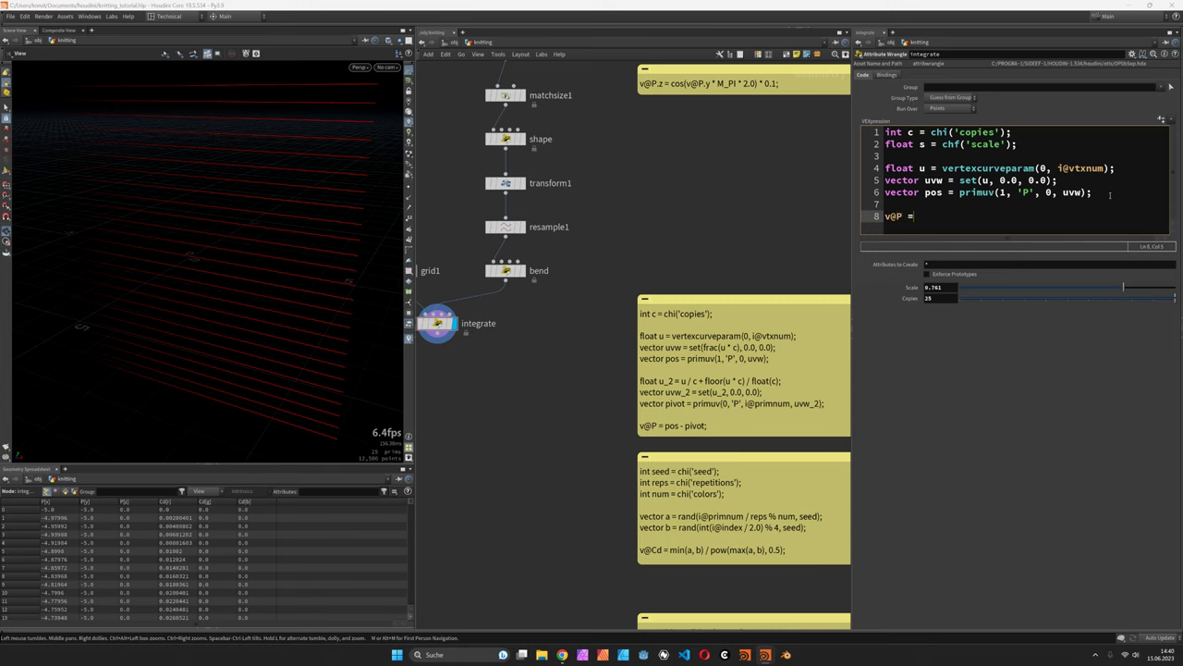
text( pos;)
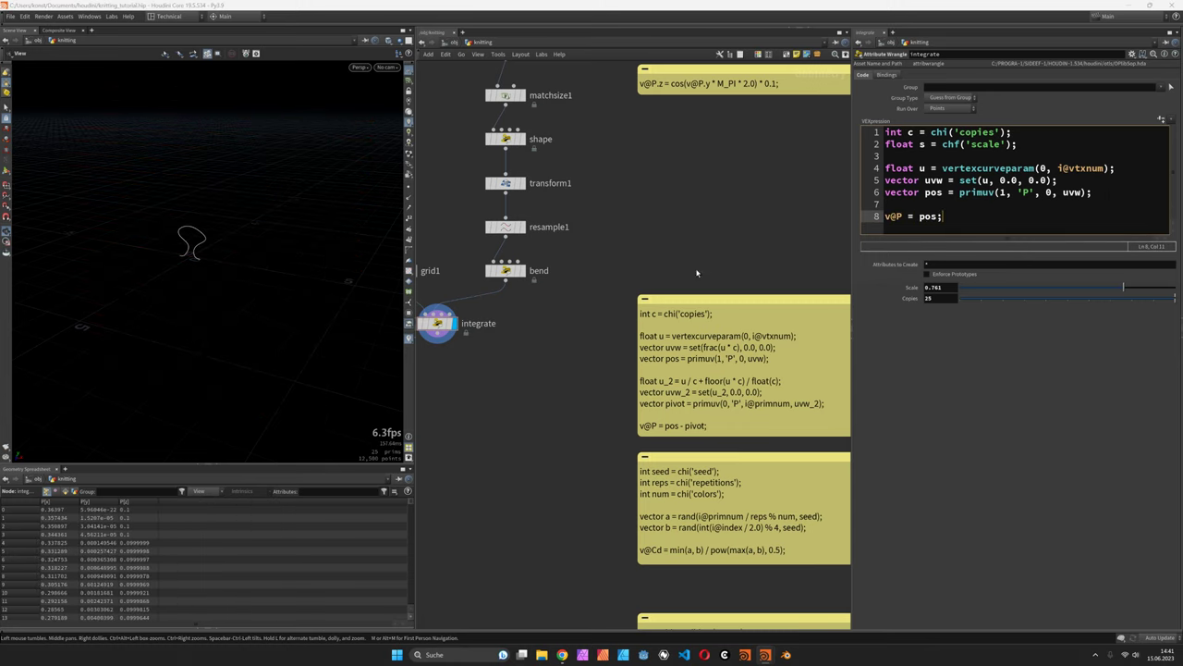
Step: Turn on point display and compare the bend node's curve with the integrate node's output
scroll(333, 223, up, 5)
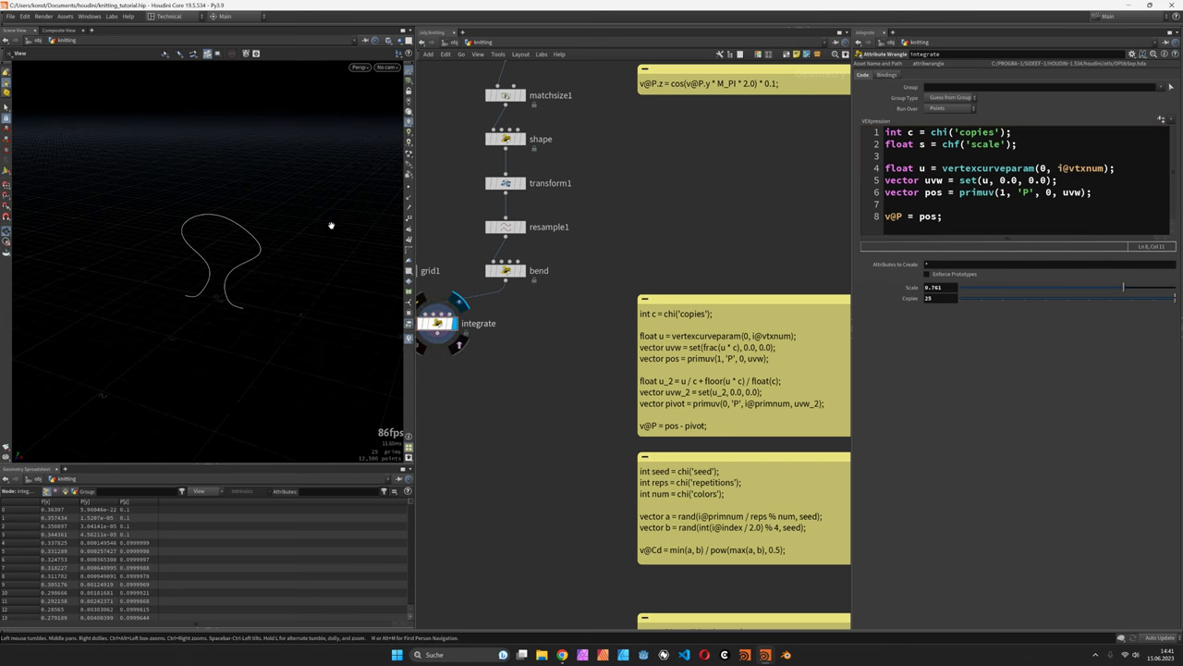
middle_drag(435, 370, 483, 383)
click(408, 188)
scroll(255, 270, up, 2)
click(567, 282)
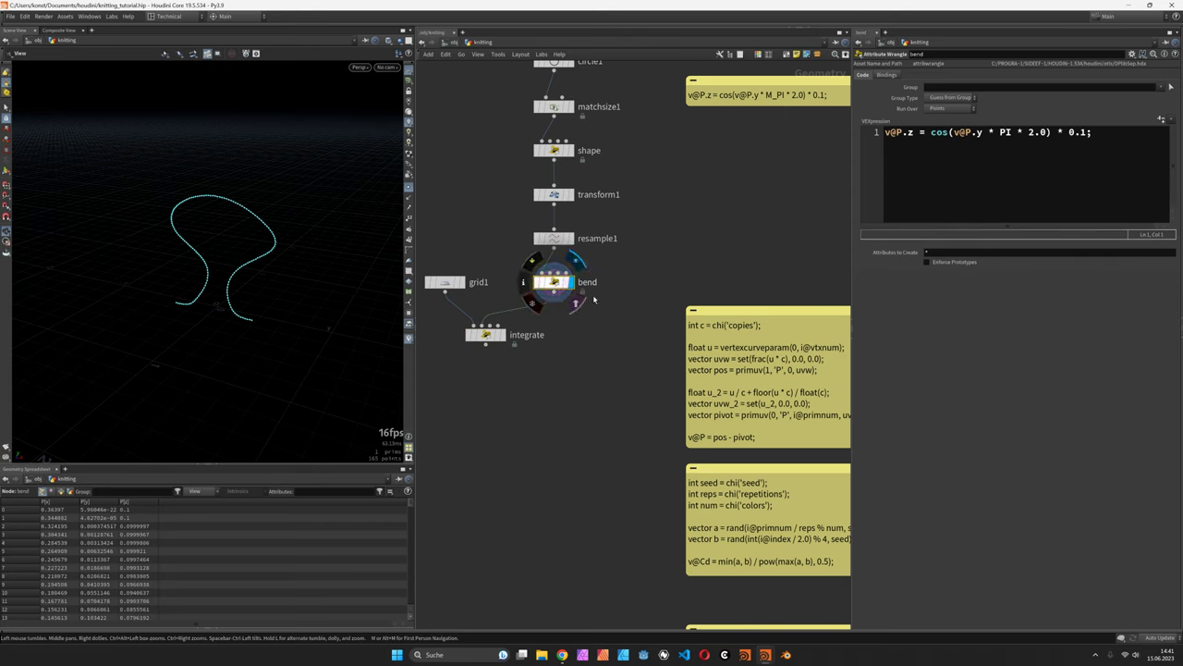
click(503, 325)
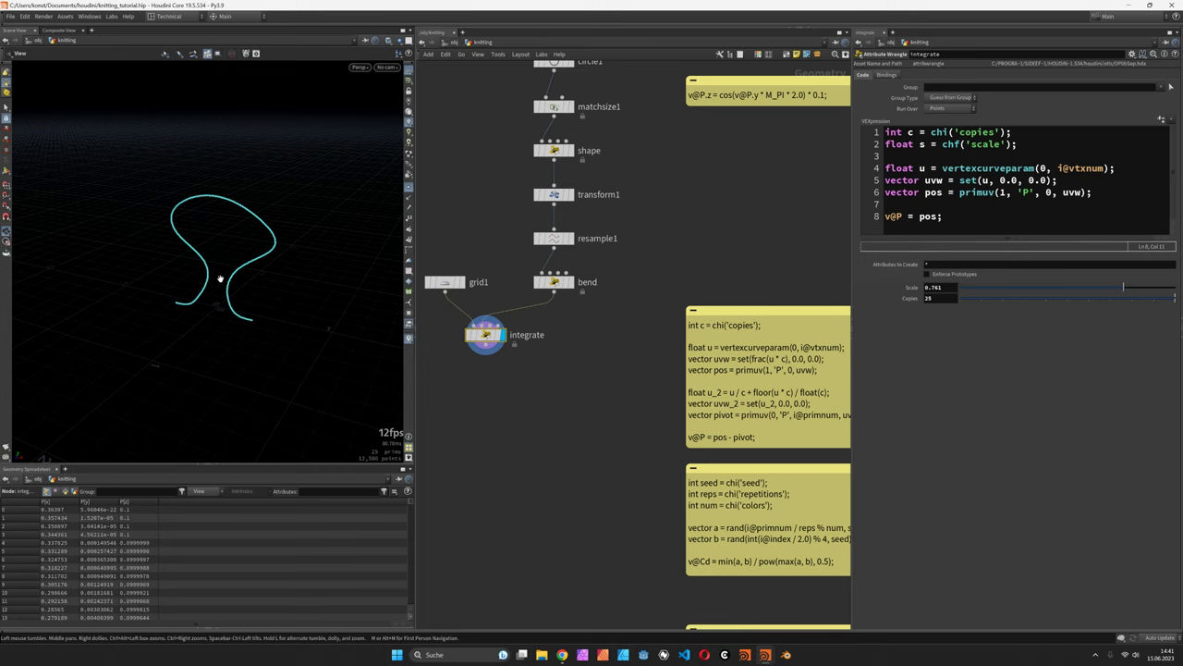
Step: Multiply the primuv result in the pos line by vector(s) and set Scale to about 0.588
click(1087, 192)
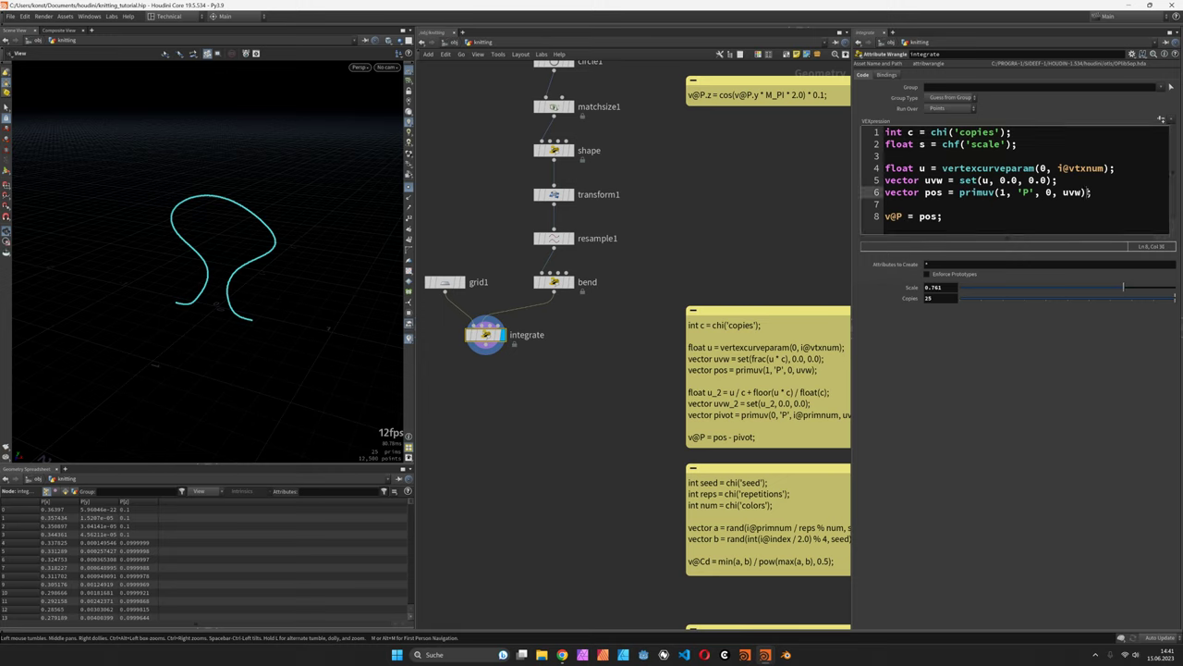
text(vector(s))
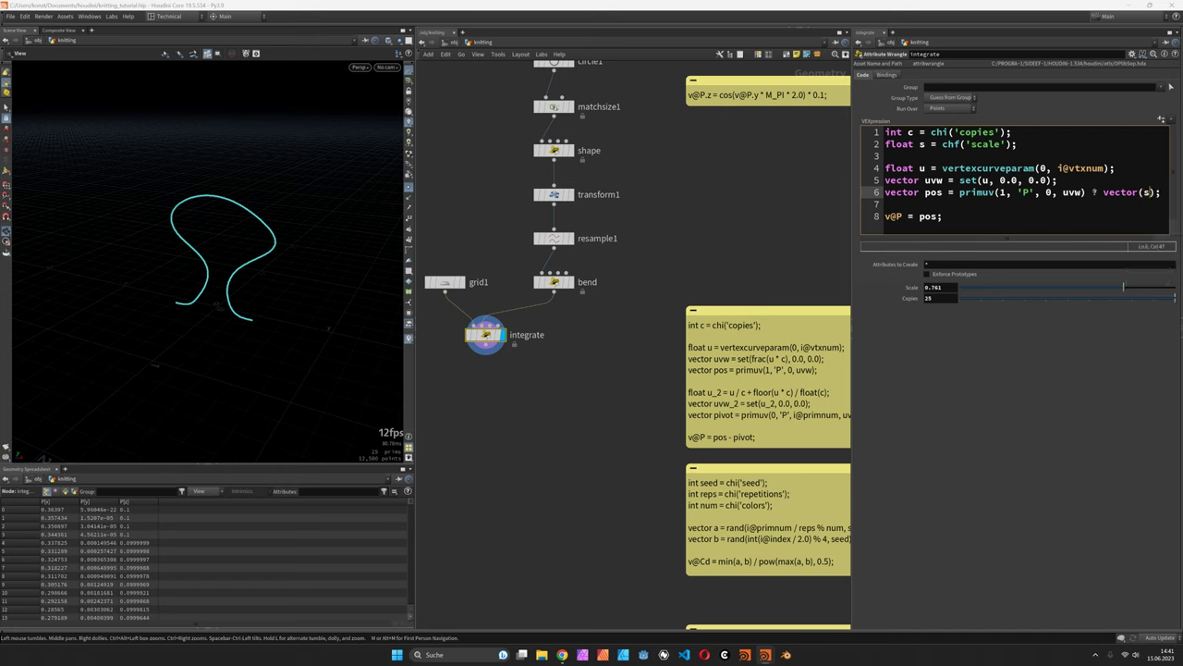
drag(1123, 287, 1086, 286)
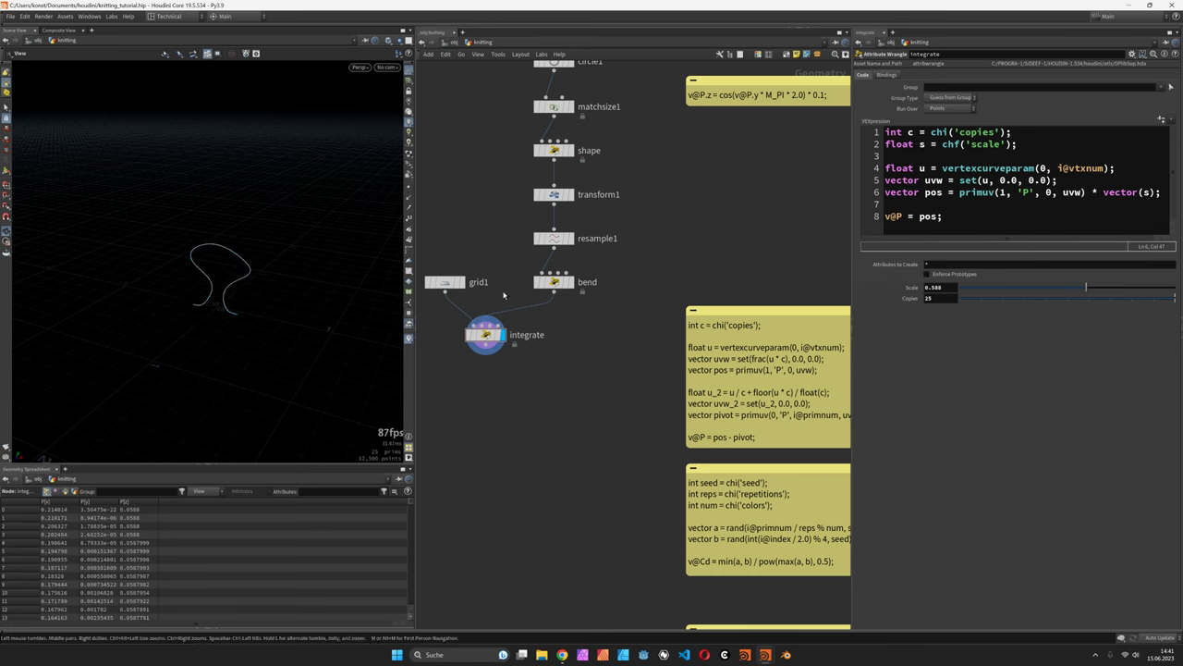
Step: Display grid1 and add float u_2 = u / c + floor(u * c) / float(c); to the integrate wrangle, with a blank line above it
click(462, 282)
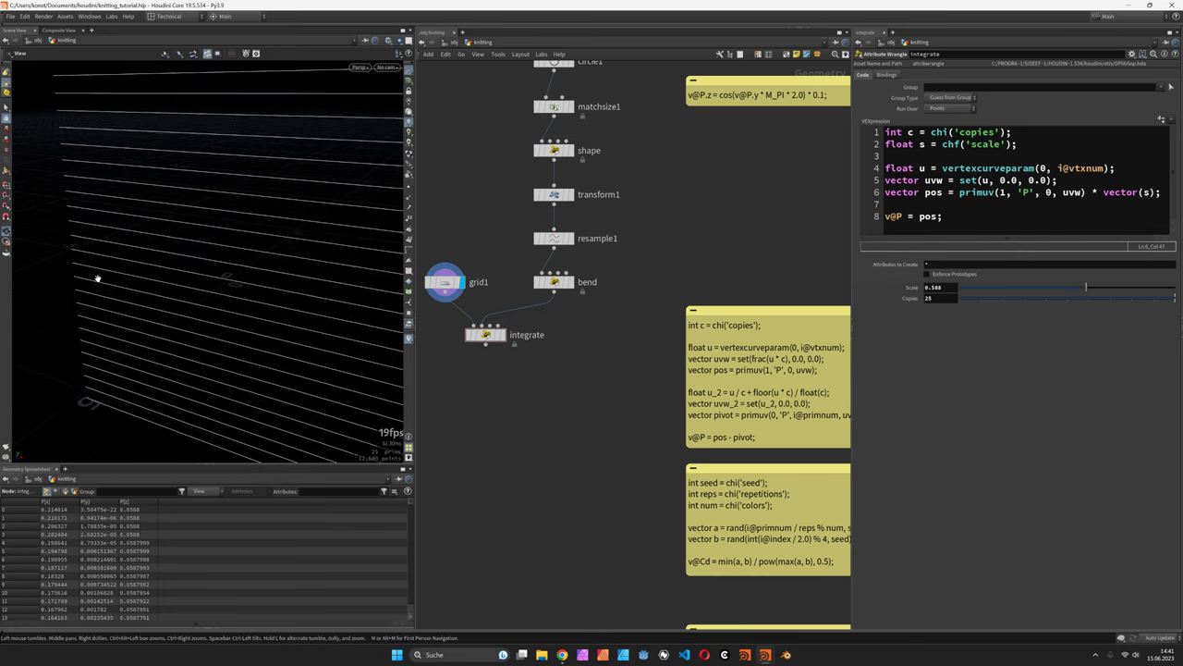
click(1162, 192)
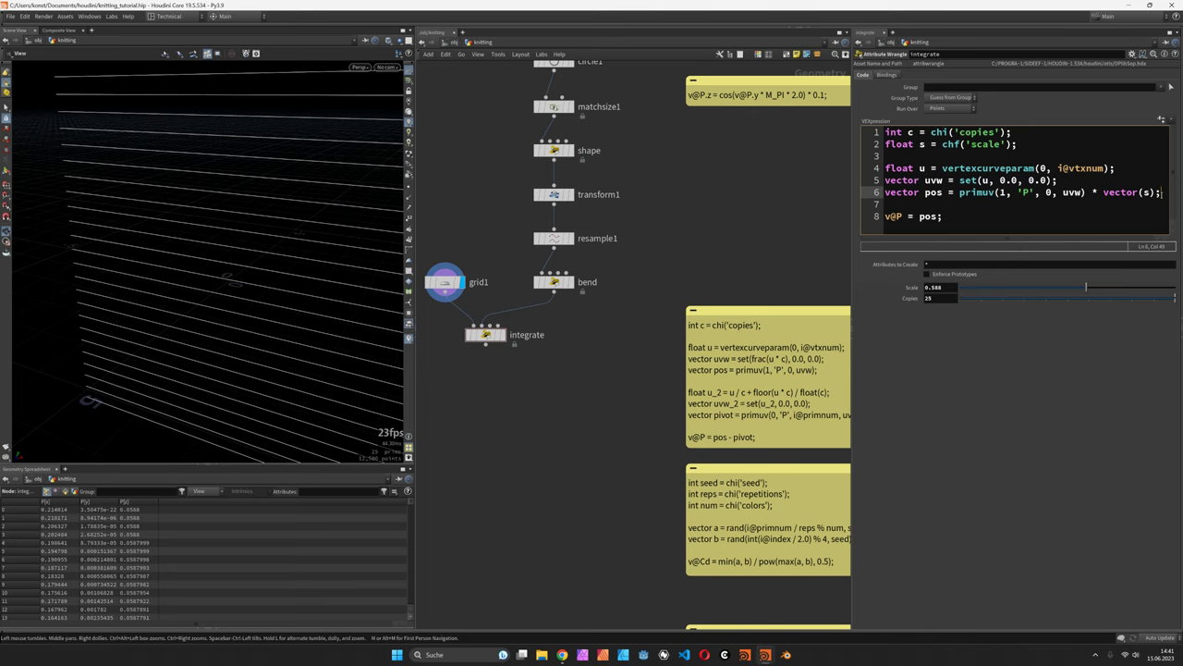
key(Return)
key(Return)
text(float )
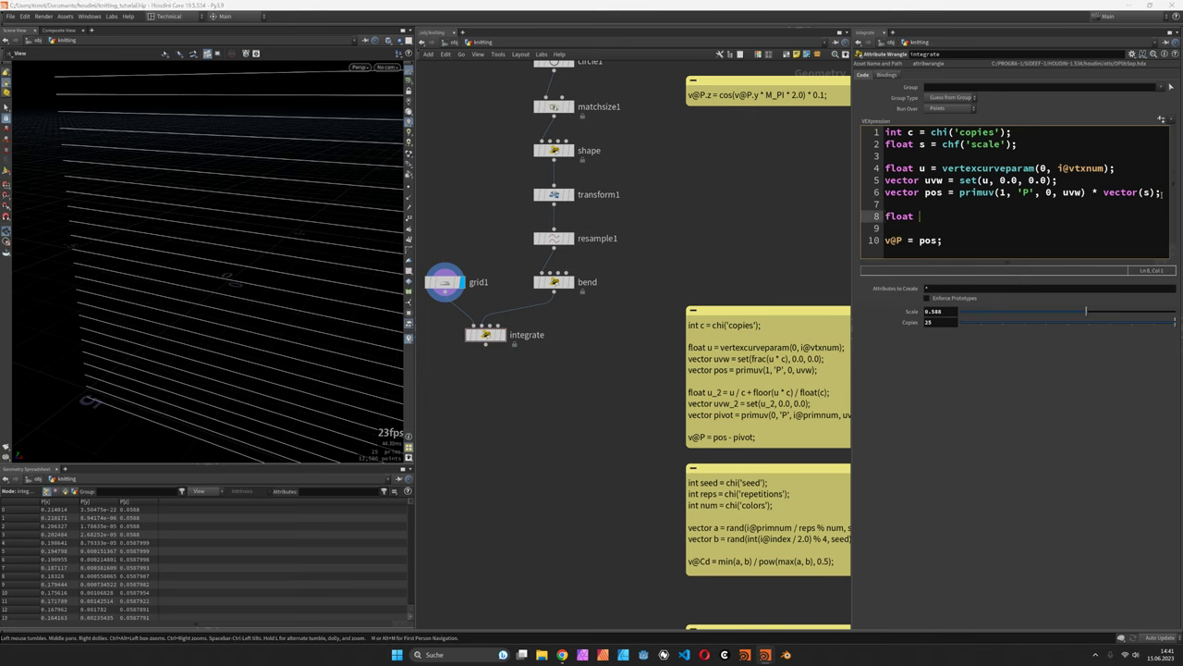
text(u_2 =)
text(floor(u * c) / float()c)
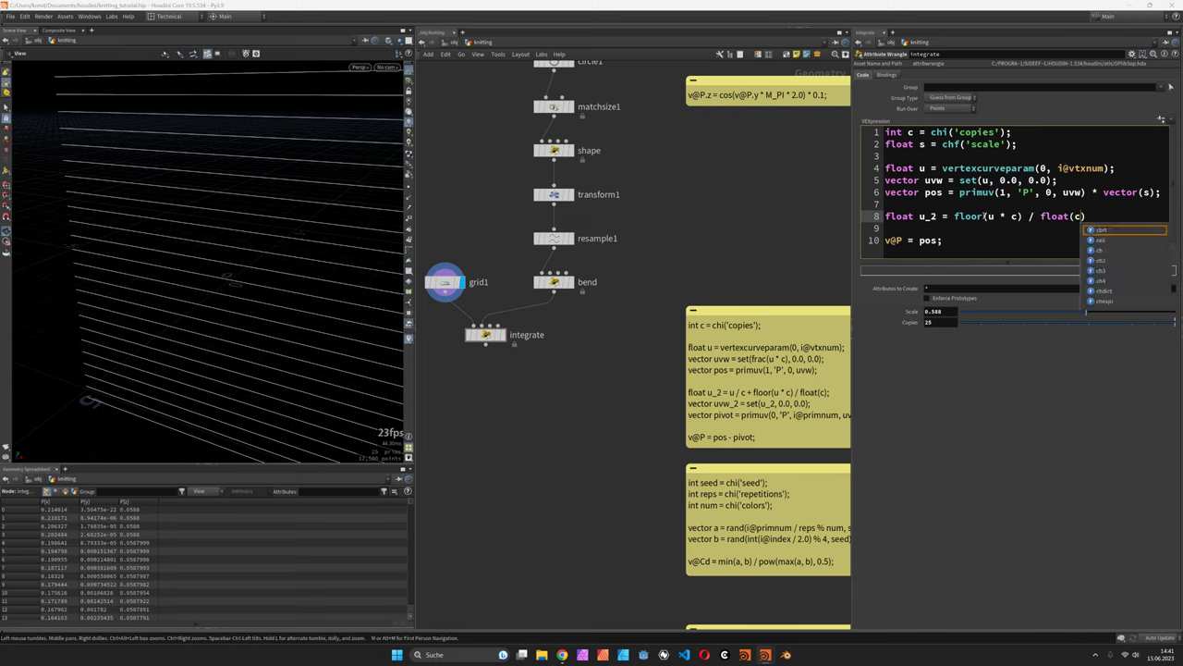
text();)
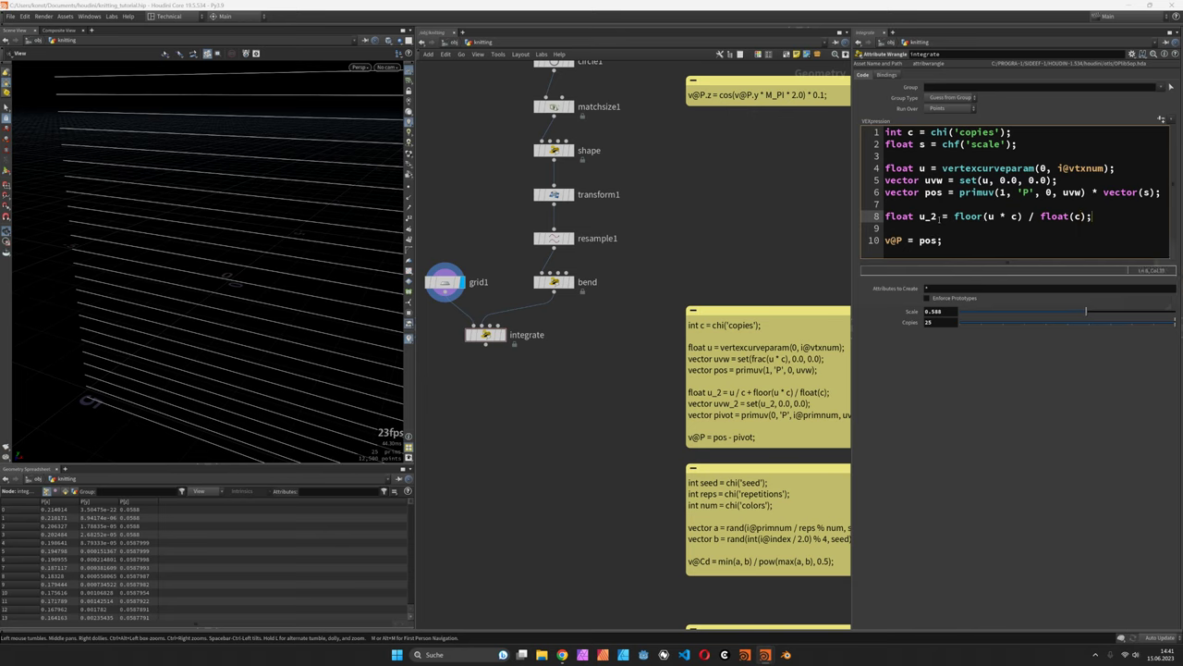
click(954, 216)
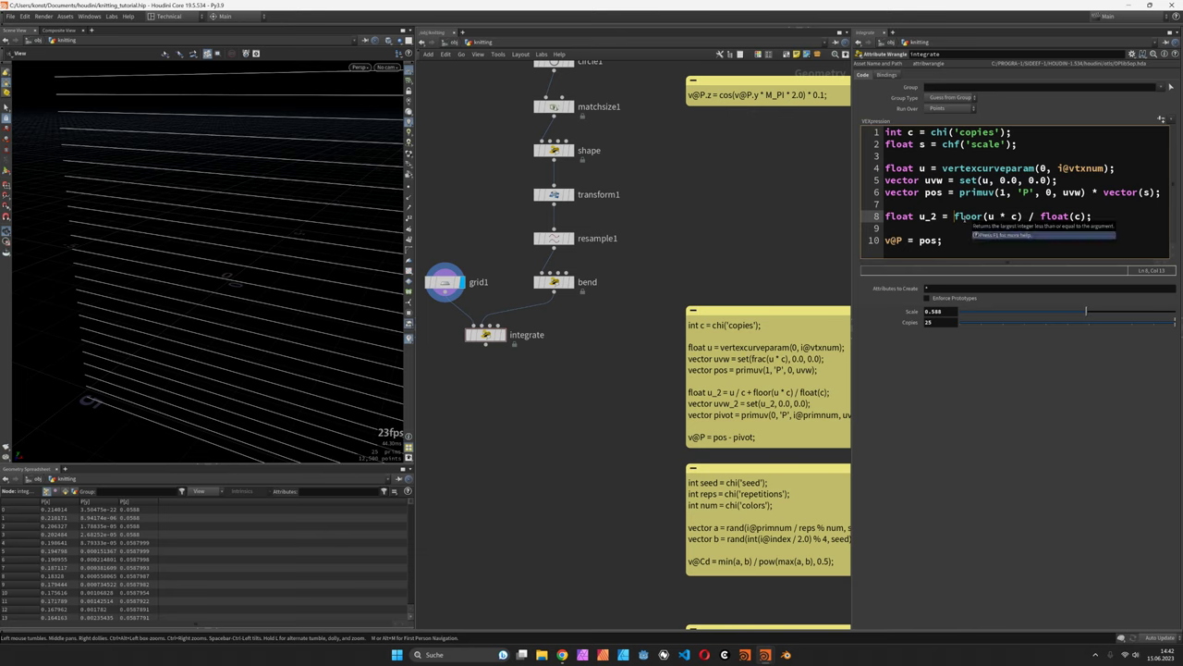
text(u / c +)
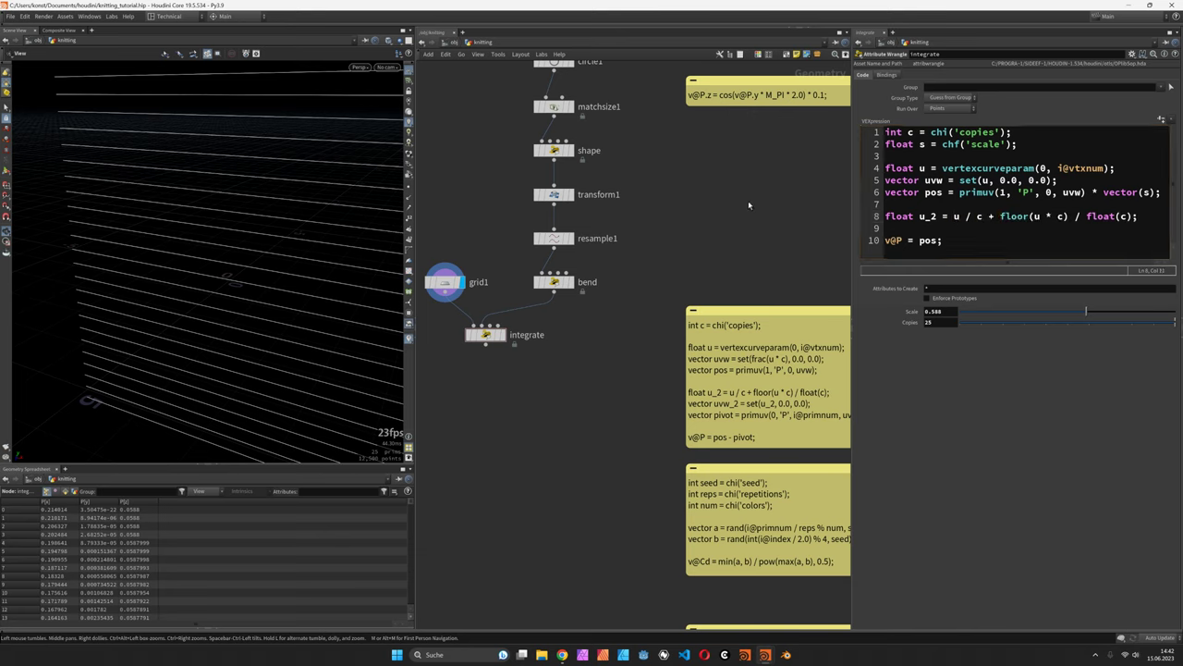
Step: Add the line vector uvw_2 = set(u_2, 0.0, 0.0); below the u_2 line
click(1144, 219)
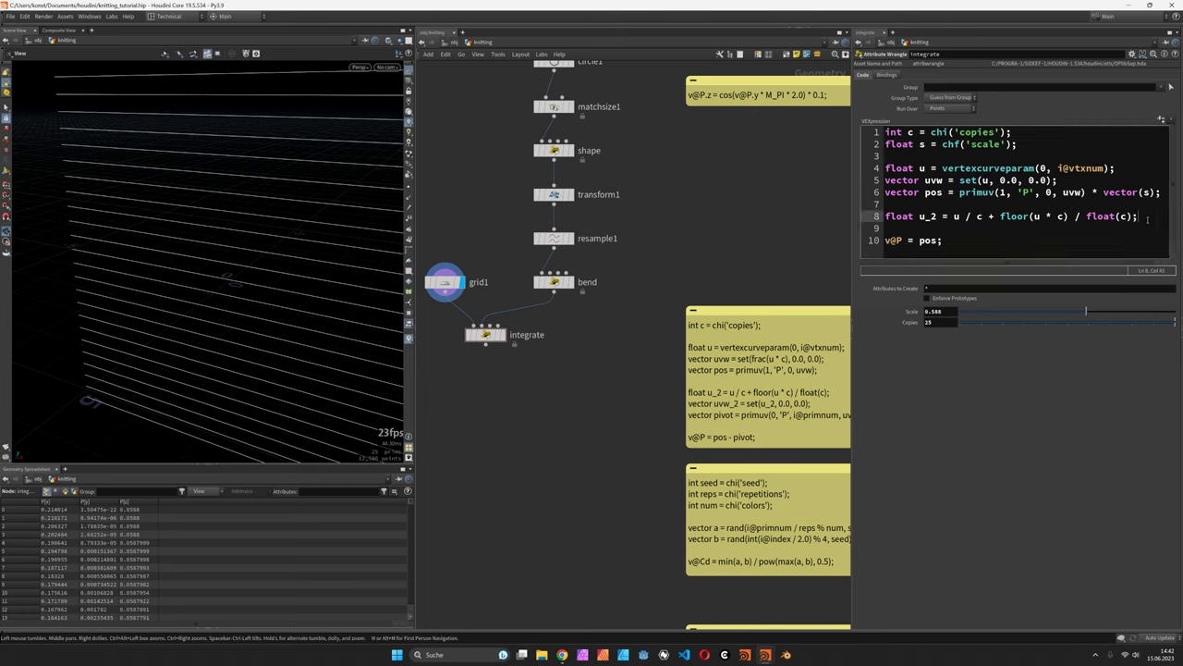
key(Return)
text(vector u)
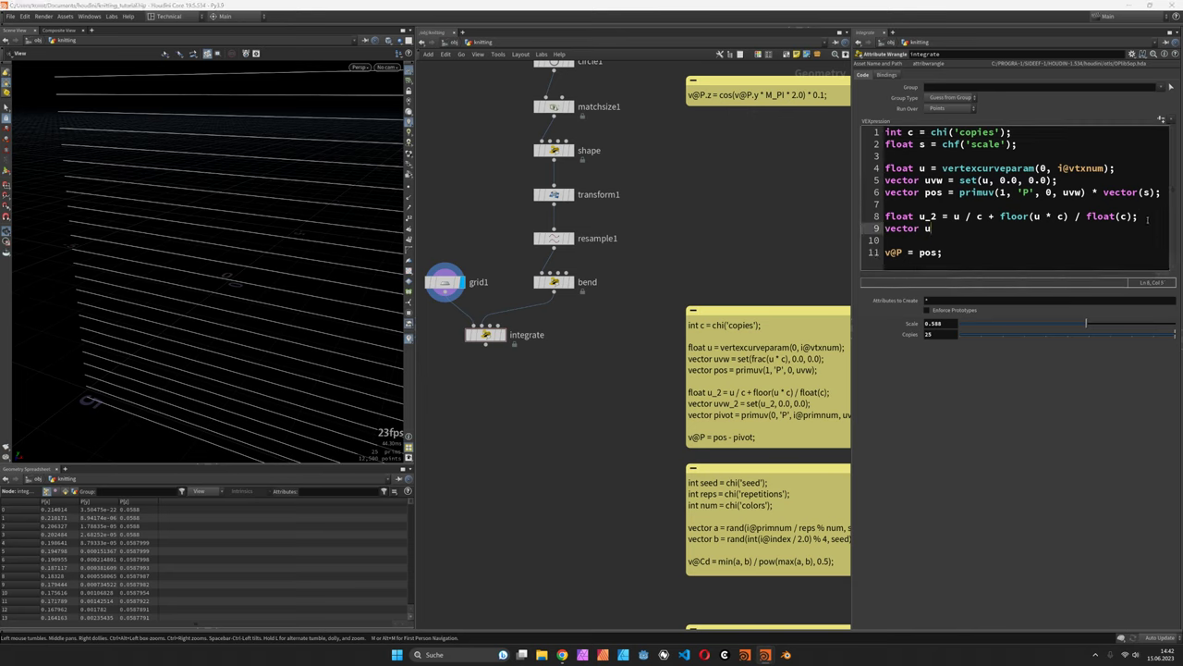
text(vw_2 = se)
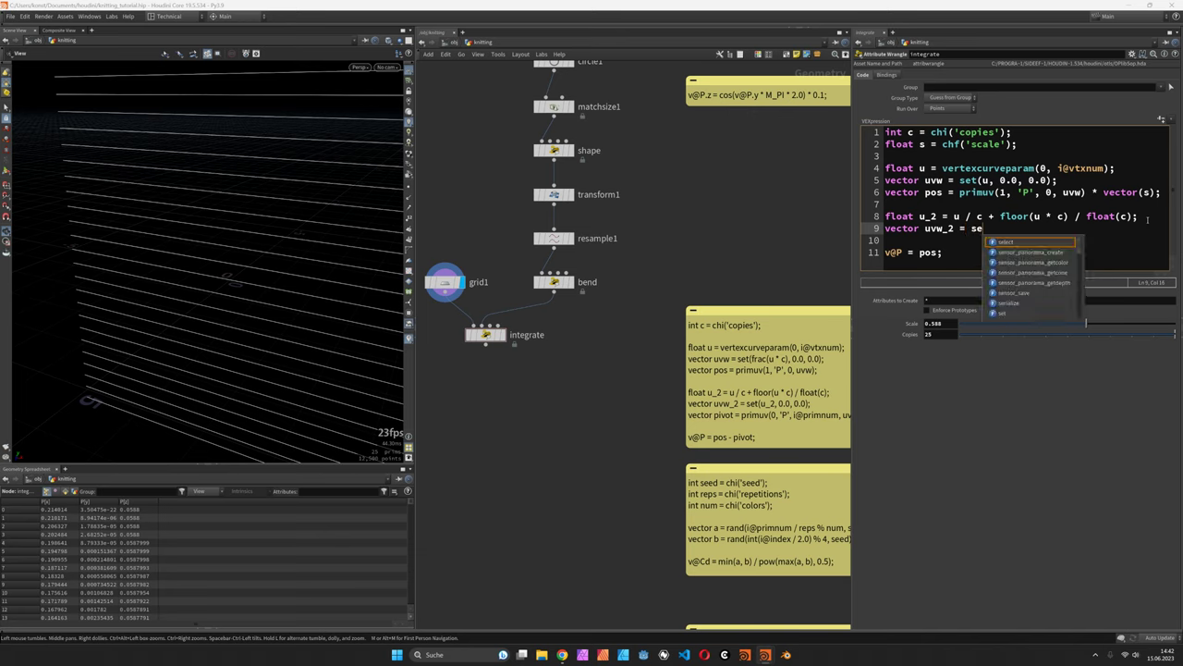
text(t(u_2, 0.0, 0.0.)
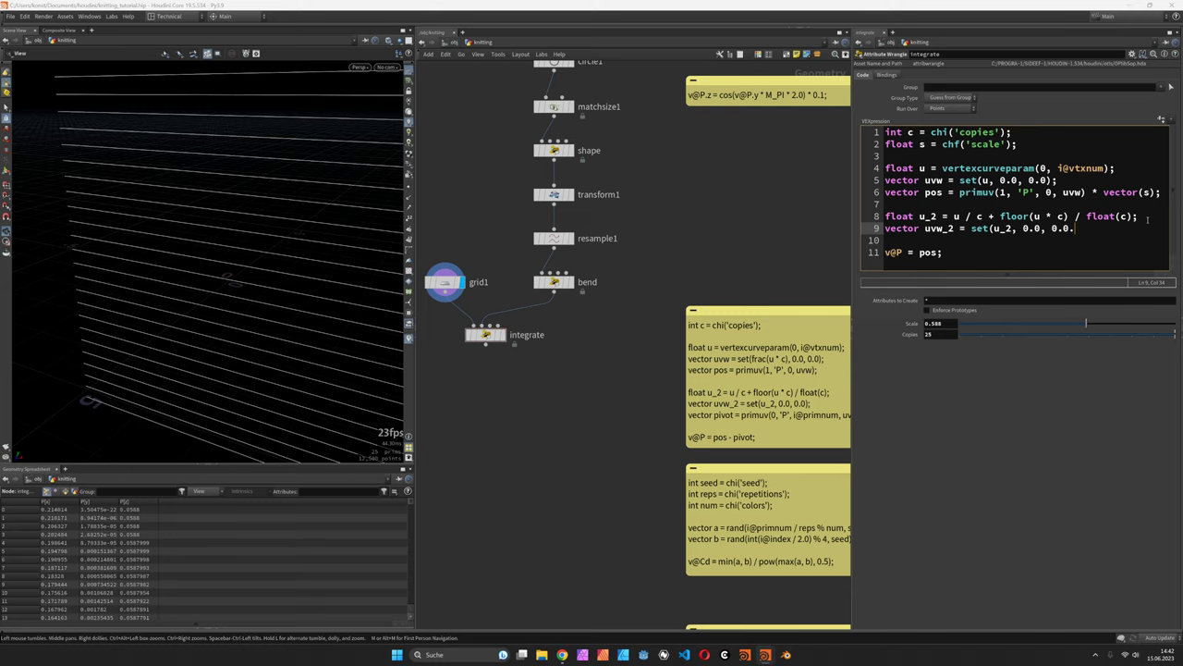
key(BackSpace)
text();)
Step: Add the line vector pivot = primuv(0, 'P', i@primnum, uvw_2); below the uvw_2 line
key(Return)
text(ve)
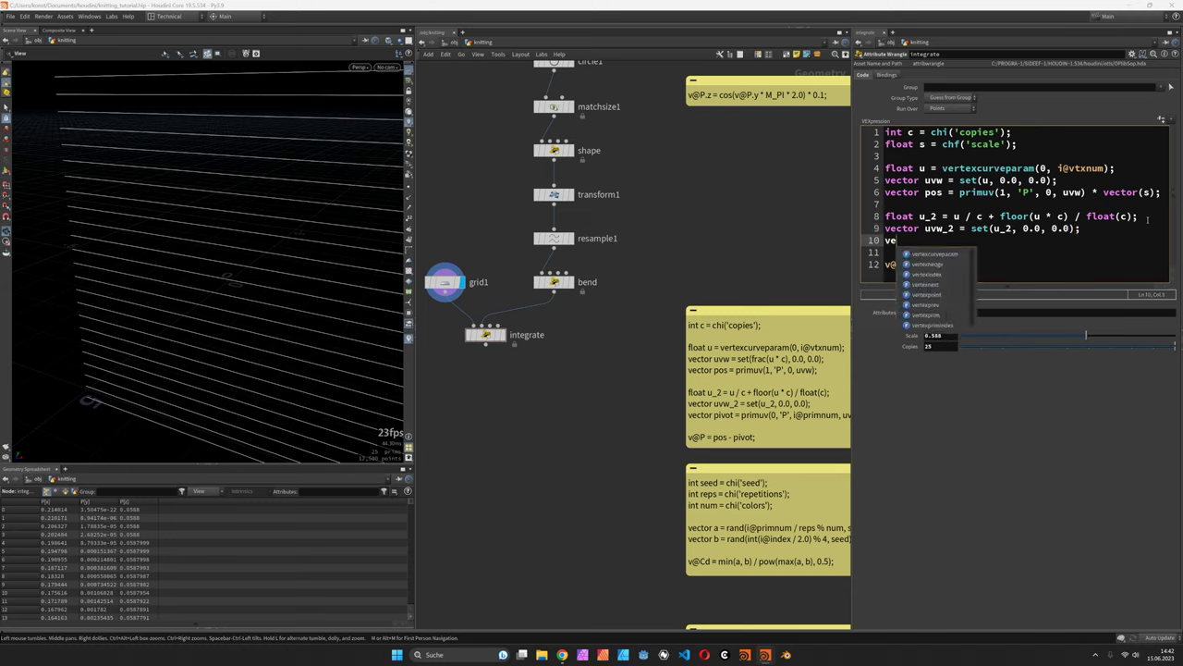
text(ctor pivot)
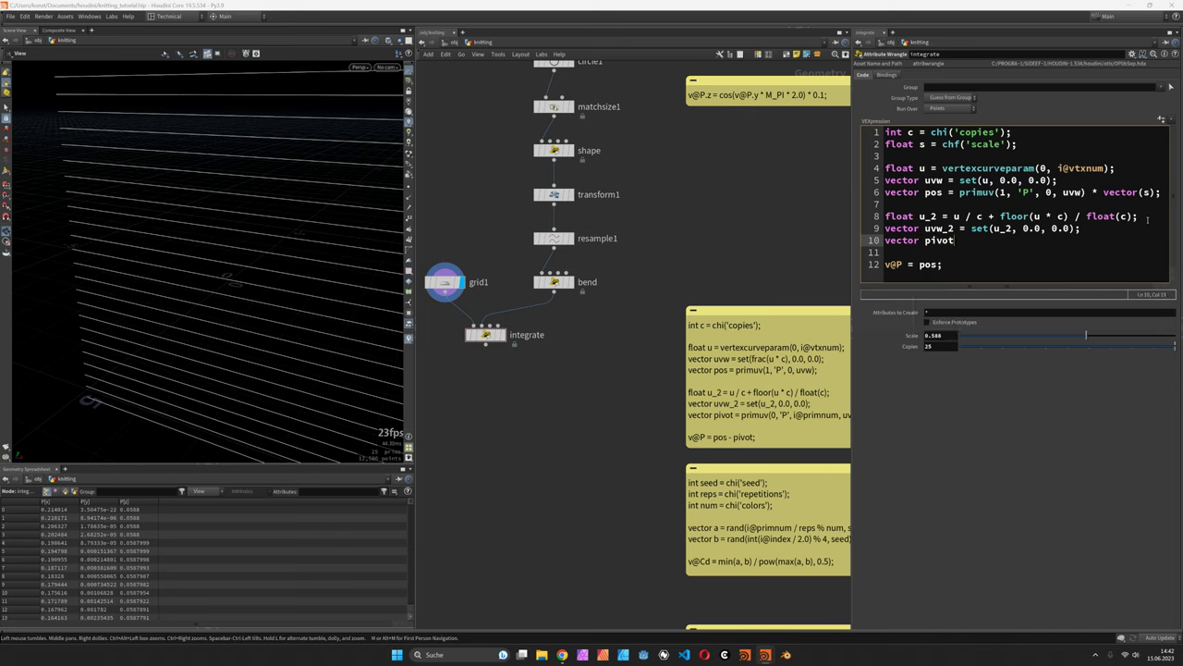
text( = prim)
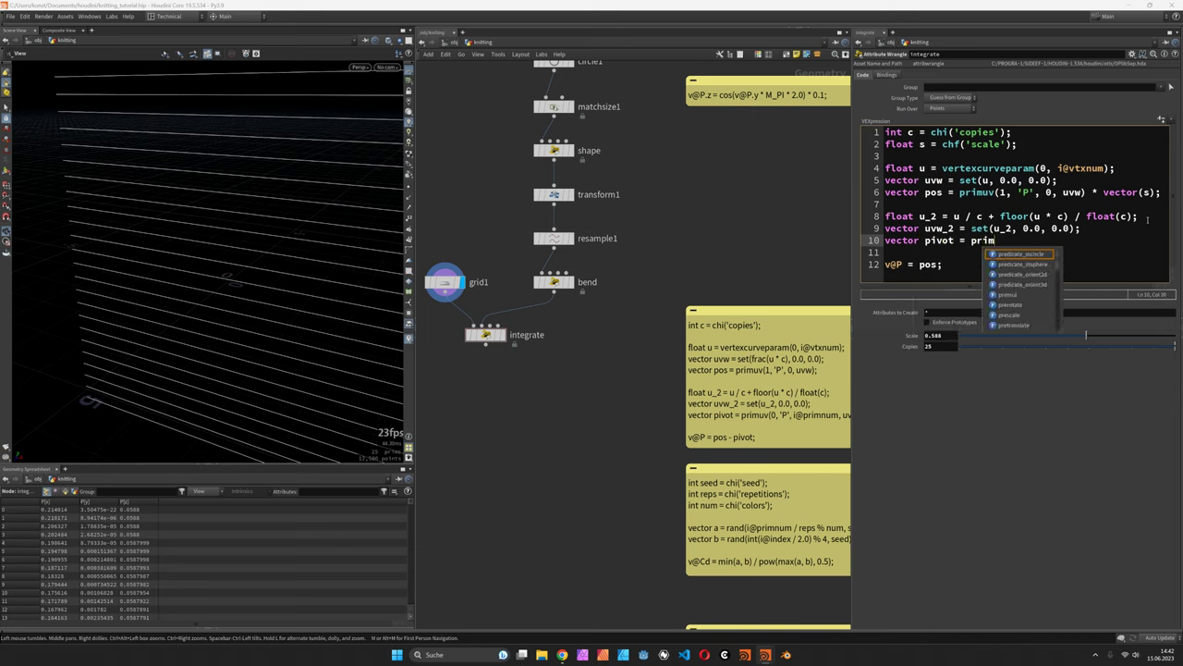
text(uv(0)
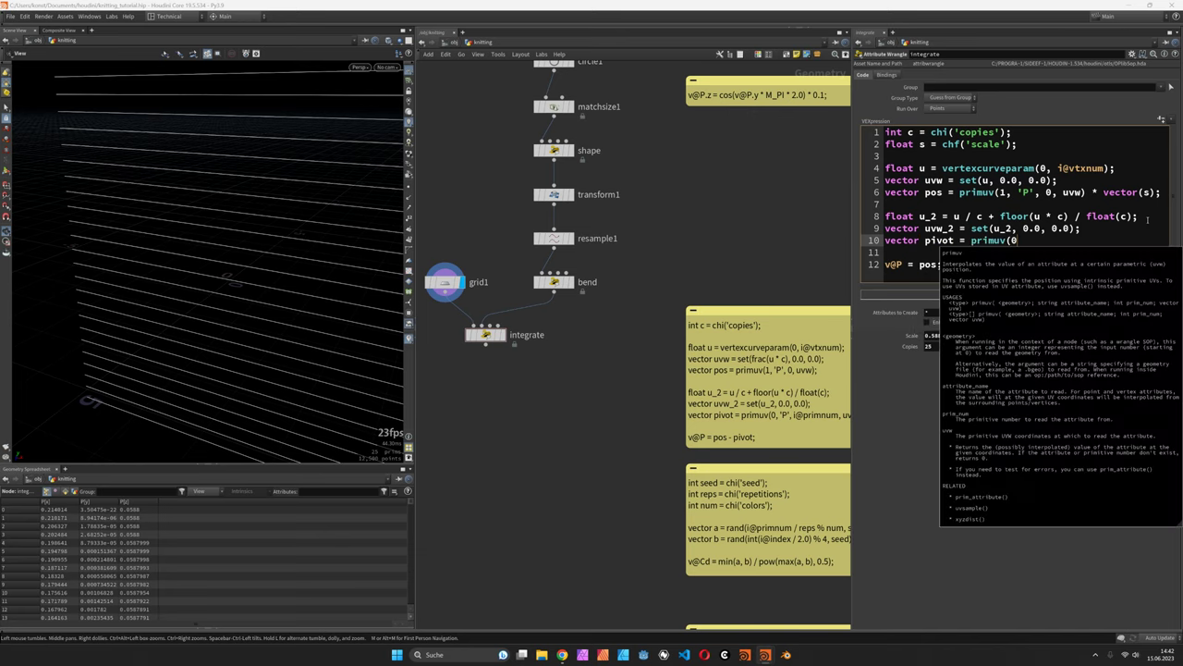
text(, 'O')
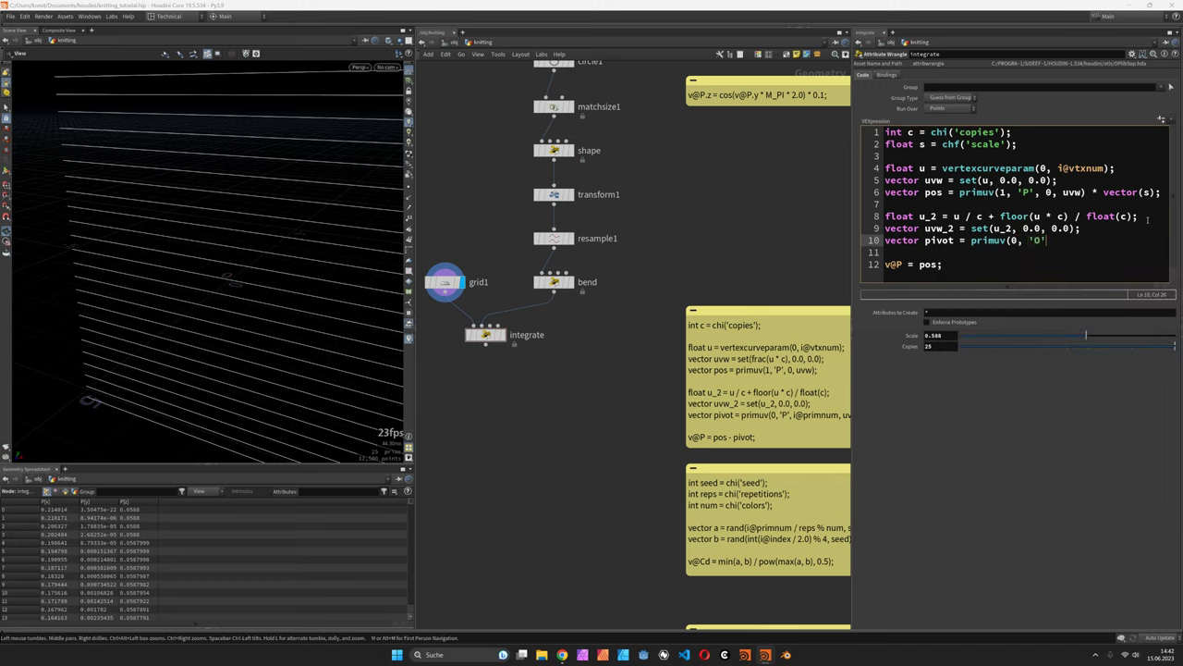
key(BackSpace)
key(BackSpace)
text(P', i@primnum, uvw_2);)
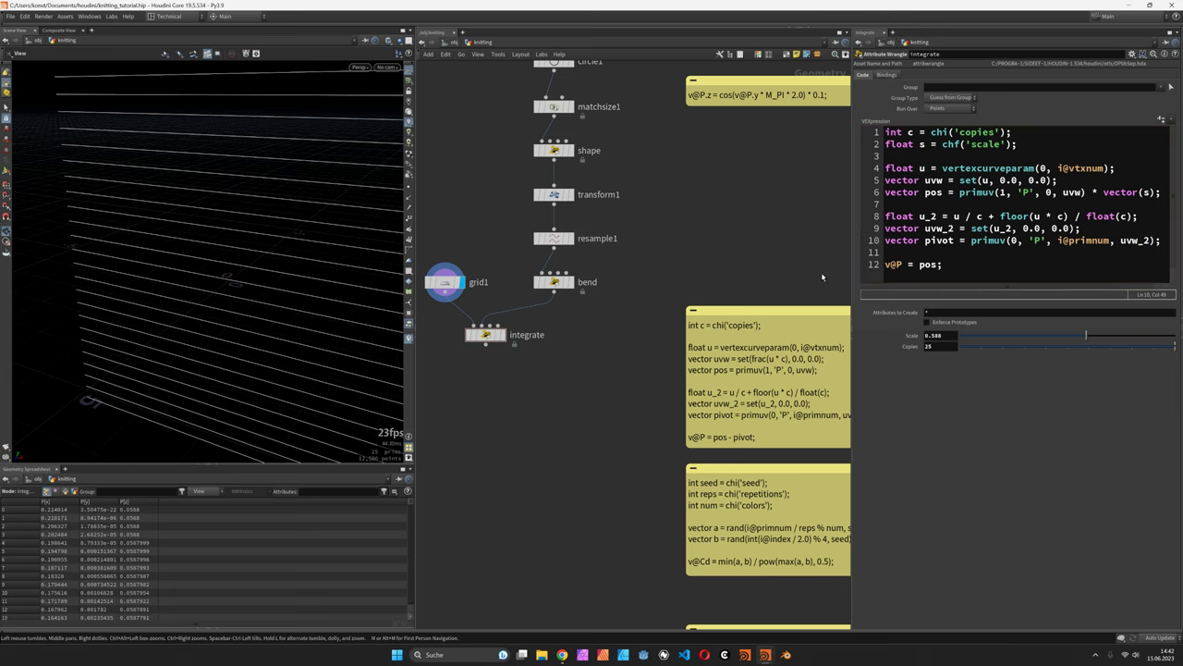
Step: Subtract the pivot in the final position assignment so it reads v@P = pos - pivot;
middle_drag(755, 251, 718, 258)
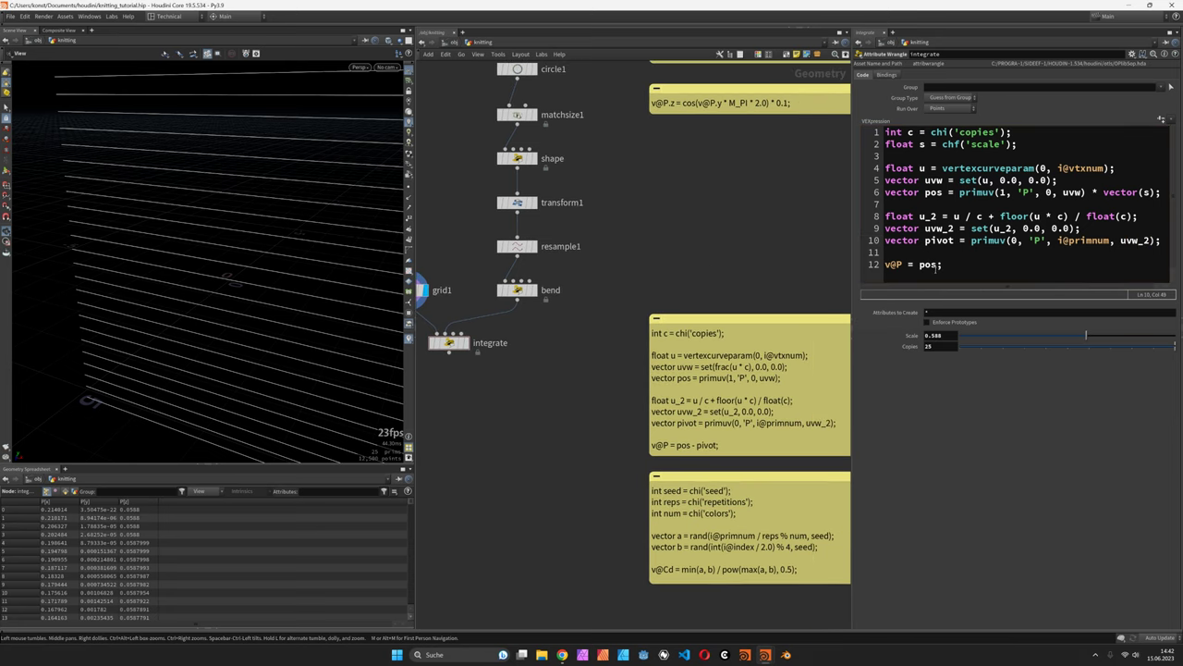
text(- pi)
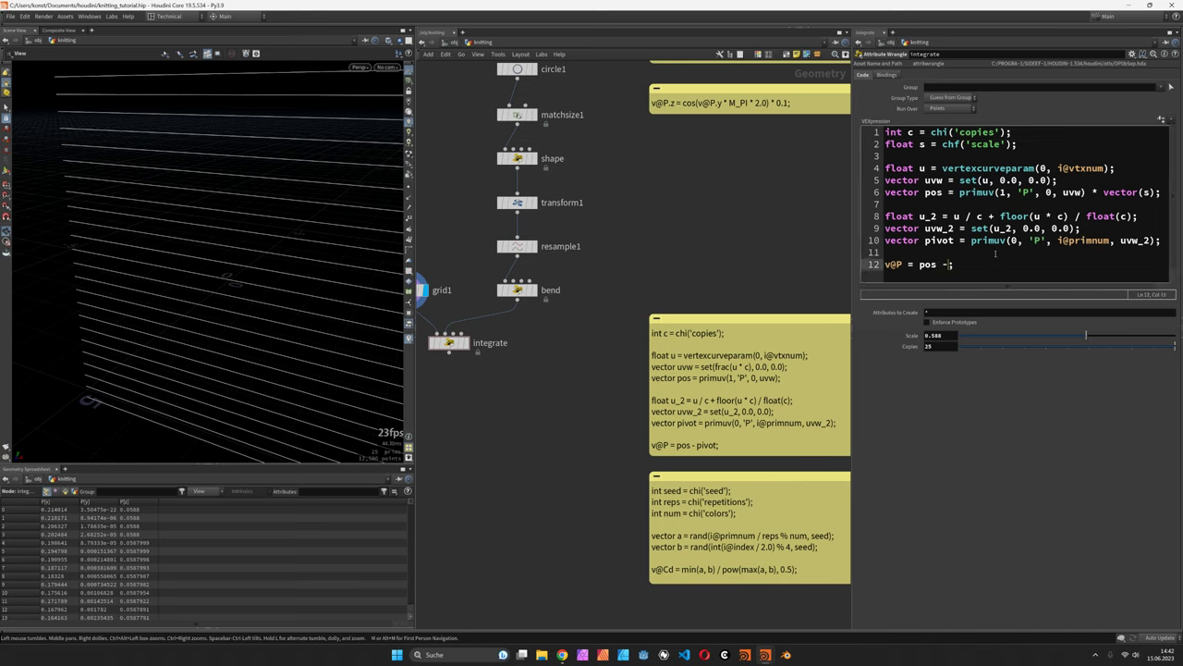
text(vot)
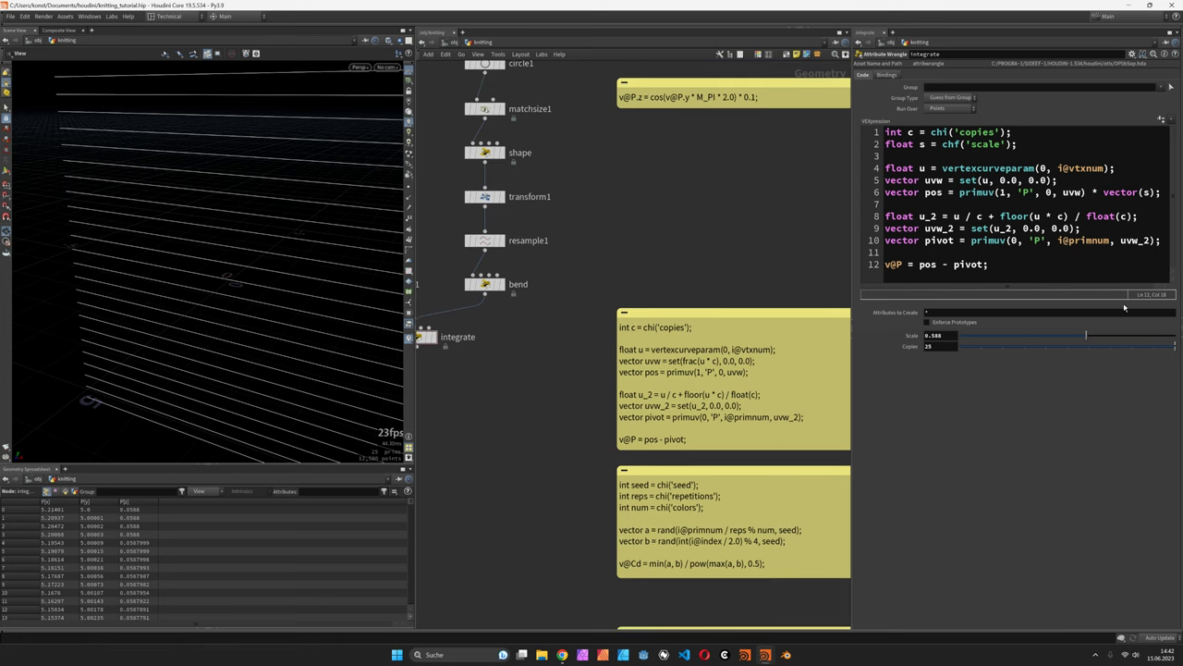
Step: Try the integrate wrangle with a scale of about 0.83 and 63 copies
drag(1085, 336, 1131, 347)
key(ctrl+z)
middle_drag(441, 347, 531, 354)
click(523, 343)
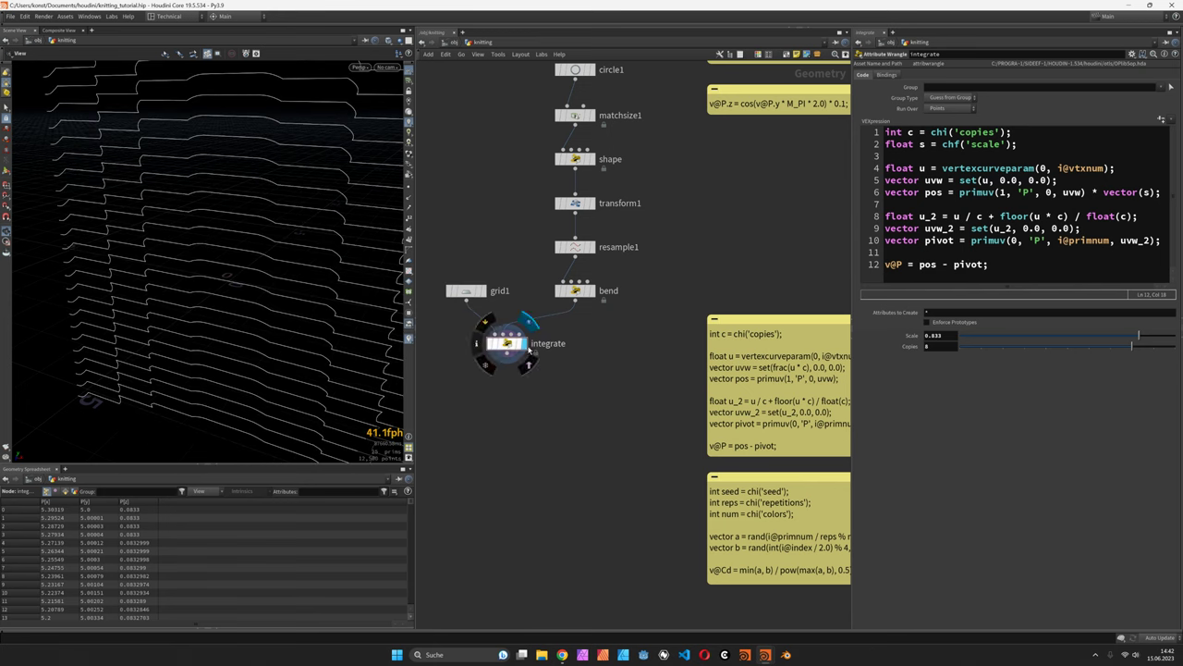
drag(1043, 336, 1138, 337)
double_click(947, 347)
text(37)
key(Return)
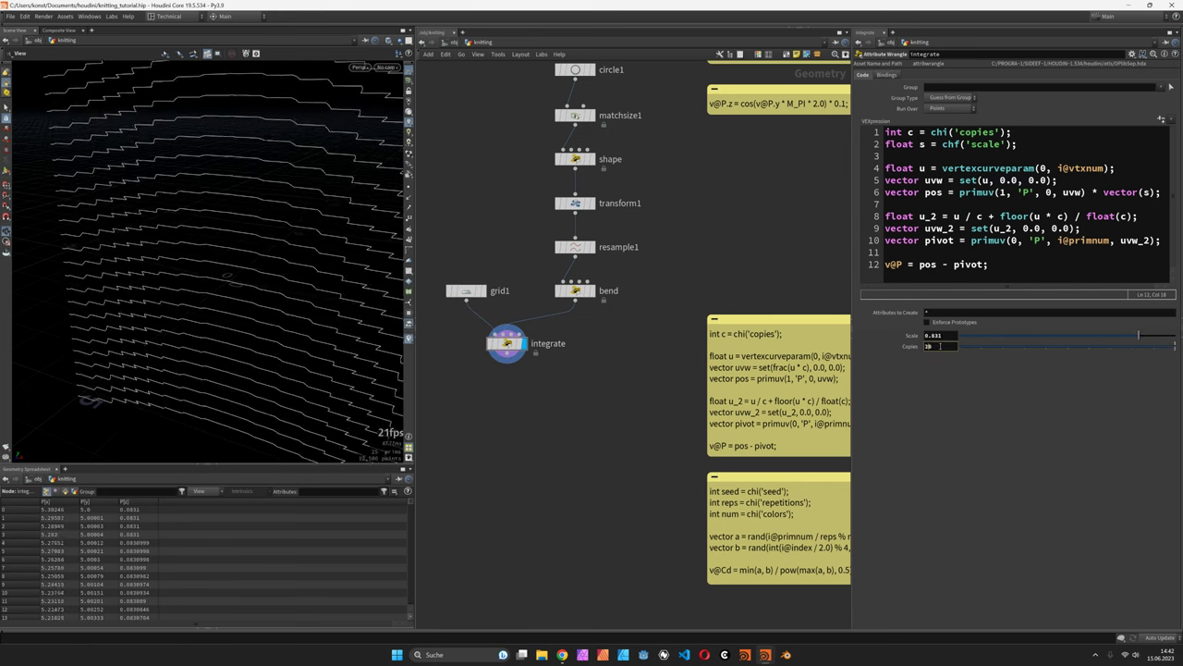
scroll(940, 345, up, 20)
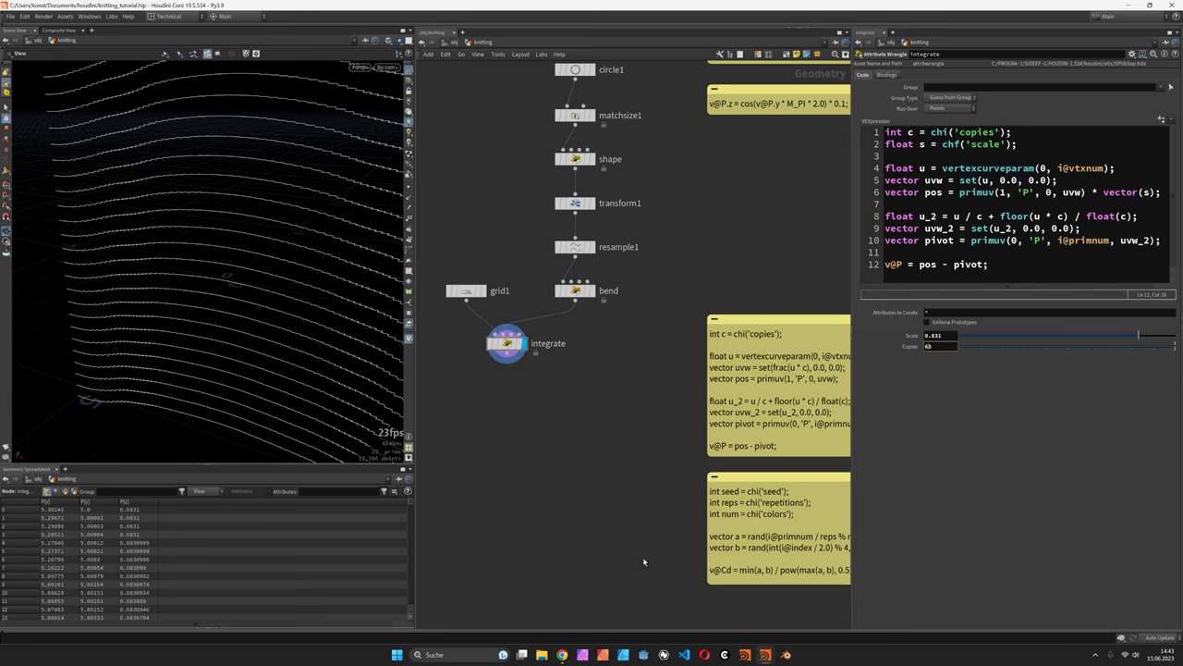
middle_drag(632, 528, 519, 520)
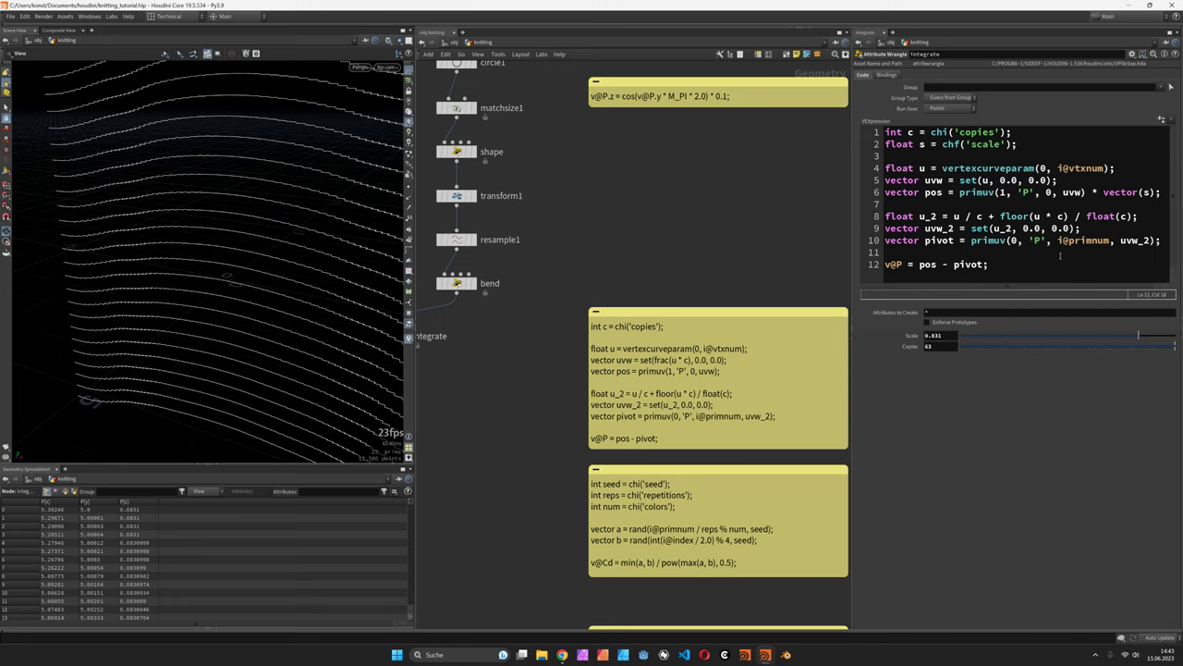
Step: Try a scale of 1 and a reduced scale of about 0.45 on the integrate wrangle
click(999, 336)
ctrl+middle_click(911, 334)
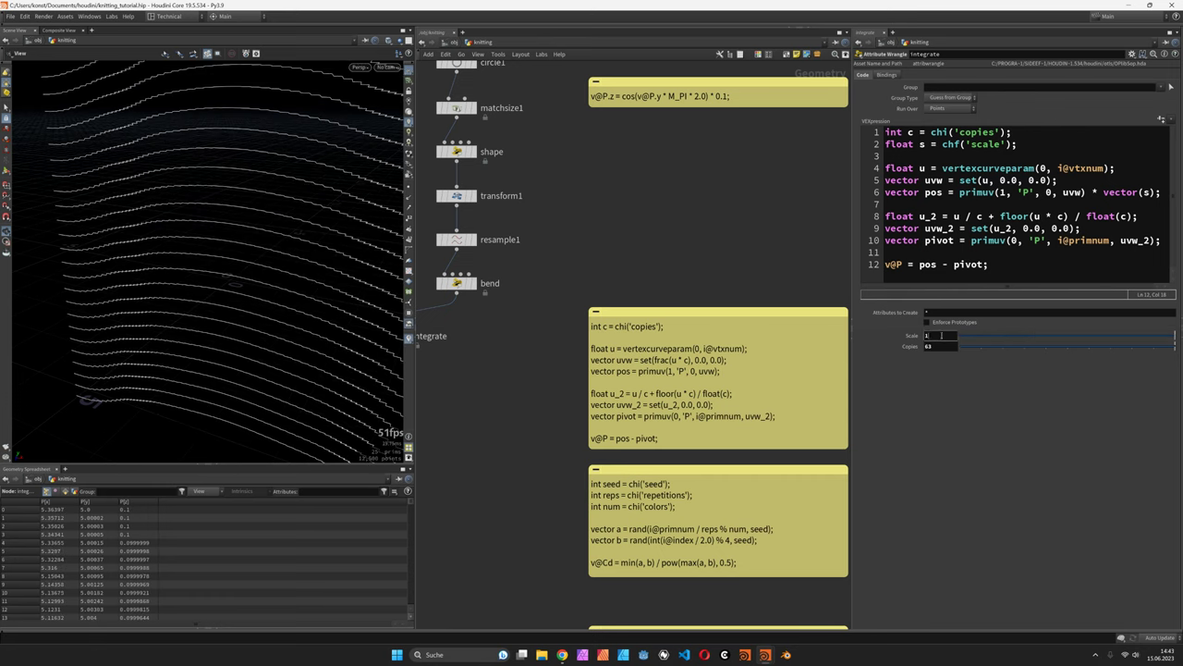
drag(1073, 337, 996, 344)
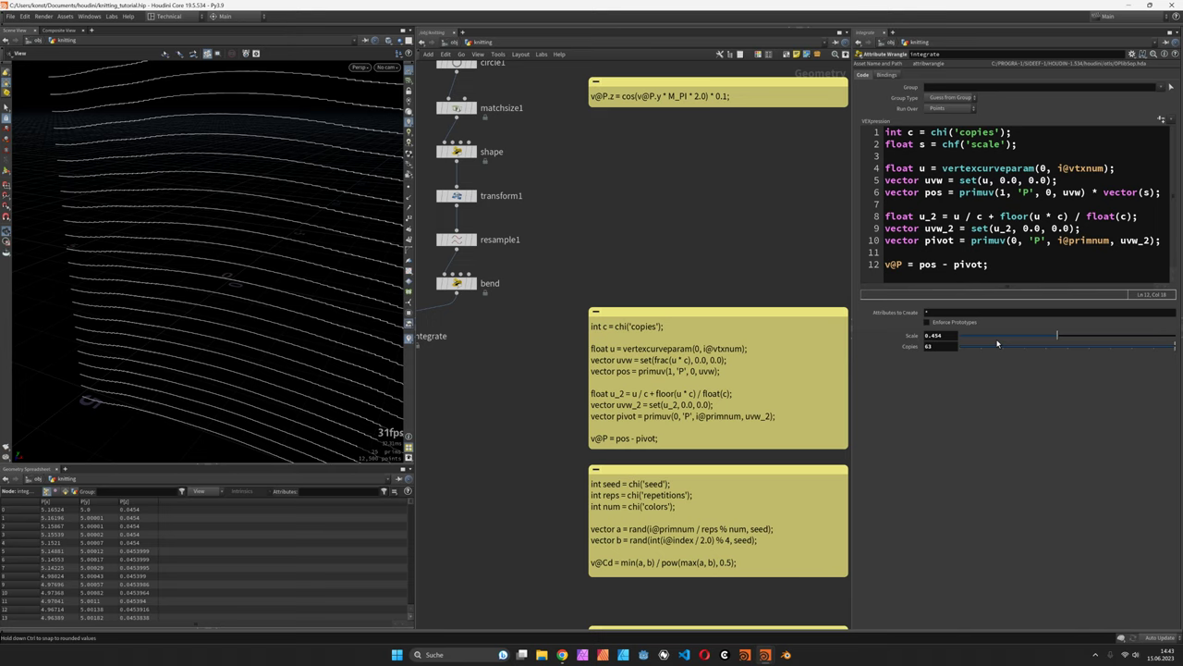
Step: Replace u with frac(u * c) in the uvw line so it reads vector uvw = set(frac(u * c), 0.0, 0.0);
click(1005, 180)
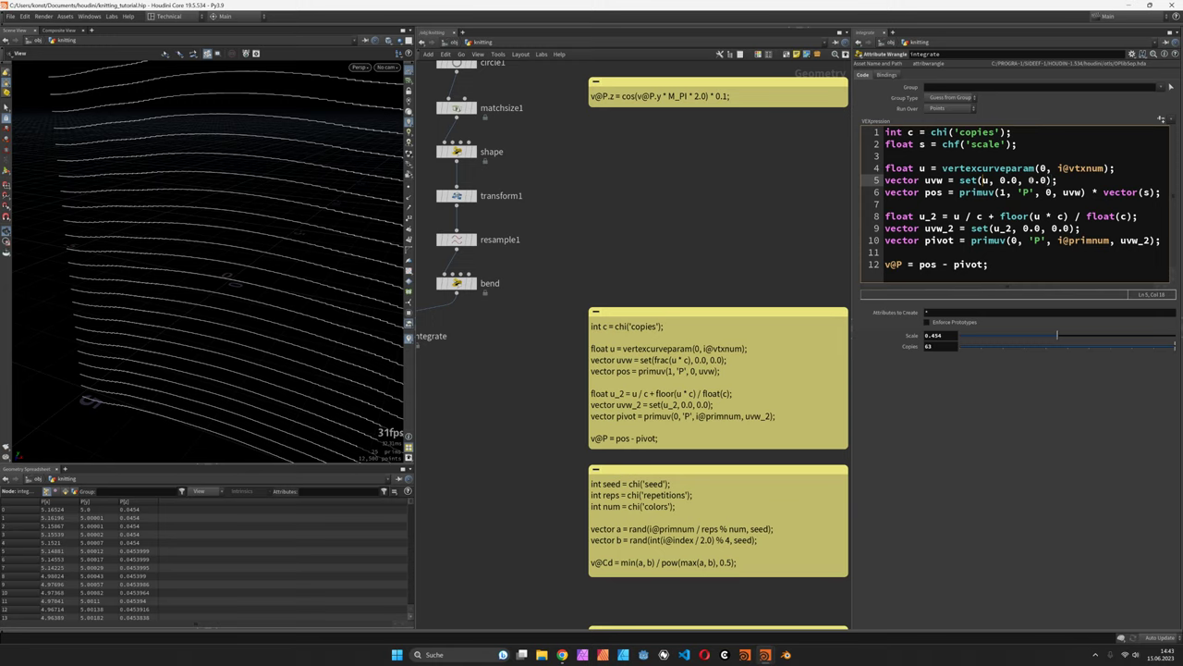
text(frac()
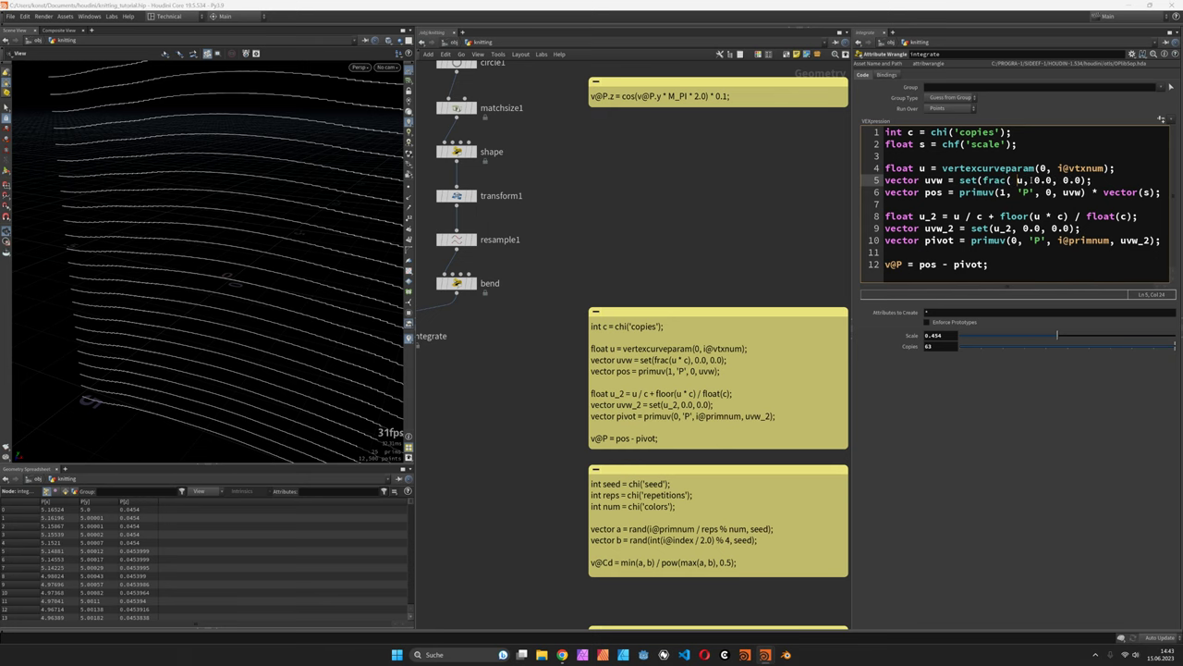
key(BackSpace)
key(Right)
text(* c)
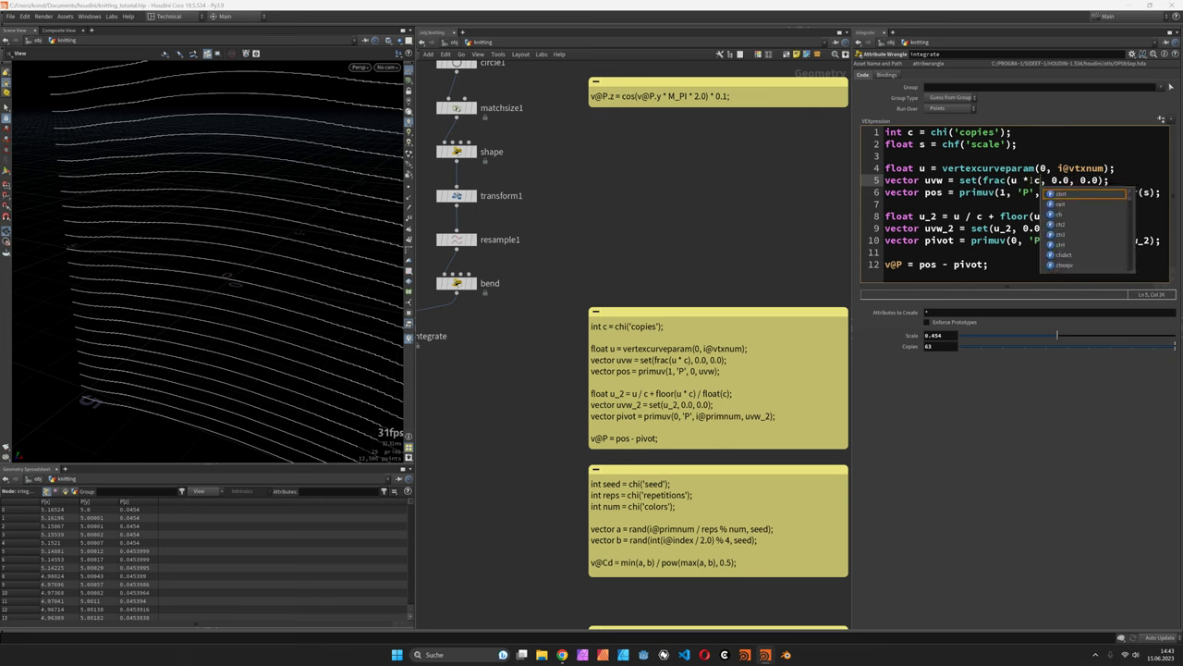
text())
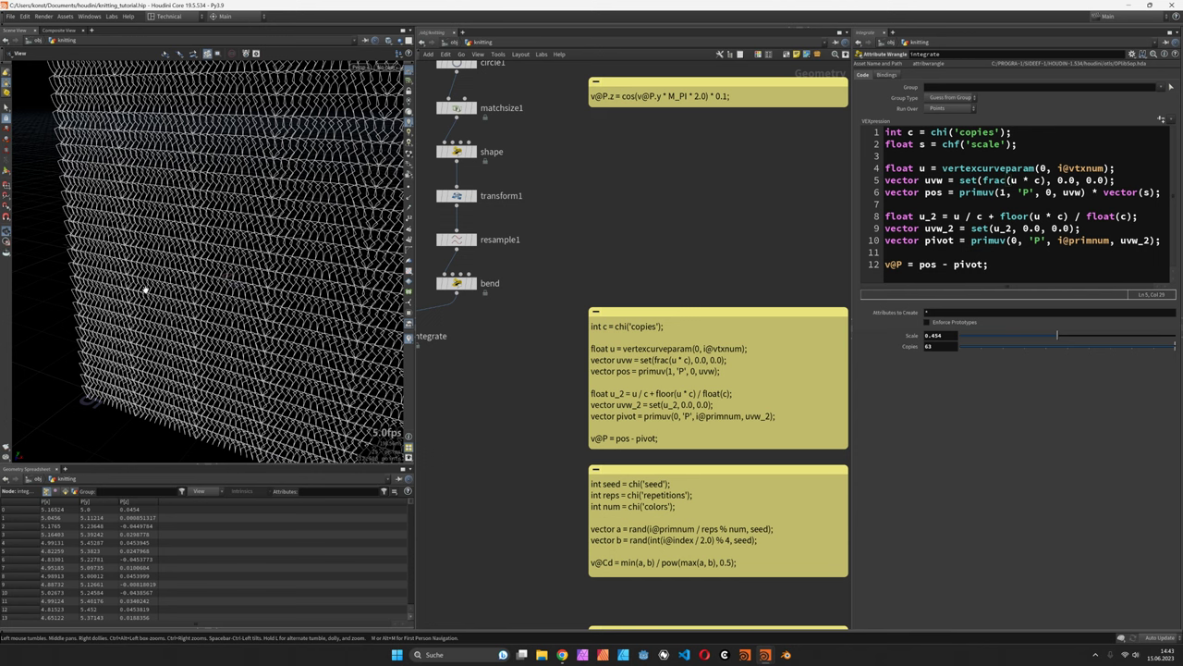
Step: Set the integrate wrangle's copies to 25 and its scale to about 0.53 so neighbouring loop rows interlock
drag(1023, 341, 1038, 330)
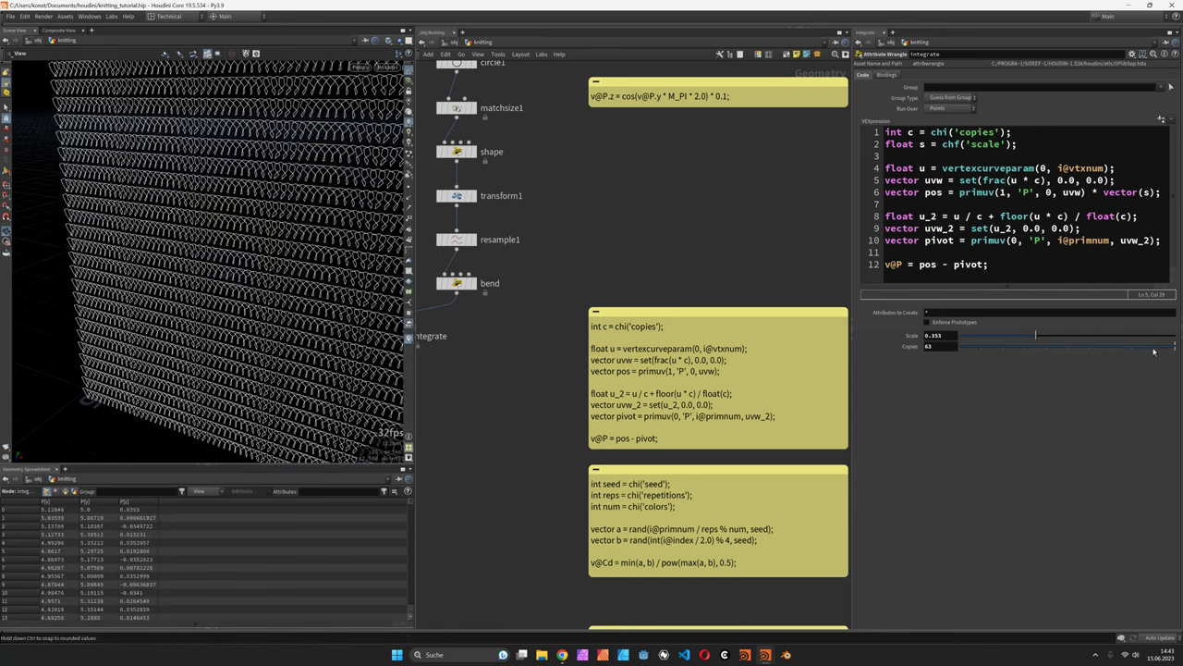
double_click(941, 346)
text(25)
key(Return)
drag(191, 297, 219, 290)
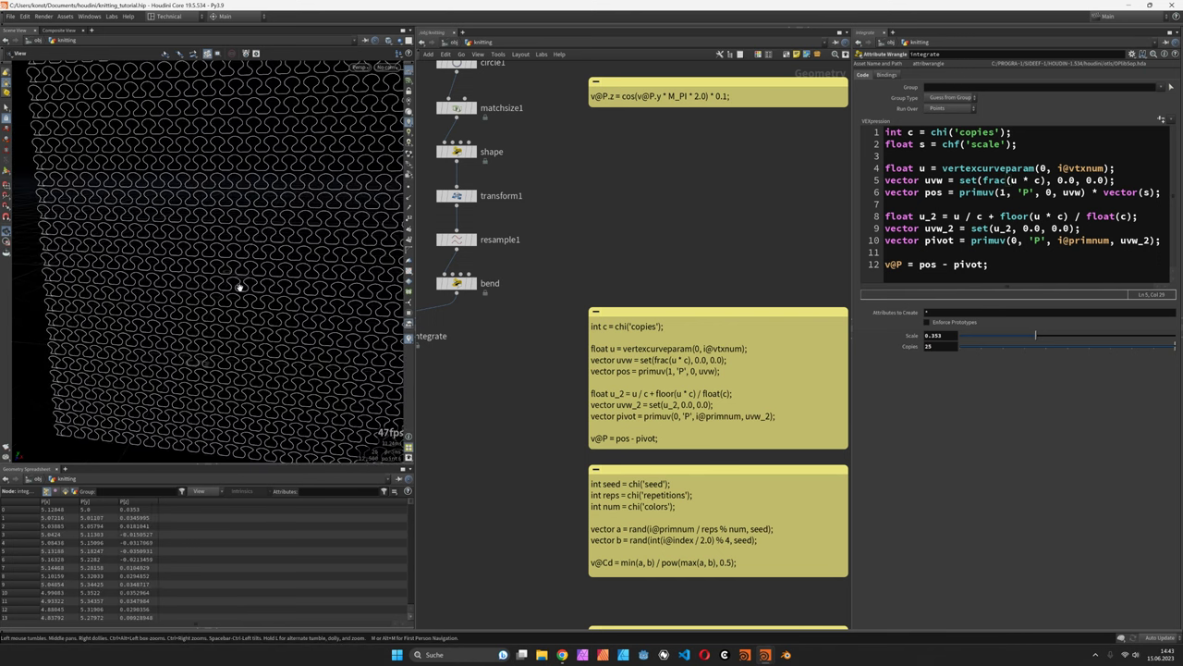
drag(1034, 342, 1074, 334)
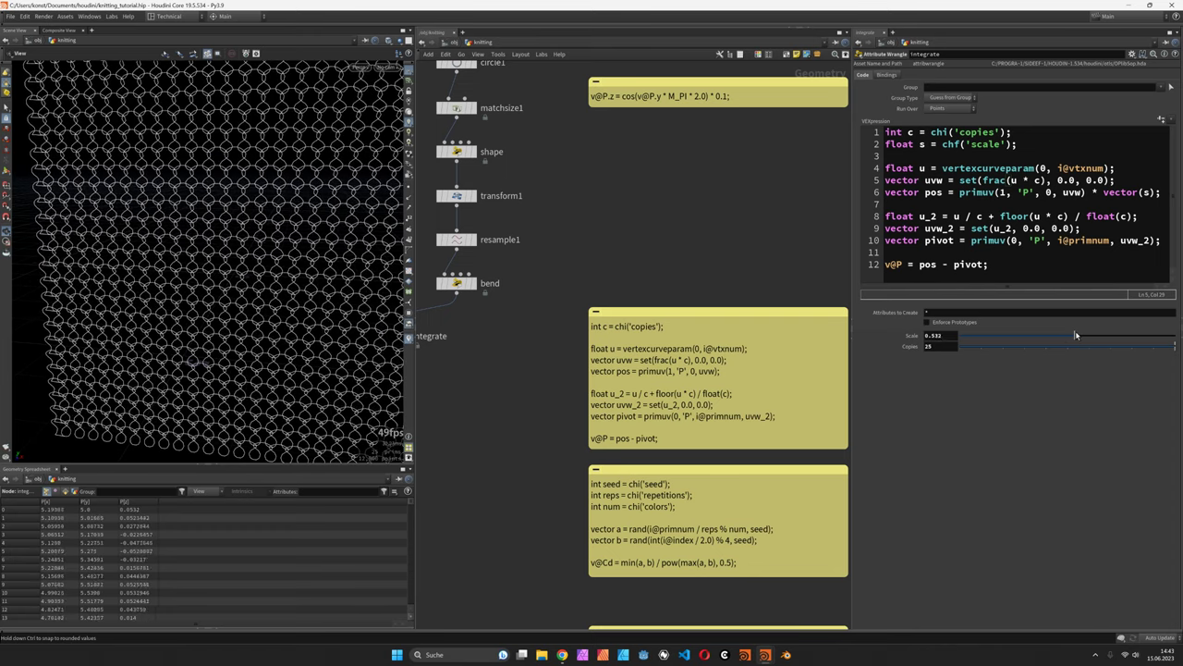
Step: Narrow the source loop by setting circle1's first radius value to 0.7
scroll(793, 367, down, 5)
scroll(527, 180, up, 8)
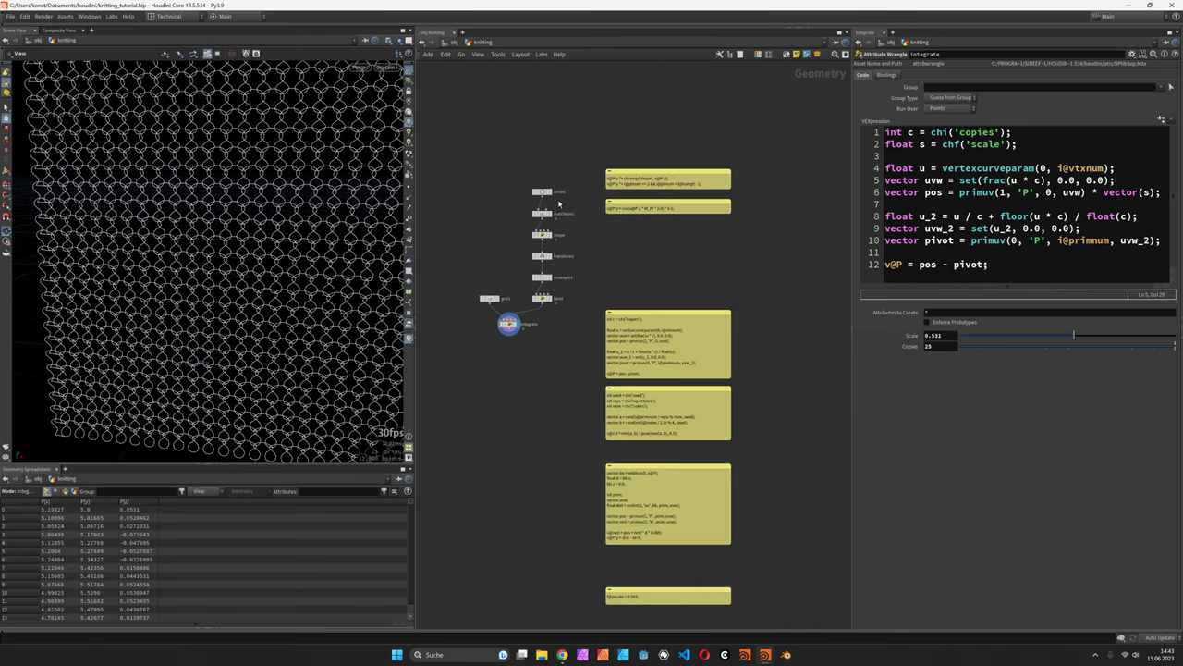
click(526, 182)
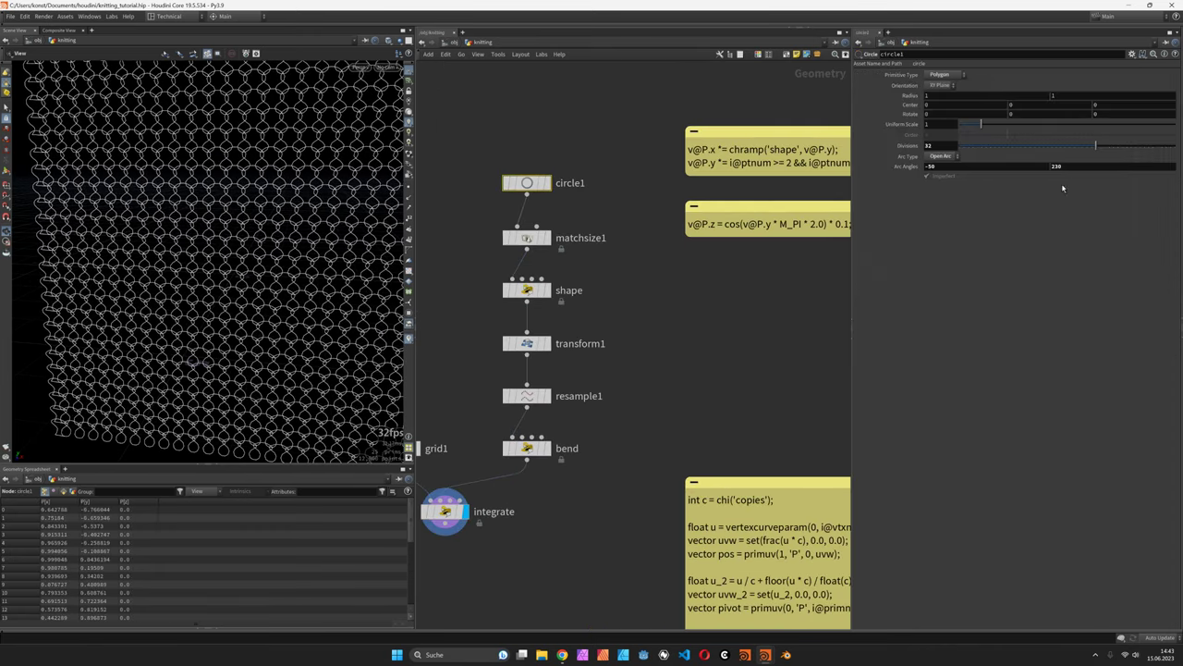
click(947, 97)
text(0.6)
key(Return)
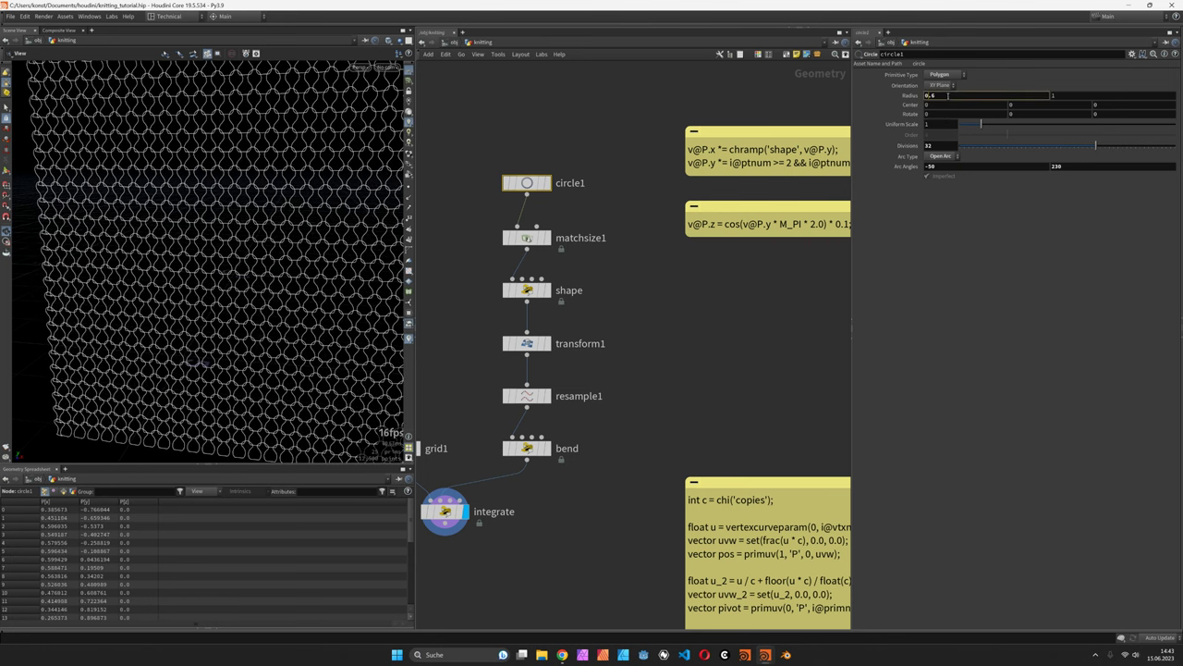
scroll(947, 96, up, 1)
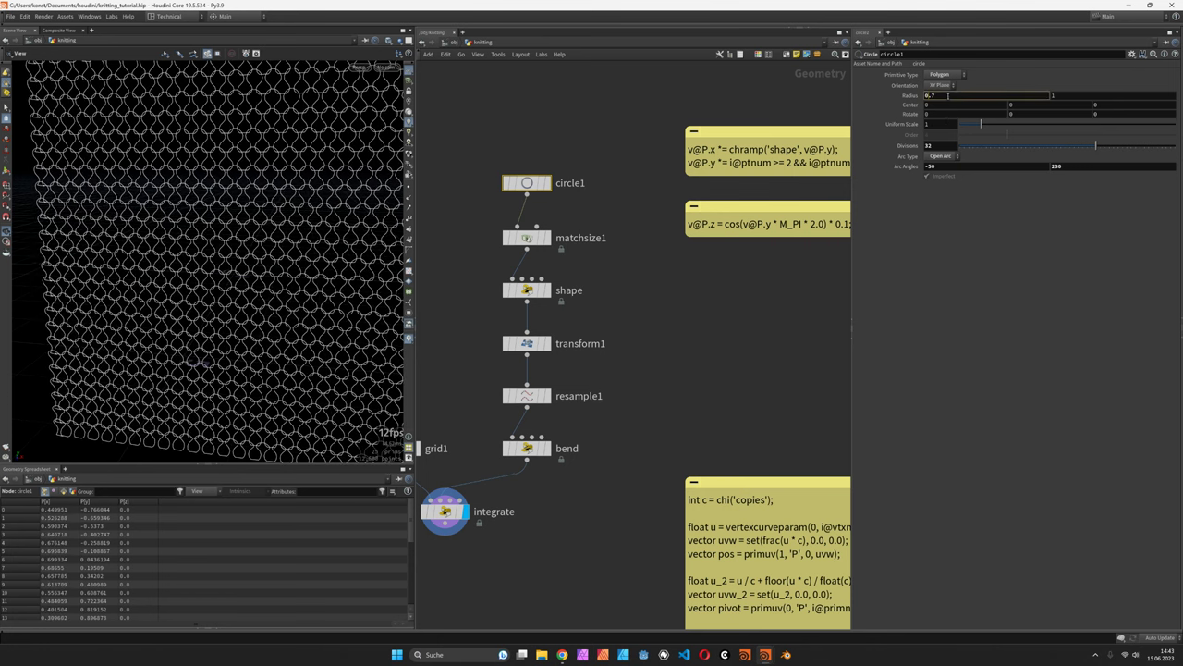
Step: Set grid1's columns to 1000 to smooth the knit curves
drag(269, 246, 309, 217)
right_drag(289, 215, 139, 253)
middle_drag(461, 448, 526, 422)
click(469, 426)
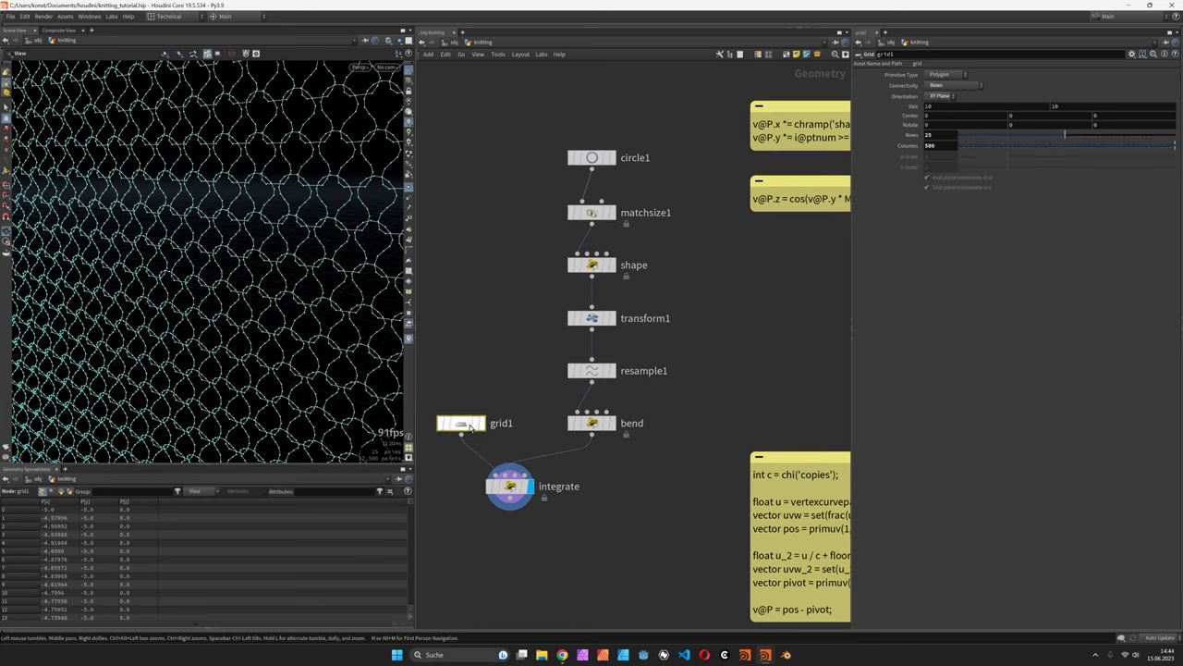
double_click(940, 145)
text(1000)
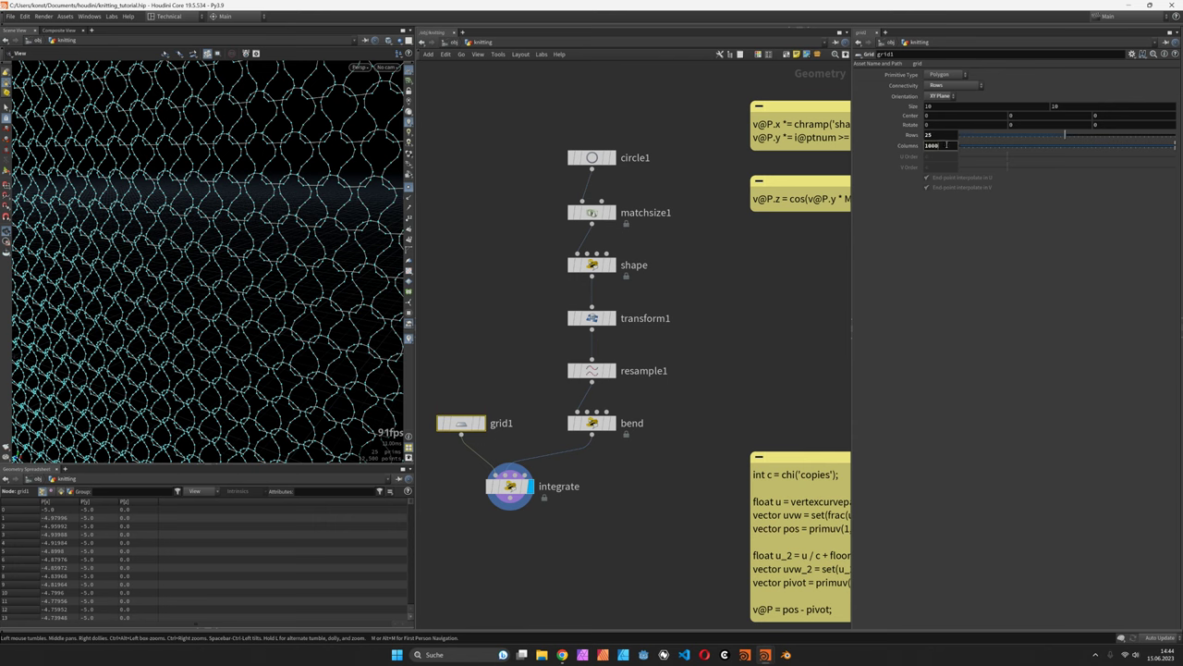
key(Return)
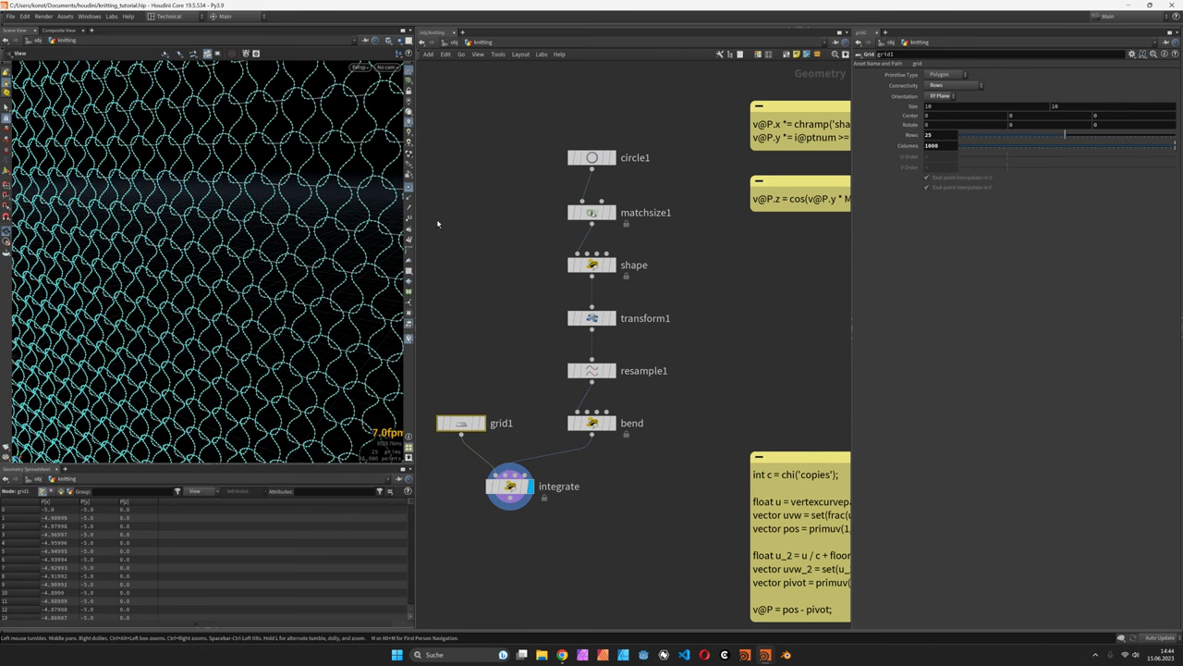
drag(277, 243, 303, 324)
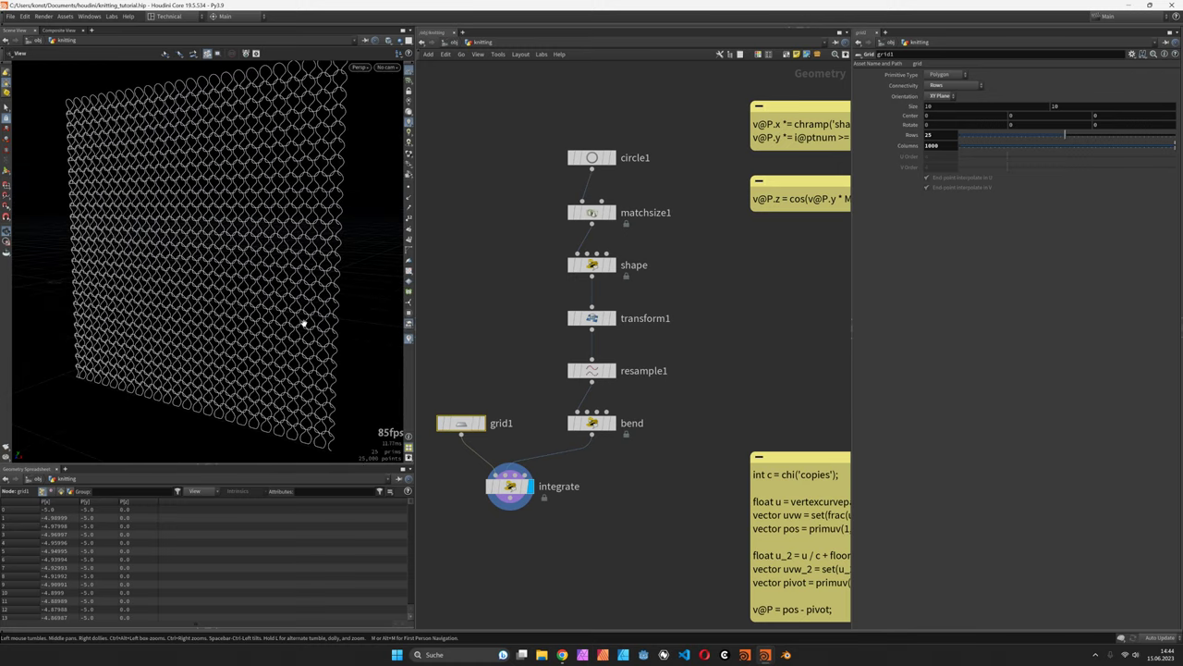
Step: Add the line i@index = floor(u * c); below the v@P line in the integrate wrangle
click(511, 488)
click(1001, 269)
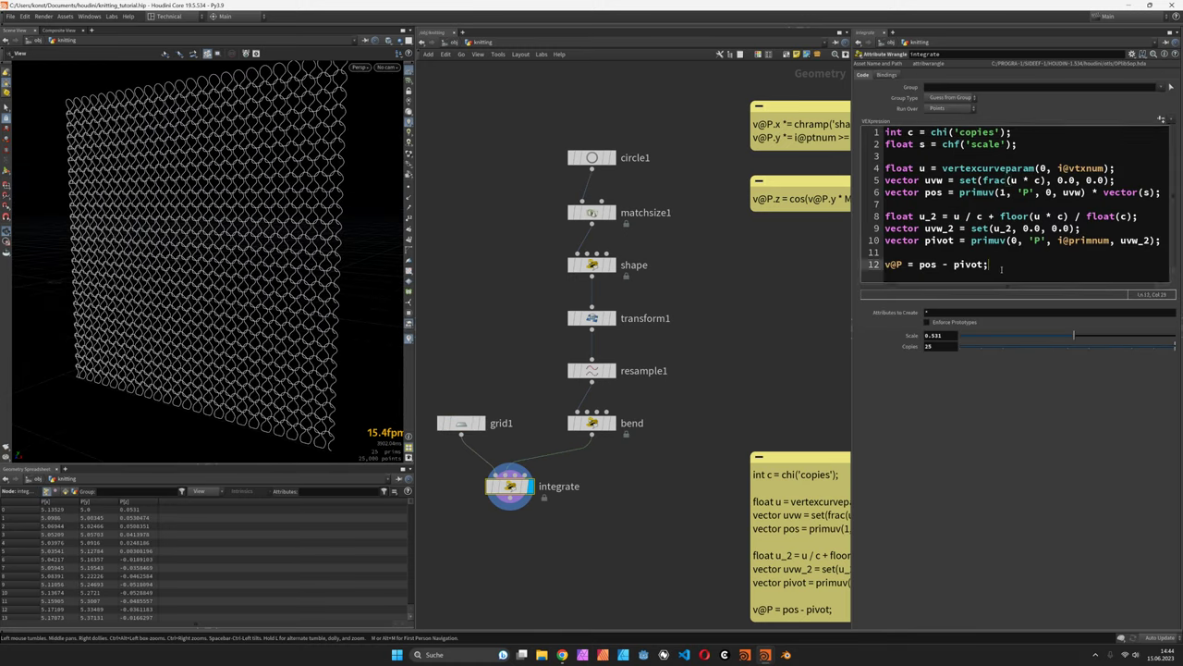
key(Return)
text(i@index)
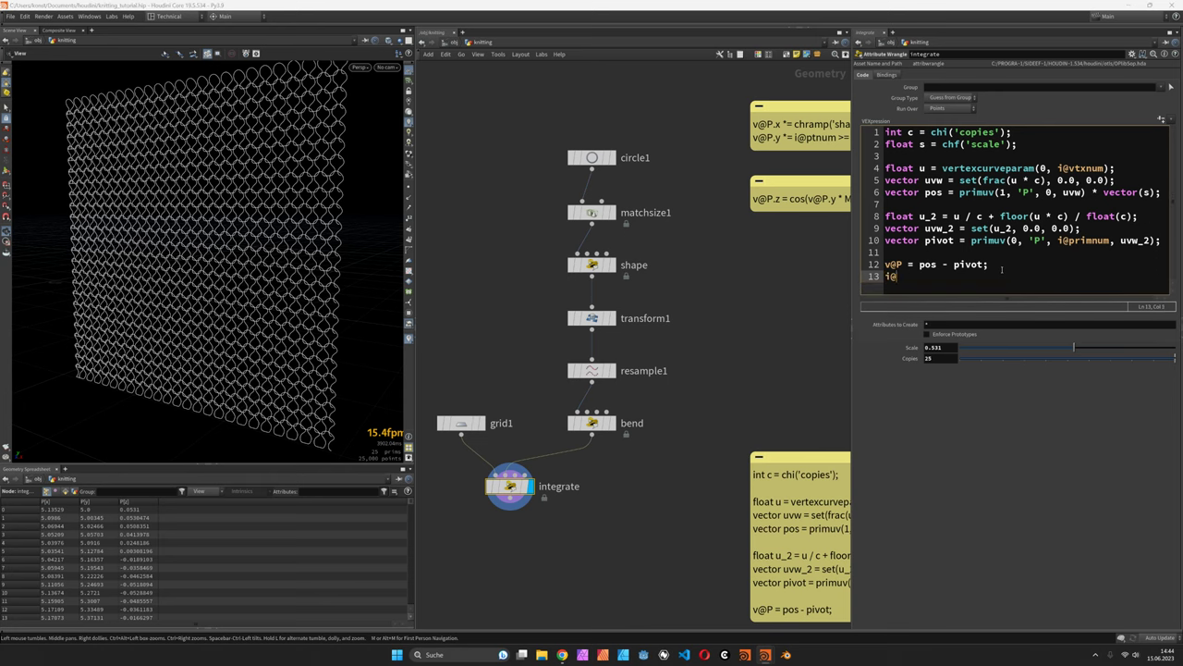
text(= floor(u * c);)
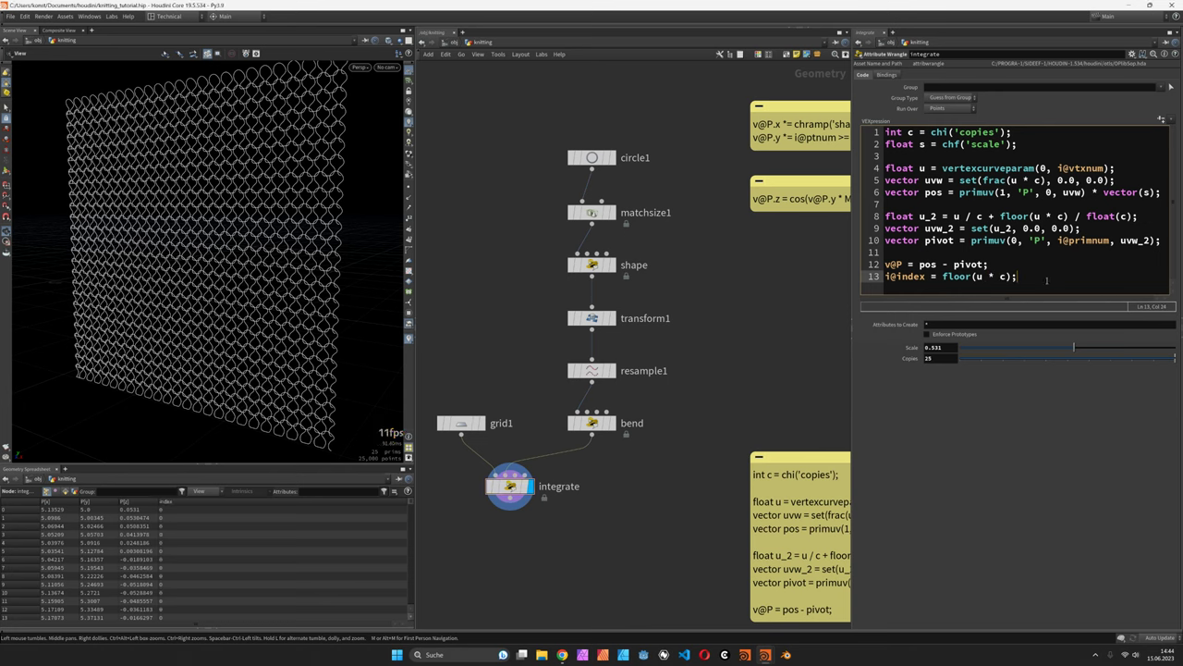
Step: Add the line v@Cd = rand(i@index, 234); below the index line to preview the loop indices as random colors
key(Return)
text(v@Cd =)
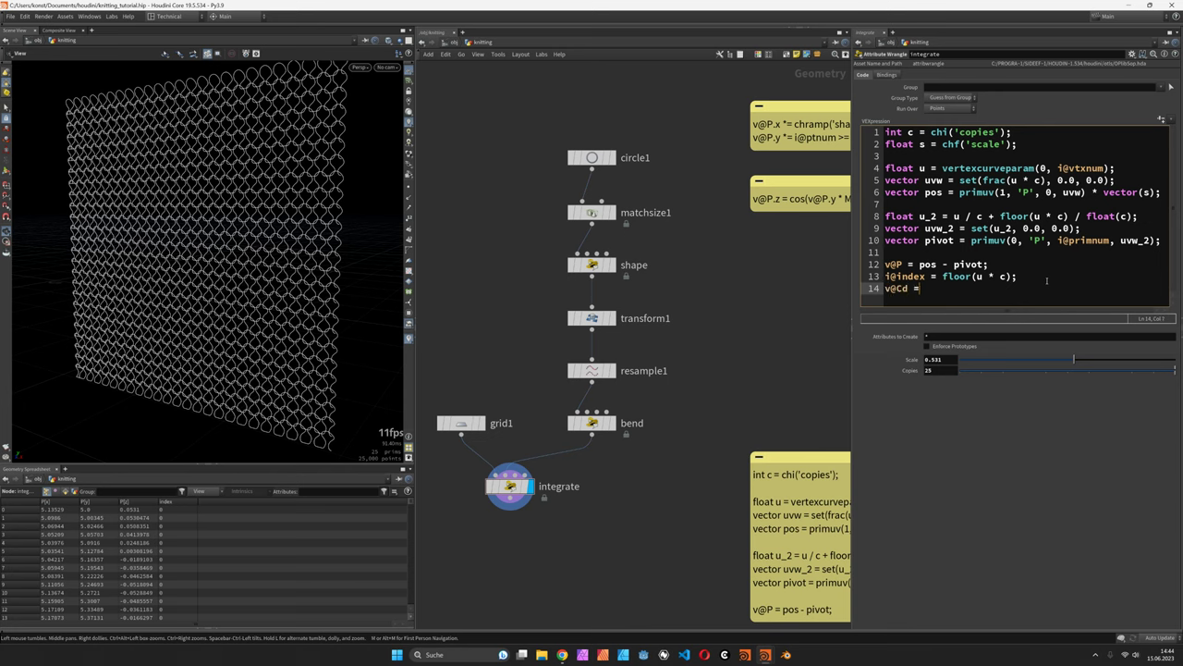
text( rand();)
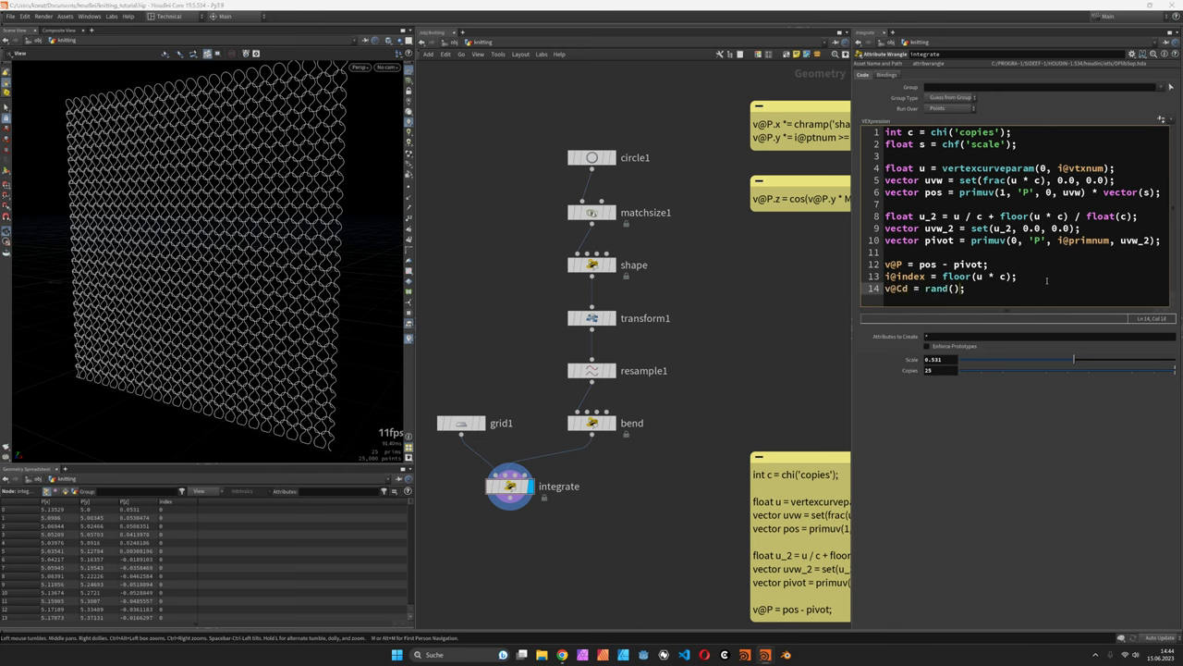
text(i@index)
drag(228, 256, 233, 262)
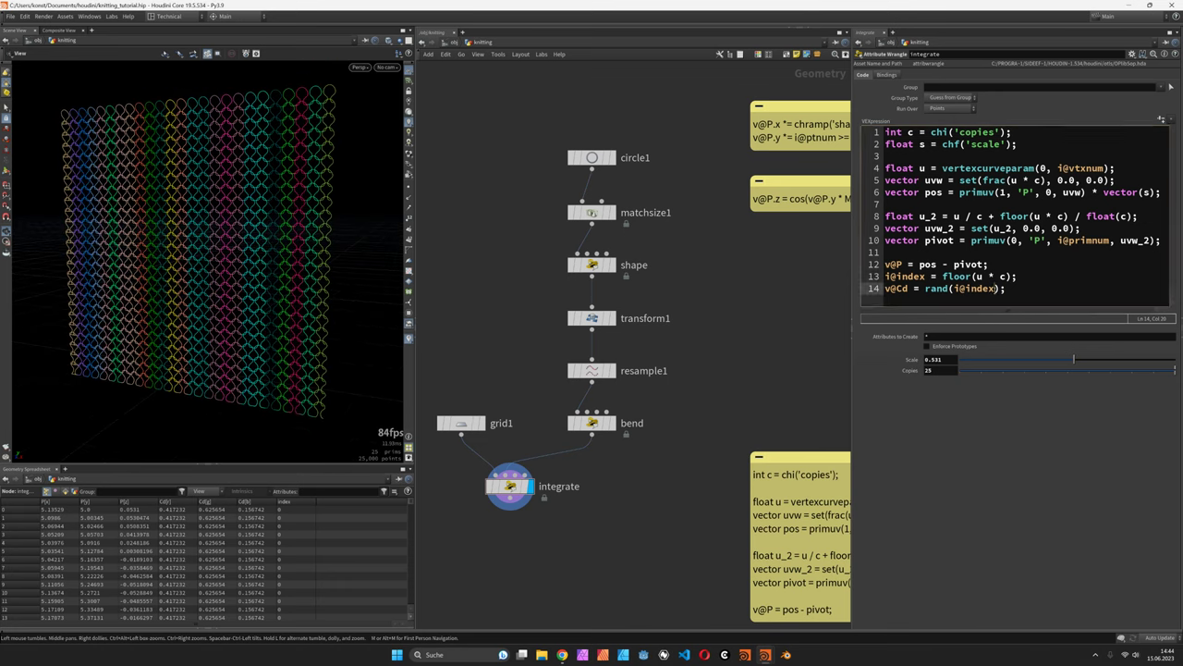
text(, 234)
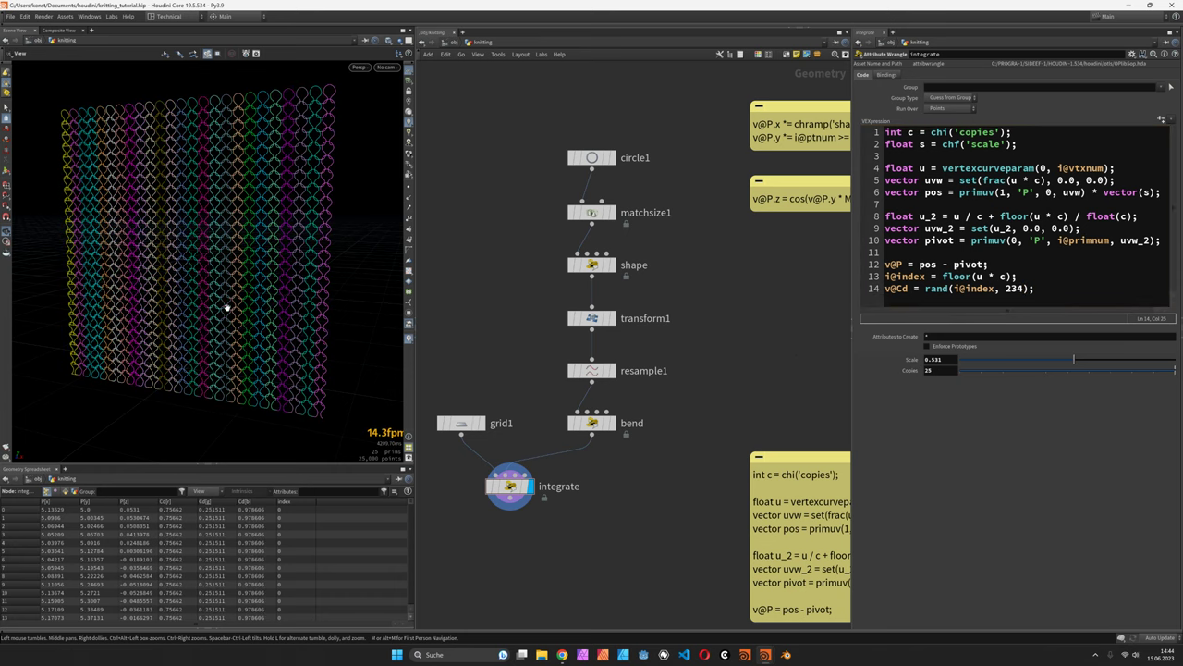
Step: Delete the v@Cd line from the integrate wrangle, keeping the index line
click(1040, 287)
key(shift+Up)
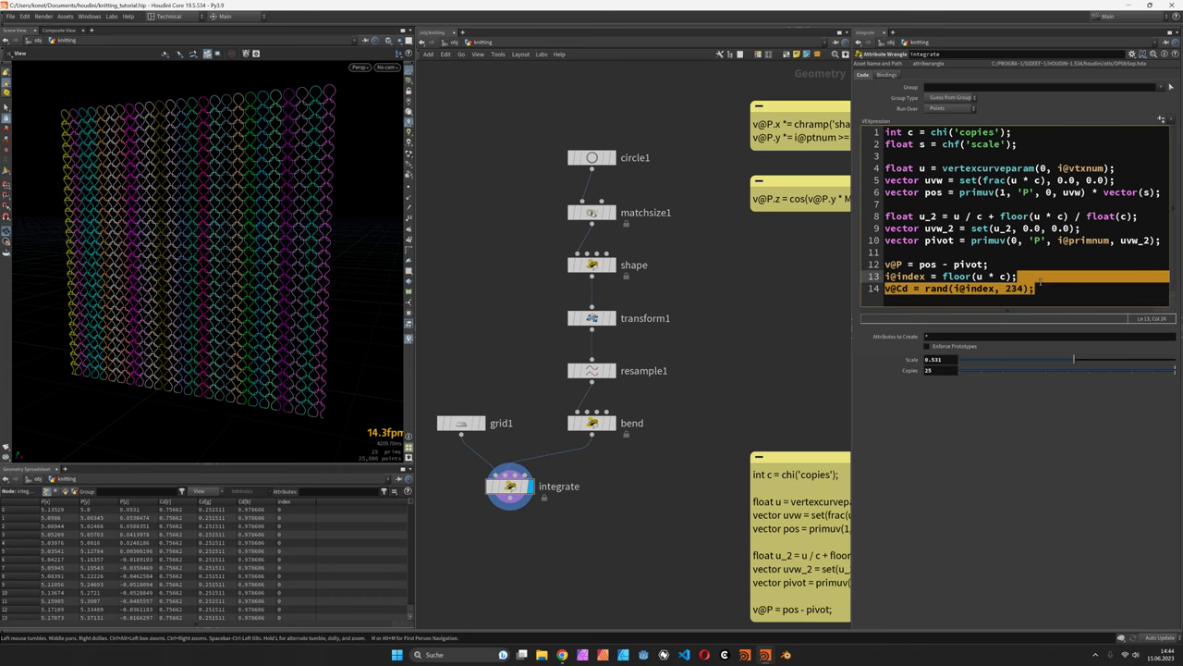
key(BackSpace)
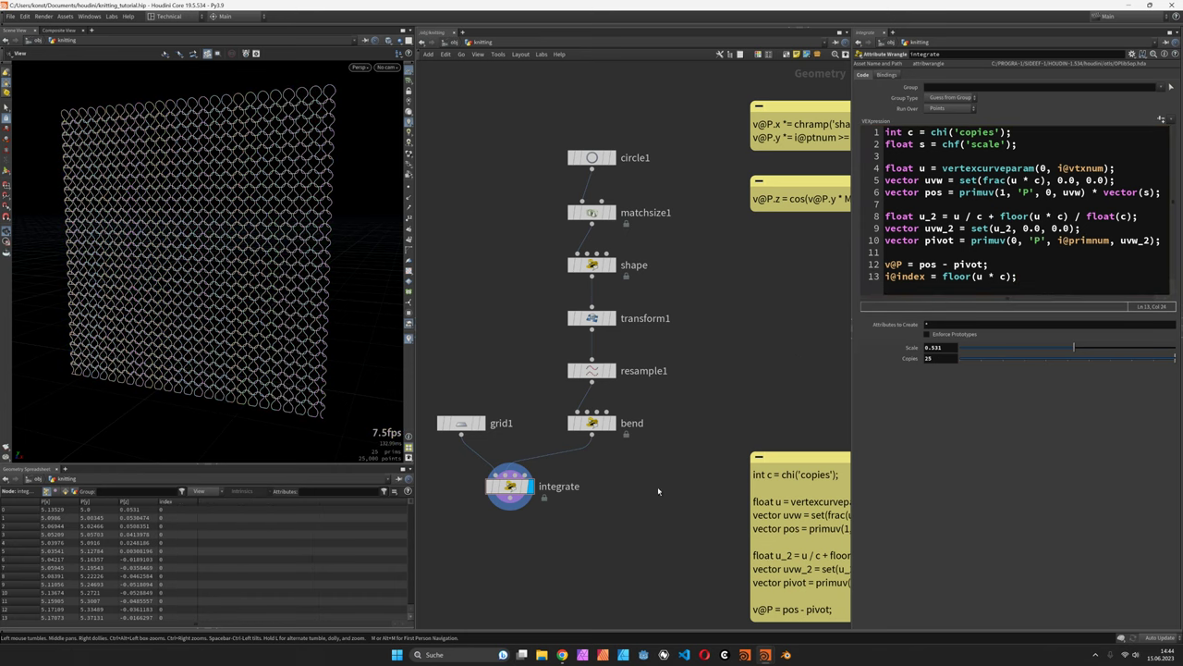
Step: Add an Attribute Wrangle below integrate, connect and display it, and name it color
scroll(587, 465, down, 2)
middle_drag(611, 483, 566, 333)
click(477, 314)
key(Tab)
text(wrangle)
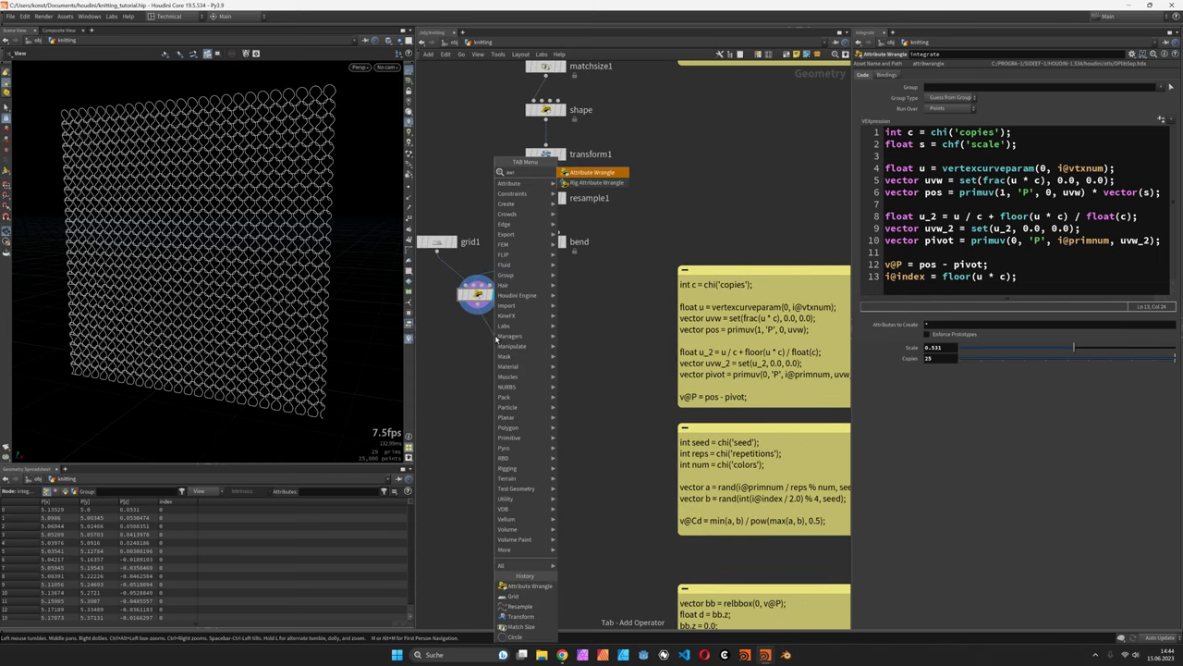
key(Return)
click(479, 339)
double_click(530, 337)
text(color)
key(Return)
middle_drag(535, 335, 511, 311)
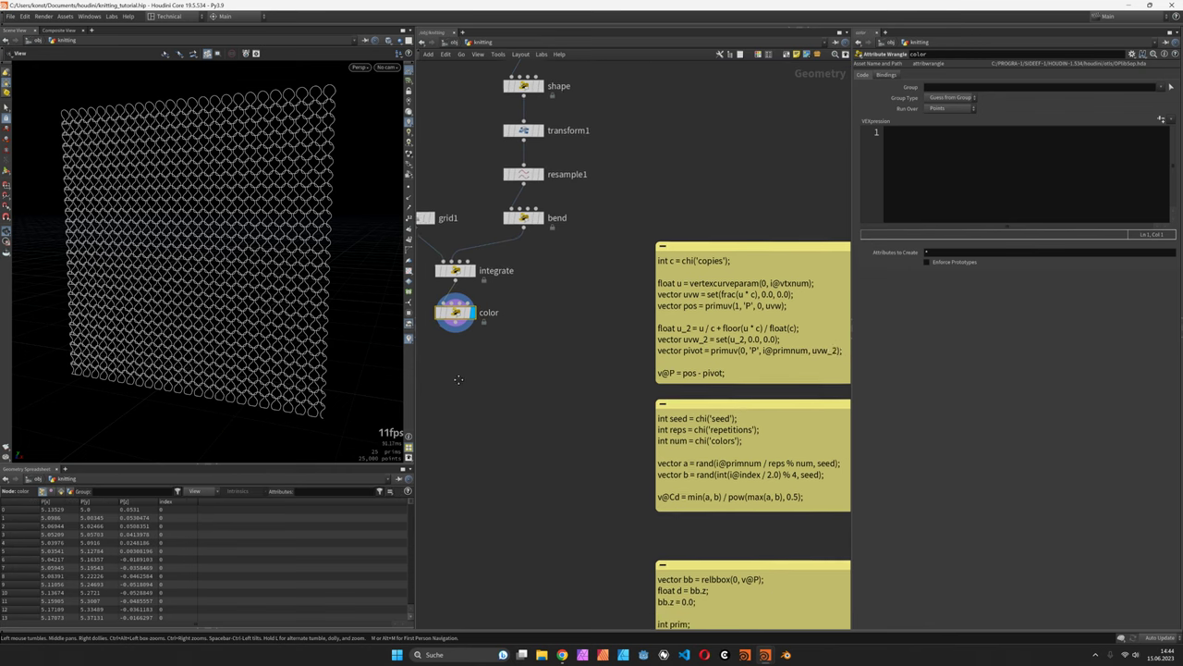
Step: Write the line int seed = chi('seed'); in the color wrangle and select it
click(976, 182)
text(int )
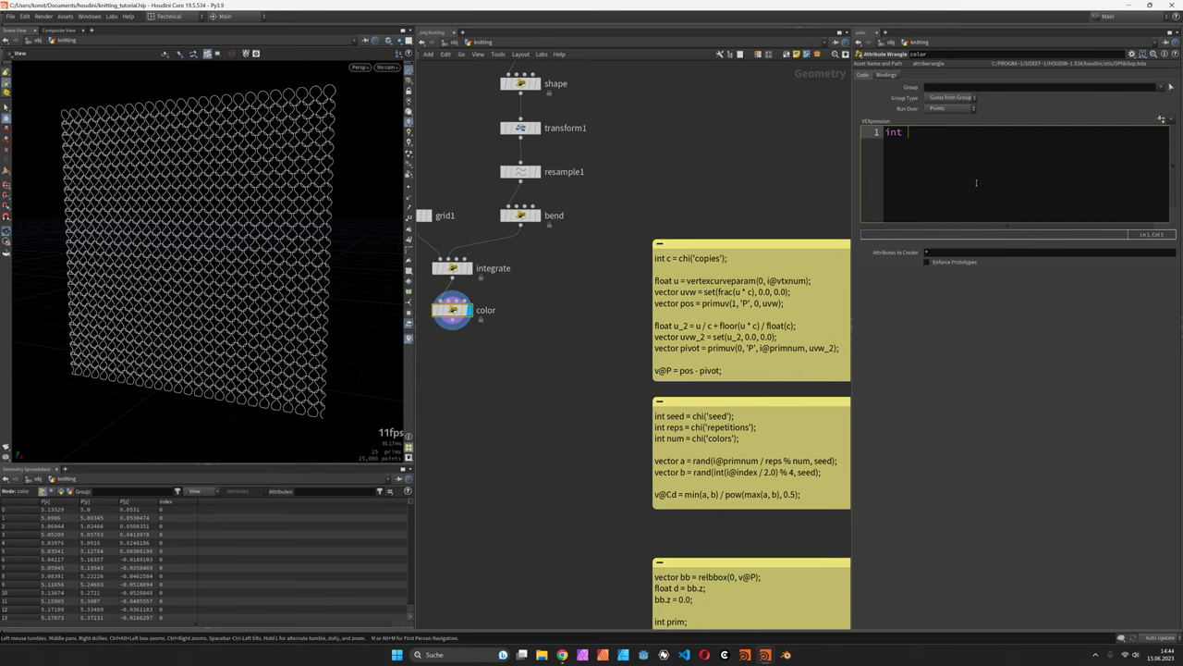
text(seed = c)
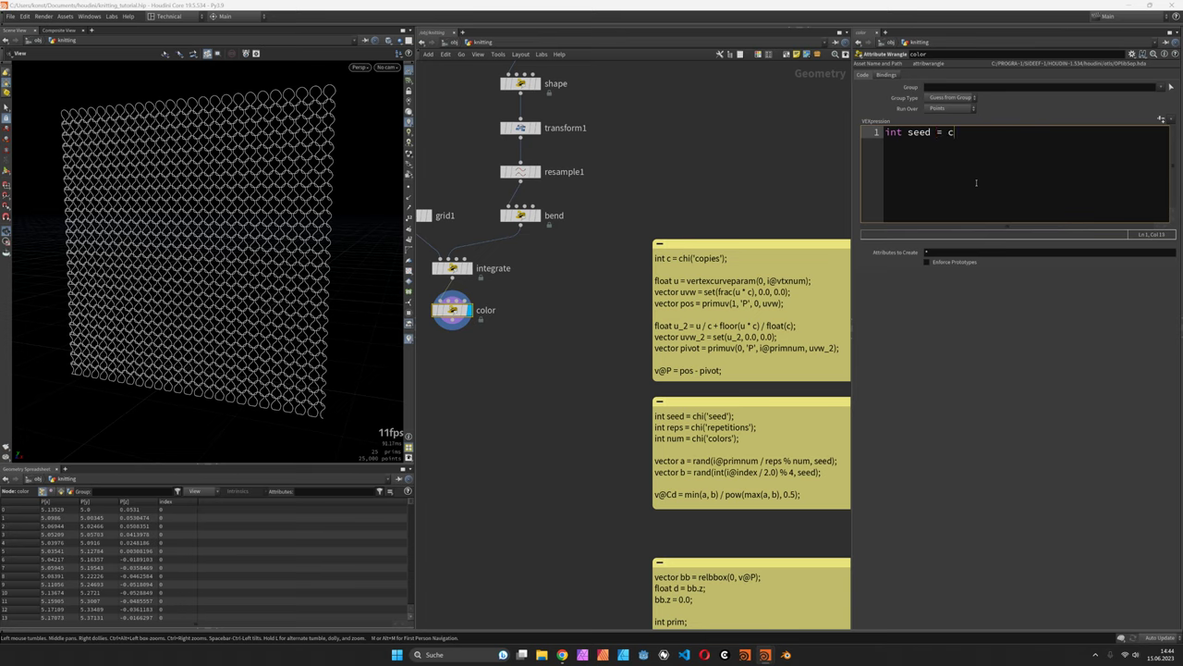
text(hi();'seed)
key(ctrl+a)
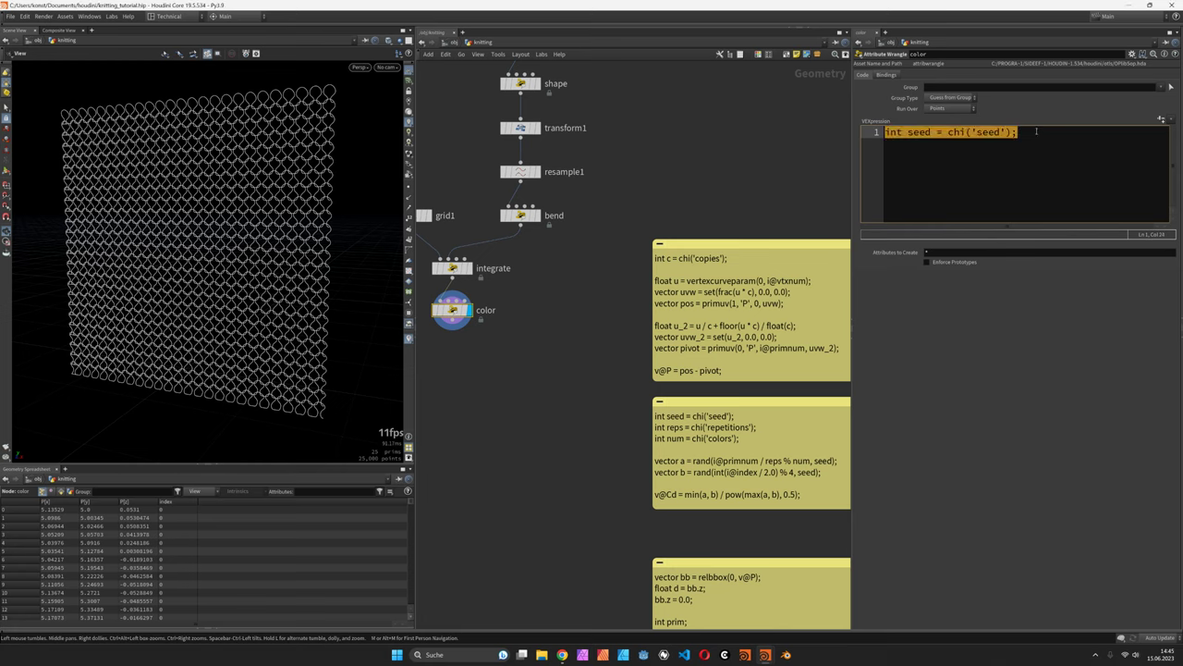
Step: Duplicate the seed line twice in the color wrangle and change the first copy to int reps = chi('repetitions');
key(ctrl+c)
key(End)
key(Return)
key(ctrl+v)
key(Return)
key(ctrl+v)
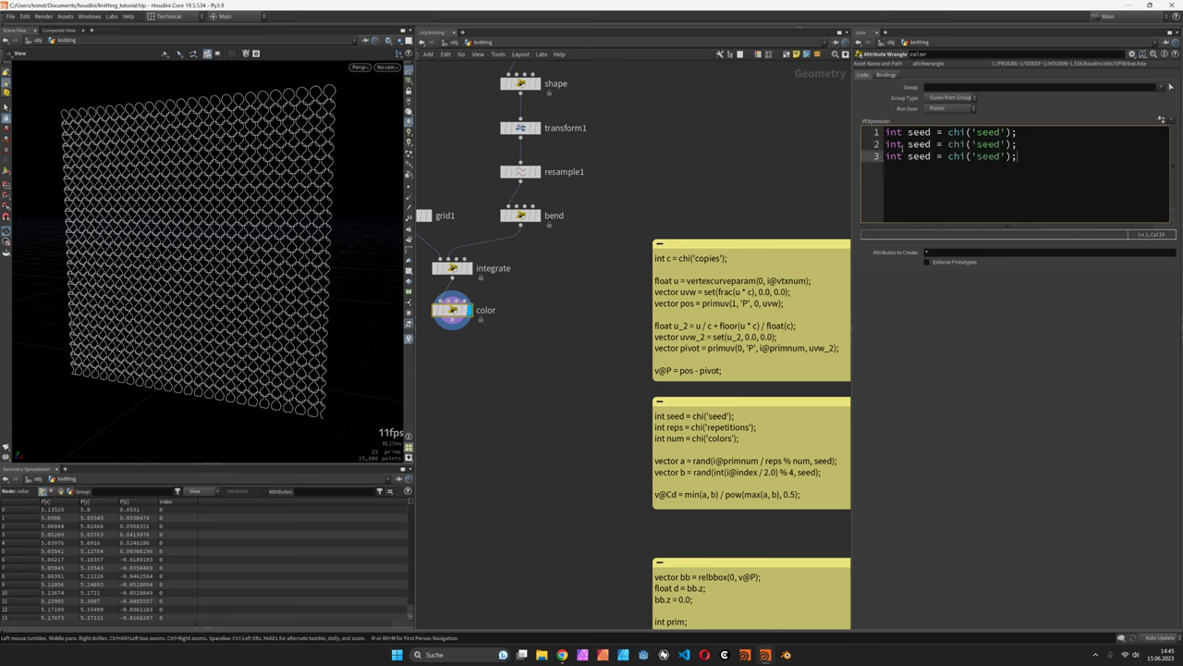
double_click(912, 145)
text(reps)
double_click(987, 144)
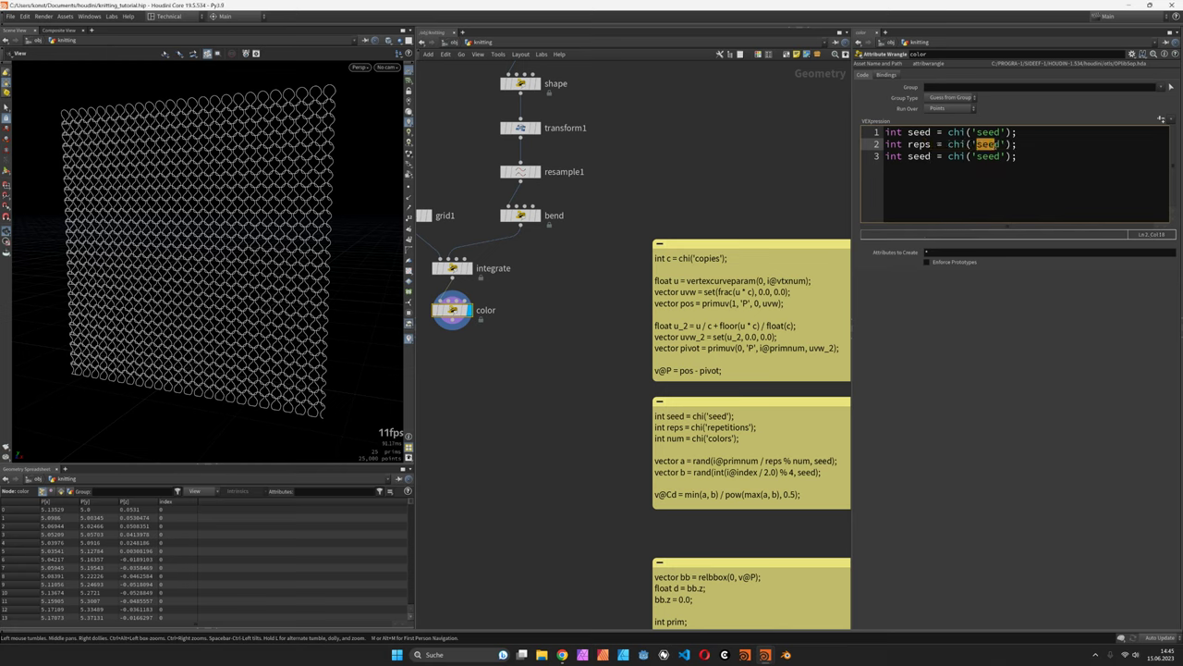
text(repetitions)
Step: Change the third line of the color wrangle to int num = chi('colors');
double_click(924, 156)
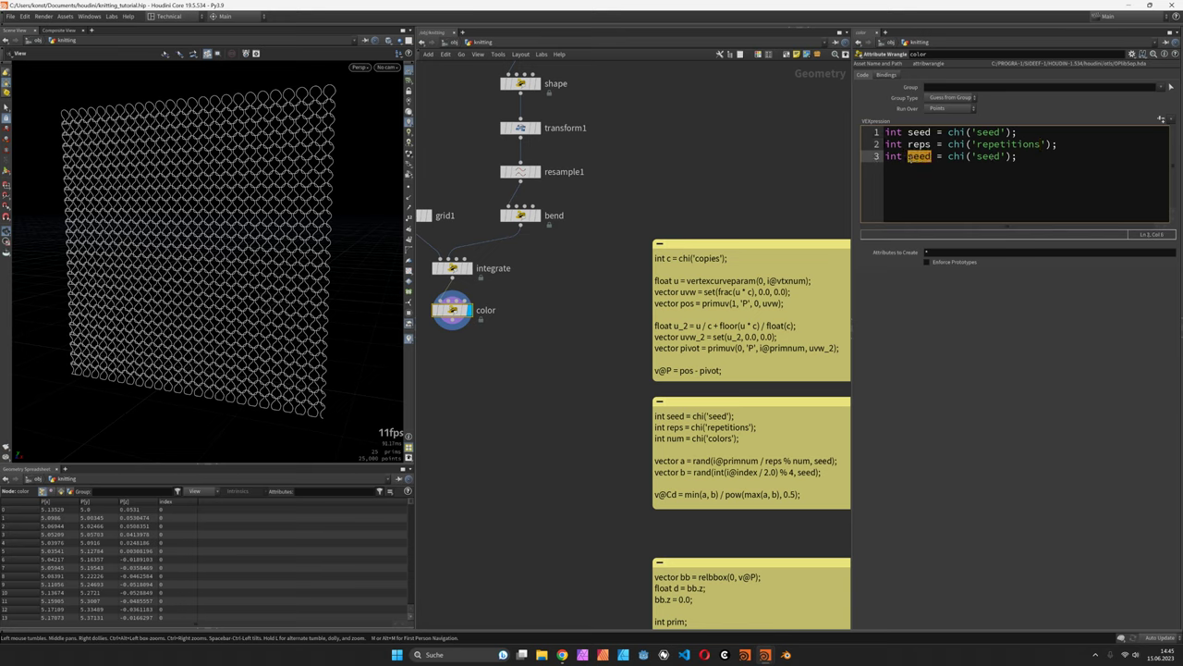
text(num)
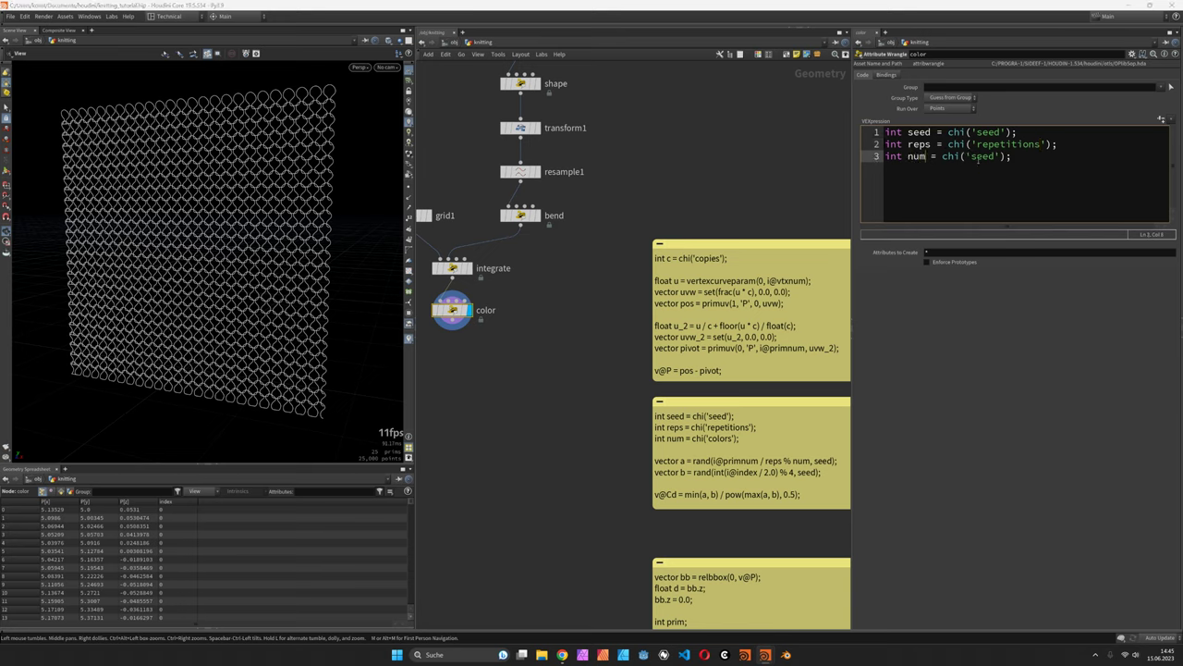
double_click(982, 156)
text(colors)
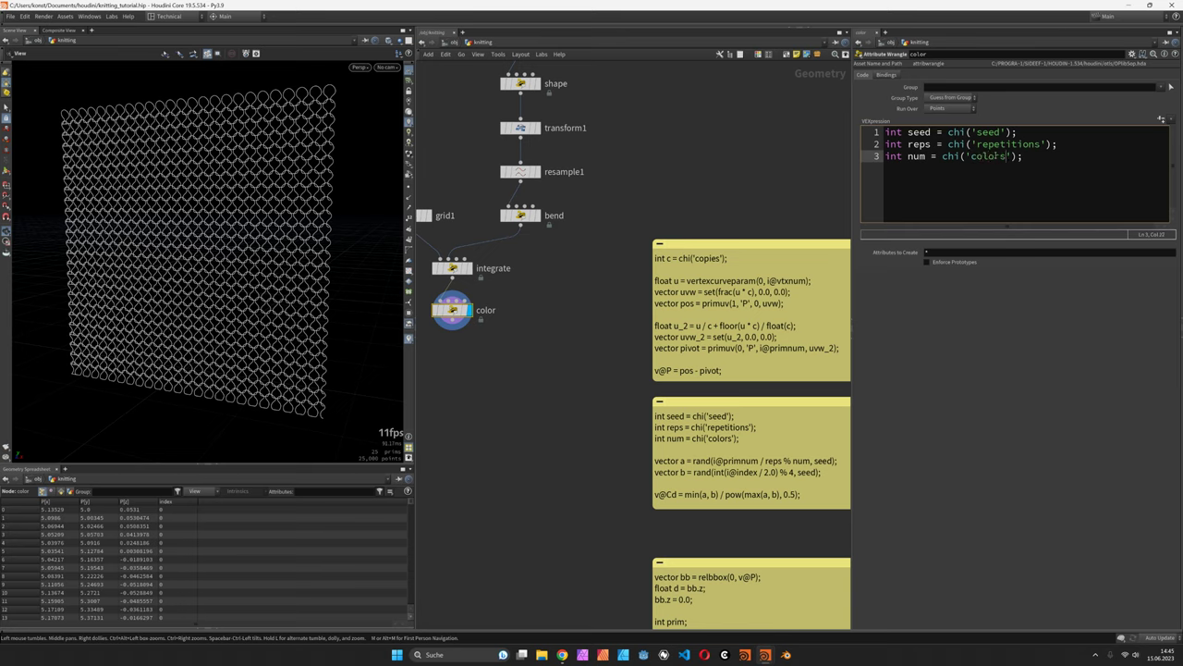
Step: Create the spare parameters for the color wrangle's chi calls and set Seed to 5, Repetitions to 7 and Colors to 7
click(1162, 119)
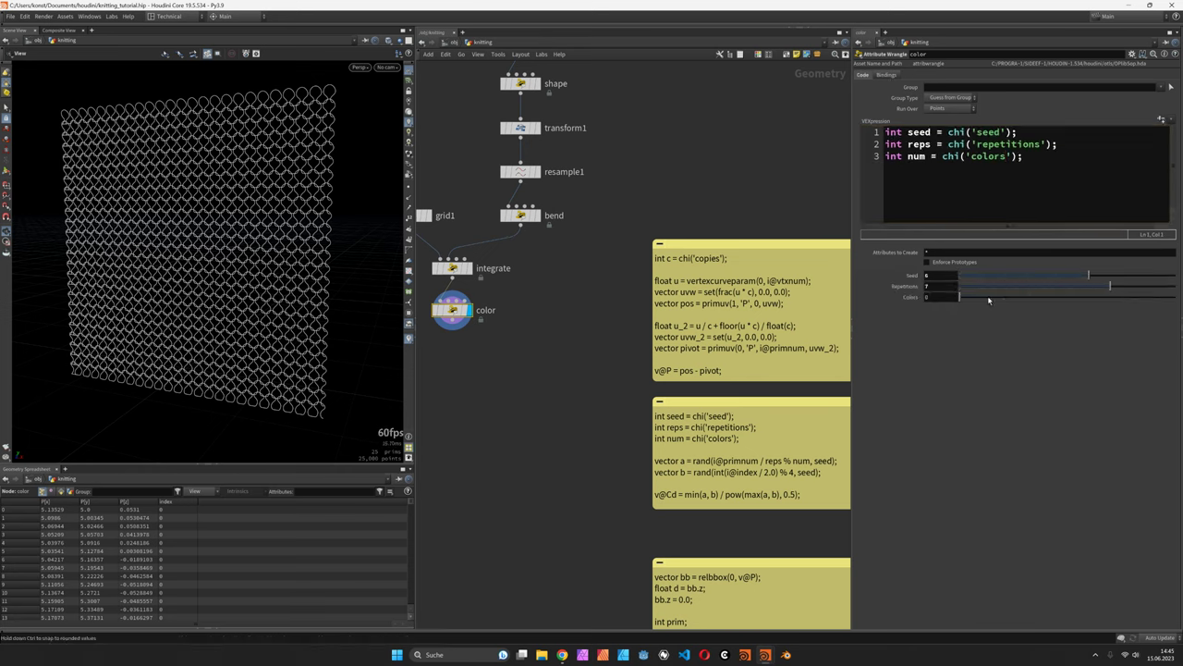
drag(988, 297, 1110, 297)
click(1040, 276)
drag(1036, 278, 1067, 277)
Step: Add the line v@Cd = rand(i@primnum, i@index); below the declarations to preview a random color per loop
click(1099, 174)
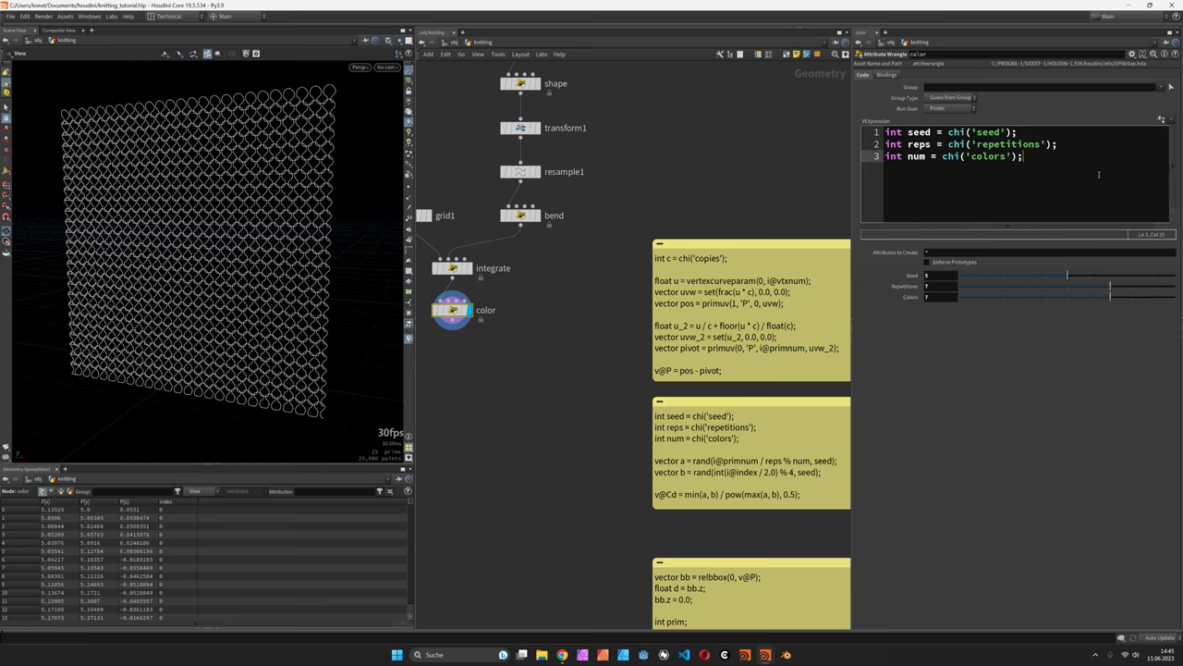
key(Return)
key(Return)
text(v@Cd = )
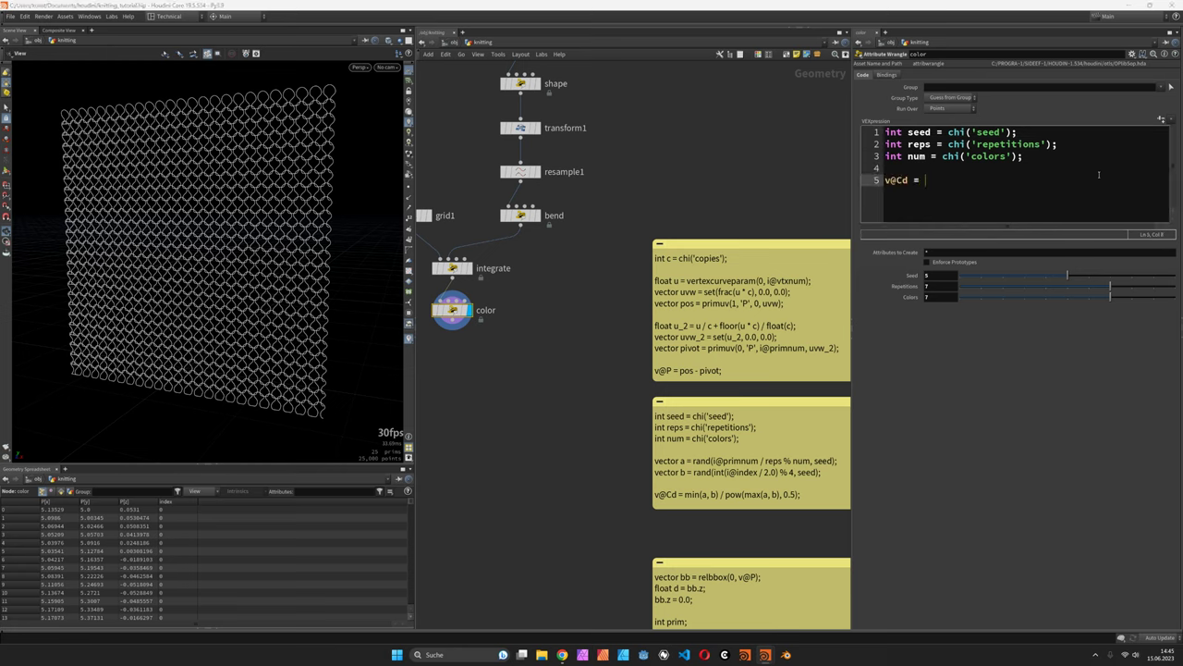
text(ran)
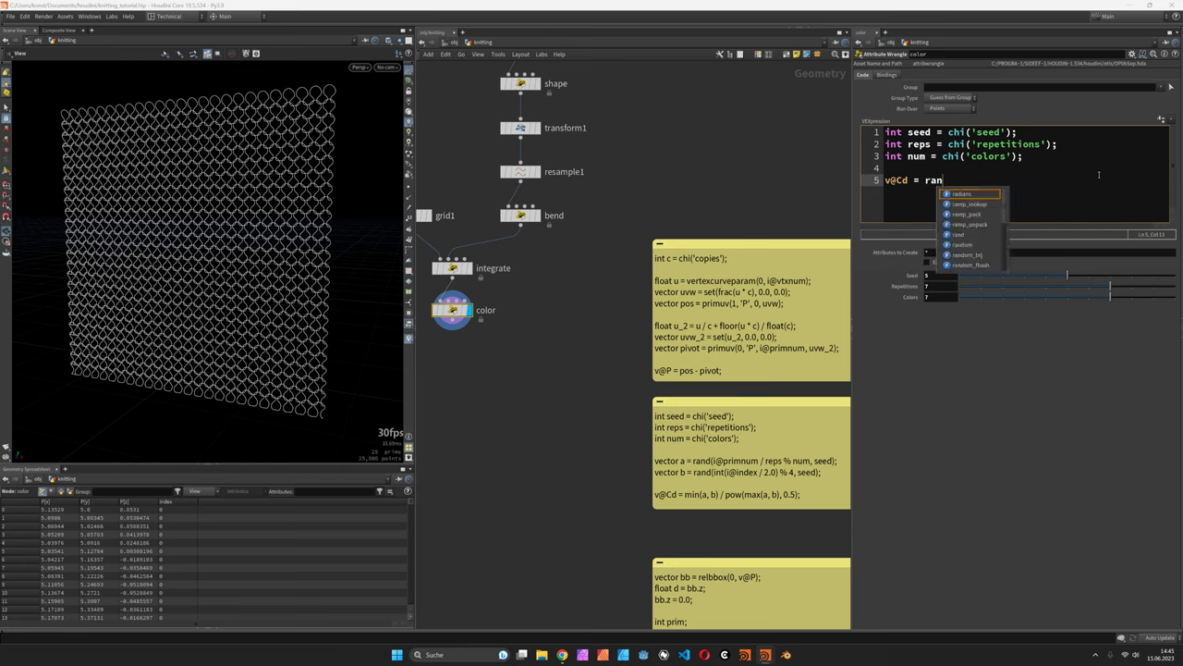
text(d(i)
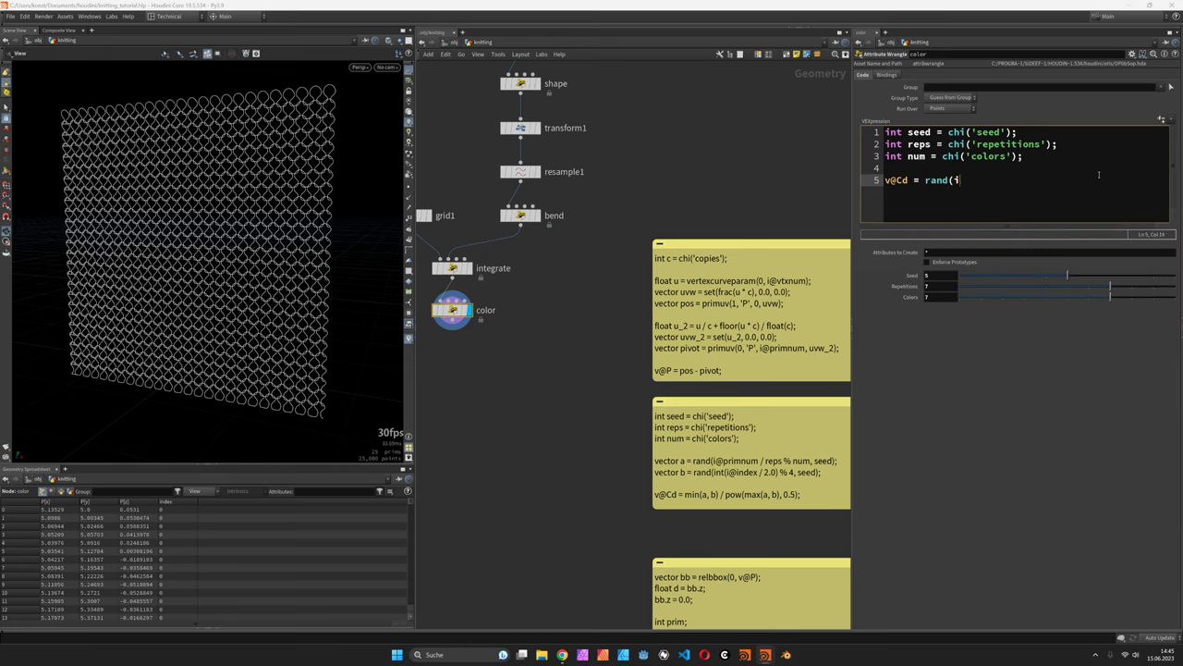
text(@primnum, i@index);)
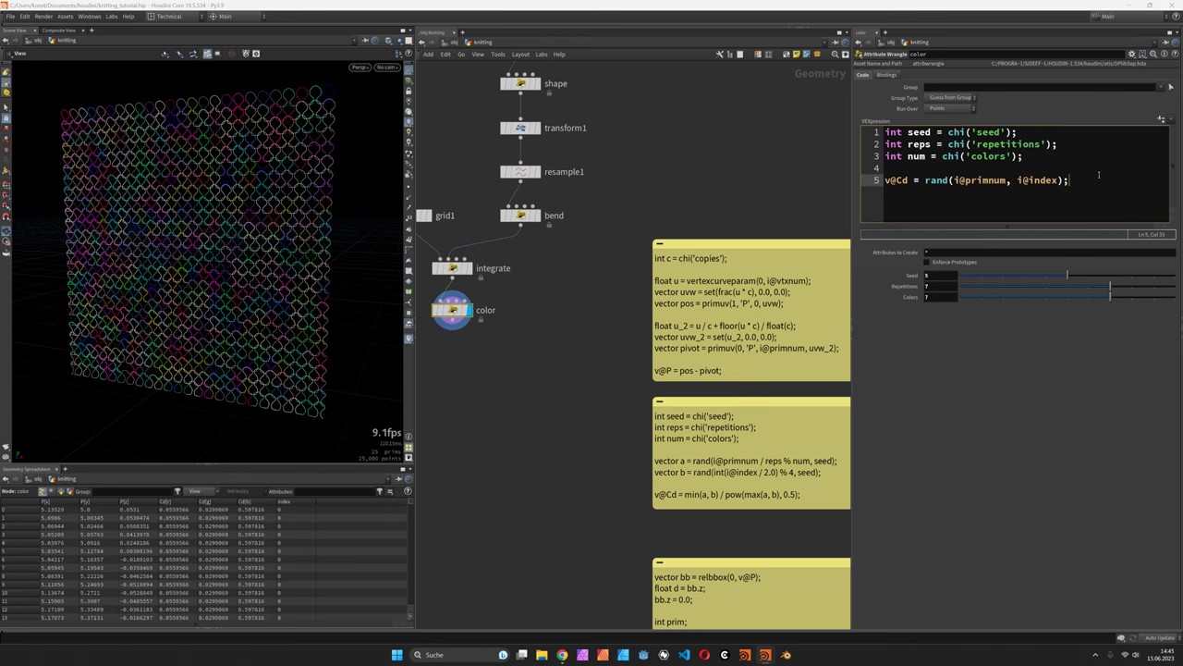
drag(235, 198, 262, 209)
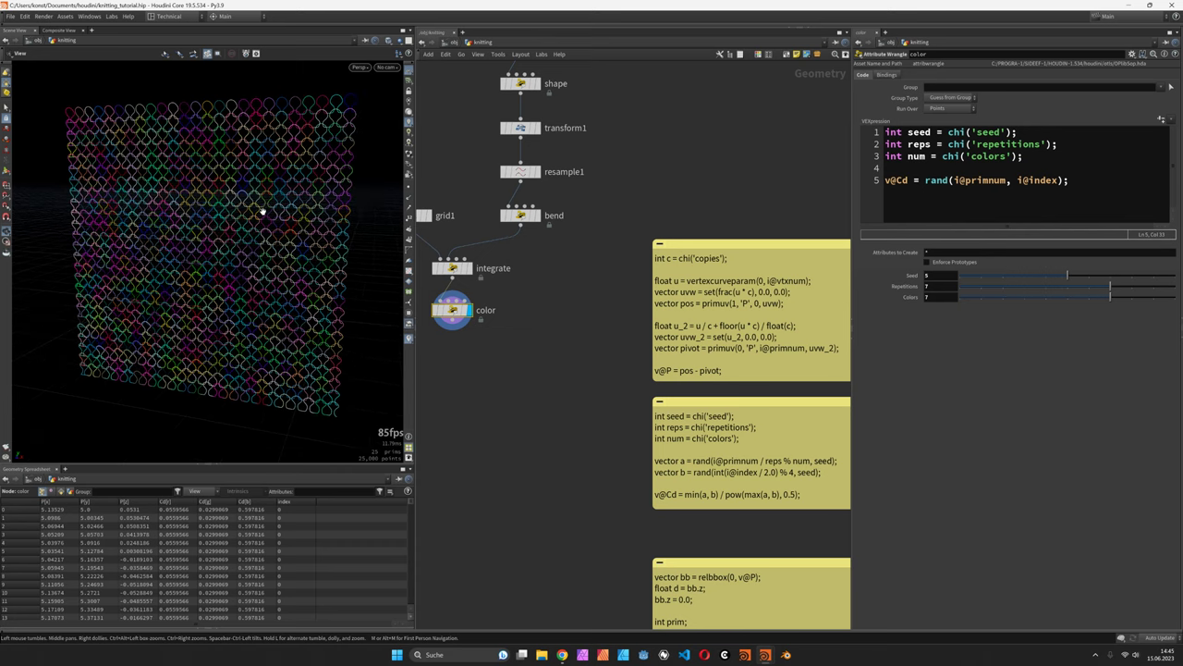
Step: Insert the line vector a = rand(i@primnum / reps % num, seed); above the v@Cd line
click(1044, 167)
key(Return)
key(Return)
key(Up)
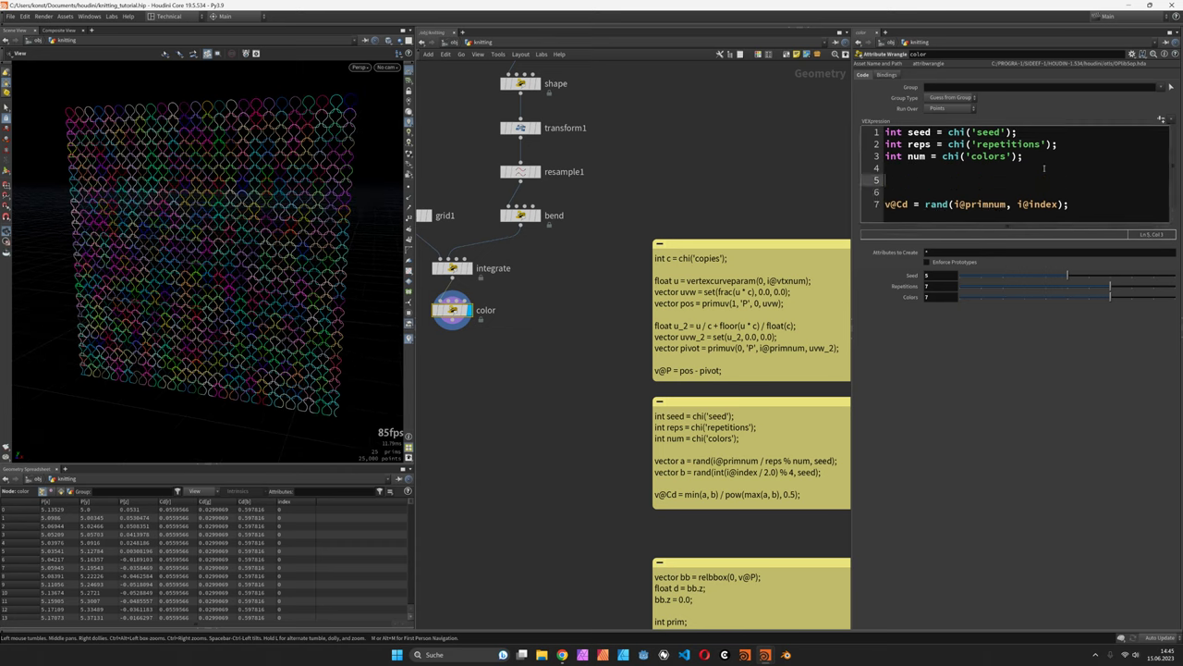
text(vector a =)
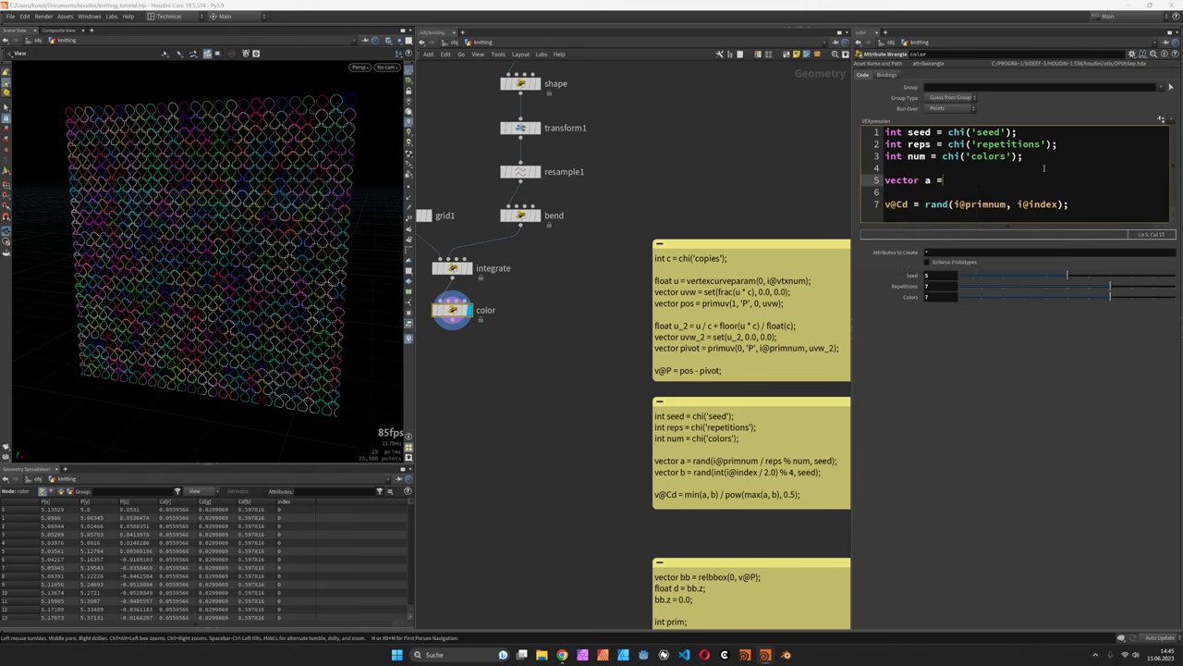
text( ran)
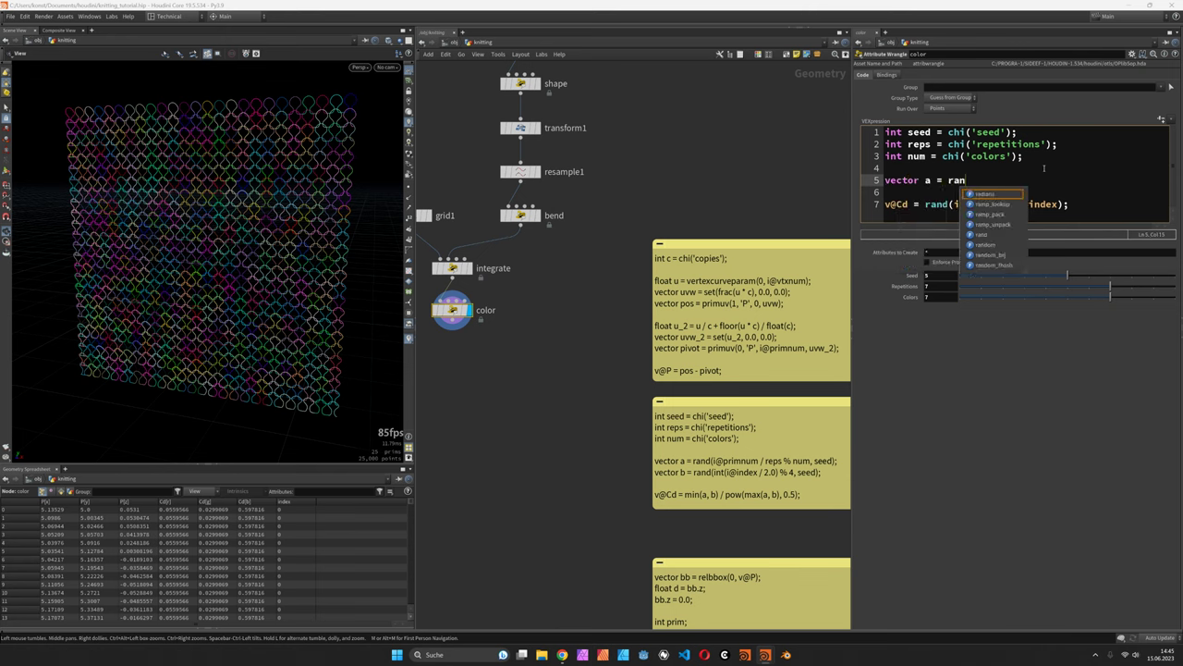
text(d(i@primnum)
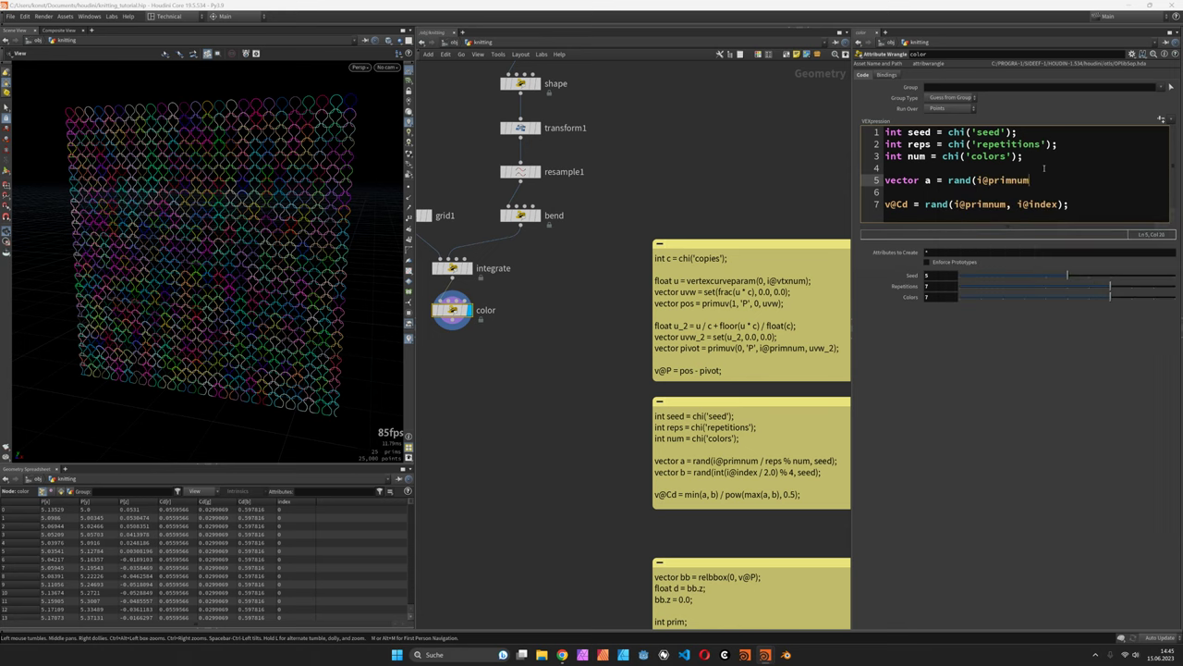
text( / reps % num, seed);)
Step: Add the line vector b = rand(int(i@index / 2.0) % 4, seed); below vector a
key(Return)
text(vector b )
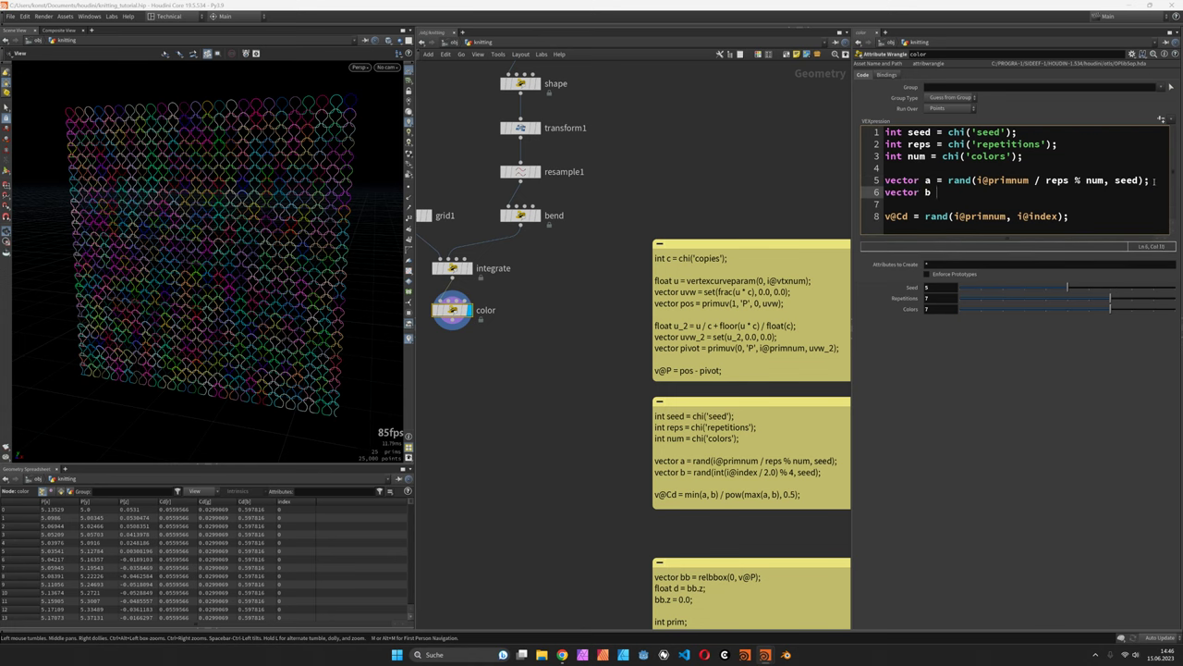
text(= rand)
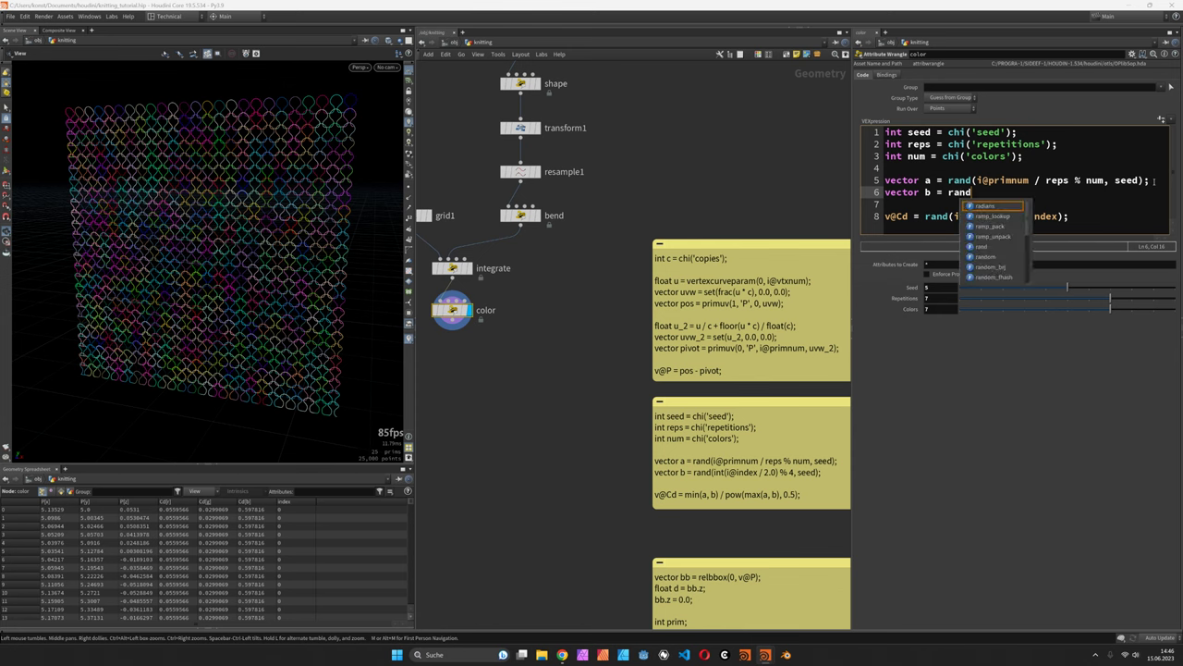
text((int)
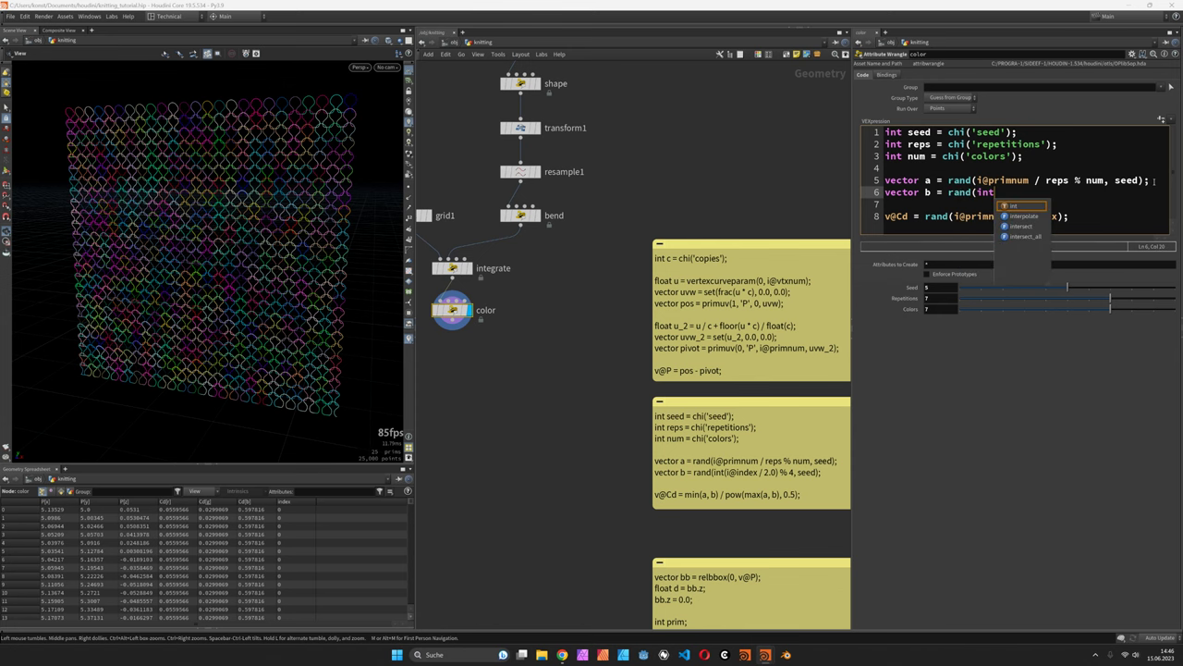
text((i@index)
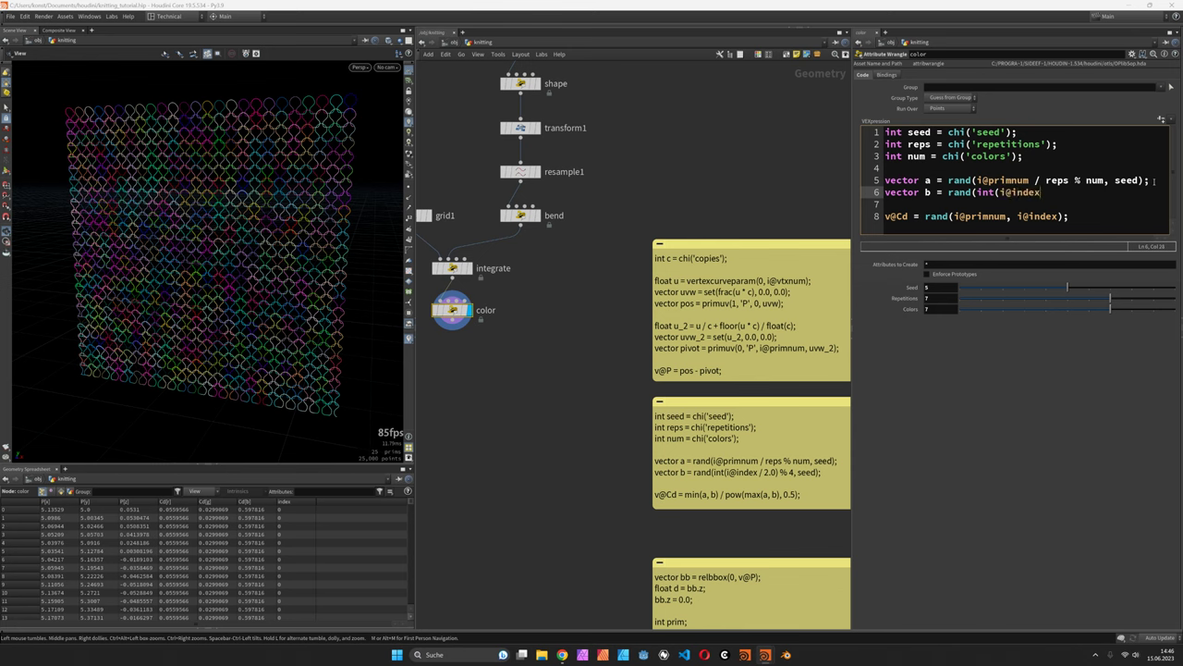
text( / 2.0) % 4)
key(BackSpace)
key(BackSpace)
text(, seed);)
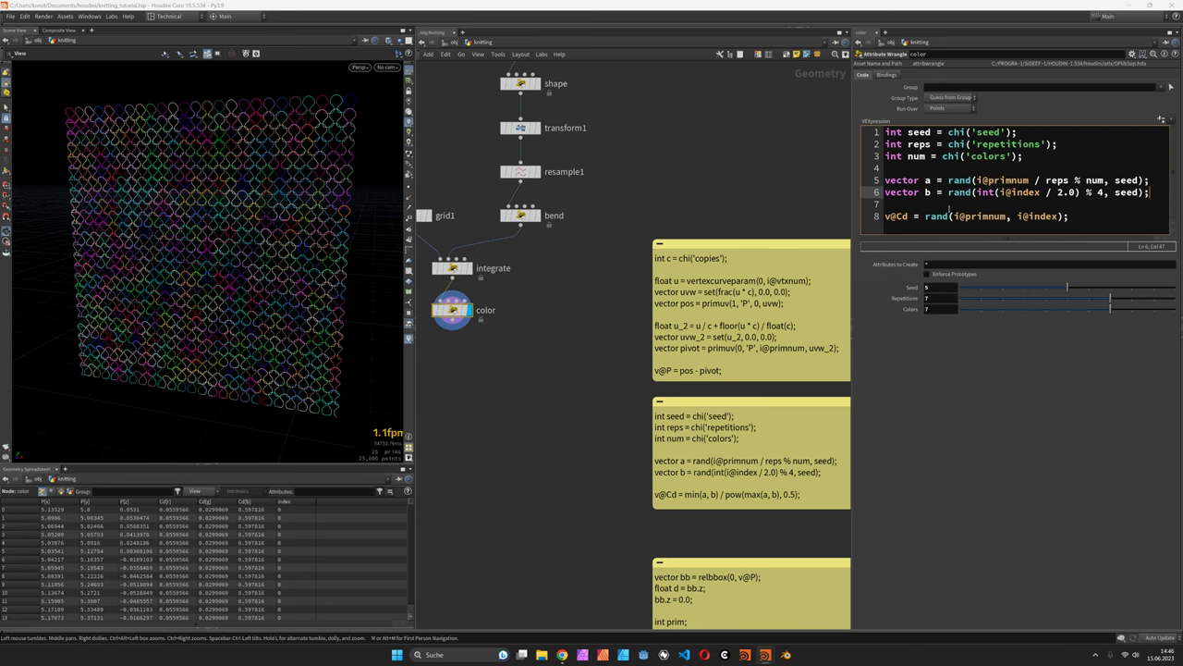
Step: Replace the rand call in the v@Cd line with min(a, b), and set Repetitions to 1 and Colors to 5
drag(926, 215, 1065, 216)
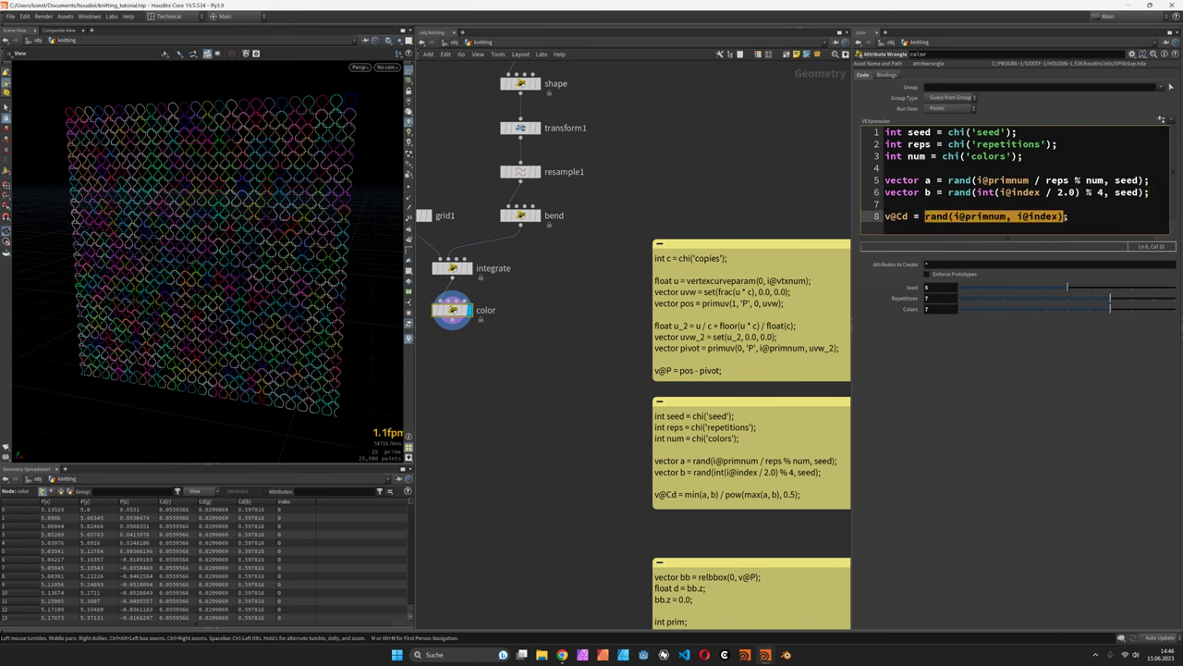
text(min(a, b)
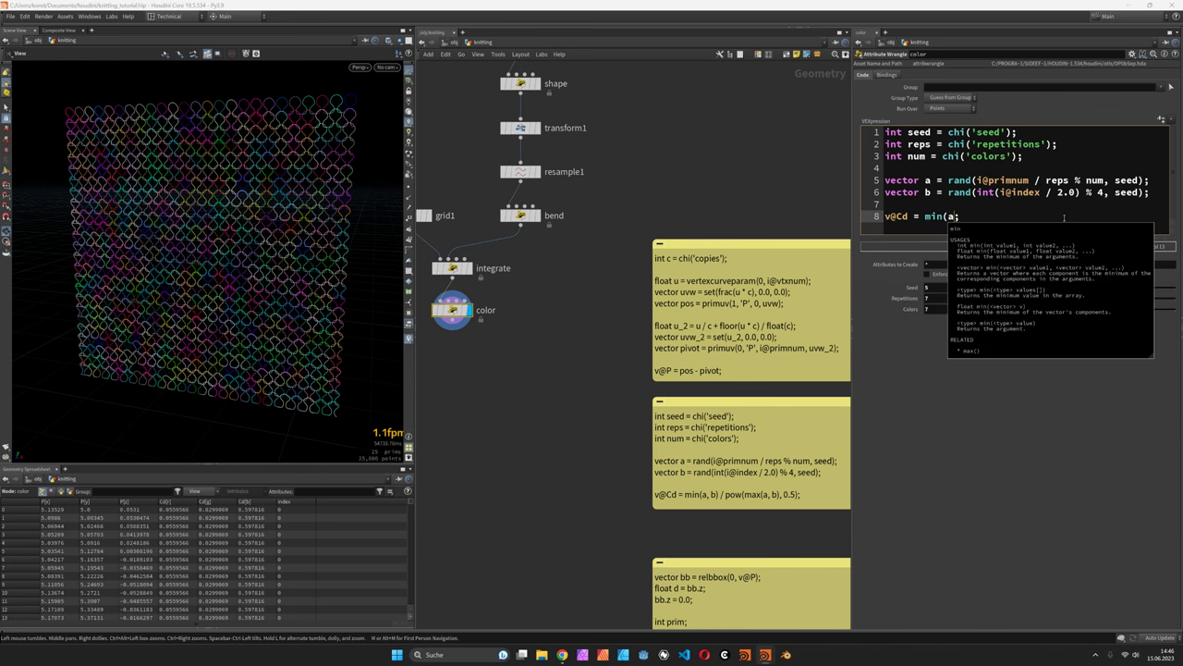
text())
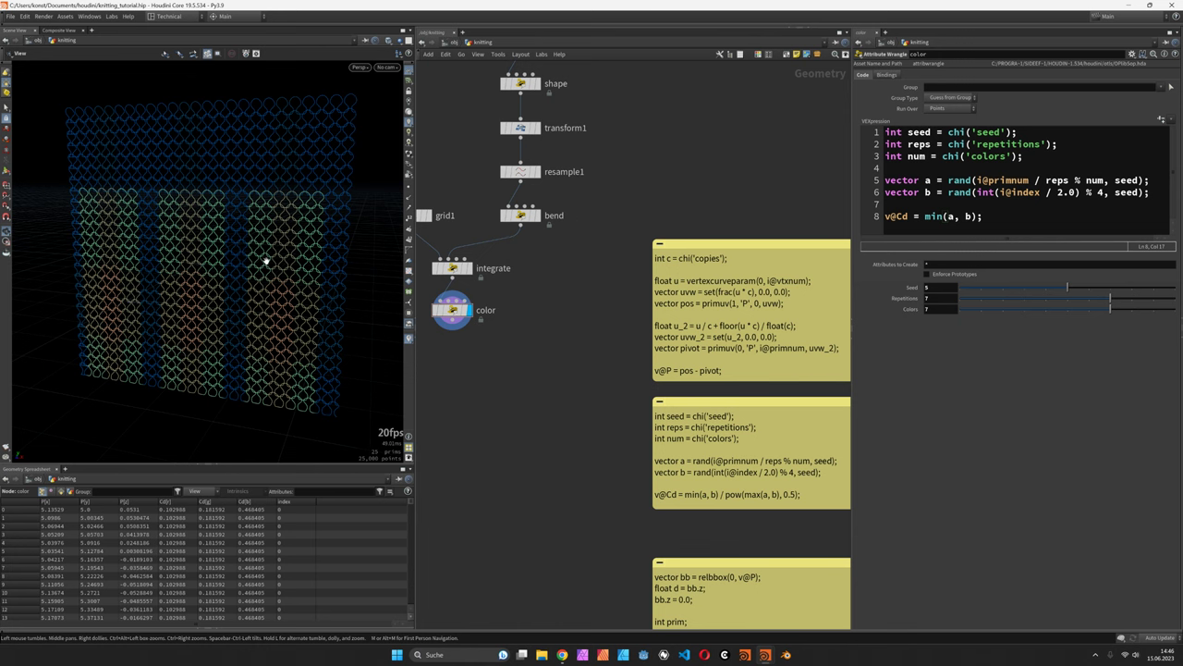
drag(982, 300, 1060, 312)
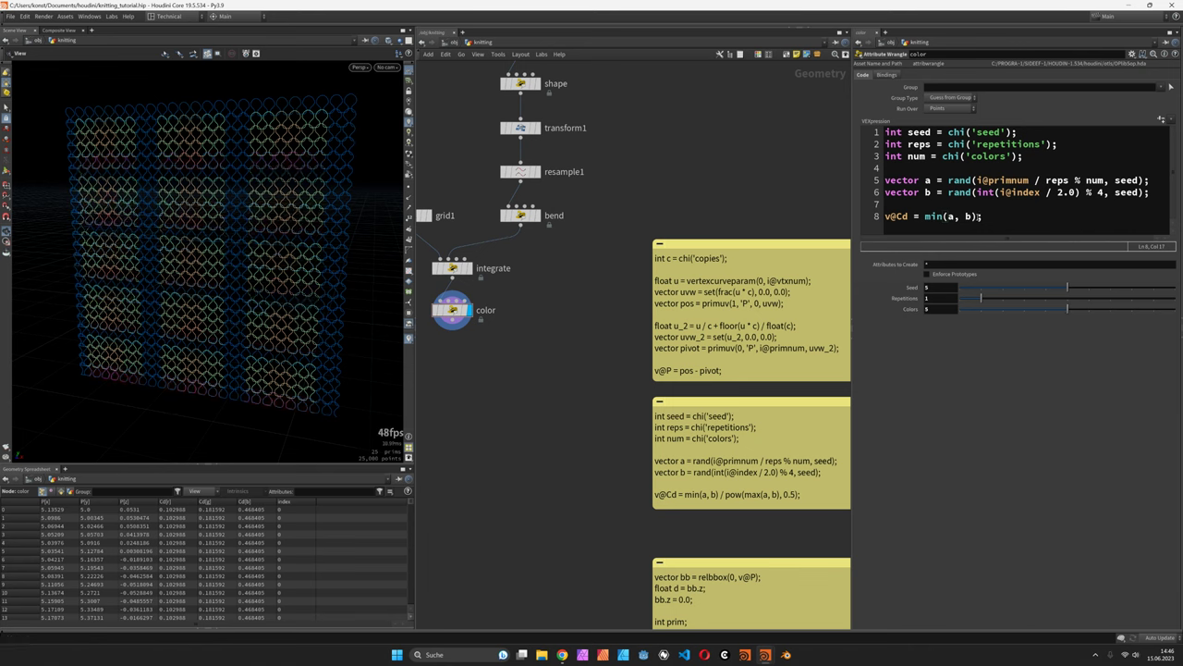
Step: Divide min(a, b) by max(a, b) in the v@Cd line and save the scene
click(981, 216)
text(/ )
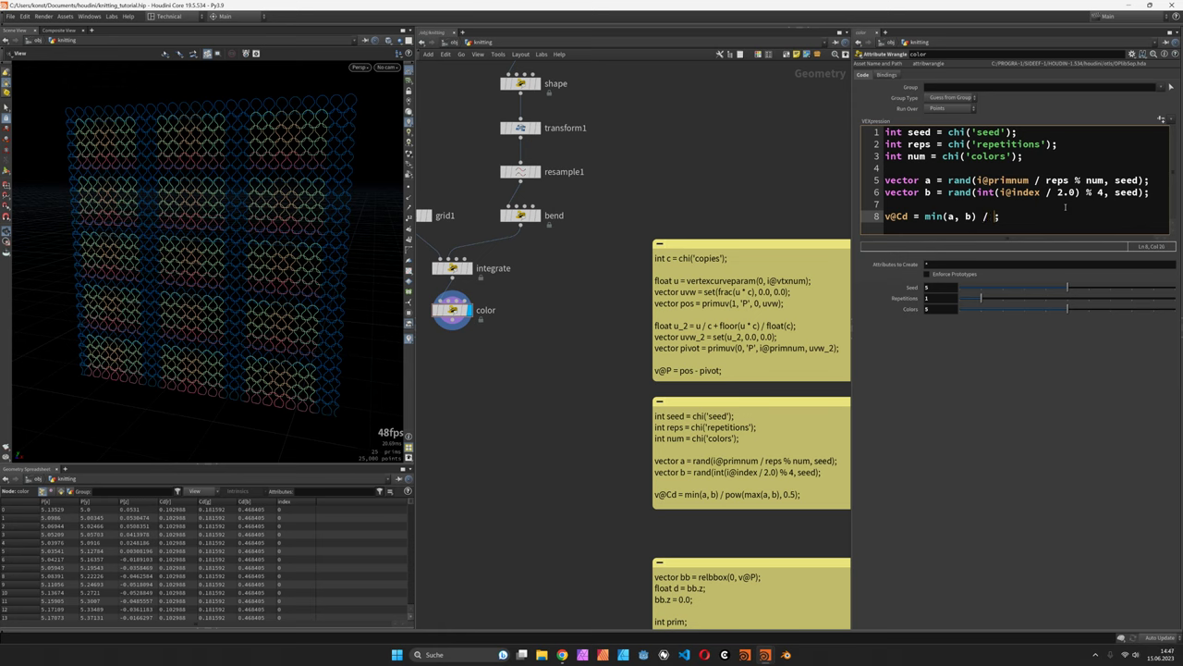
text(max()
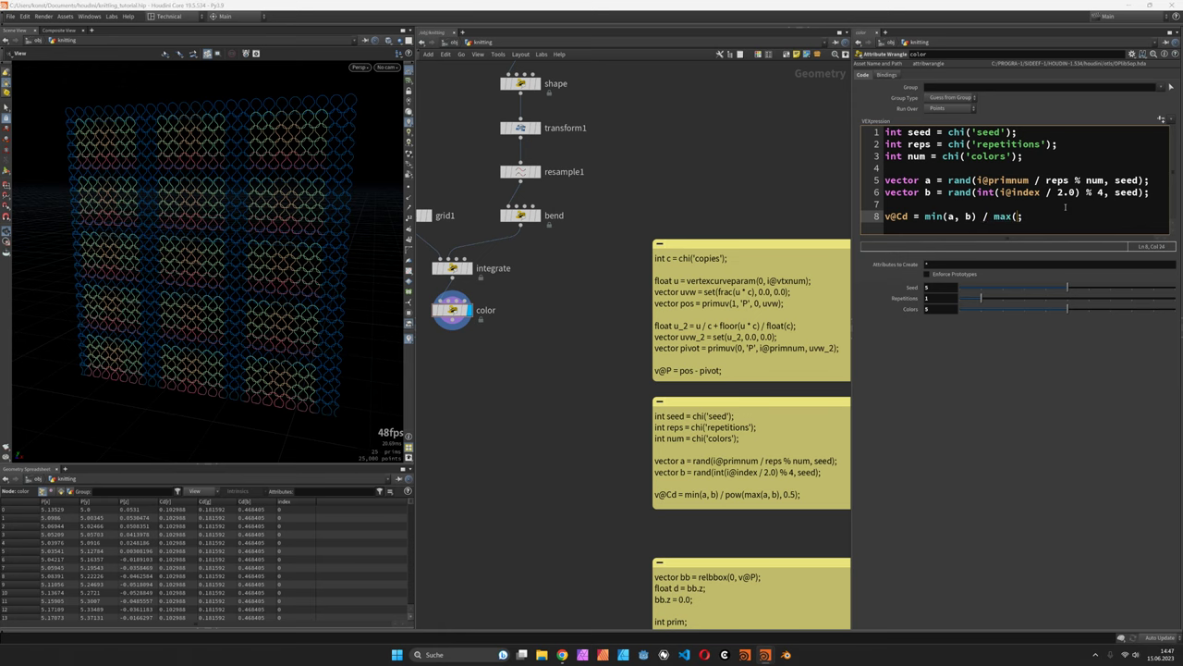
text(a, b))
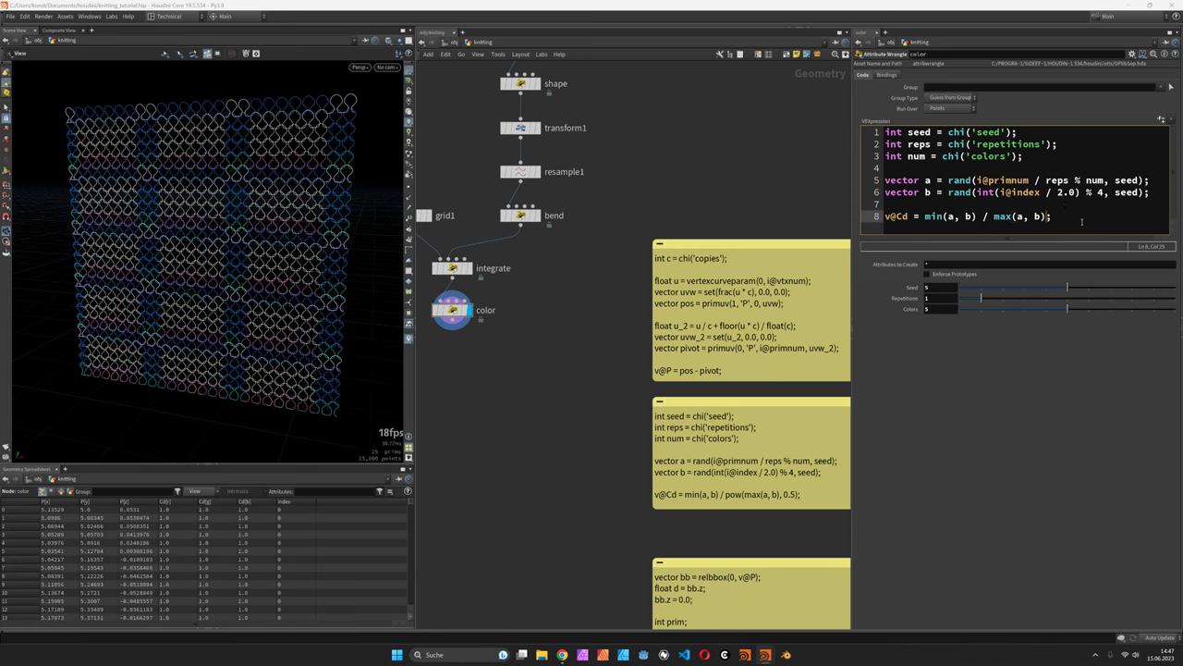
key(ctrl+s)
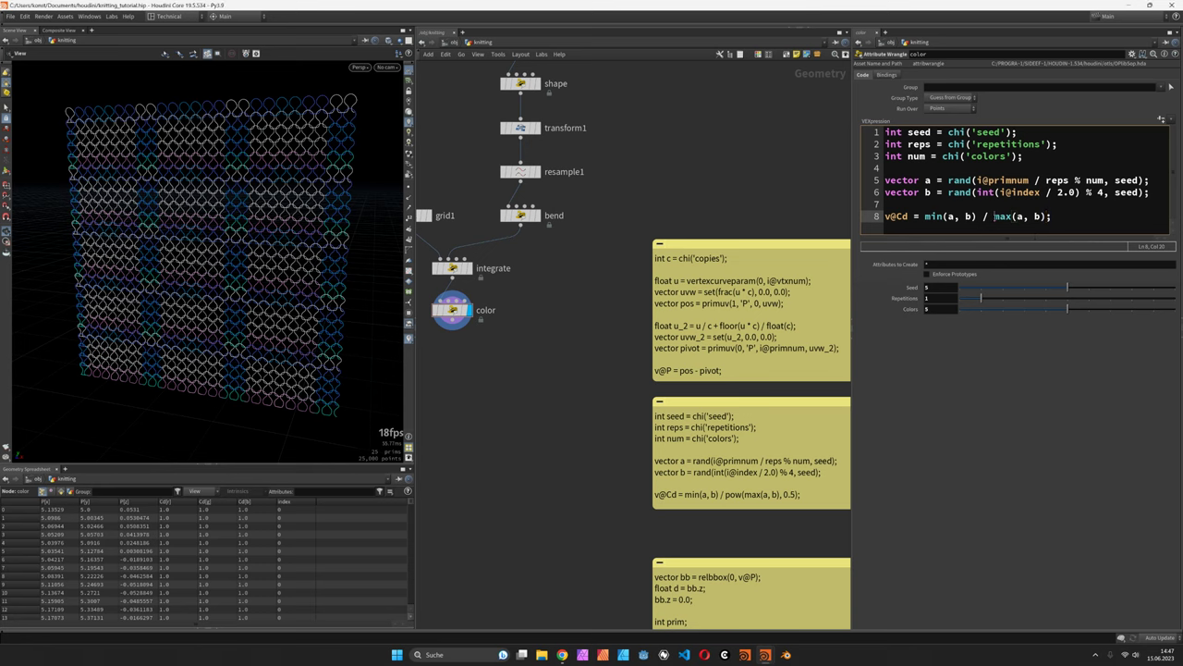
Step: Wrap the divisor in a power function so it reads pow(max(a, b), 0.5)
text(pow()
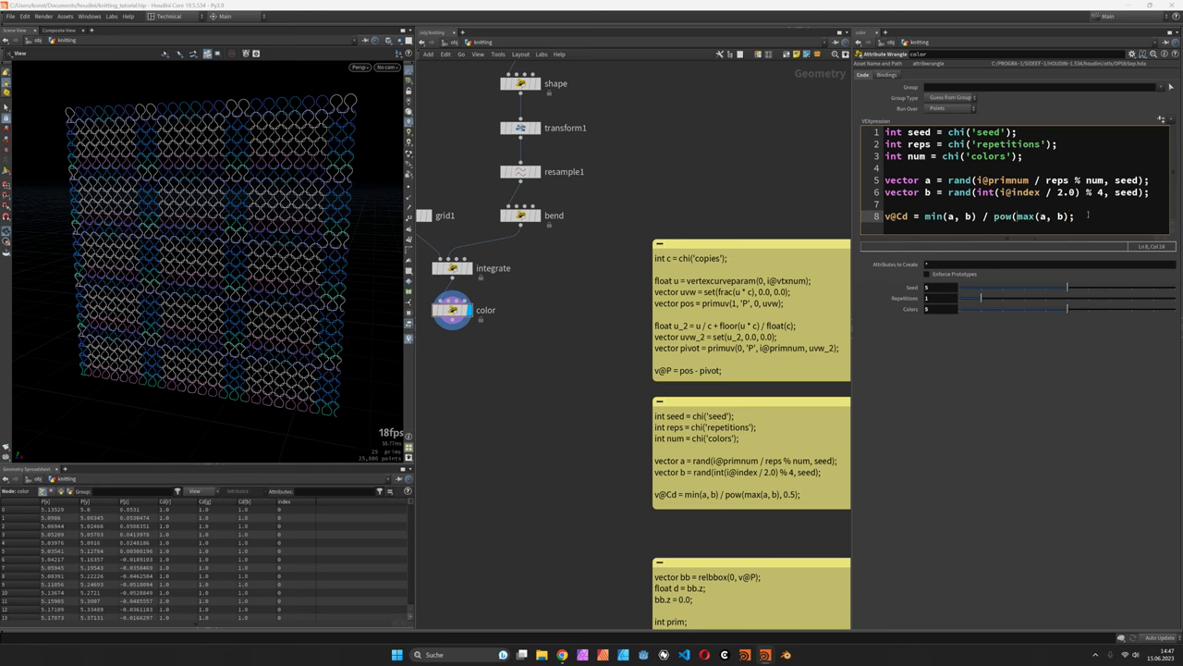
key(Right)
key(Right)
key(Right)
key(Right)
key(Right)
key(Right)
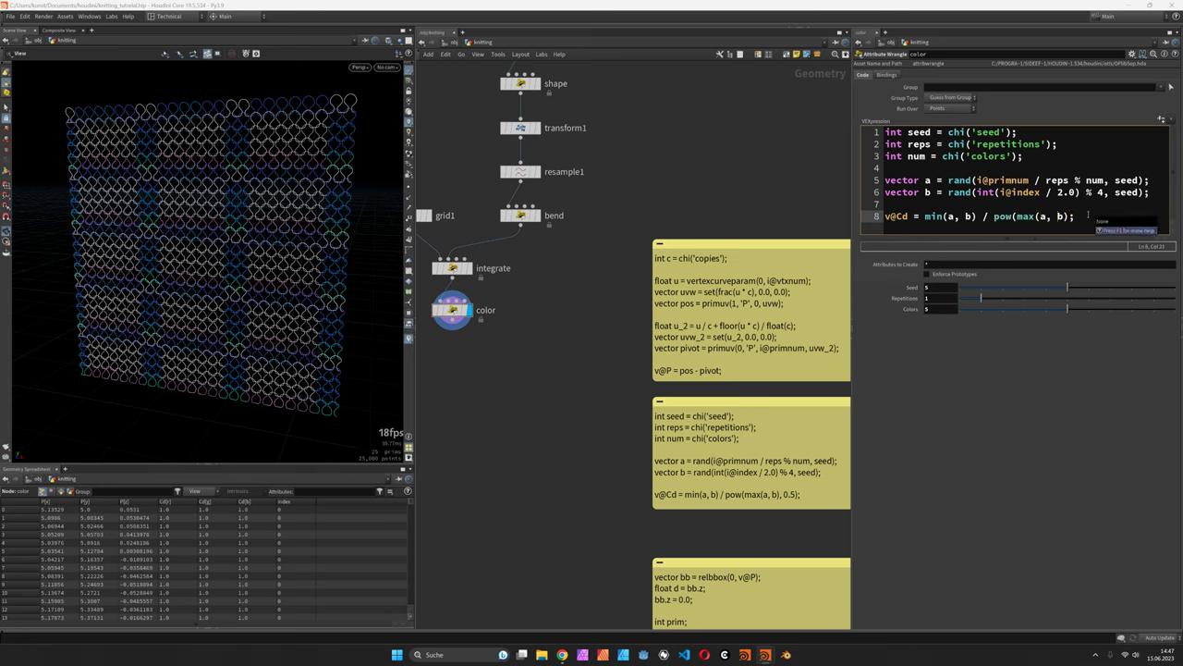
text(, 0.5))
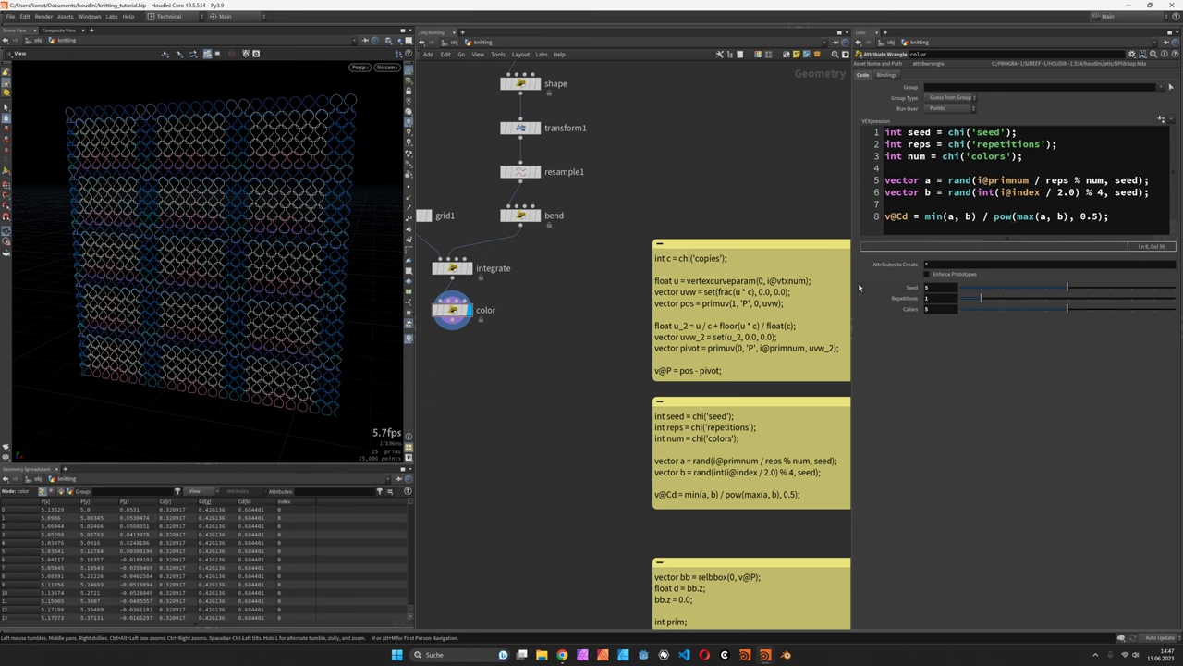
Step: Try different Seed values on the color wrangle, starting at 12 and ending at 28
double_click(929, 287)
text(12)
key(Return)
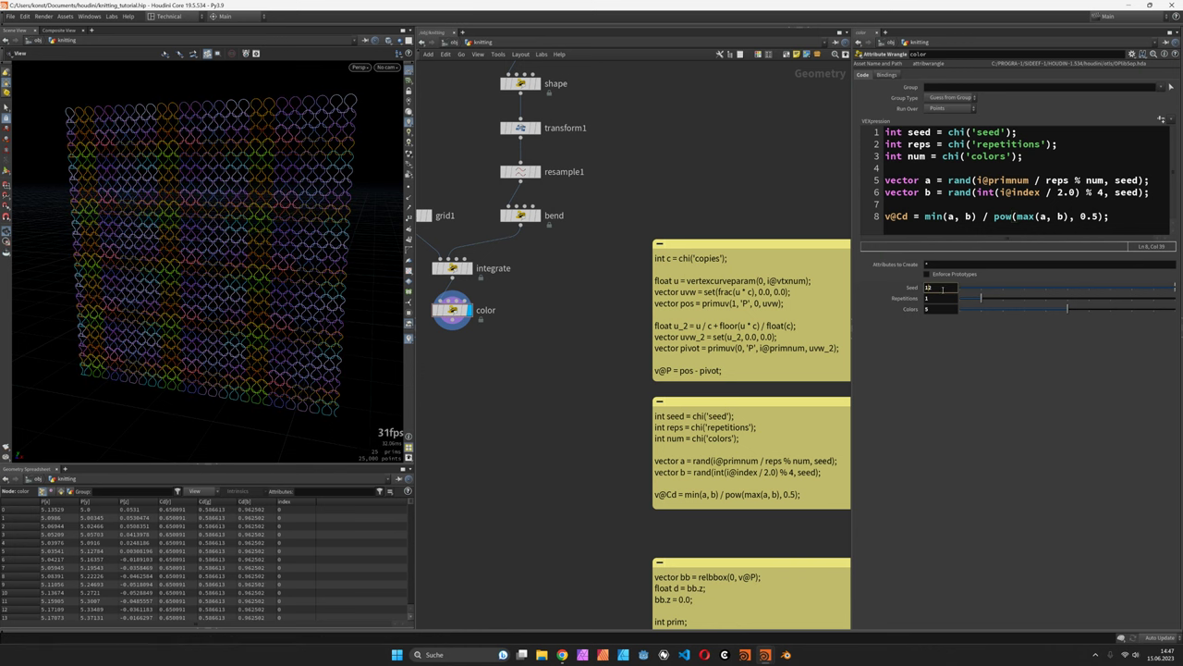
scroll(943, 289, up, 15)
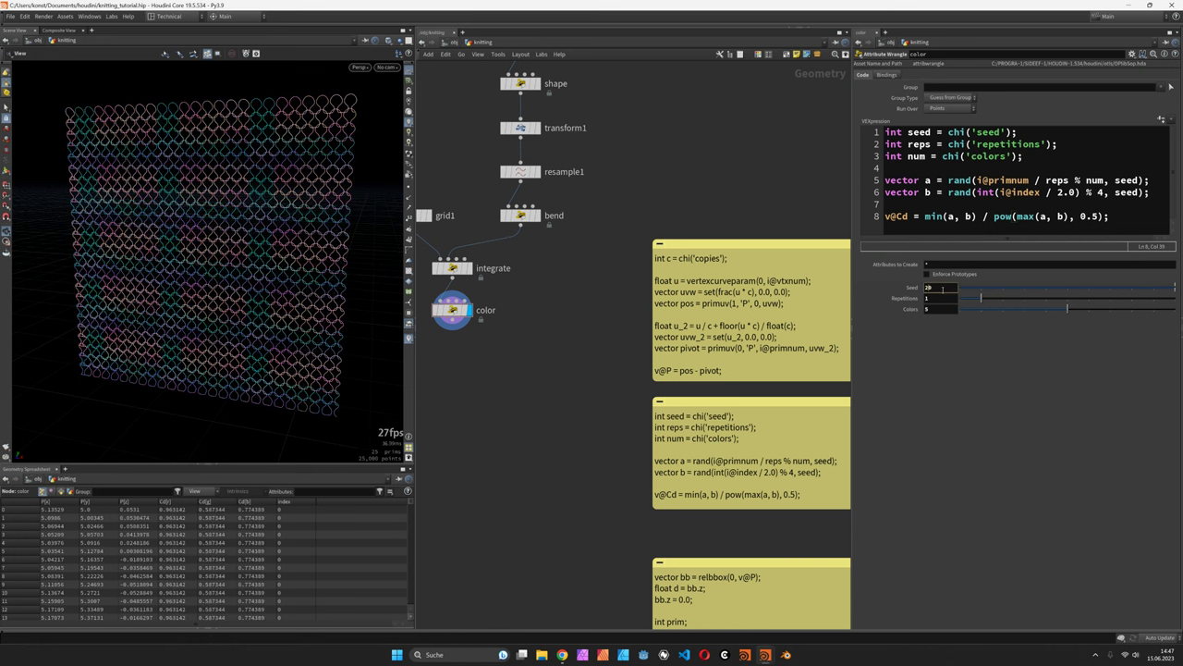
scroll(943, 288, down, 3)
scroll(943, 288, up, 2)
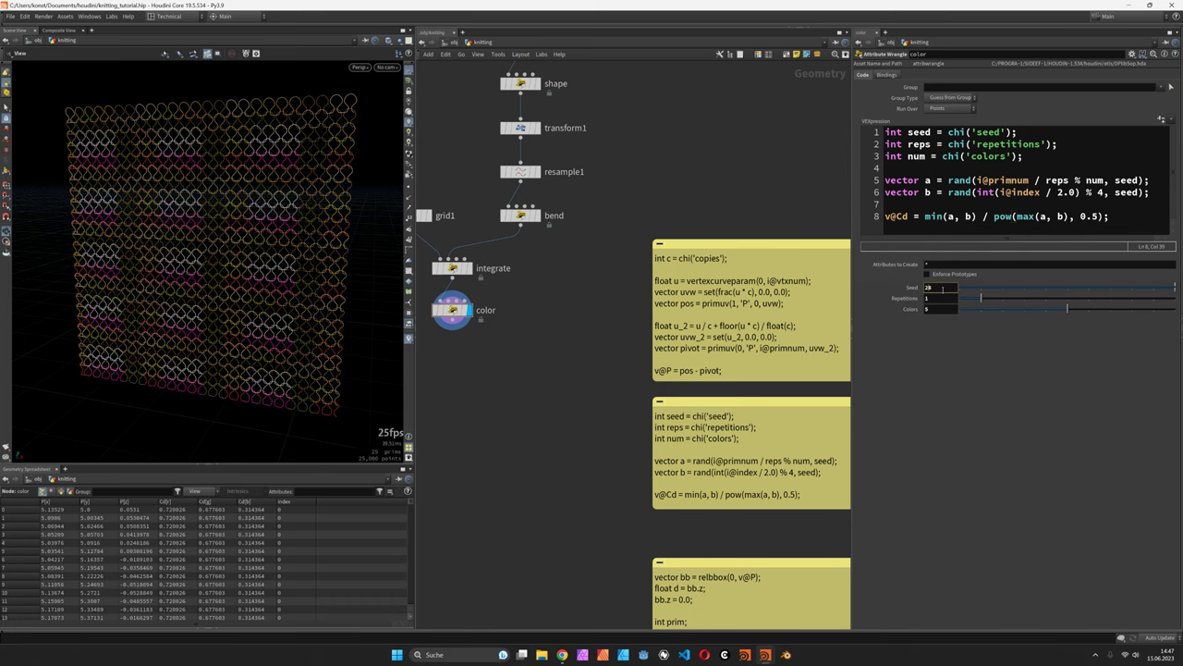
Step: Set the color wrangle's Seed to 33 and its Repetitions to 2
scroll(943, 288, up, 5)
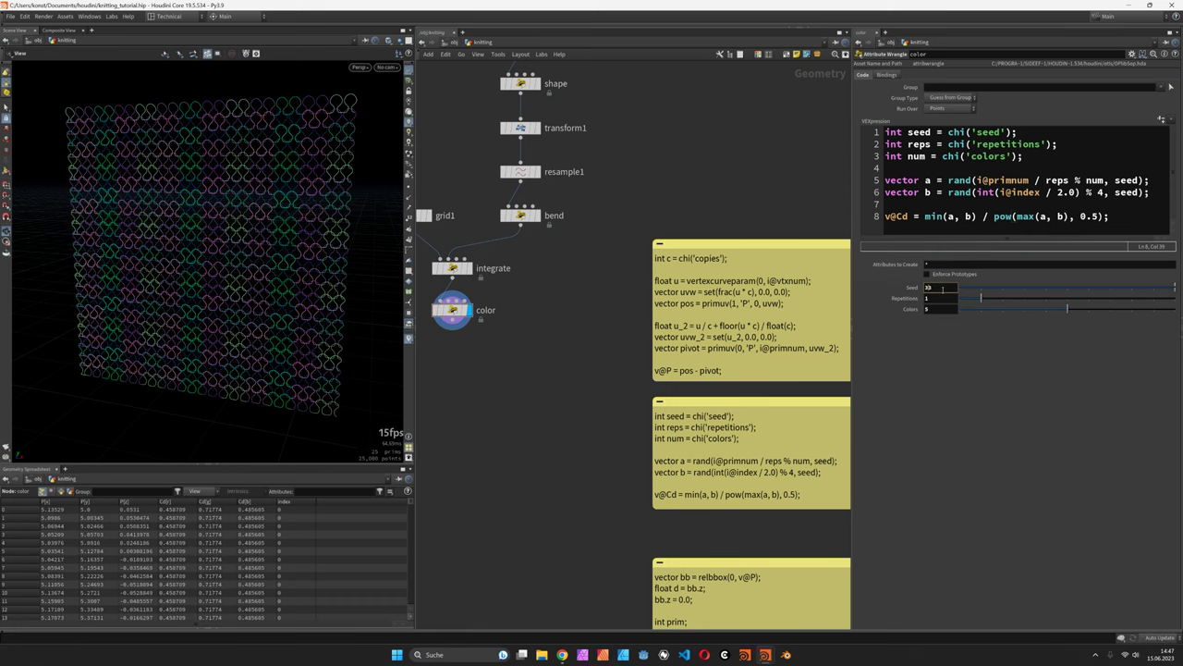
click(1000, 299)
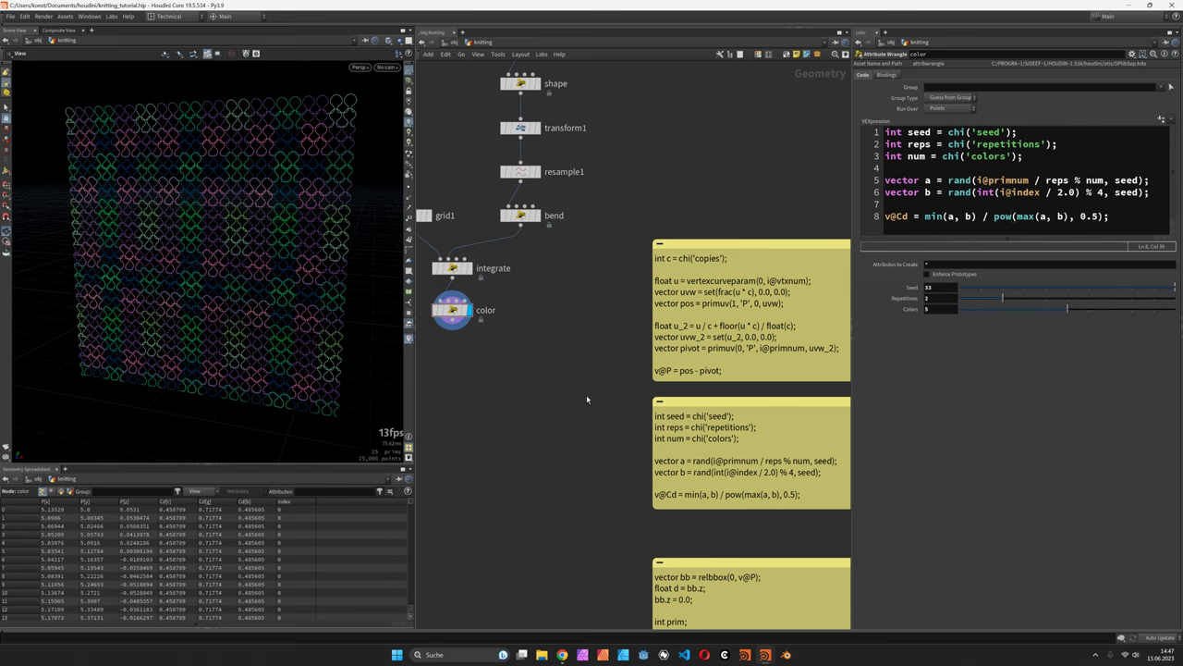
Step: Add a Pig Head test geometry node beside the color node and display it in the viewport
scroll(531, 413, down, 4)
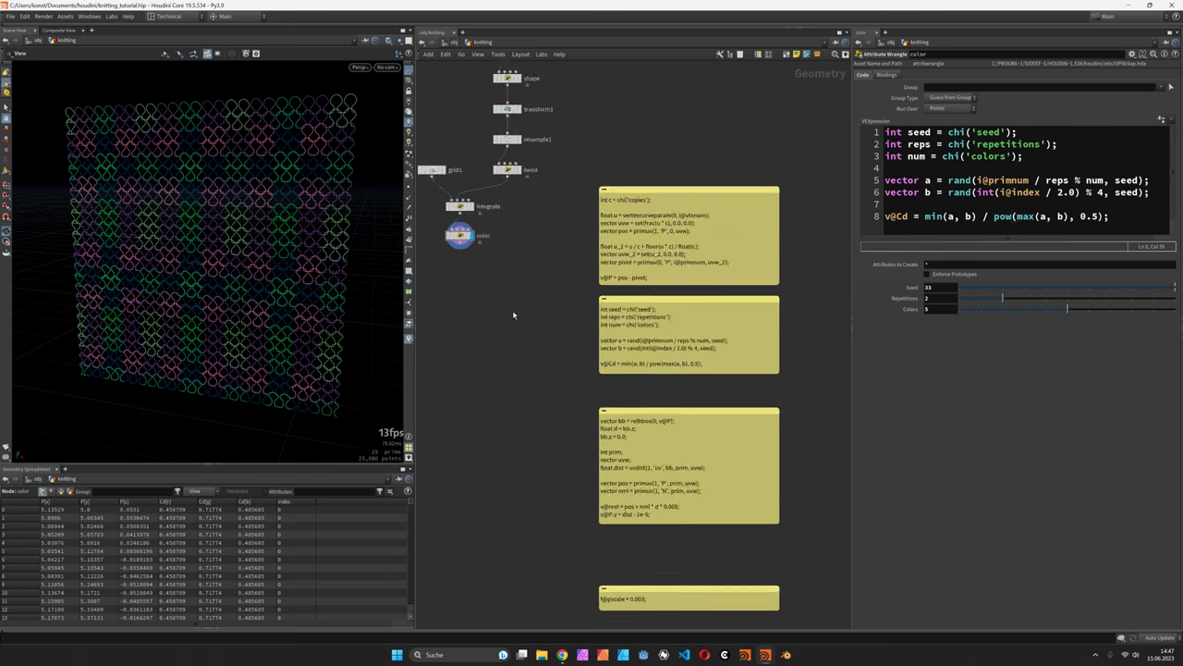
scroll(532, 364, up, 2)
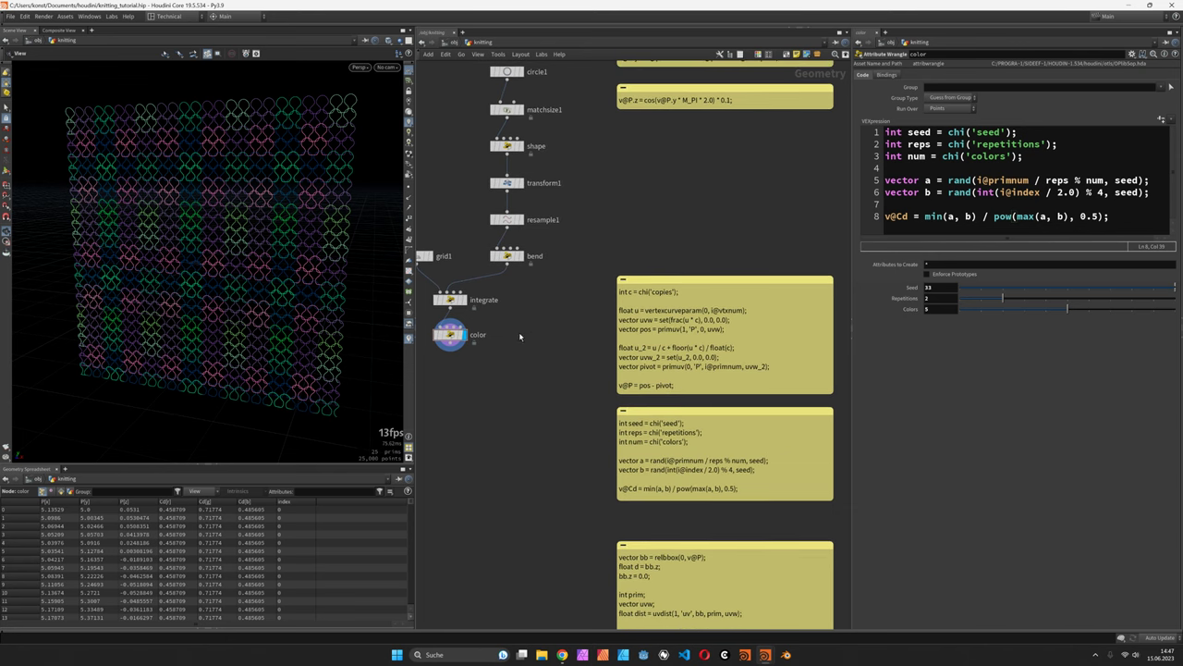
key(Tab)
text(pig)
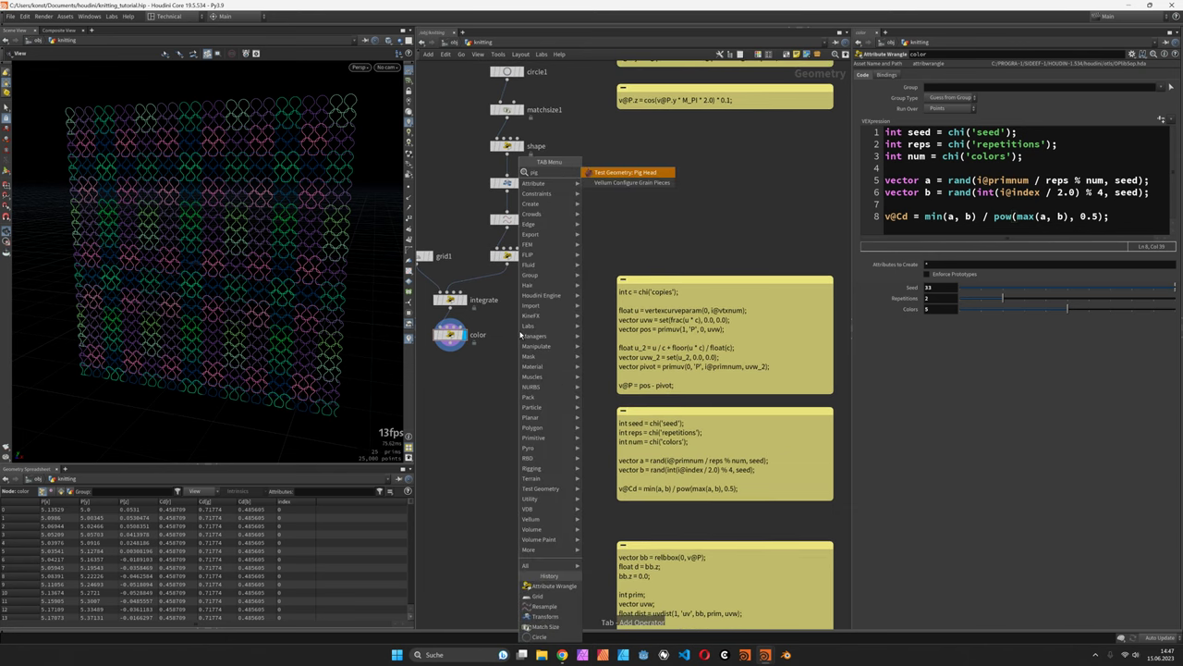
key(Return)
click(534, 334)
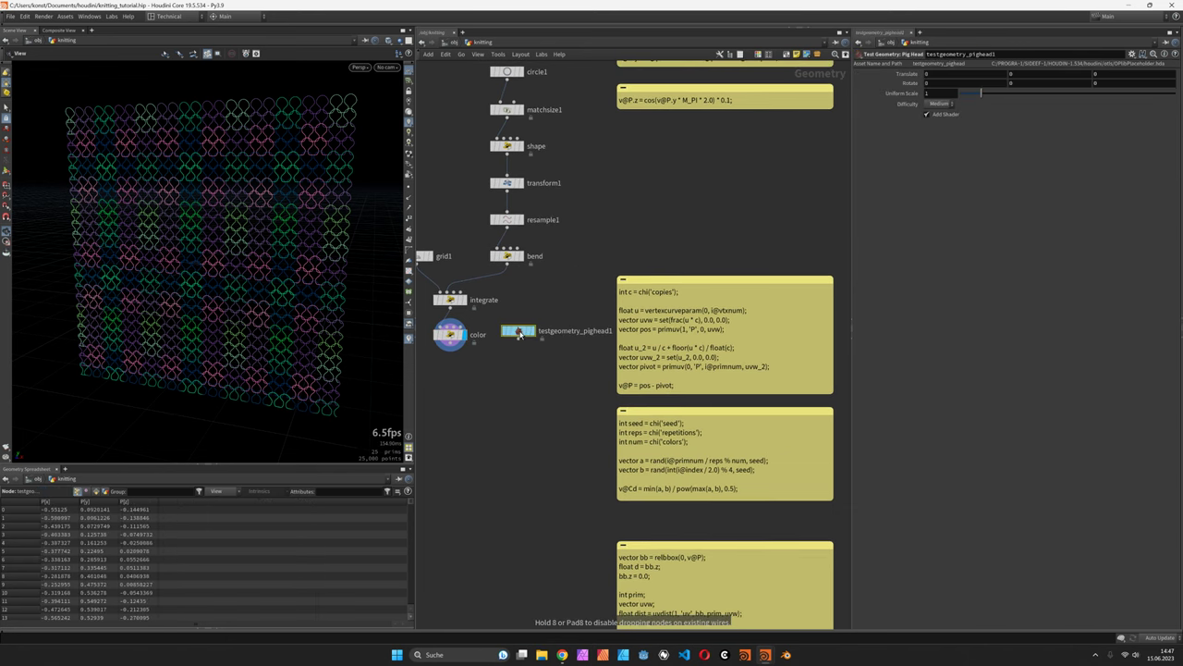
click(553, 335)
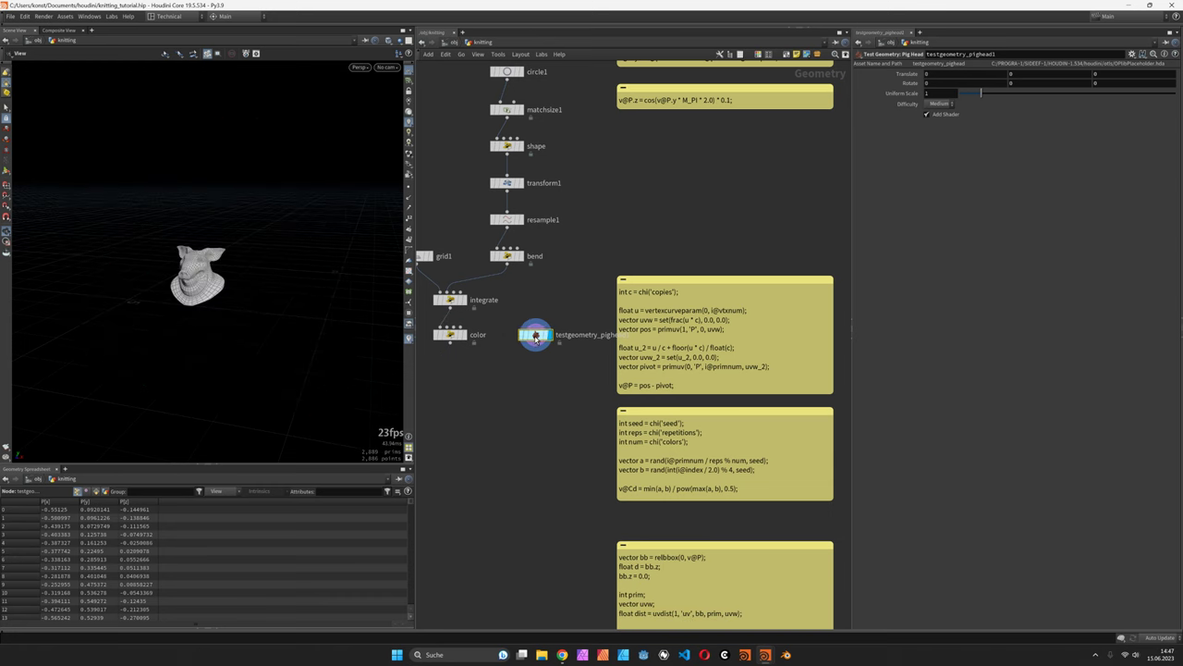
Step: Append a Subdivide node to the pig head, display it and set its Depth to 2
scroll(231, 253, up, 5)
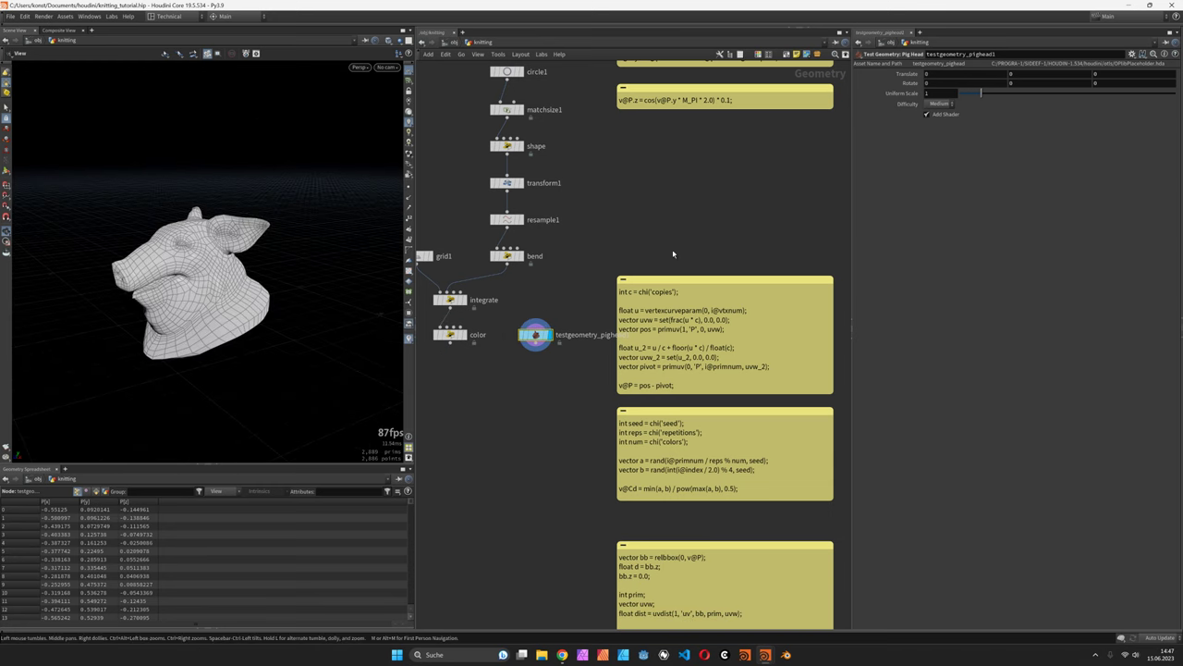
key(Tab)
text(subd)
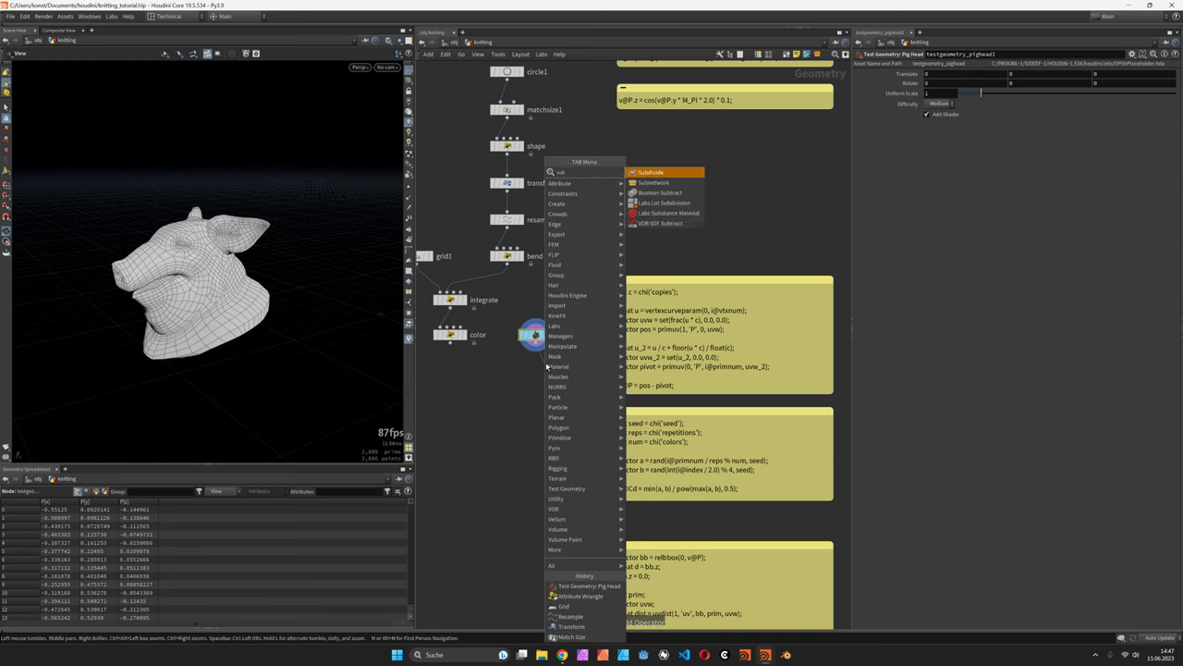
key(Return)
click(545, 367)
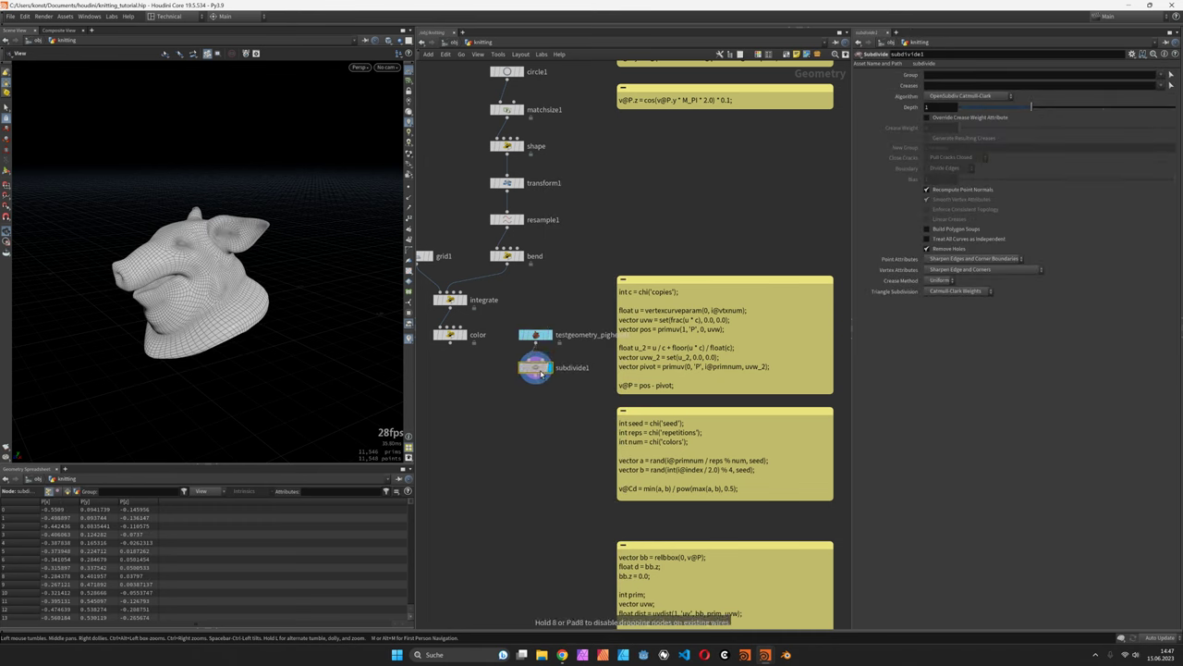
drag(1032, 107, 1100, 108)
Step: Inspect the subdivided pig head's surface, its UV layout and its per-vertex uv attribute values
scroll(201, 256, up, 4)
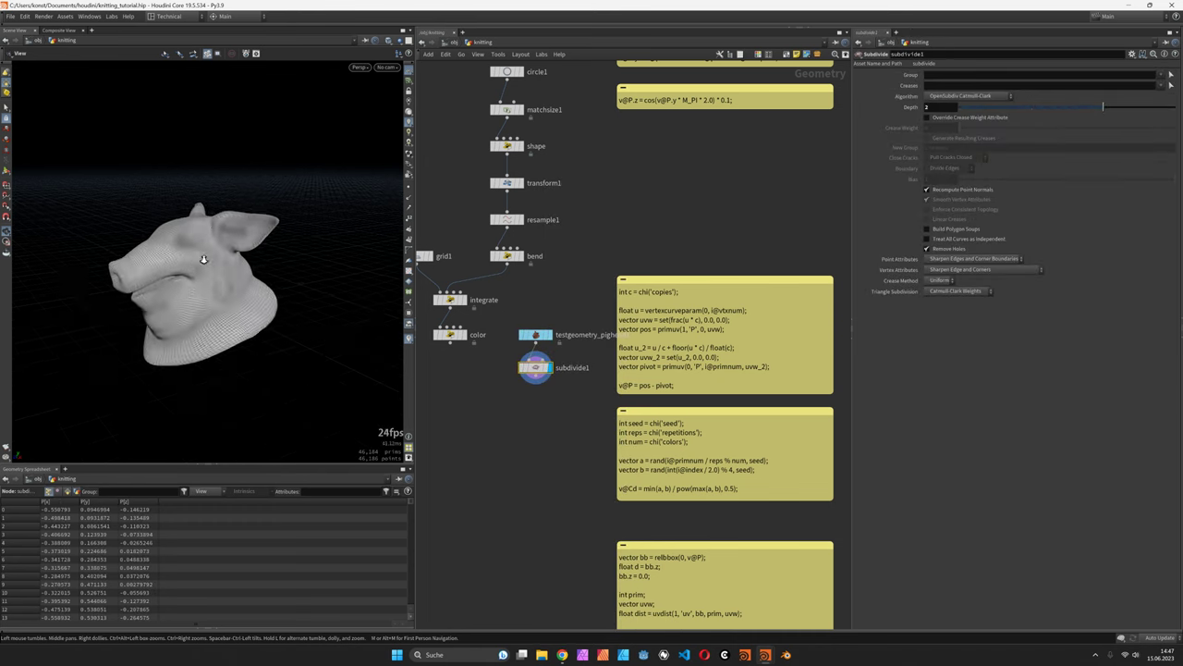
drag(232, 299, 242, 268)
key(space+5)
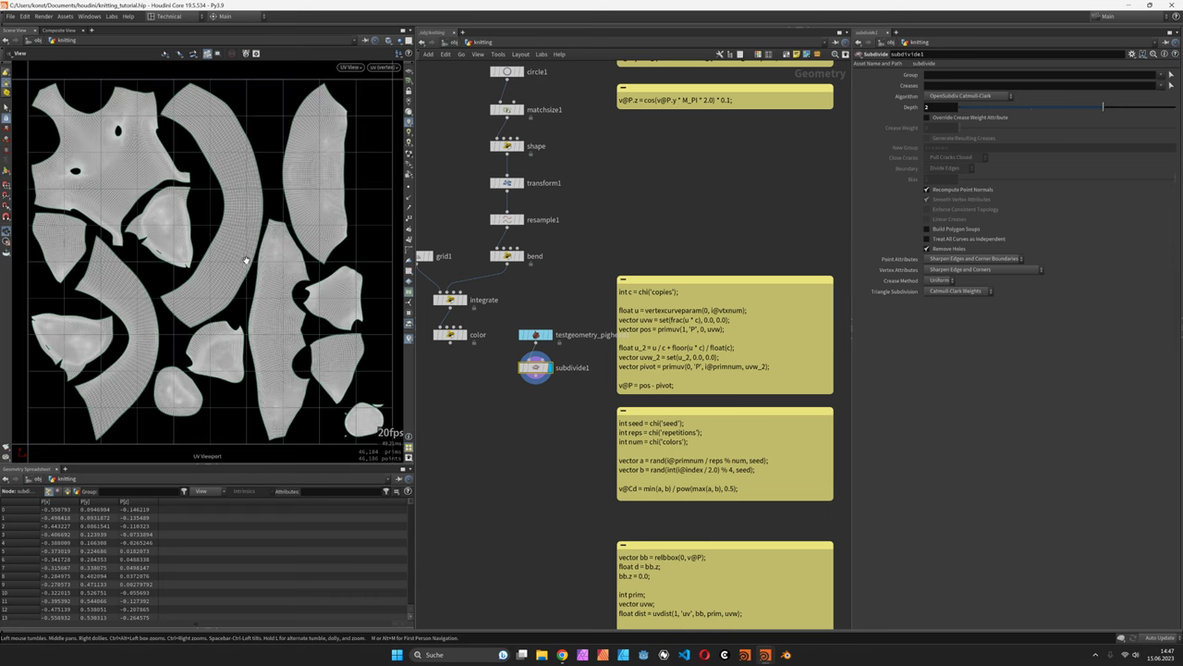
key(space+1)
click(57, 491)
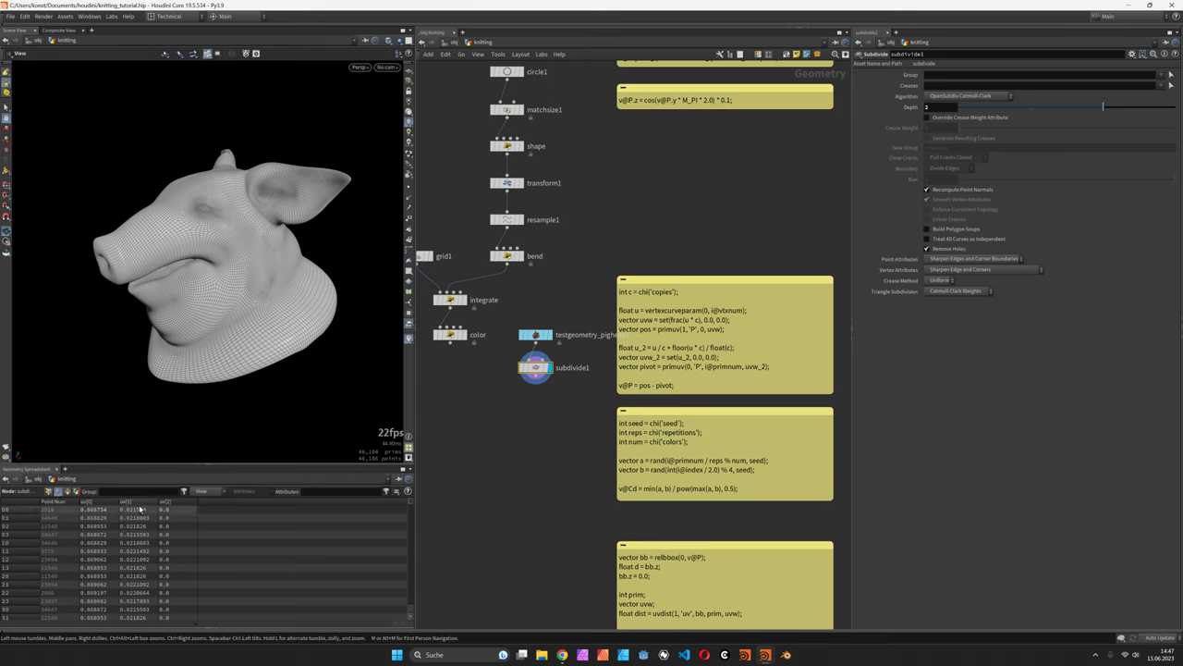
click(49, 491)
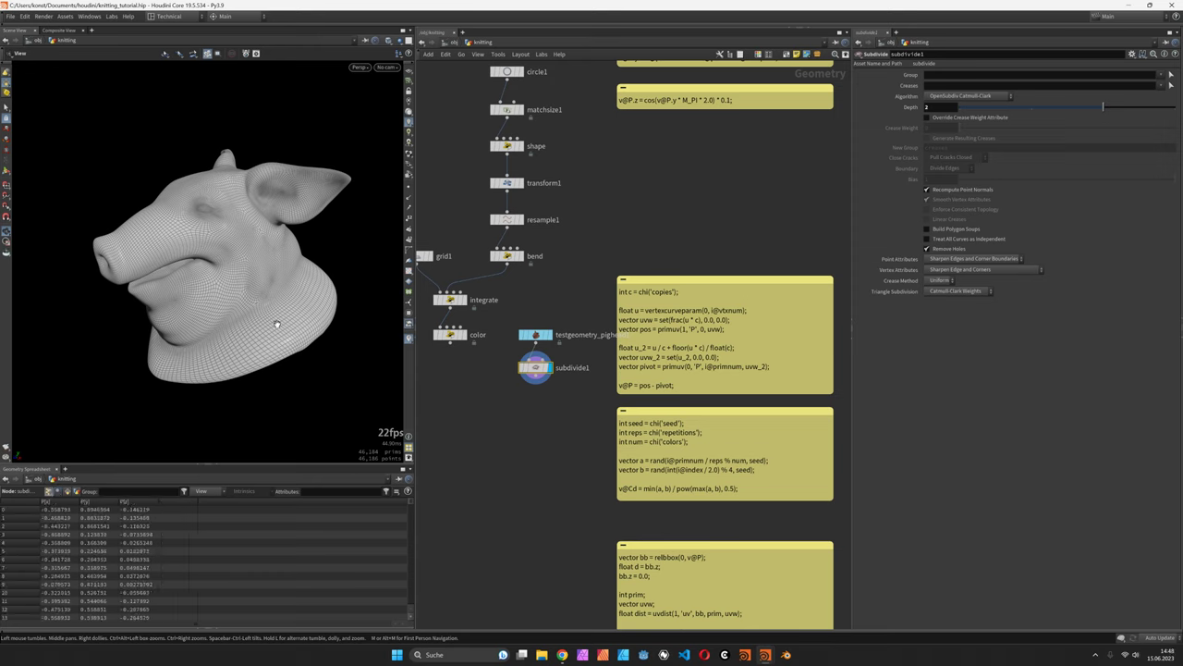
drag(232, 272, 248, 274)
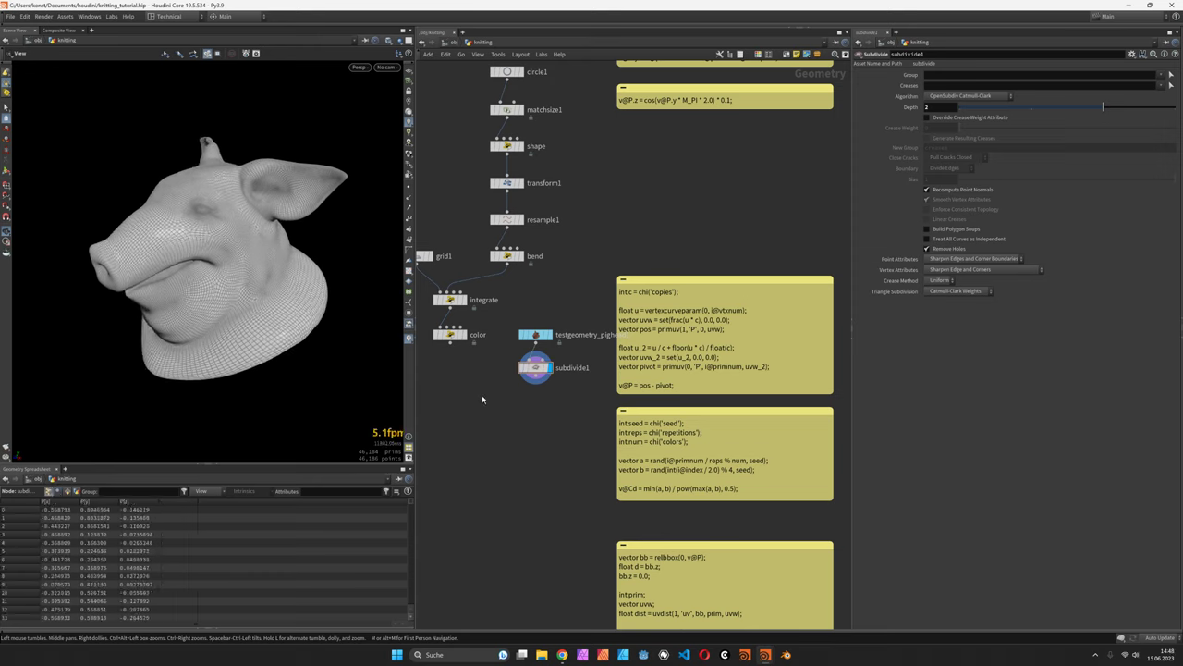
Step: Display the color node's result again and set grid1's Rows to 300
click(462, 335)
drag(152, 282, 394, 404)
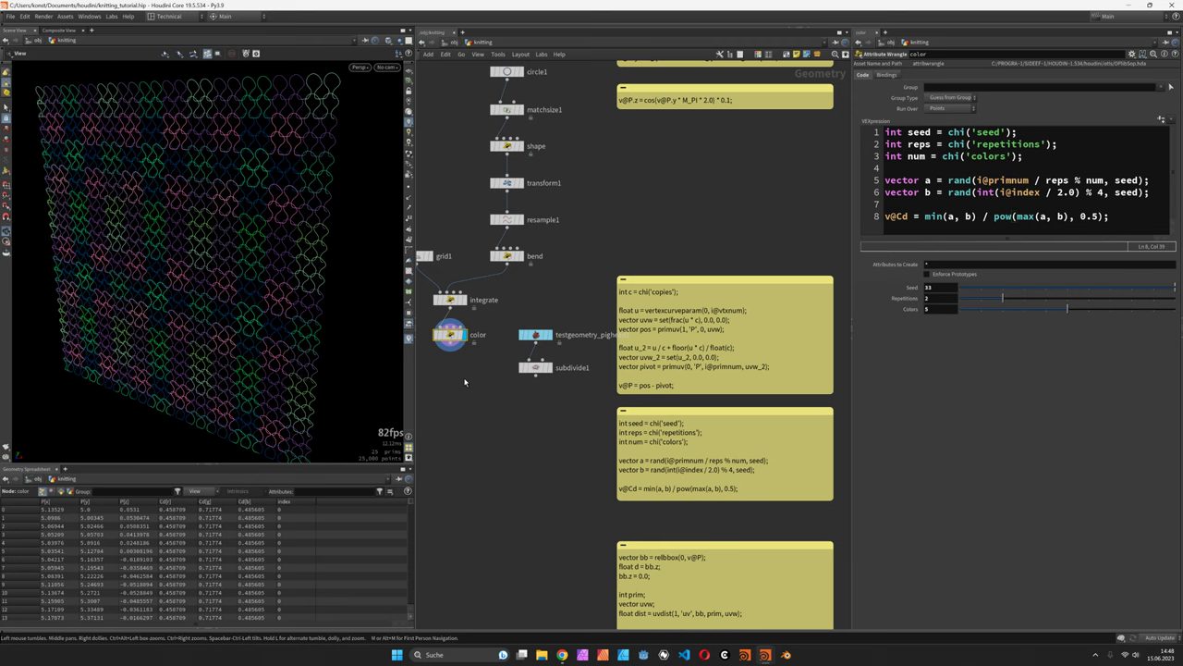
click(425, 256)
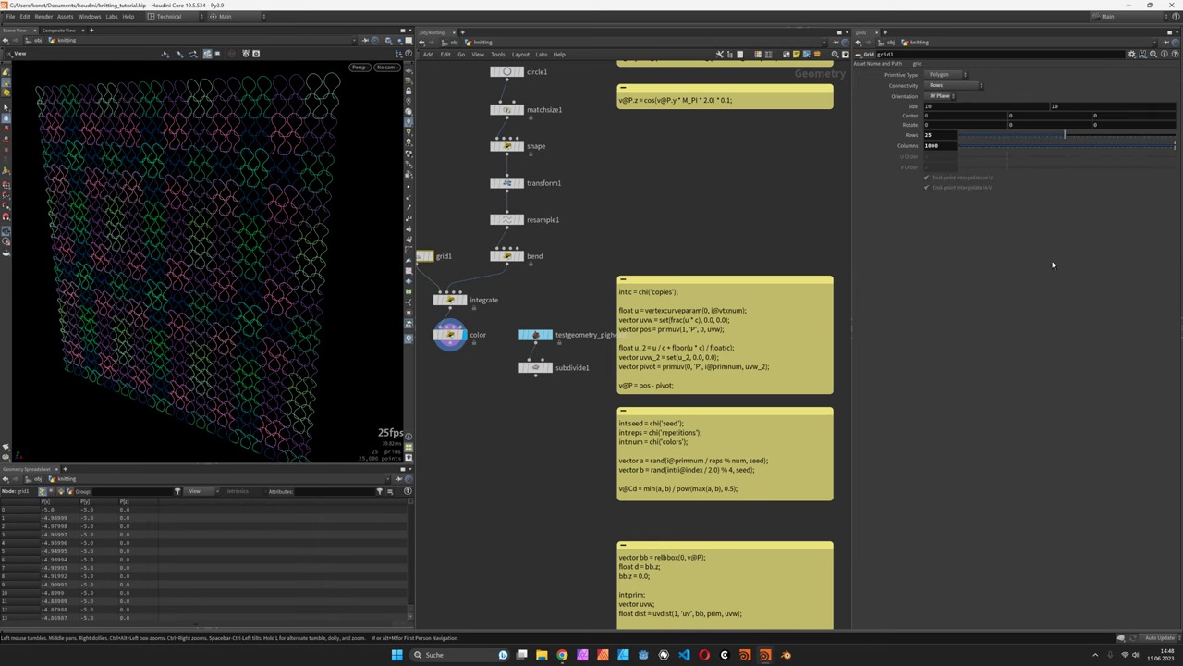
double_click(936, 135)
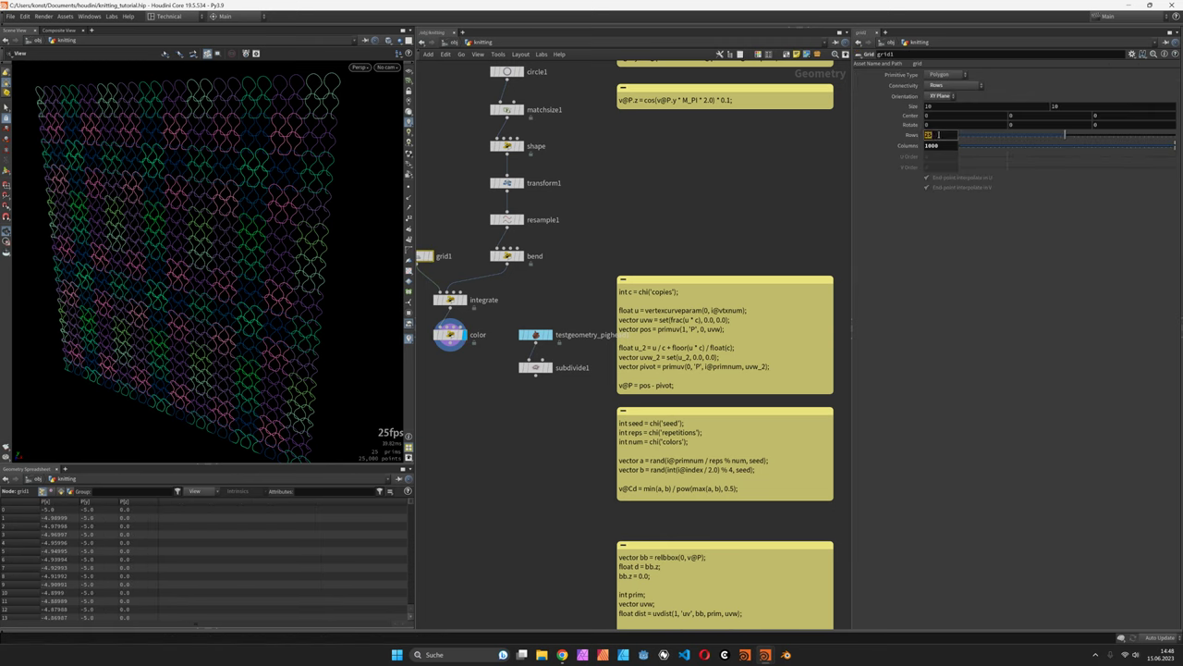
text(300)
key(Return)
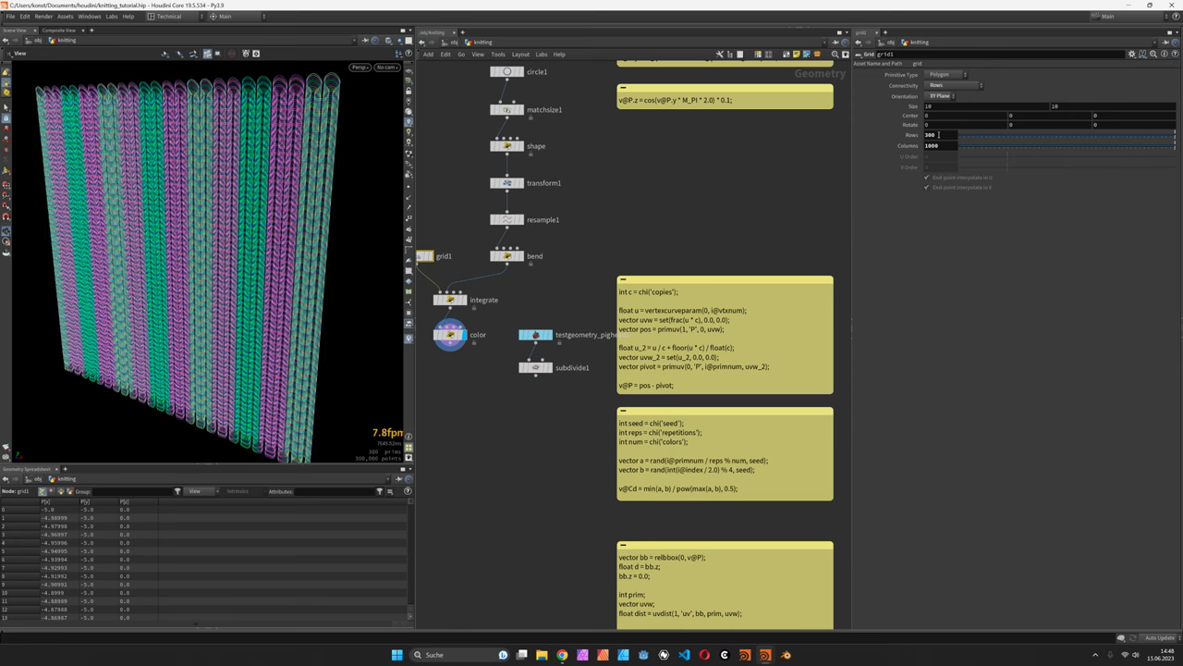
Step: Reduce the integrate wrangle's Scale to 0.04 and try 60 Copies before raising Copies to 250
click(440, 302)
double_click(945, 360)
text(60)
key(Return)
drag(1073, 346, 968, 348)
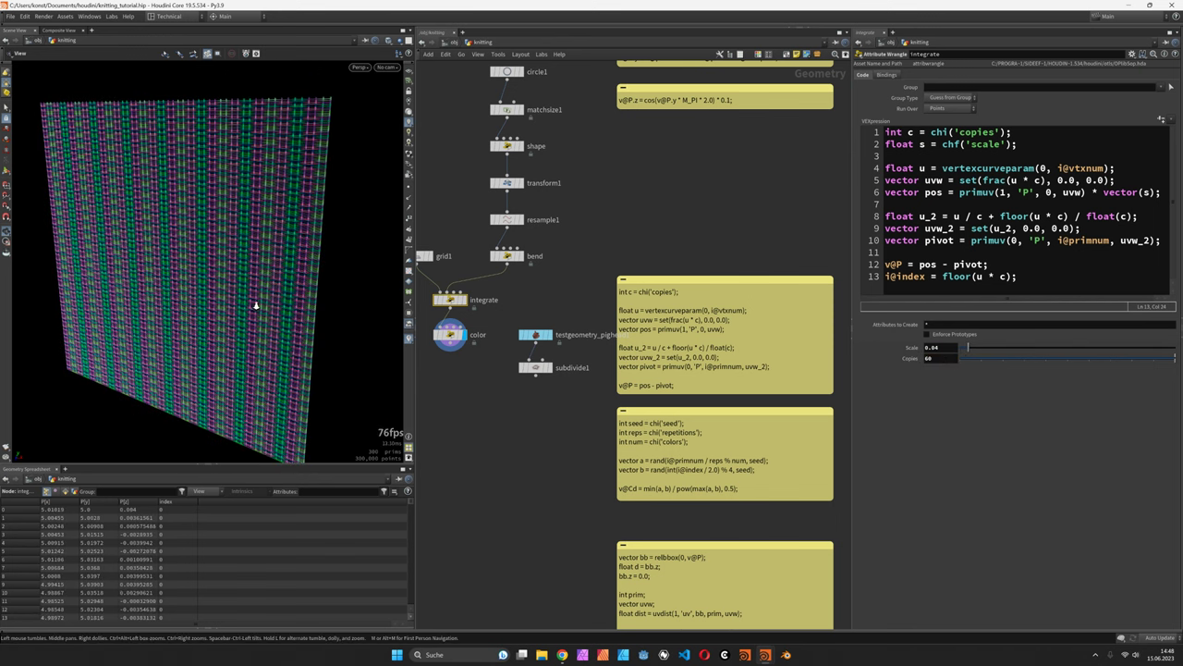
scroll(259, 305, up, 5)
double_click(938, 360)
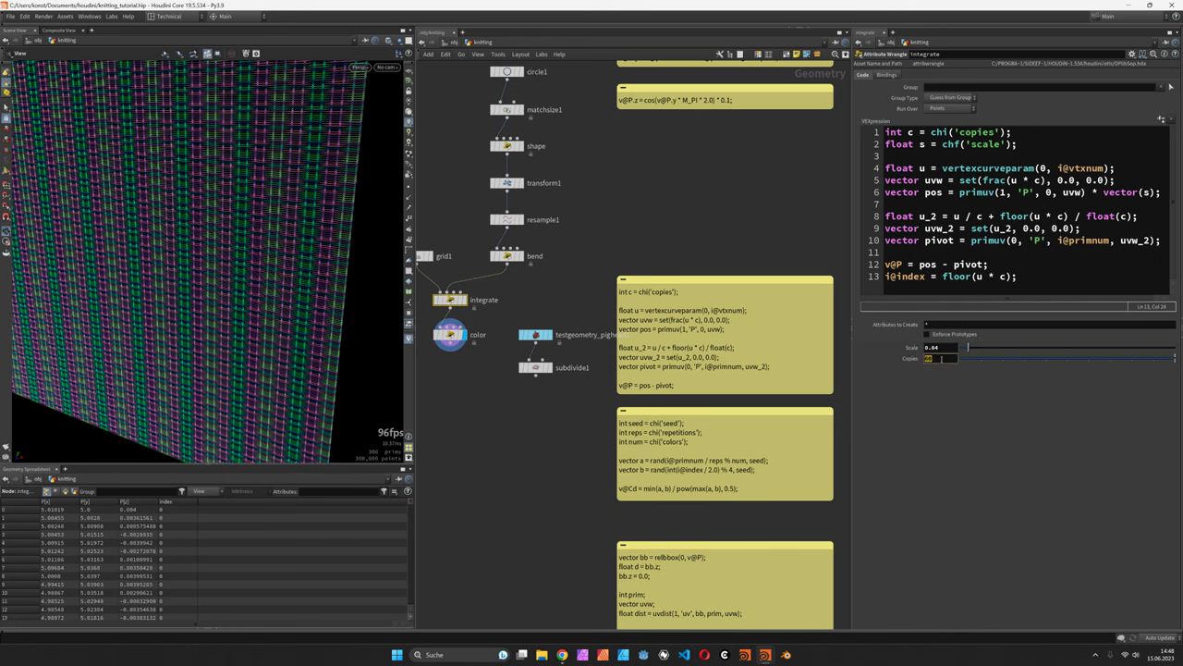
text(250)
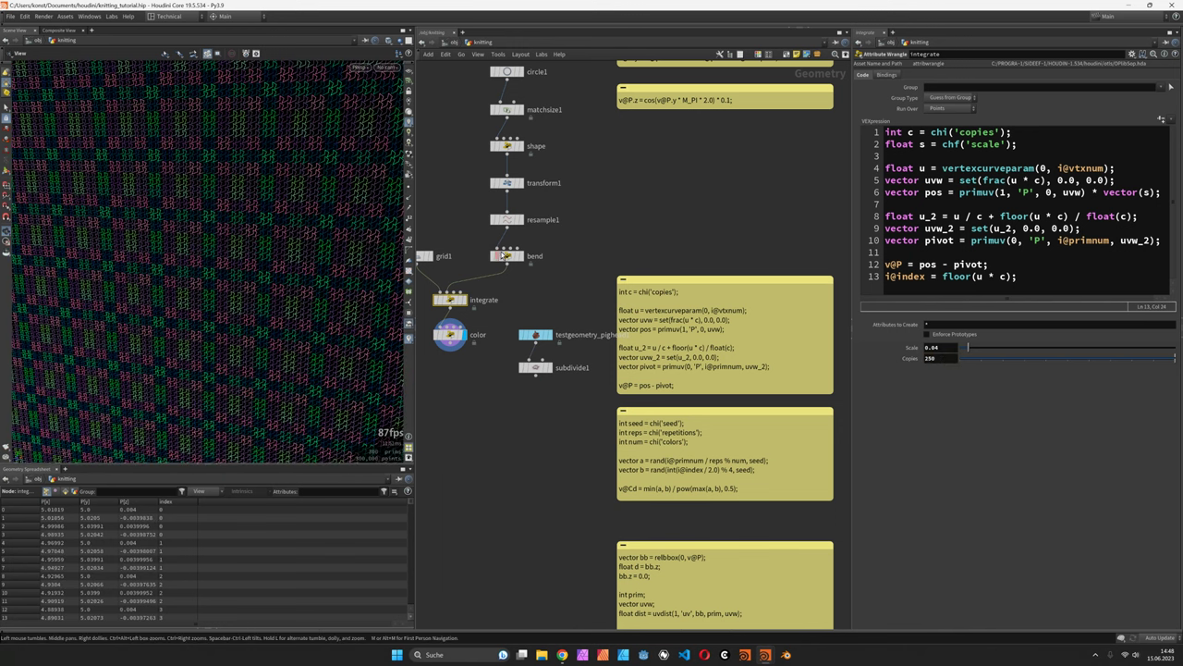
Step: Set grid1's Columns to 5000 to give the knitted loops more points
middle_drag(436, 277, 451, 279)
click(433, 259)
double_click(942, 136)
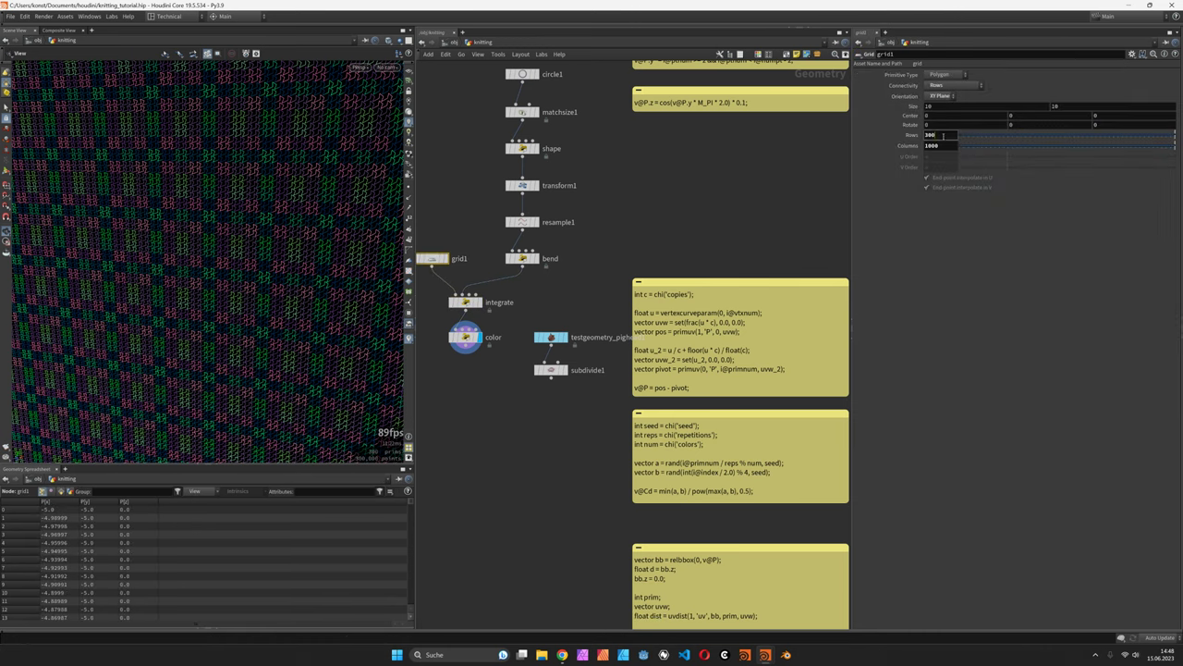
double_click(942, 145)
text(5000)
key(Return)
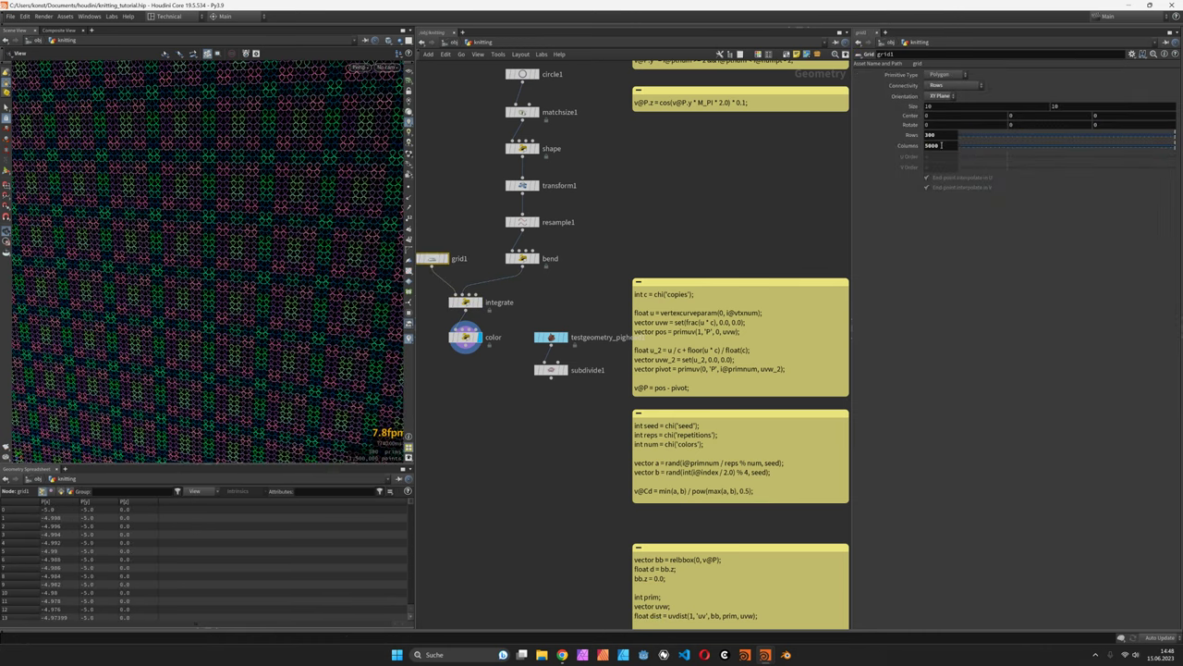
Step: Check the loops up close and increase the integrate wrangle's Scale to 0.049
scroll(343, 238, up, 5)
scroll(250, 287, up, 3)
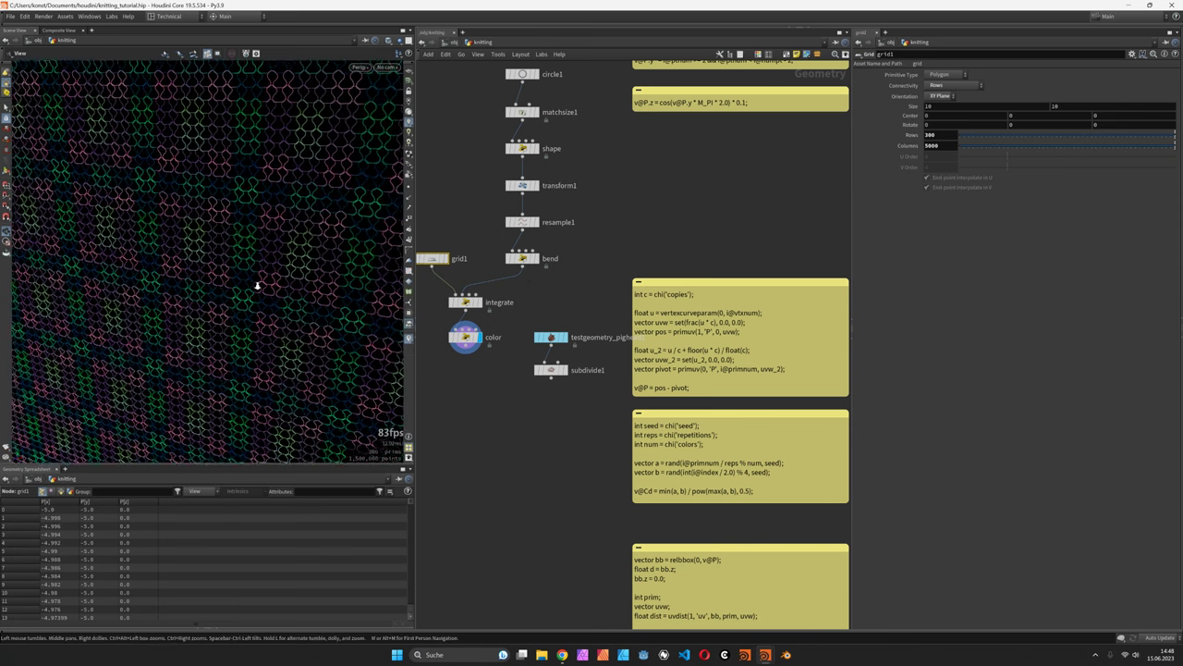
click(465, 303)
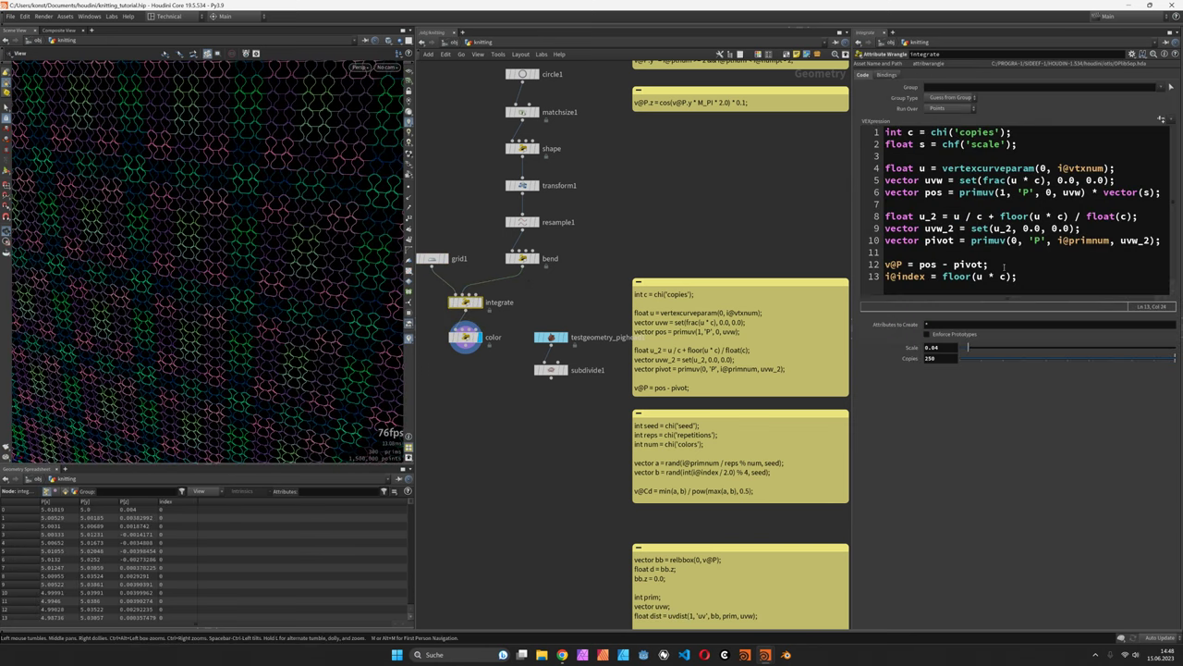
drag(967, 349, 972, 349)
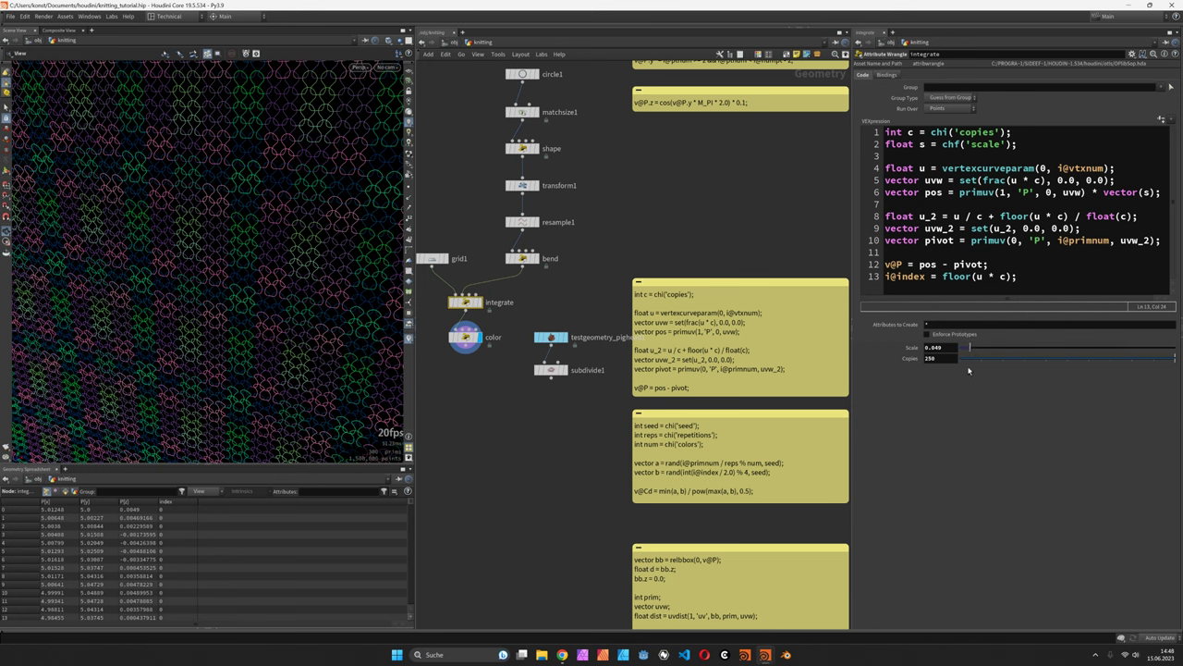
Step: Add a displayed Attribute Wrangle with color wired to its first input and subdivide1 to its second
click(431, 259)
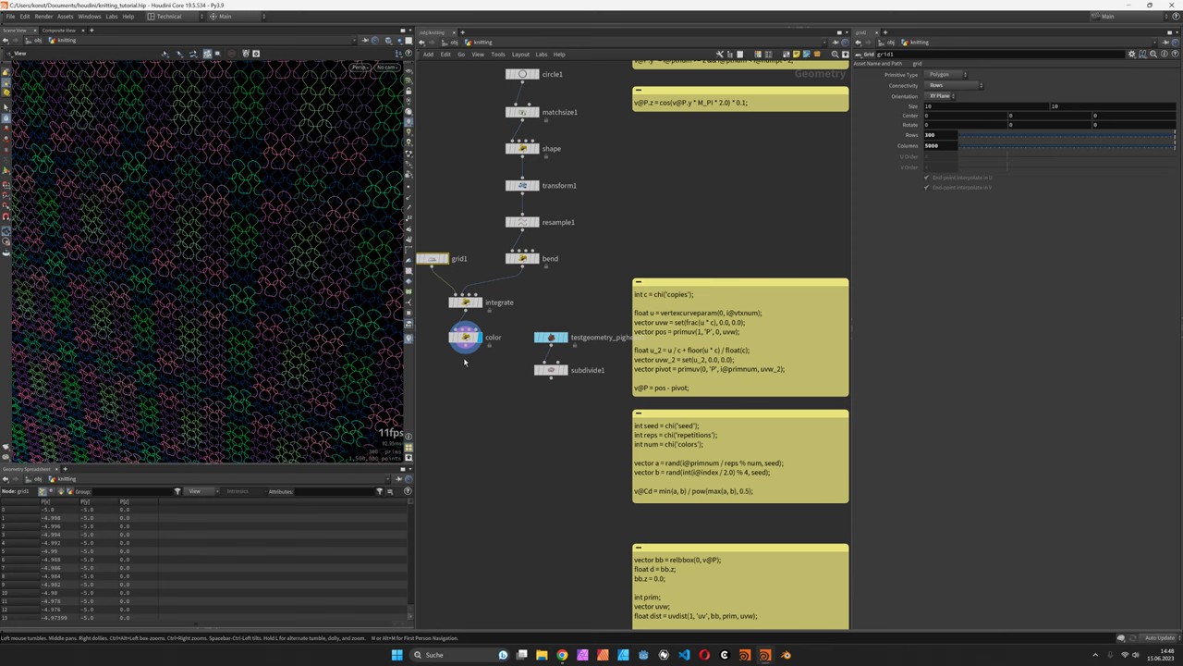
key(Tab)
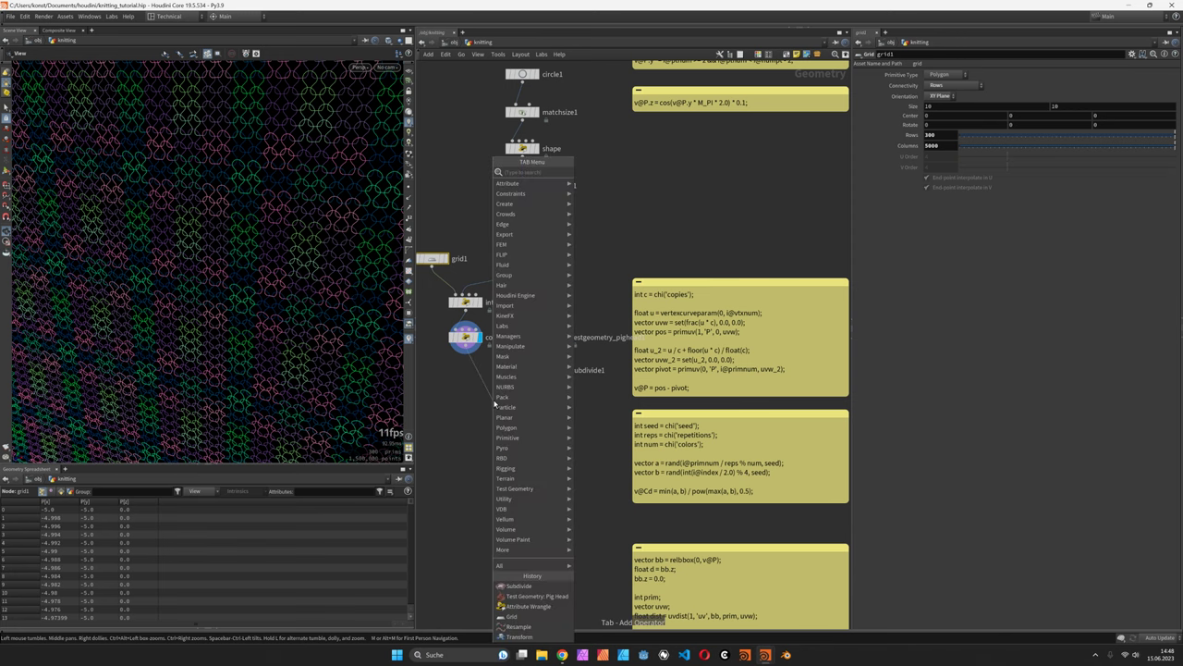
click(494, 403)
drag(494, 403, 518, 421)
drag(560, 381, 521, 417)
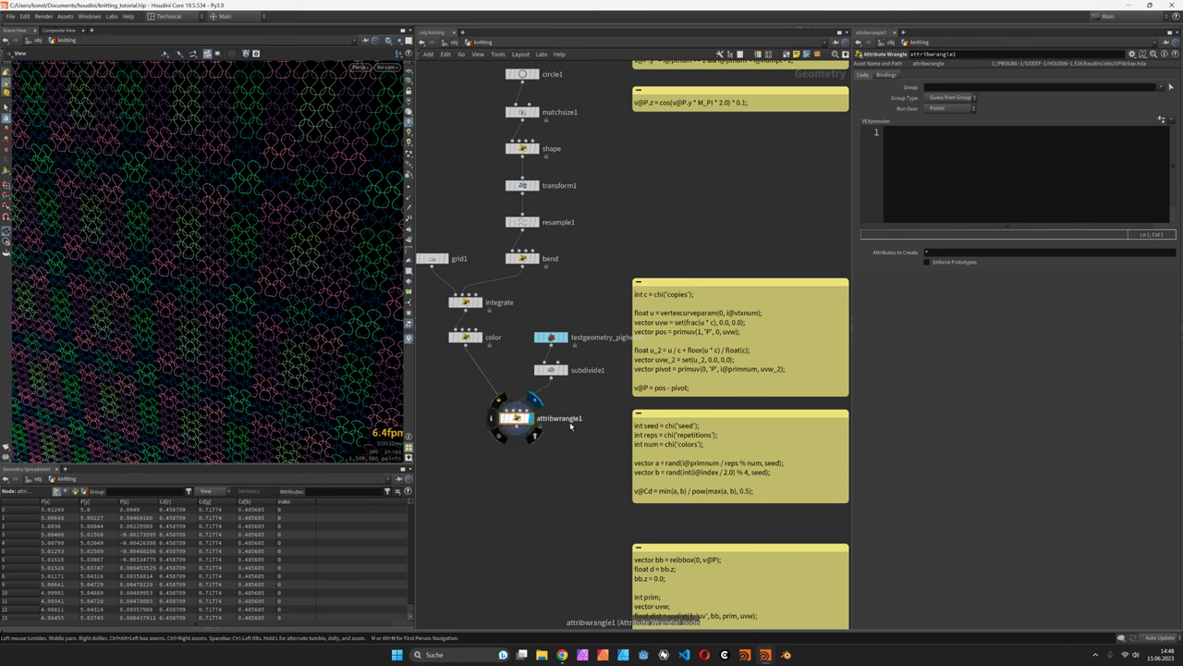
Step: Rename the new wrangle as assign and place it directly below the color node
double_click(560, 420)
text(assig)
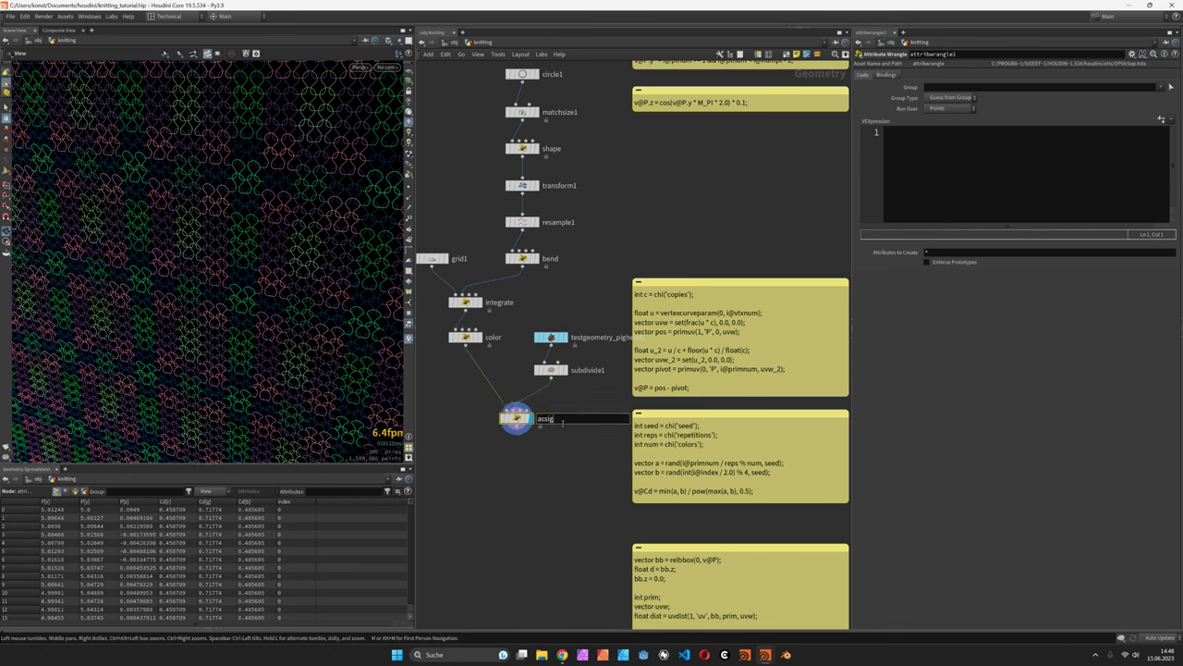
text(n)
key(Return)
drag(514, 419, 490, 426)
scroll(518, 462, down, 3)
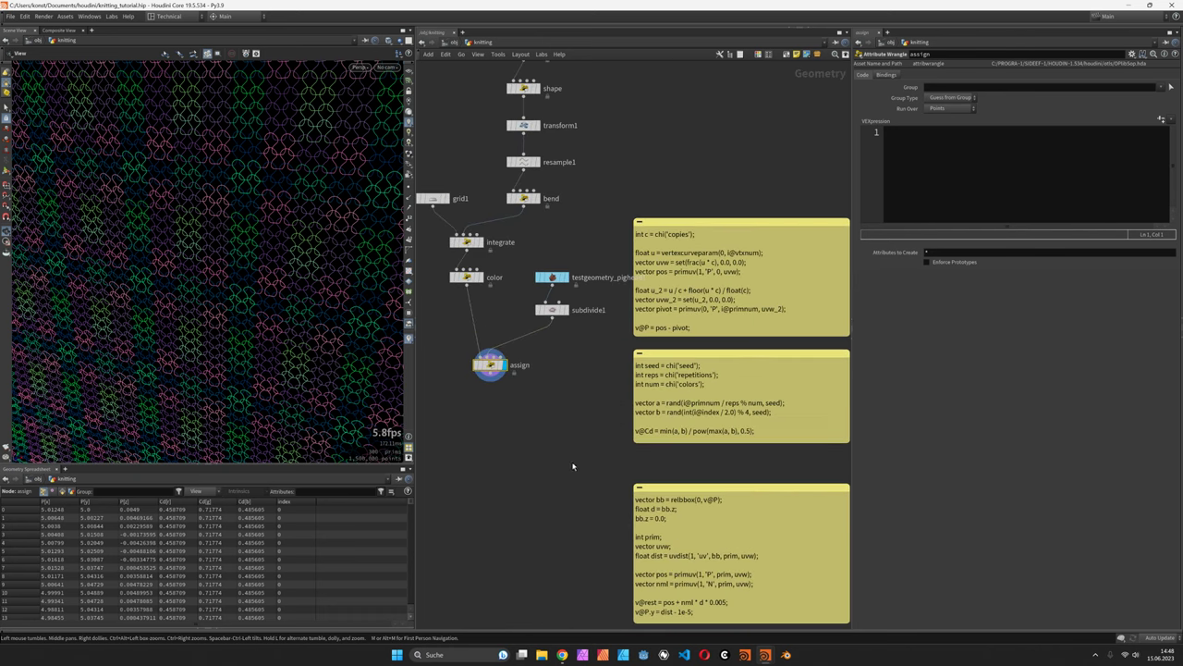
scroll(570, 434, up, 3)
drag(499, 334, 475, 341)
Step: Read the sticky note's VEX lines that use uvdist and primuv to find the surface position and normal
click(676, 504)
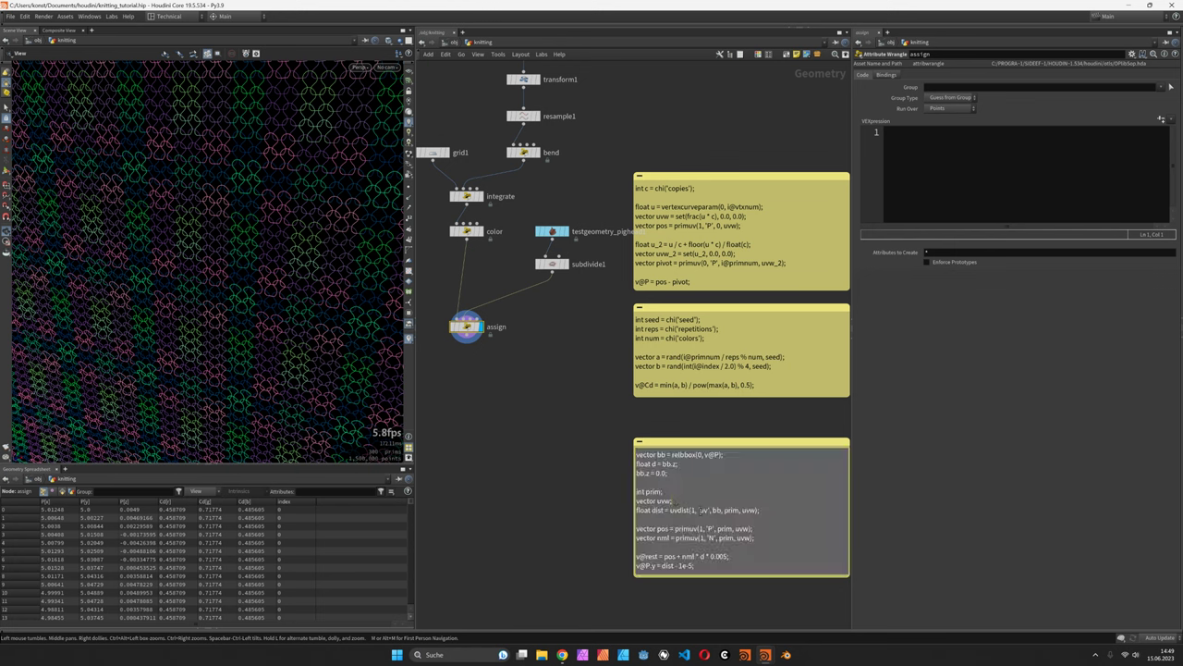
drag(733, 510, 708, 509)
click(650, 509)
click(733, 510)
drag(679, 528, 706, 509)
click(717, 528)
click(704, 527)
drag(689, 524, 723, 537)
click(727, 551)
drag(637, 555, 726, 555)
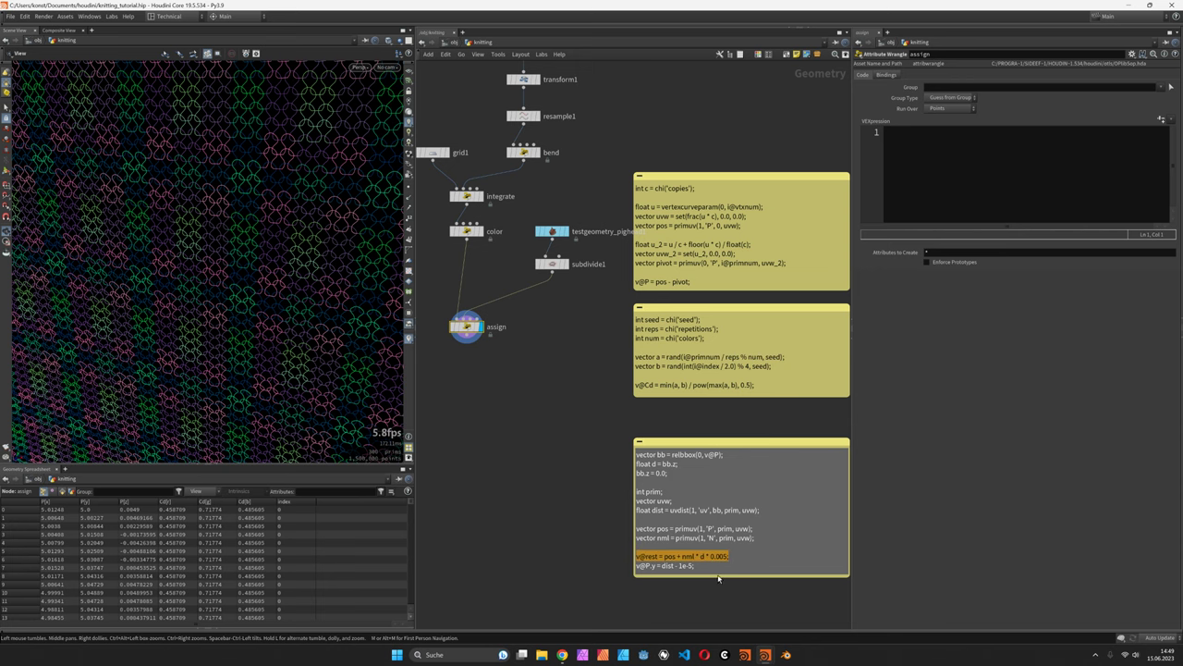
scroll(705, 579, up, 2)
middle_drag(710, 587, 710, 528)
double_click(628, 501)
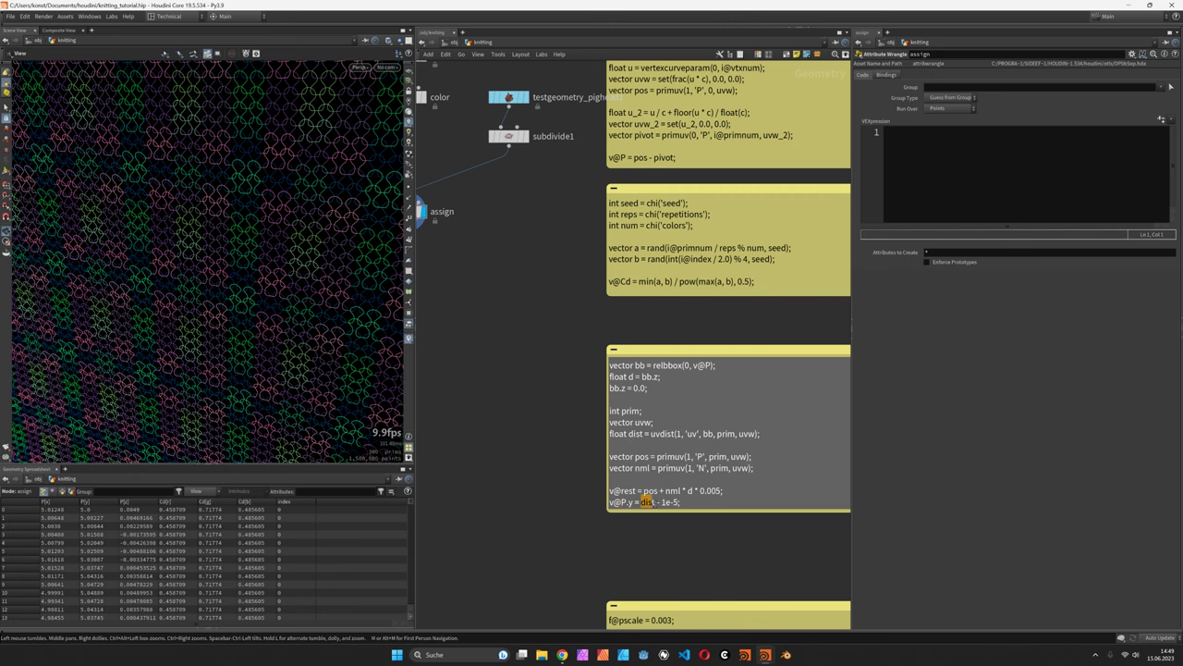
Step: Inspect the UV layout of subdivide1 in the UV view, and return to the assign node in the perspective view
click(523, 136)
key(space+5)
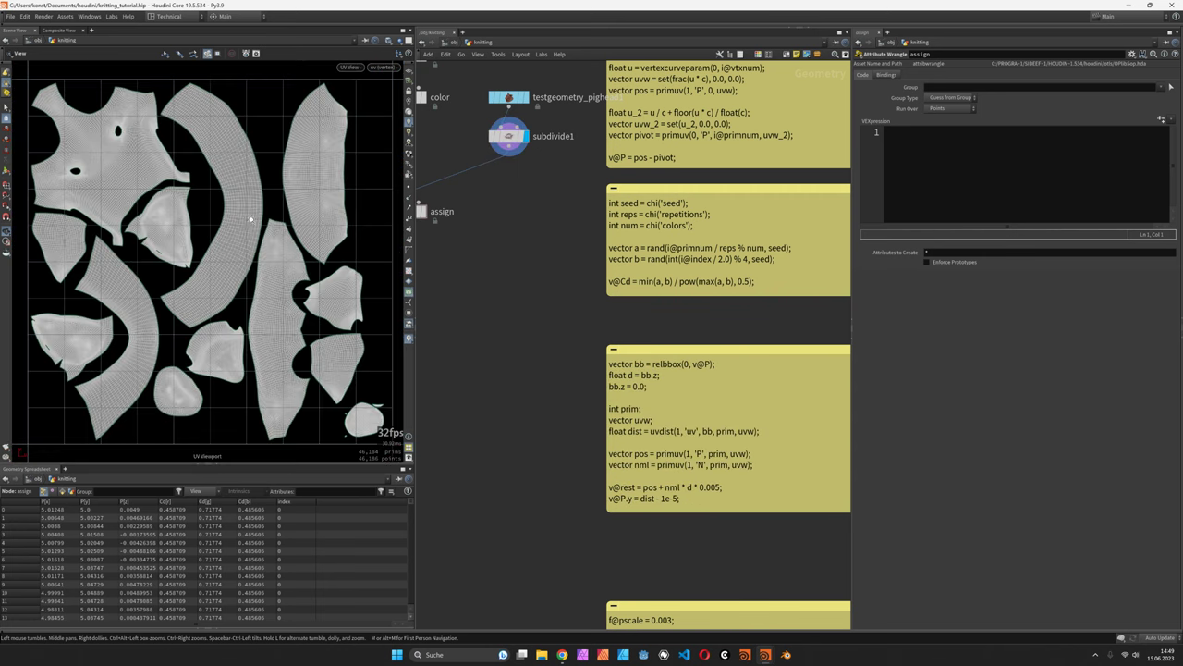
scroll(279, 178, up, 3)
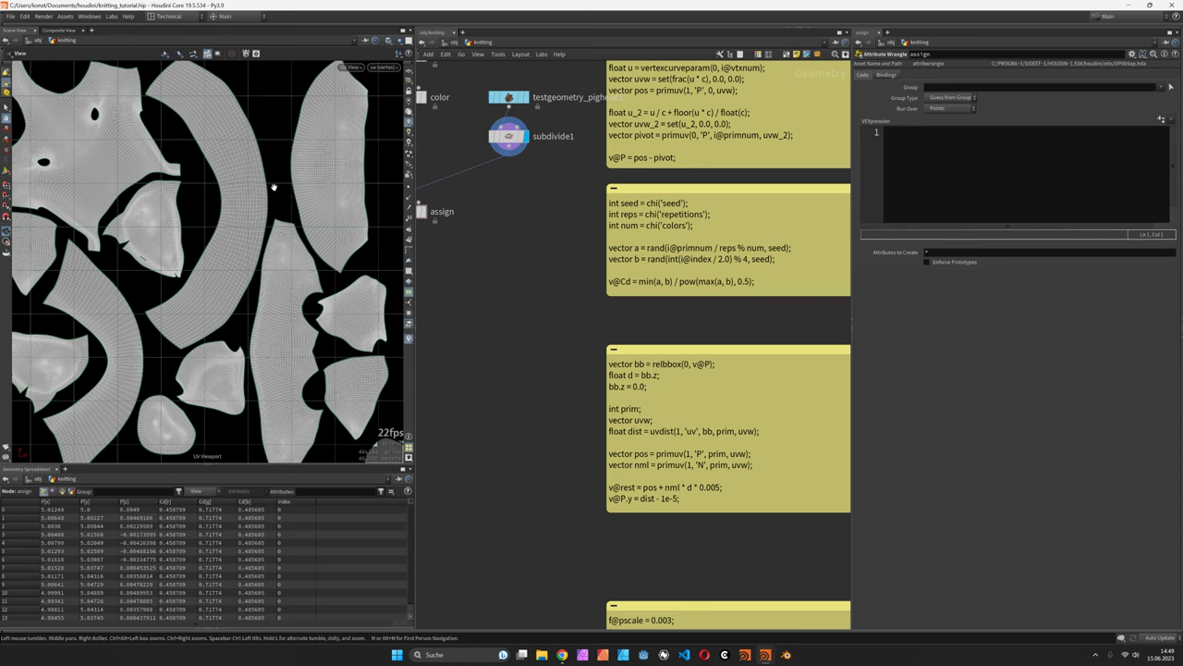
middle_drag(506, 341, 600, 376)
click(515, 246)
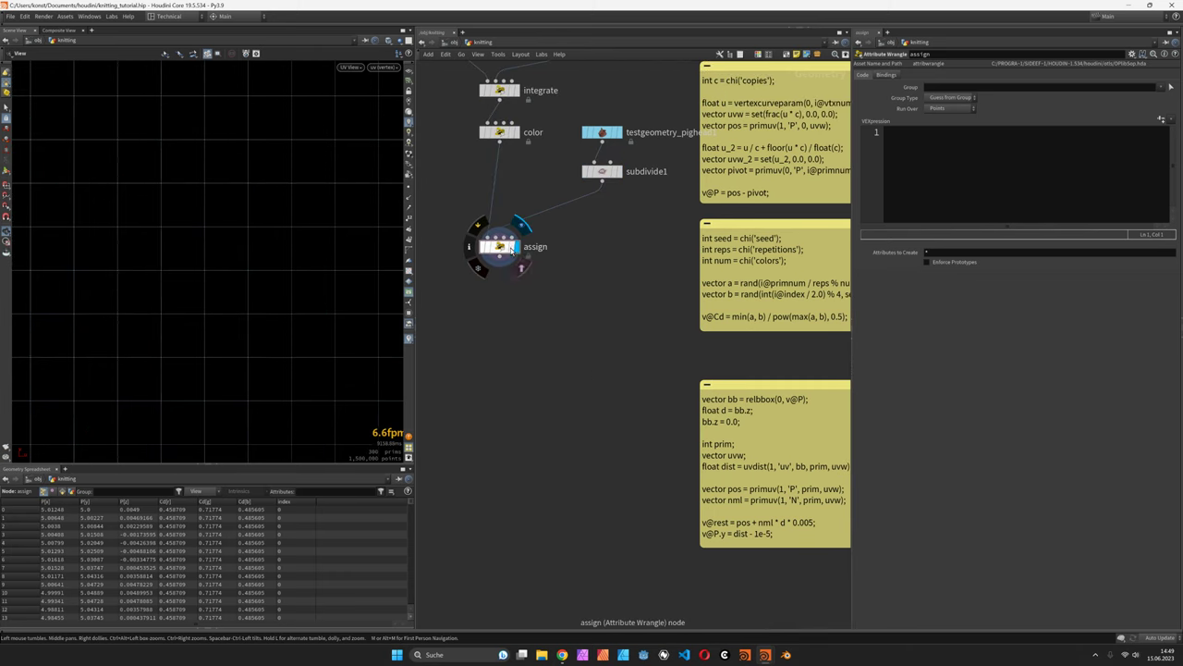
key(space+1)
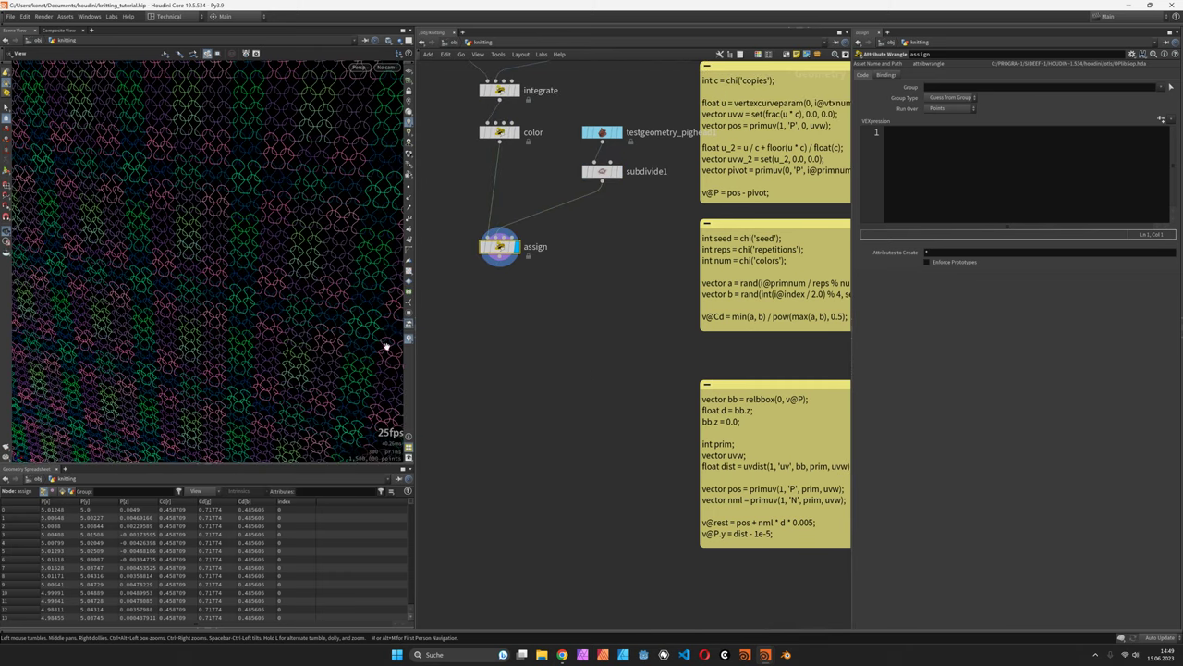
Step: Start the assign wrangle's VEX code with vector bb = relbbox(0, v@P);
middle_drag(622, 370, 569, 350)
click(1051, 157)
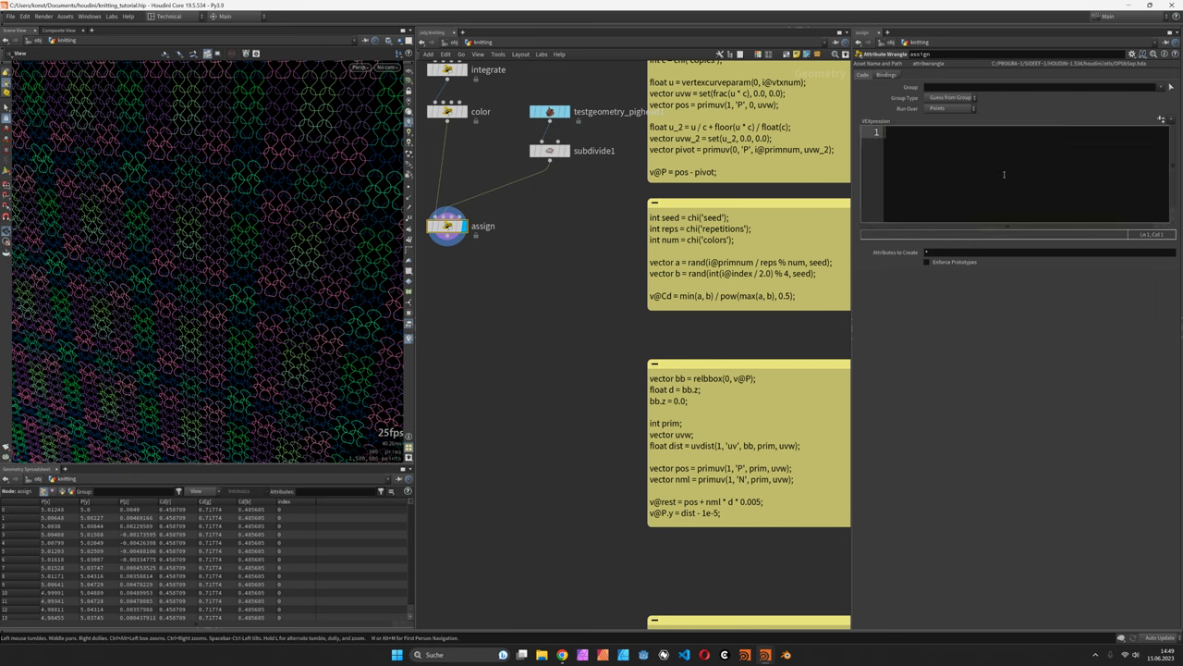
text(vectot)
key(BackSpace)
text(r )
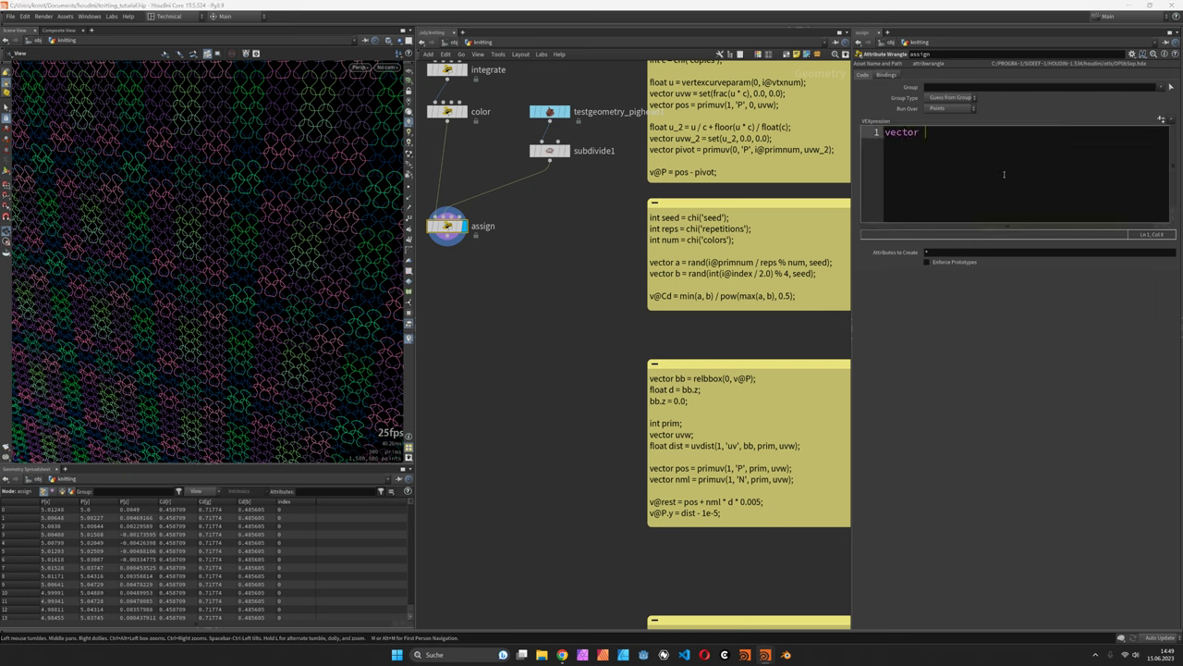
text(bb = relbb)
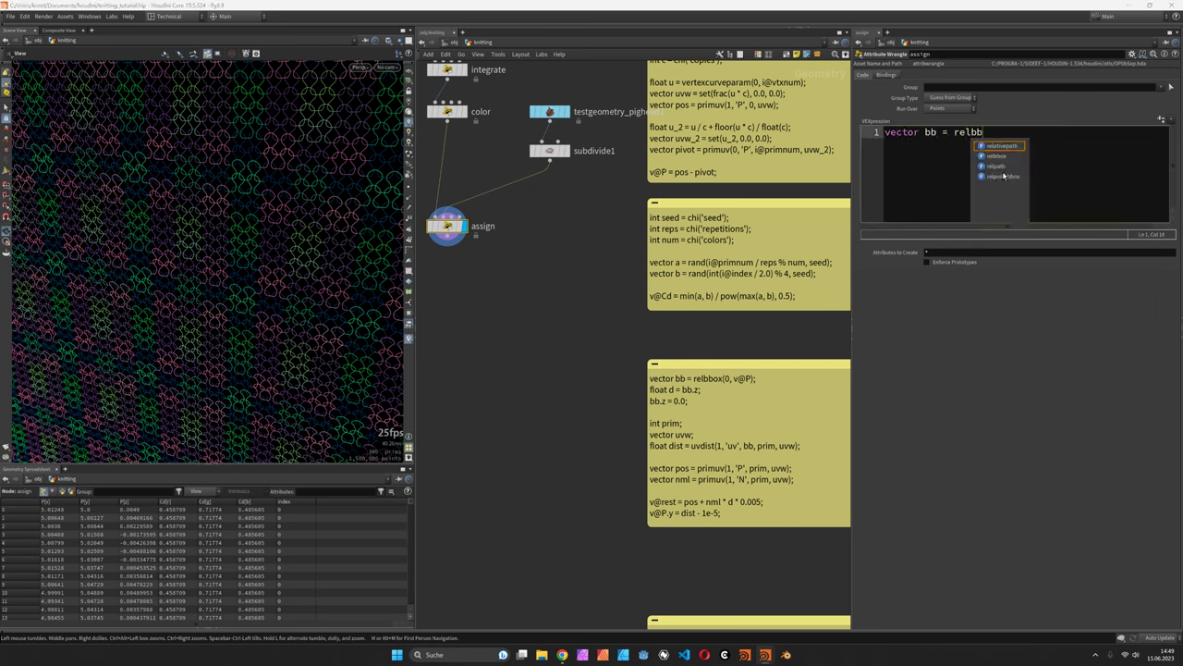
text(ox(0, v@P);)
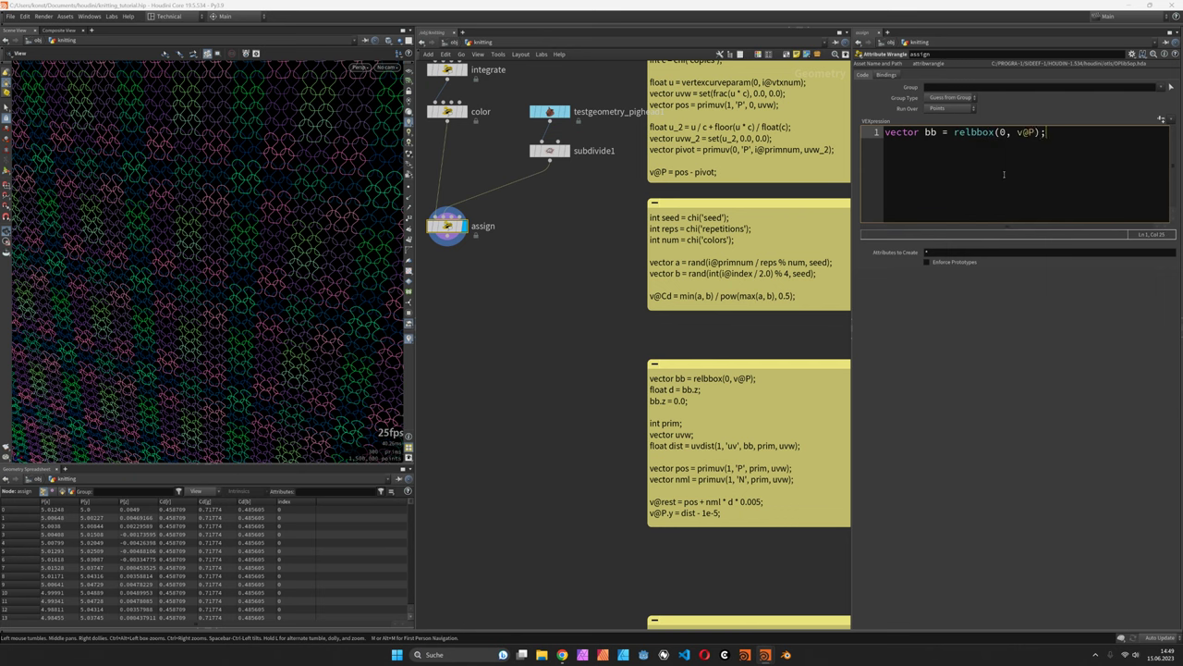
Step: Store the depth as float d = bb.z; and flatten the bounding box coordinate with bb.z = 0.0
key(Return)
text(float )
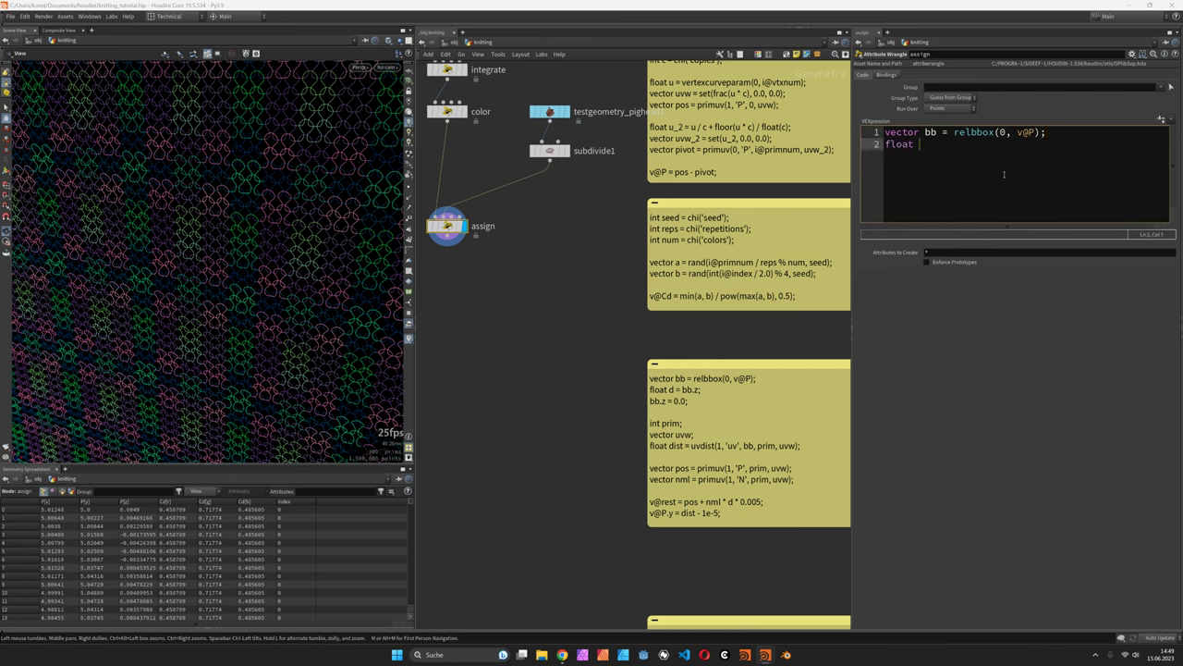
text(d = bb.z;)
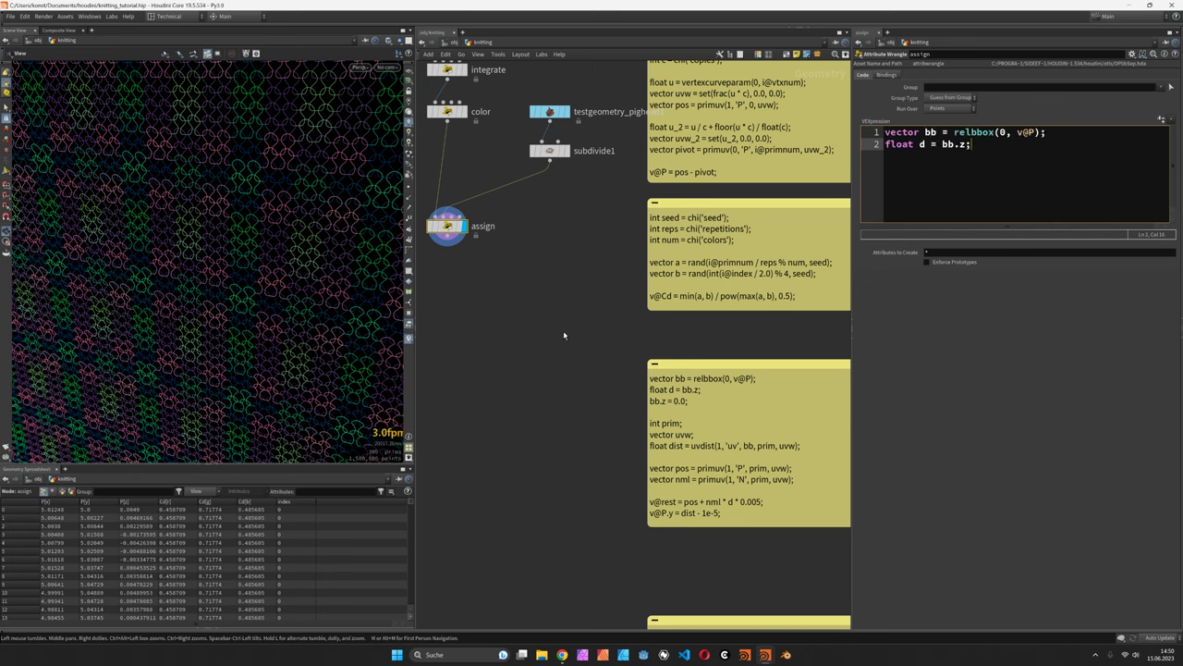
drag(185, 166, 232, 259)
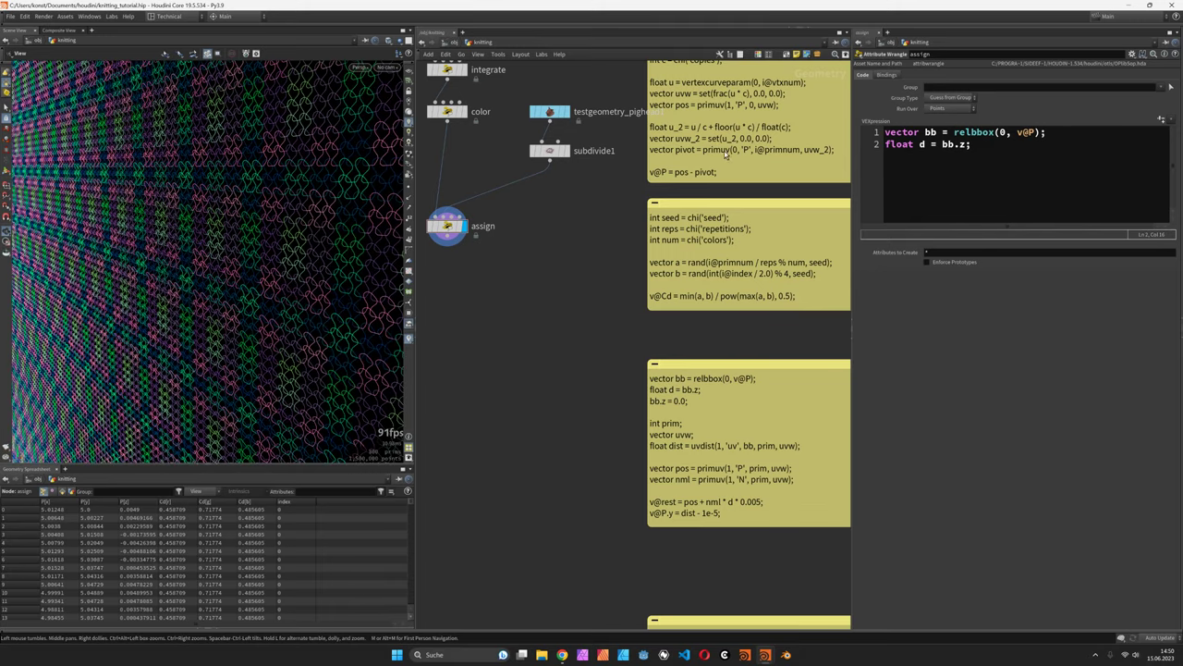
click(990, 154)
key(Return)
text(bb.z = 0.0;)
Step: Declare int prim; and vector uvw; below a blank line in the assign wrangle's code
middle_drag(685, 334, 519, 344)
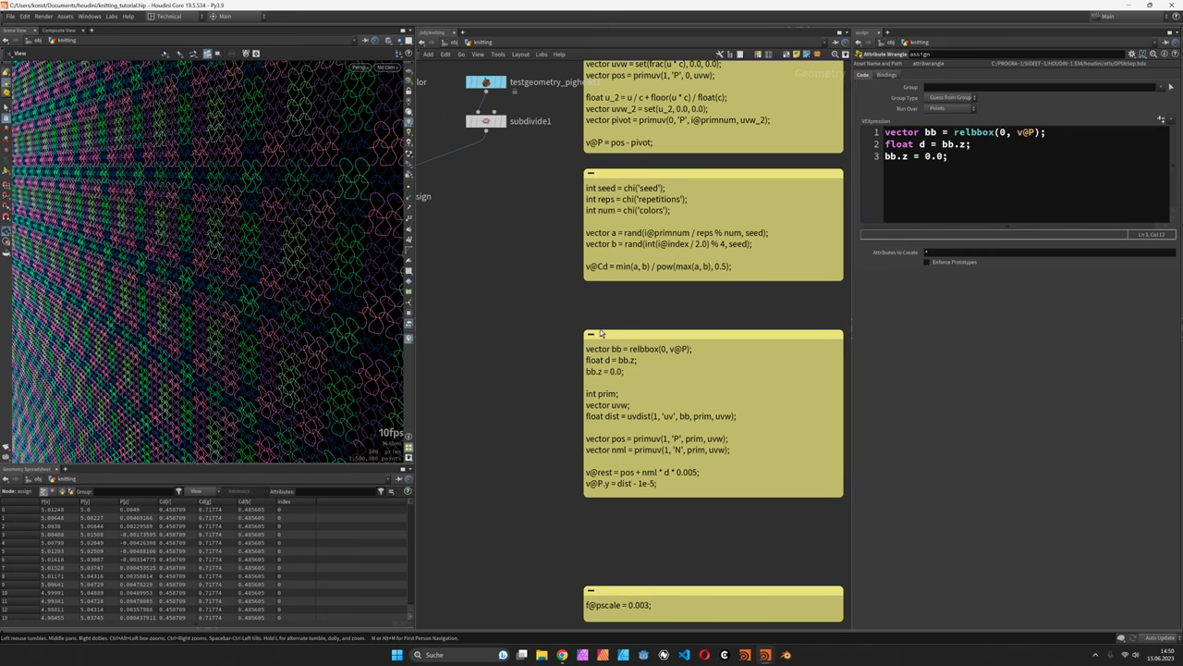
scroll(650, 420, up, 1)
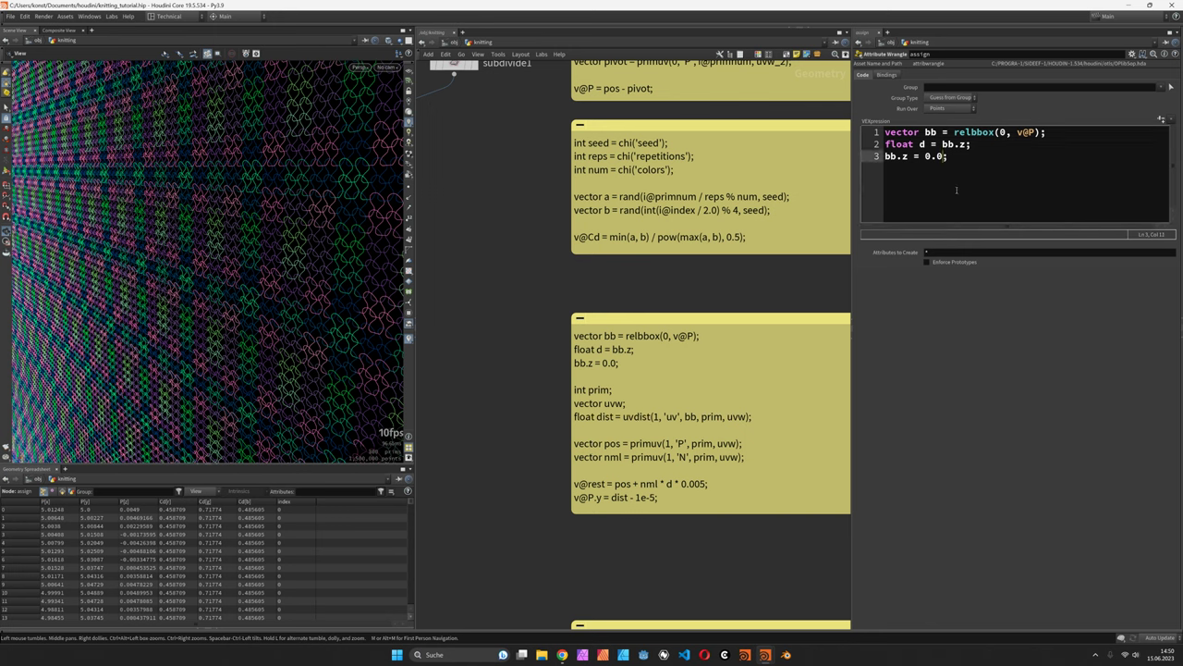
key(Return)
key(Return)
text(int )
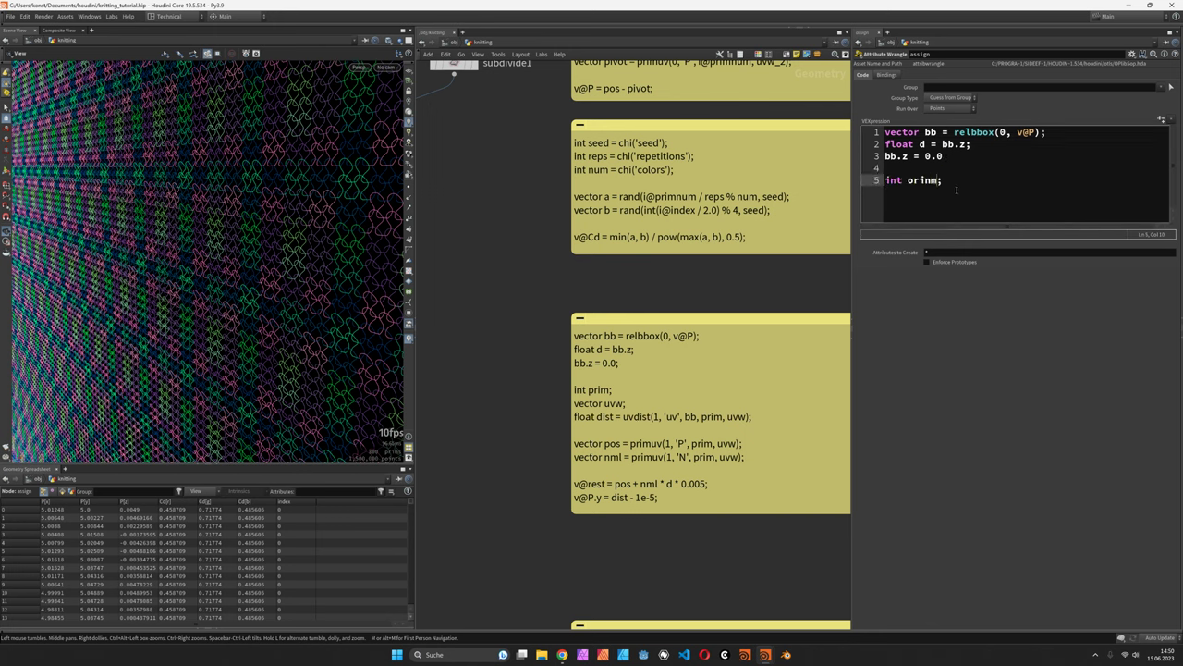
text(prim)
key(End)
key(Return)
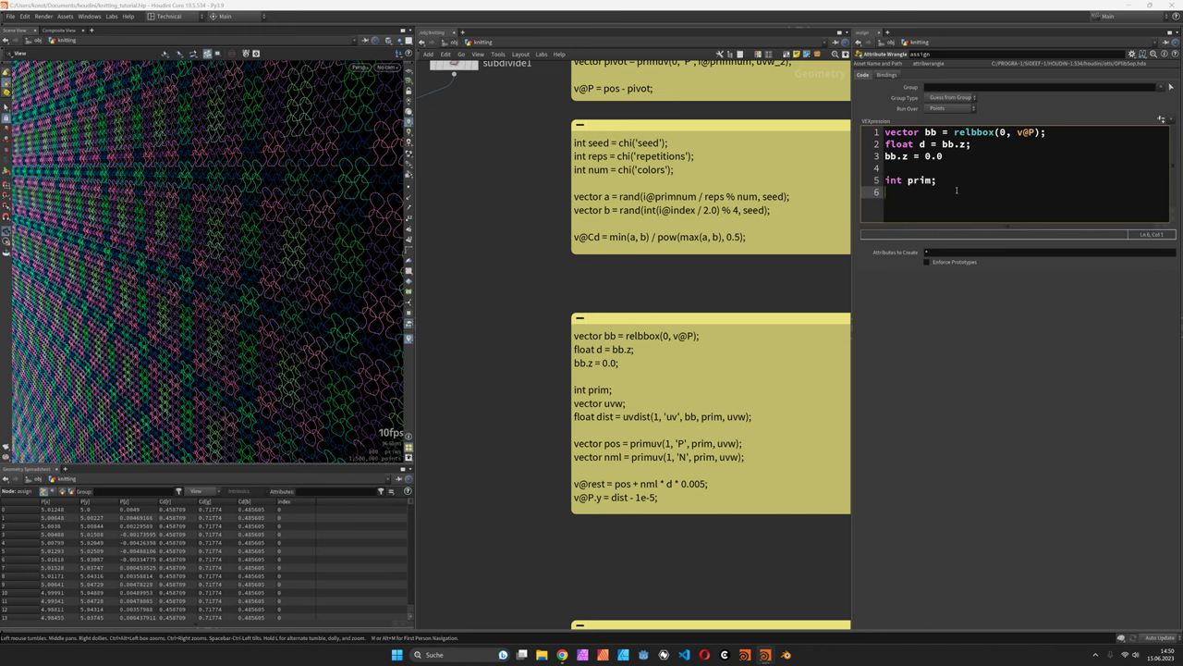
text(vector uvw;)
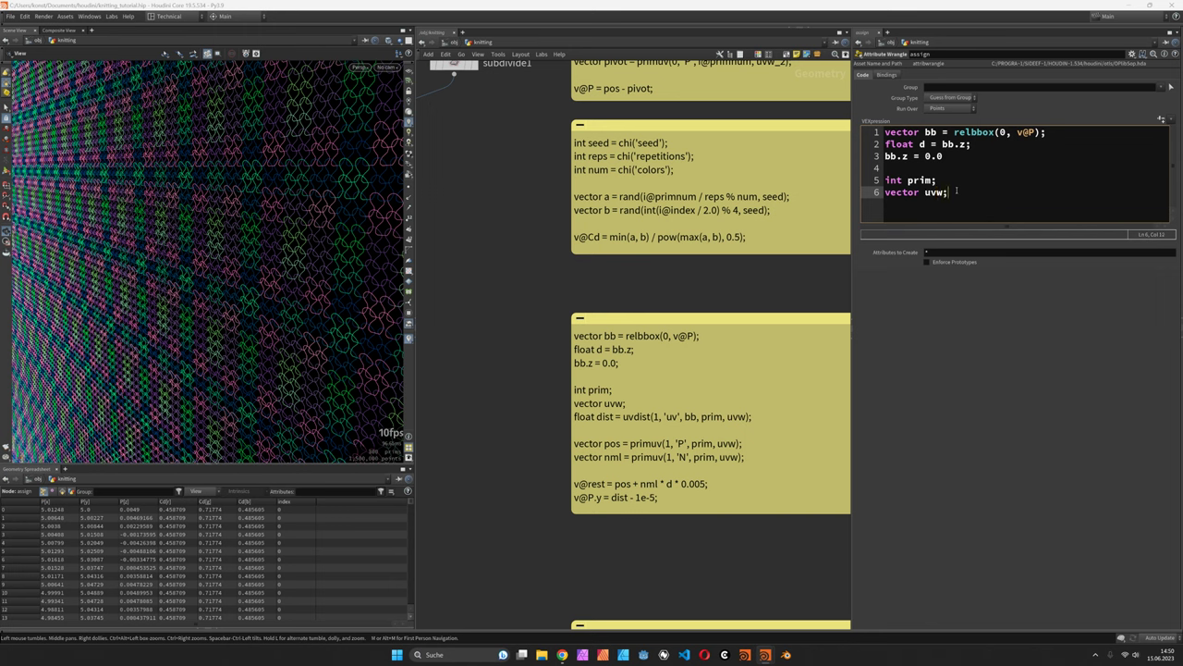
Step: Add the line float dist = uvdist(1, 'uv', bb, prim, uvw); and apply the code
key(Return)
text(float dist = )
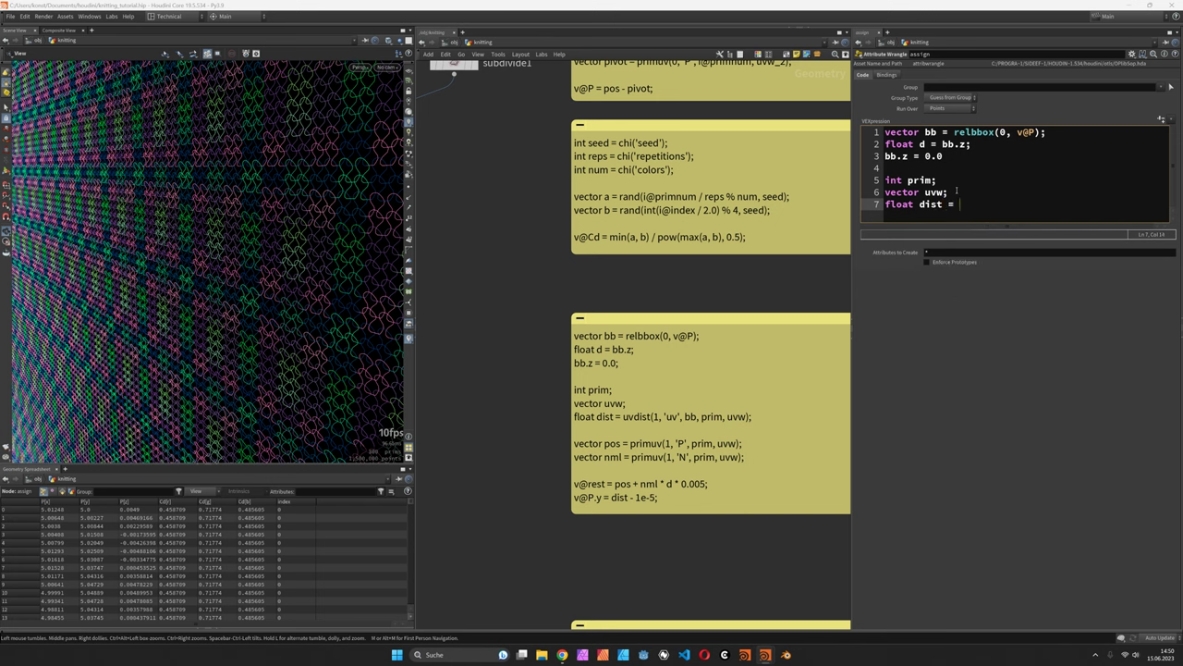
text(uvdist()
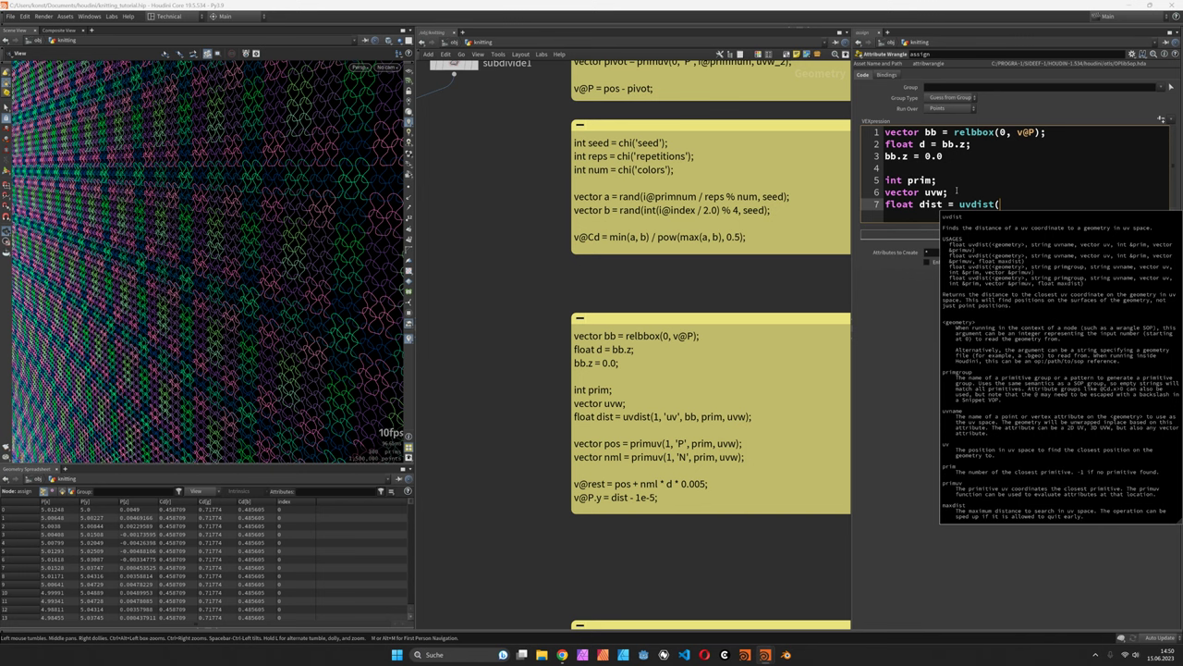
text(1, 'uv')
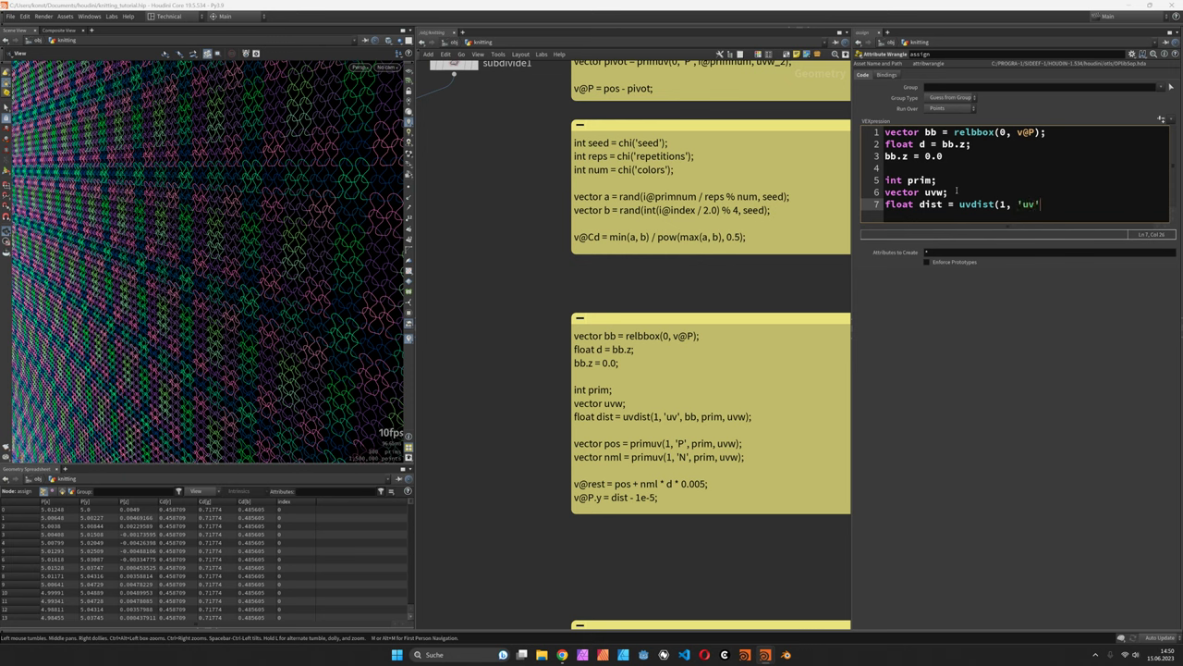
text(, bb, prim, uvw);)
key(ctrl+Return)
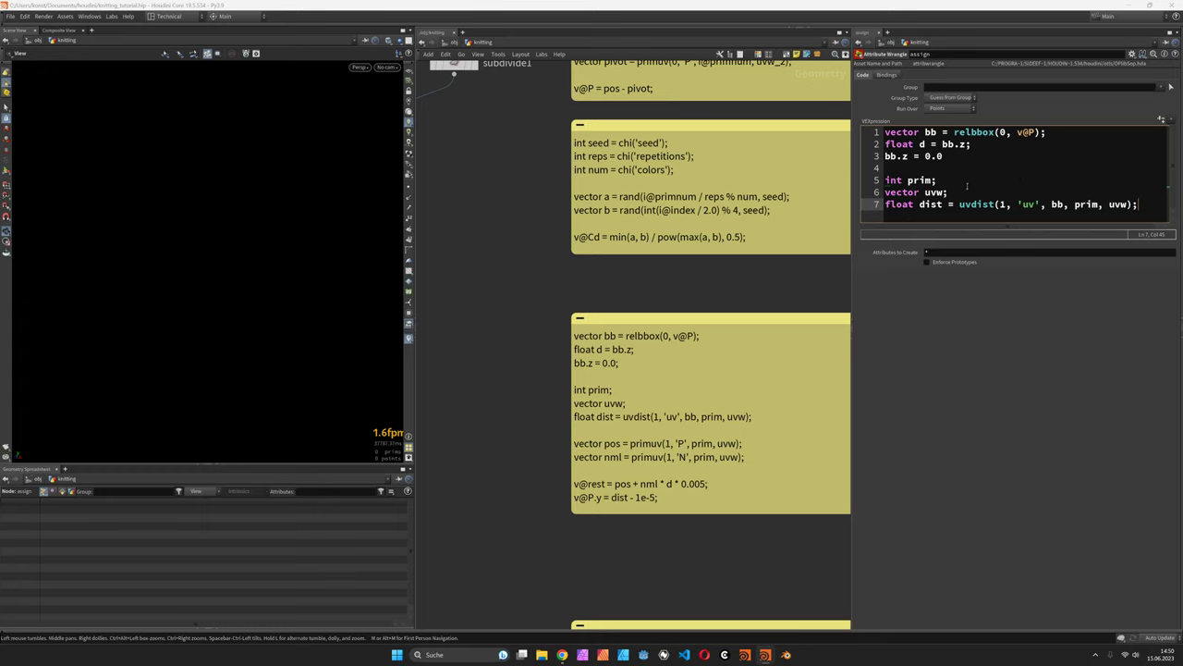
Step: Add the missing semicolon after bb.z = 0.0 and review the prim and uvw variables passed to uvdist
click(958, 159)
text(;)
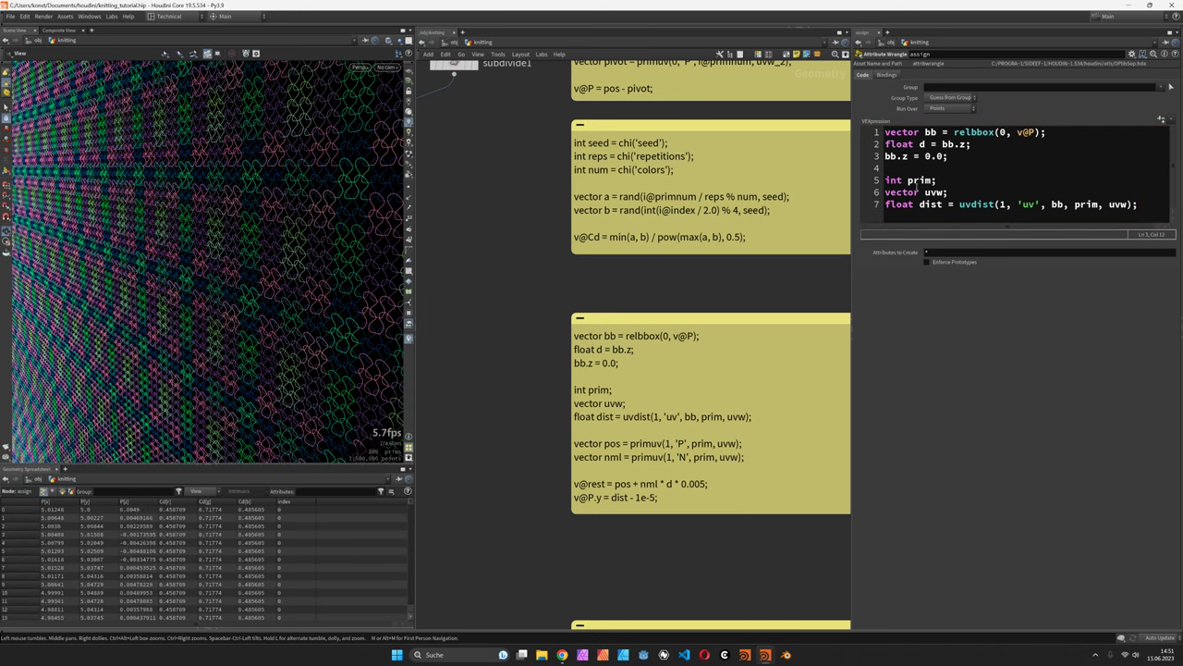
drag(1072, 204, 1098, 204)
double_click(1117, 204)
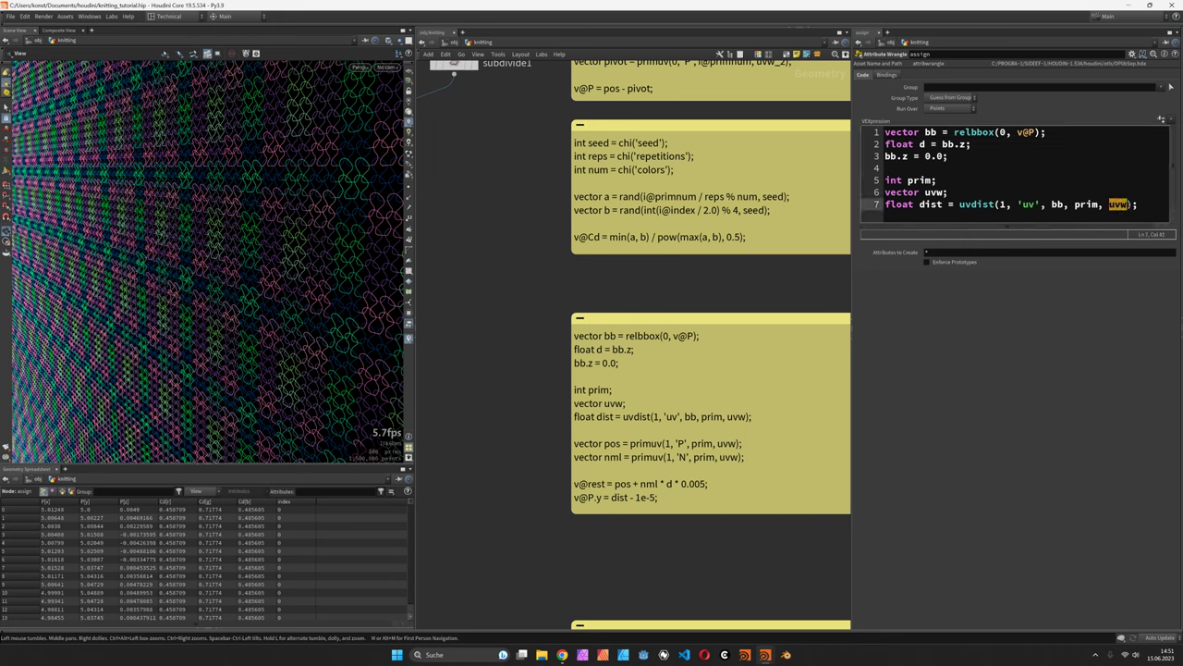
drag(921, 192, 945, 192)
click(958, 192)
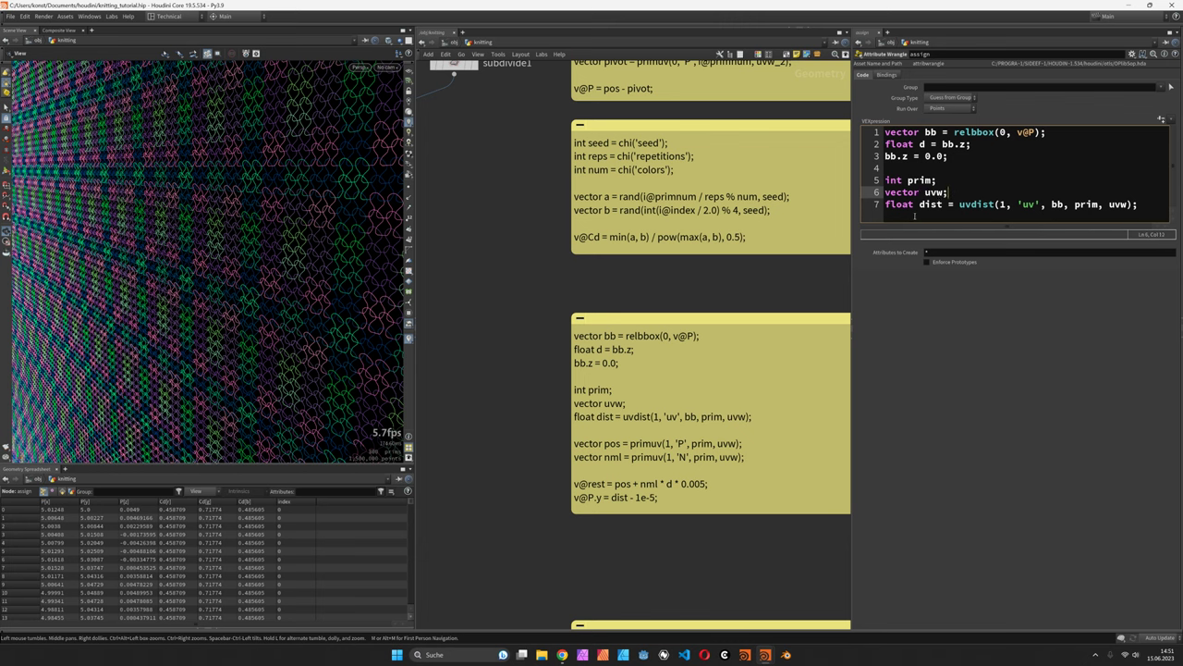
Step: Preview the UV distance as point color with v@Cd = dist * 100.0; and examine the pattern in the viewport
click(1149, 208)
key(Return)
key(Return)
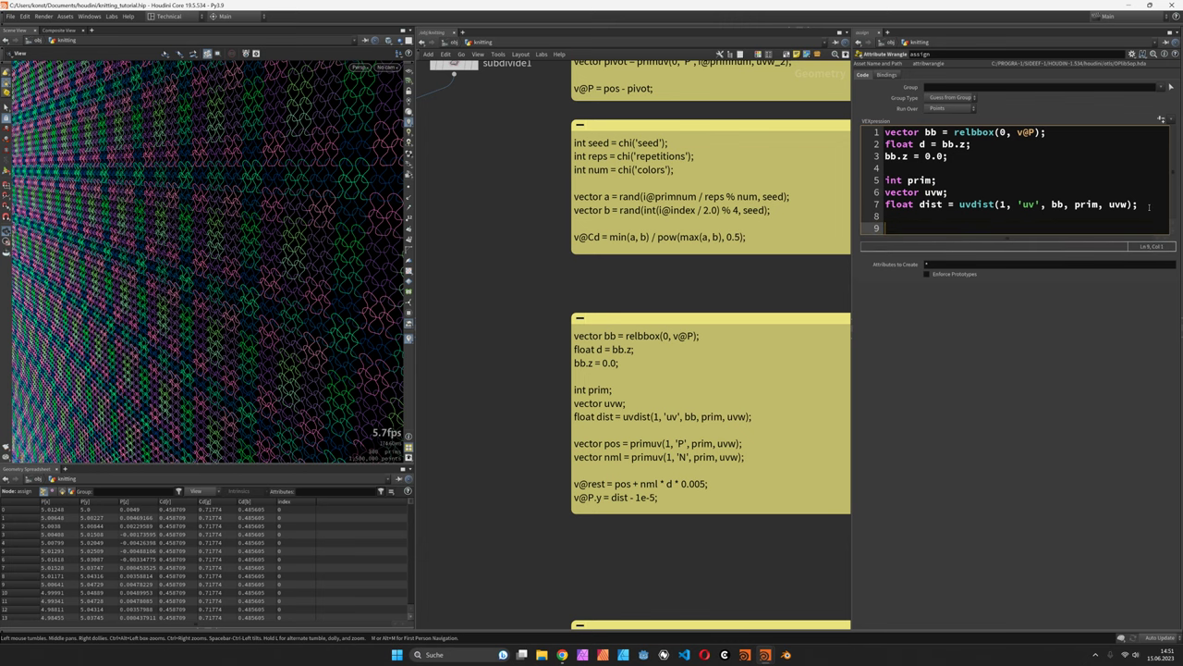
text(v@Cd = dist;)
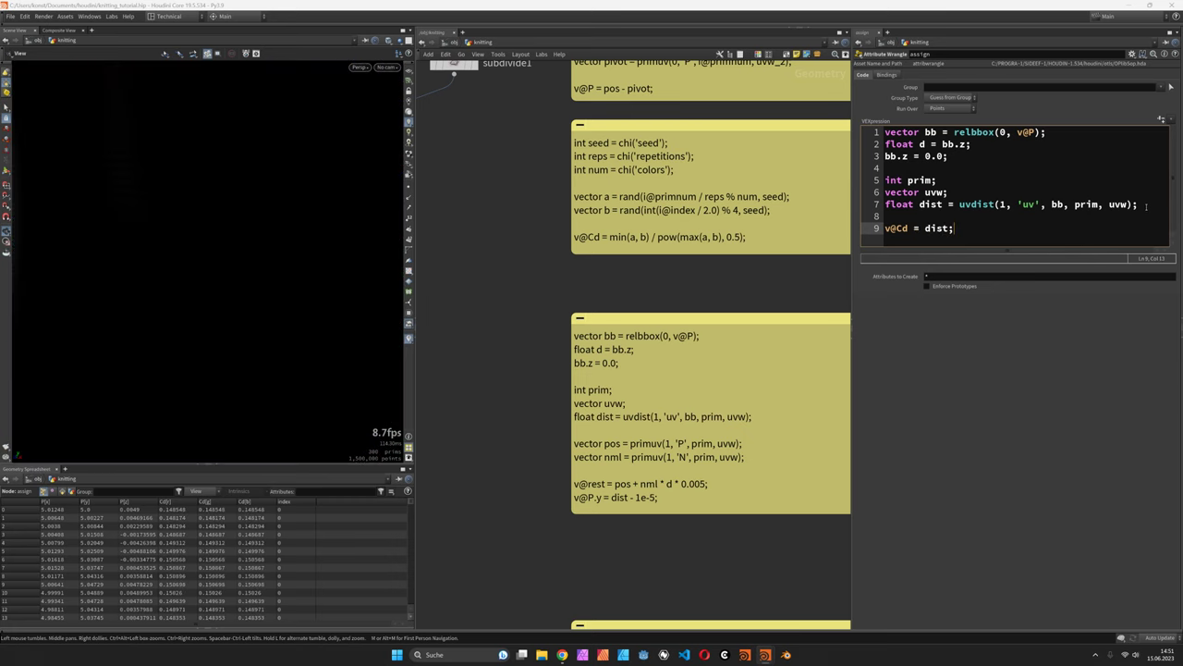
click(951, 227)
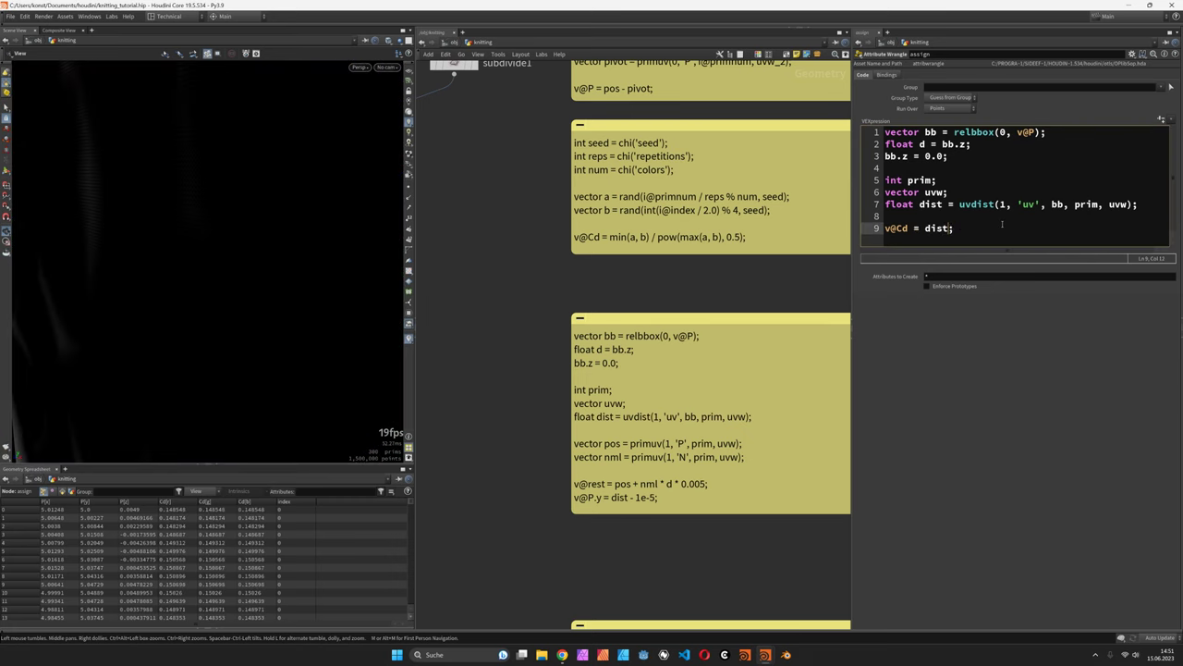
text(* 100.0)
scroll(234, 245, down, 10)
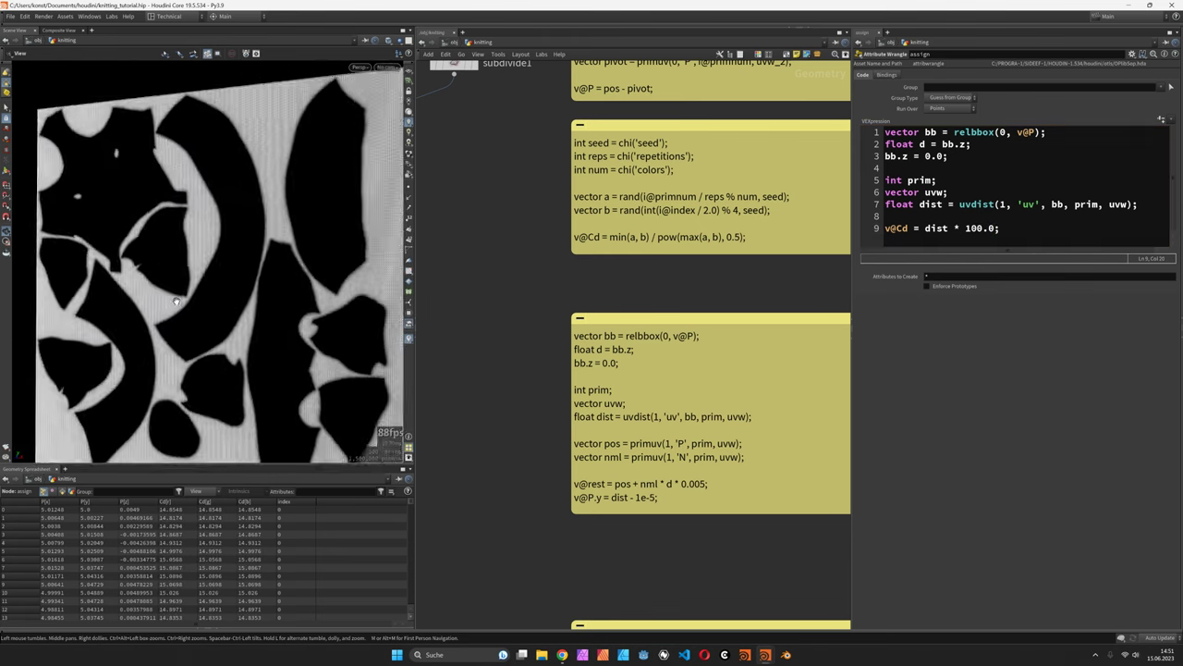
scroll(234, 244, up, 5)
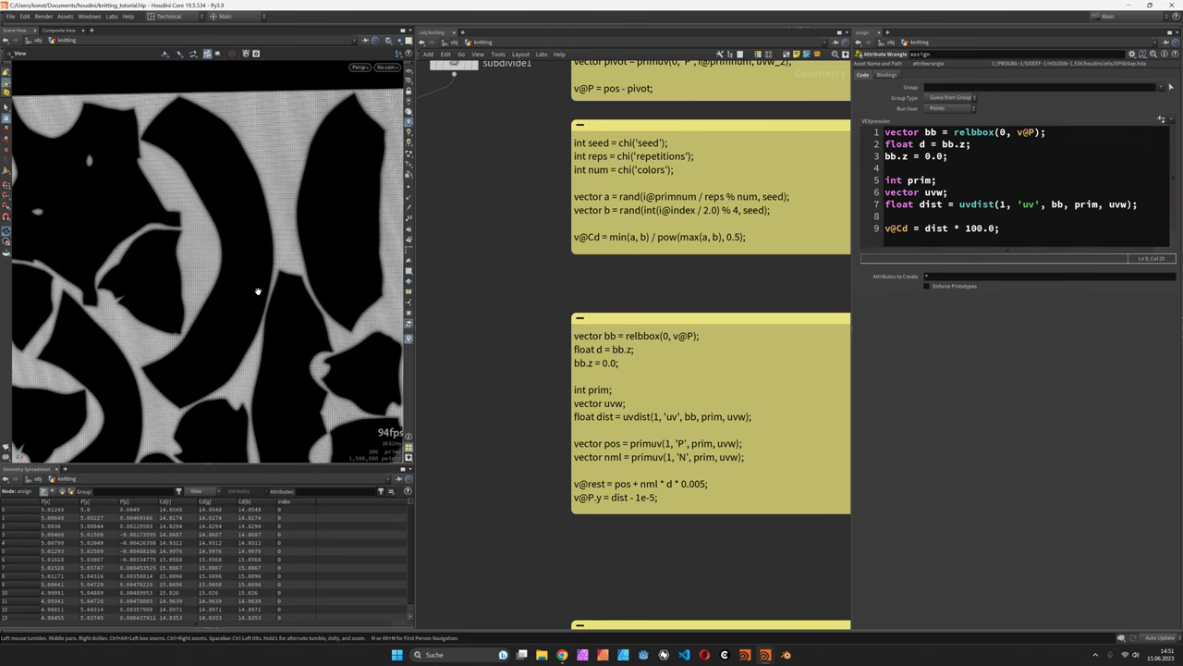
drag(237, 251, 231, 243)
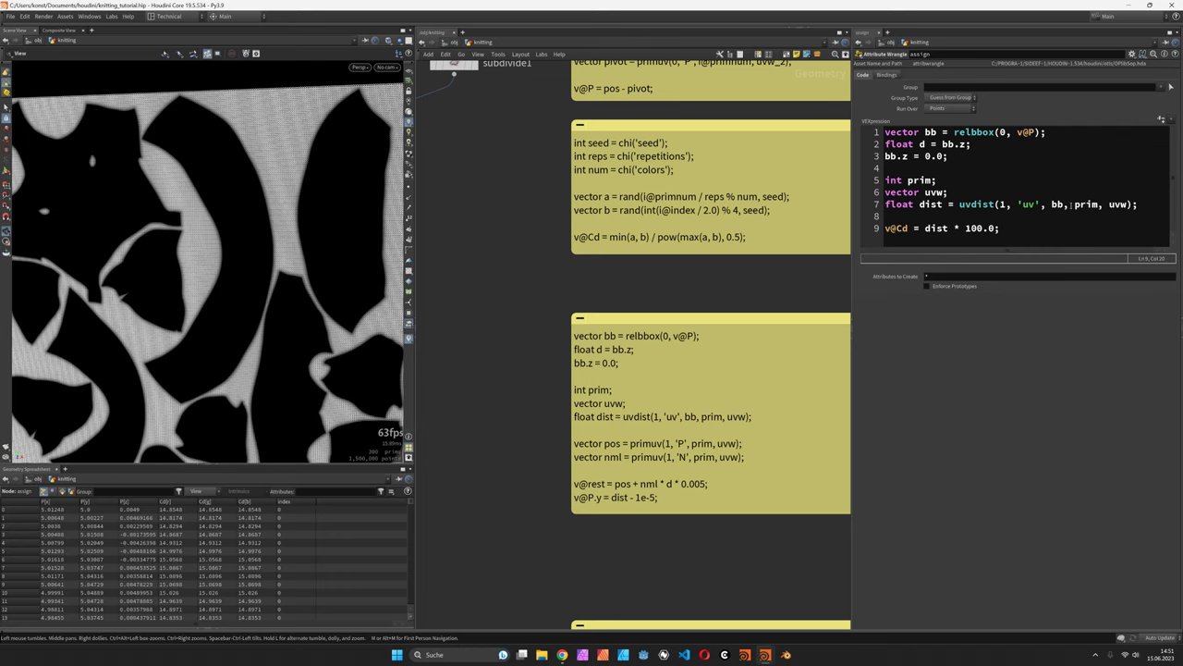
Step: Set the color preview's distance multiplier to 20.0 and examine the falloff around the UV islands
drag(977, 231, 966, 230)
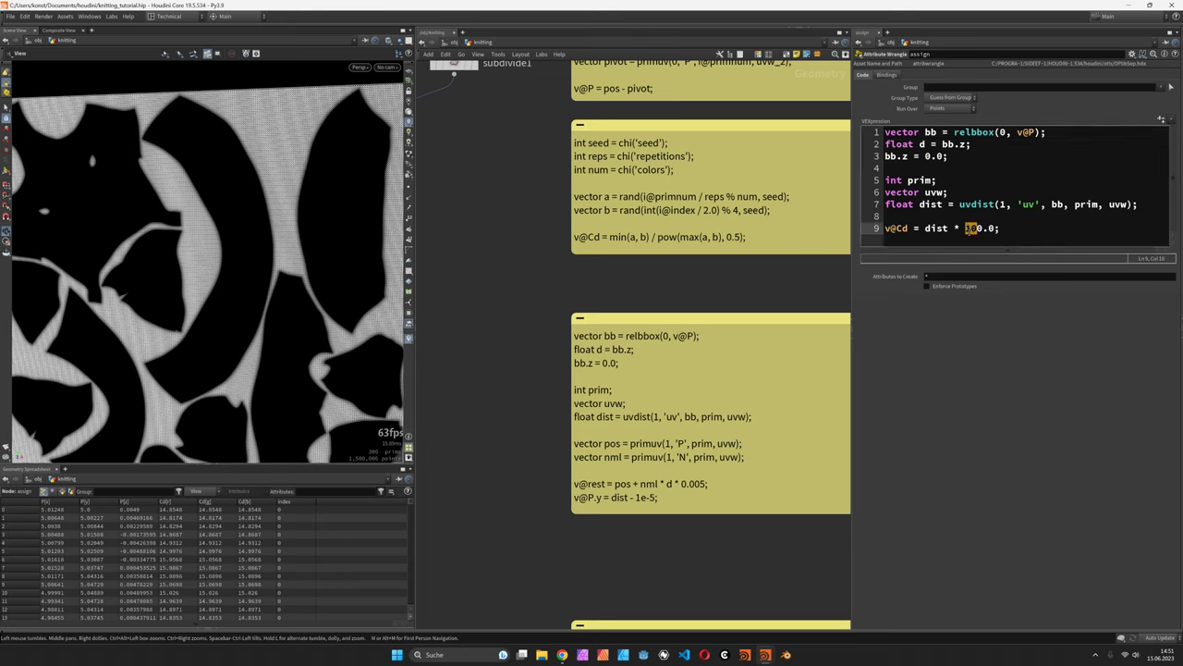
text(2)
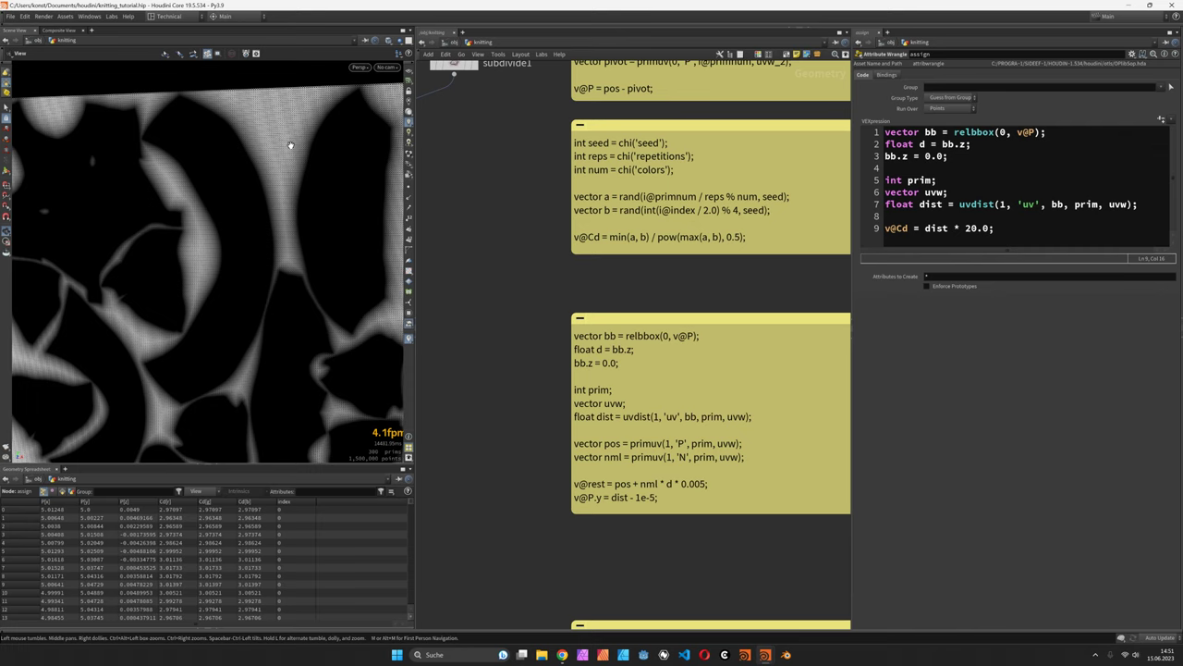
scroll(441, 261, down, 3)
middle_drag(441, 262, 531, 180)
scroll(609, 173, up, 2)
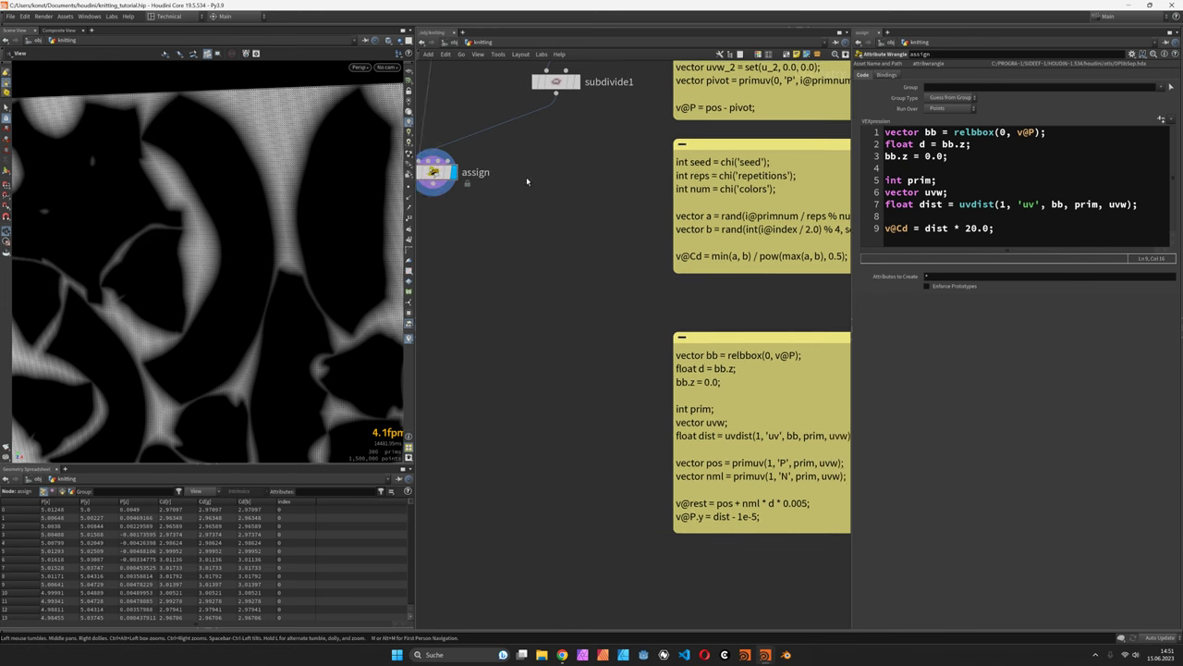
Step: Replace the color preview line in the assign wrangle with vector pos = primuv(1, 'P', prim, uvw);
drag(996, 228, 884, 229)
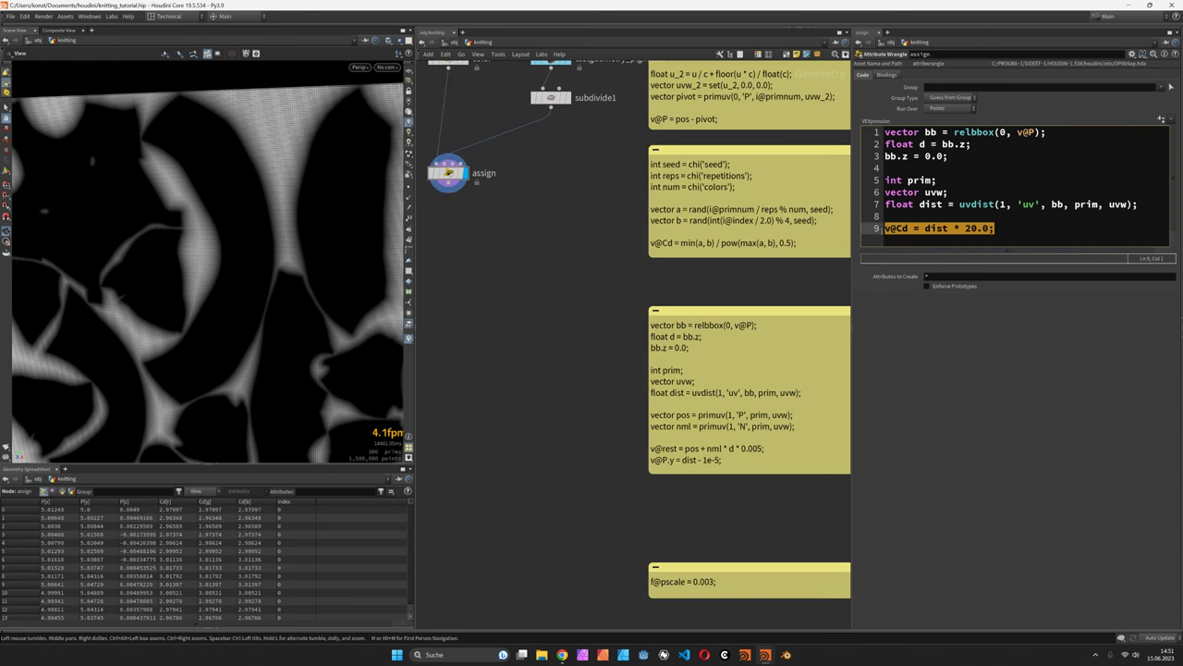
text(vector pos )
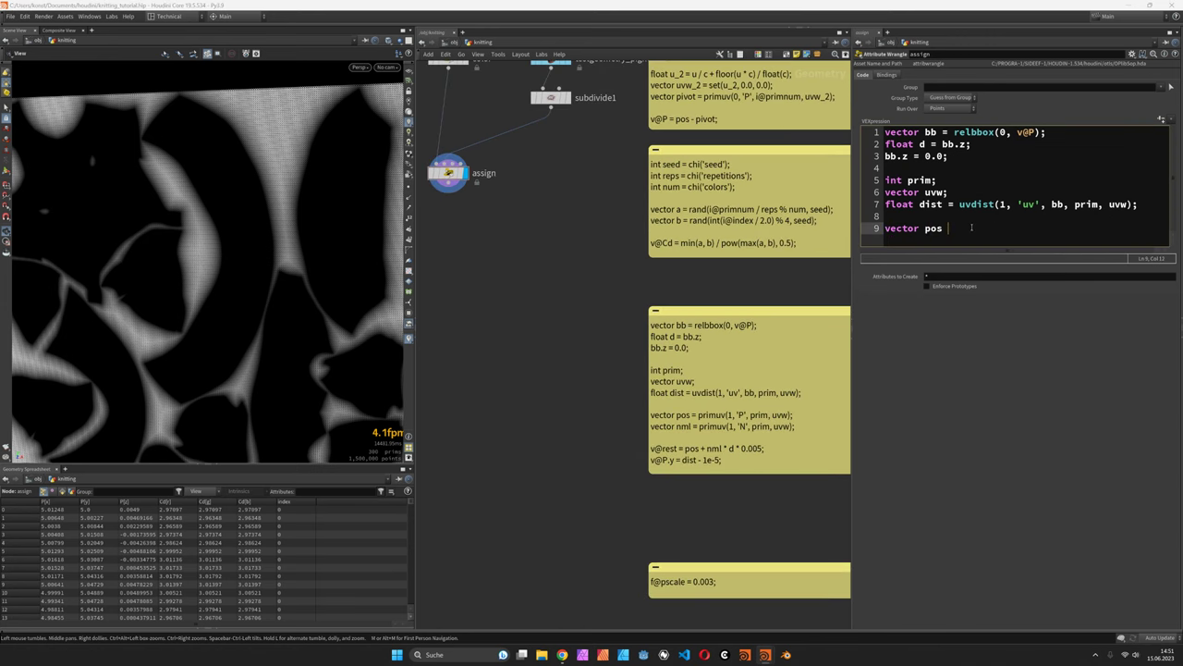
text(= primu)
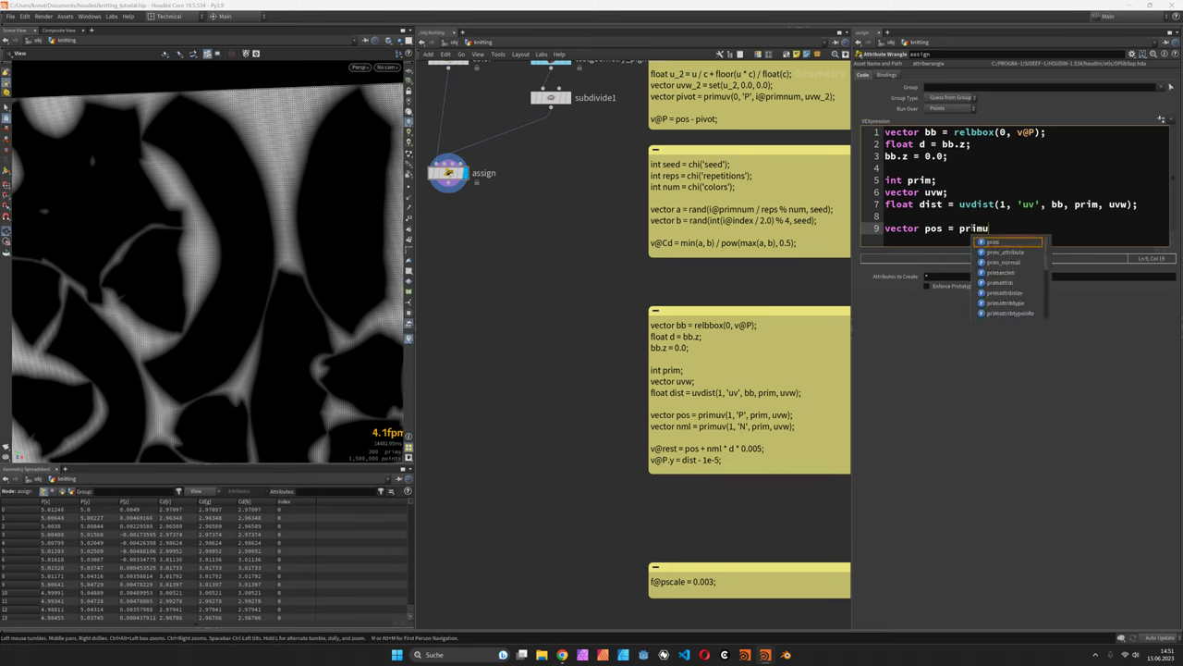
text(v(1, )
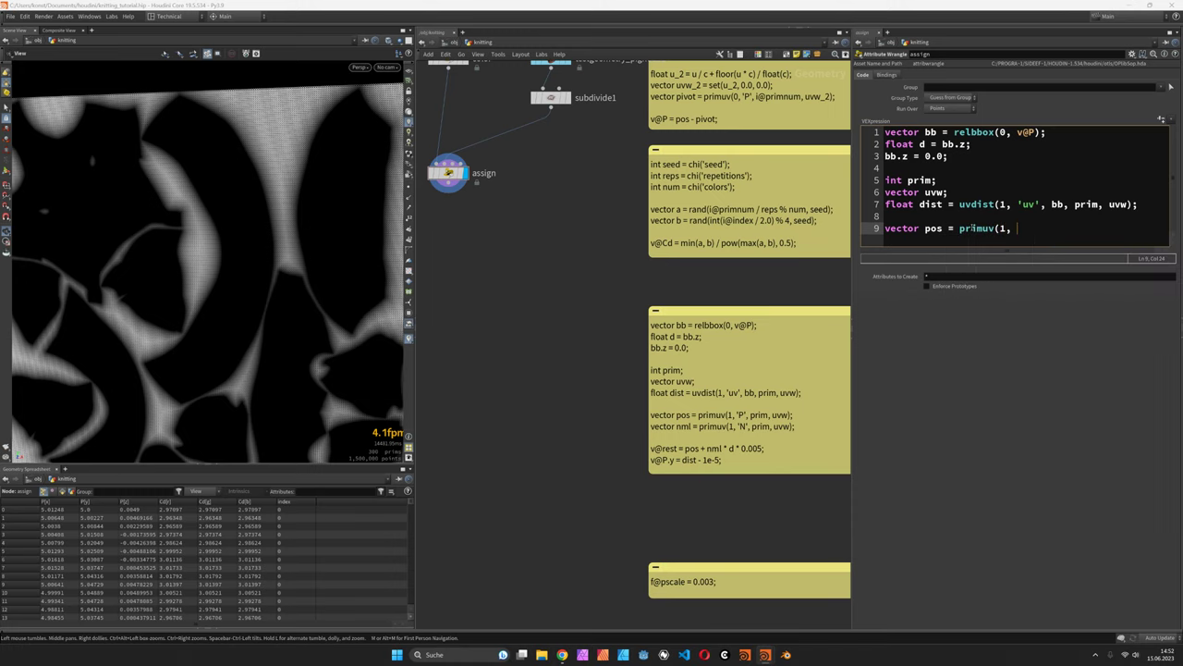
text('P', prim, uvw);)
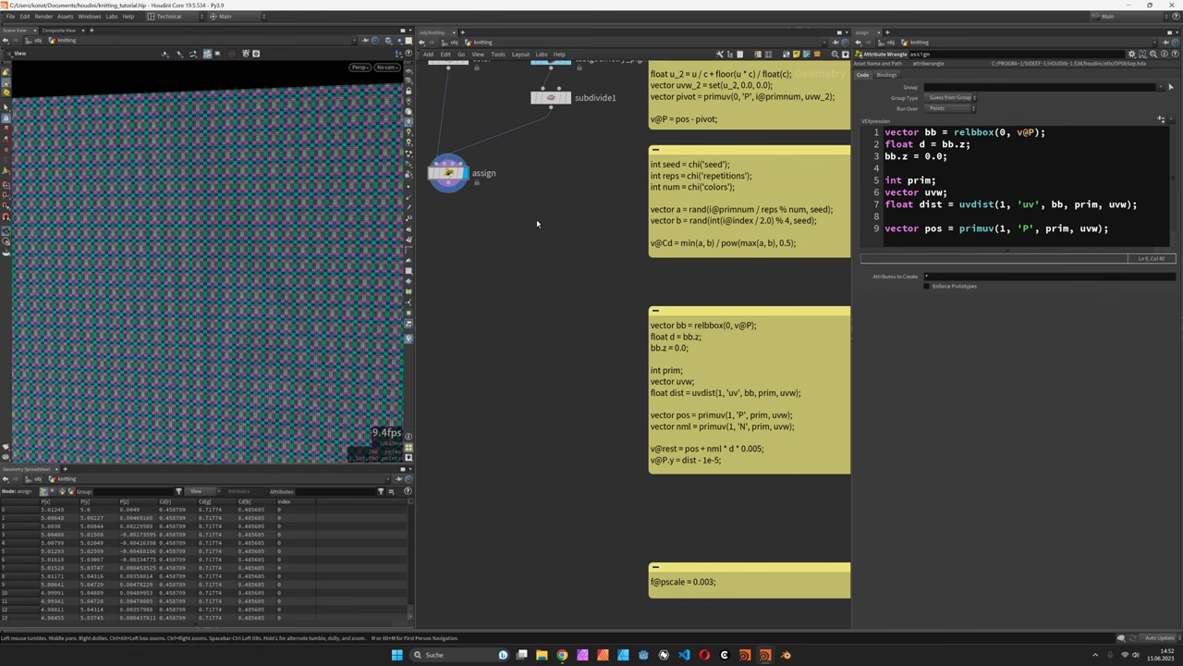
Step: Display the subdivide1 pig head and examine its surface up close from the side
middle_drag(536, 219, 551, 273)
click(580, 151)
scroll(259, 258, up, 3)
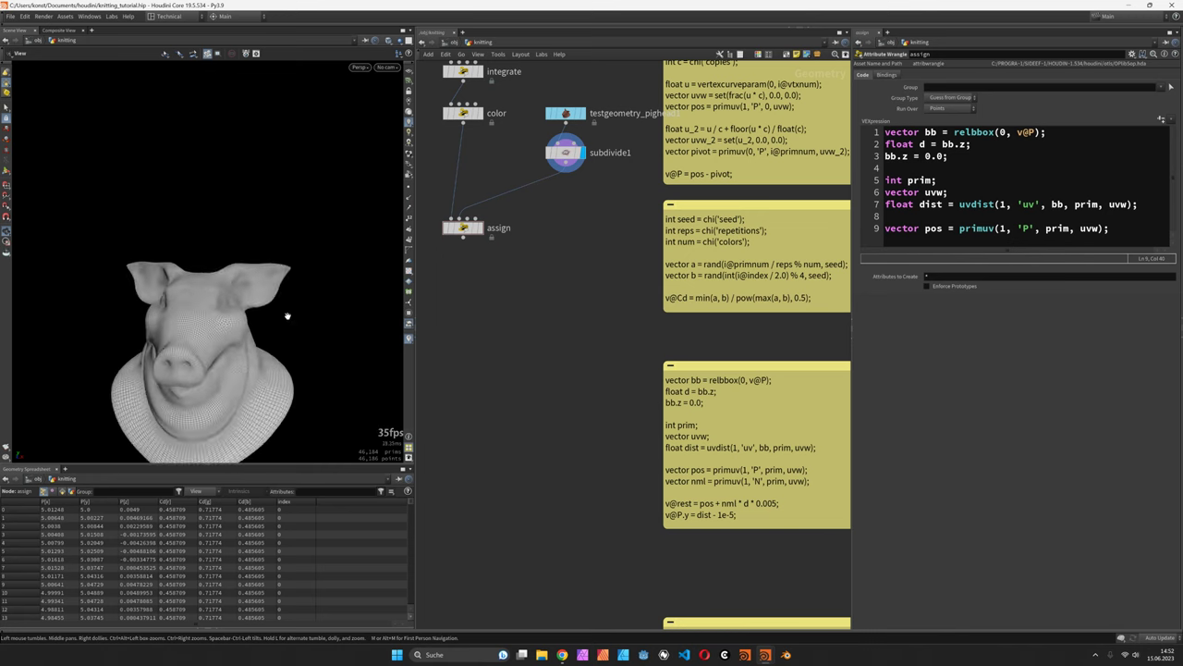
drag(283, 317, 146, 280)
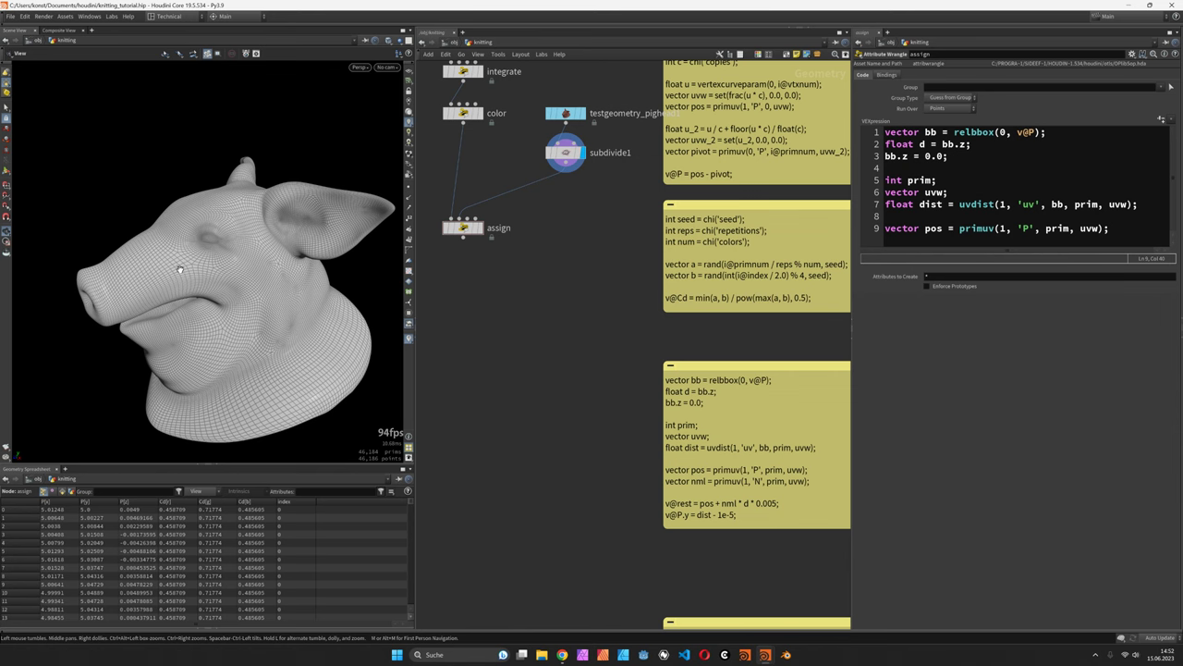
scroll(190, 266, up, 3)
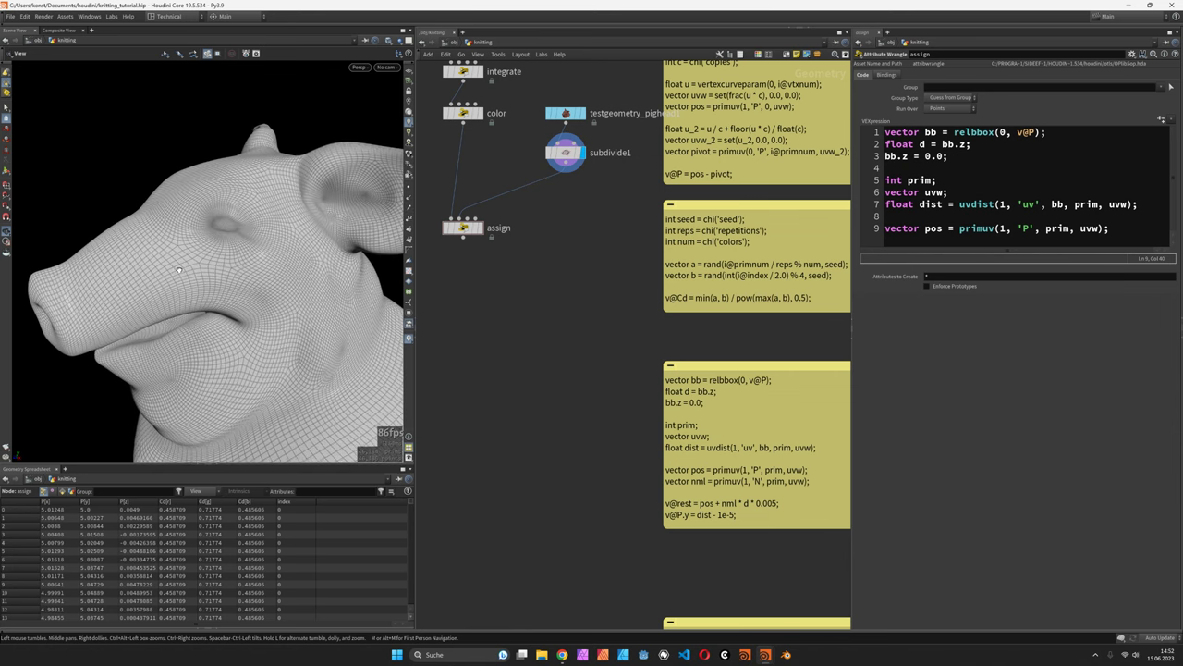
scroll(175, 270, up, 2)
drag(174, 270, 240, 258)
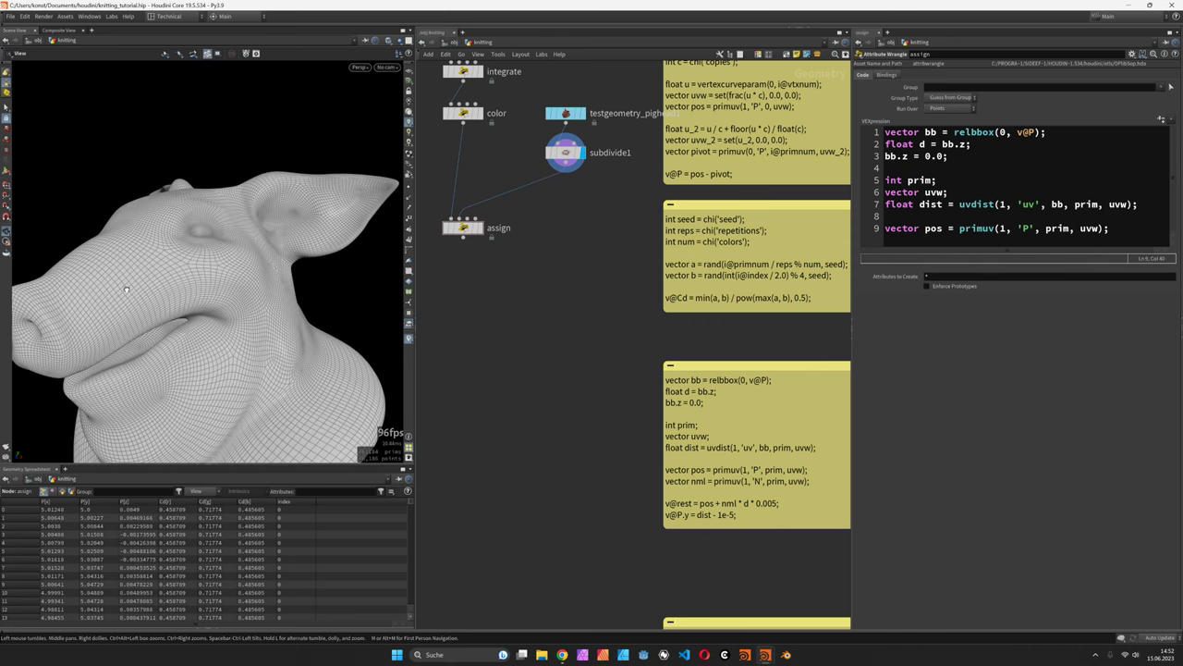
Step: Duplicate the pos line below itself and change the copy to vector nml = primuv(1, 'N', prim, uvw);
drag(1119, 228, 903, 241)
key(ctrl+c)
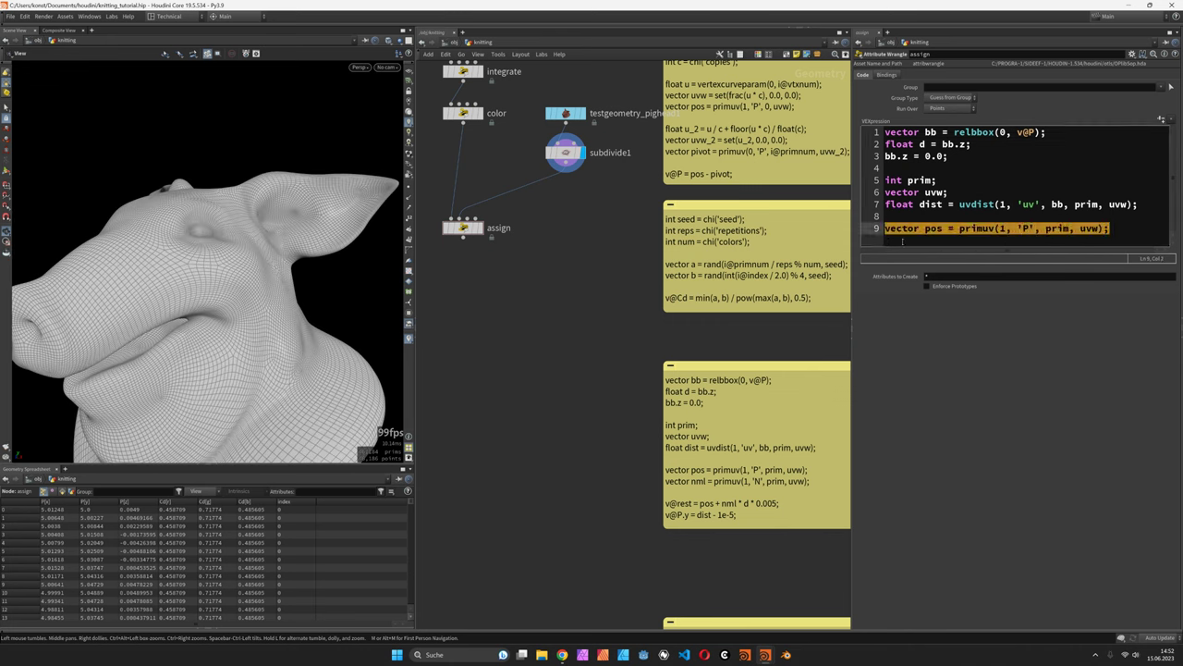
click(1126, 229)
key(Return)
key(ctrl+v)
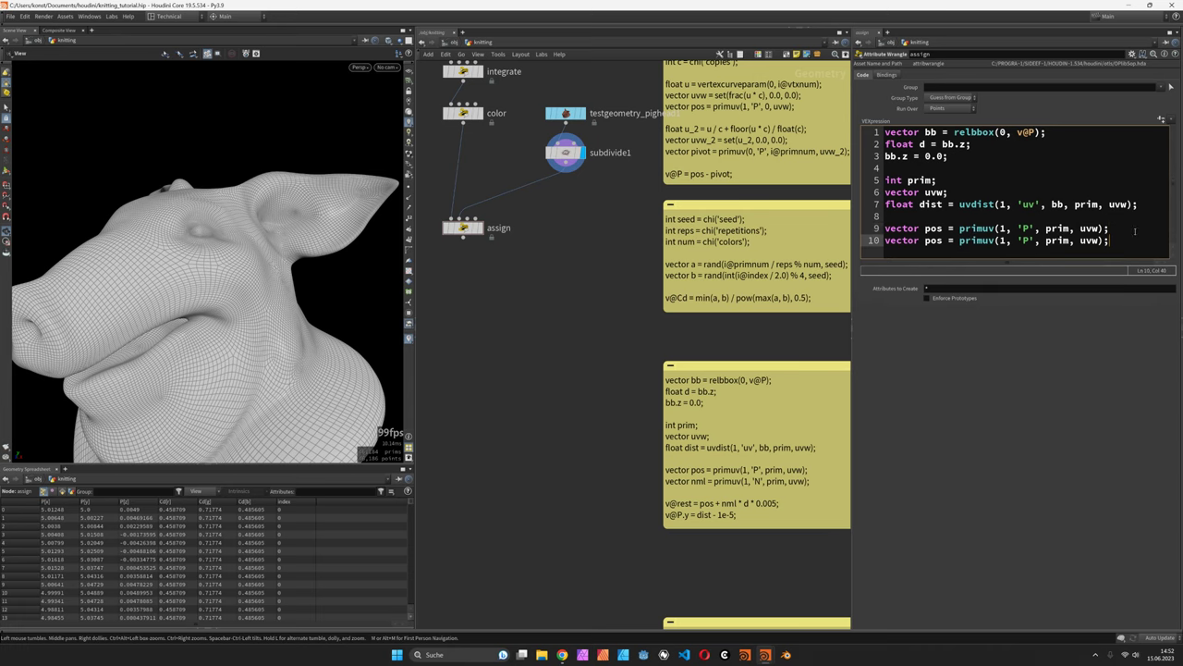
double_click(928, 240)
text(nml)
key(BackSpace)
text(N)
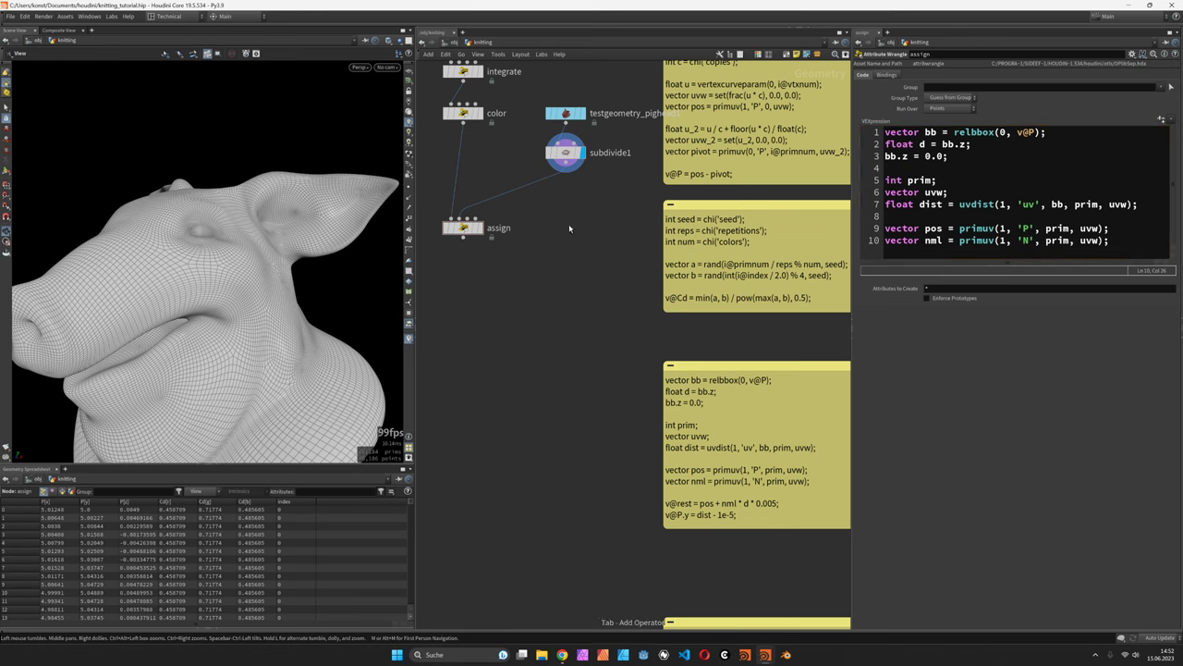